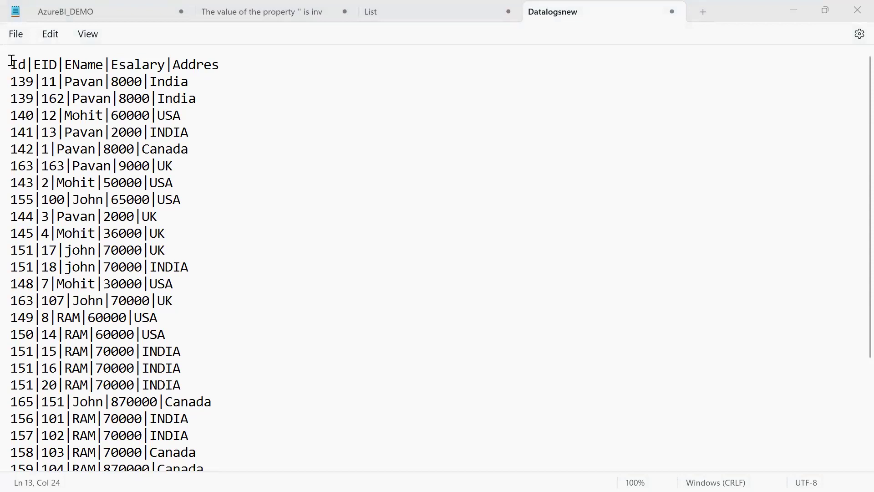
# Try selecting the opening Datalogsnew lines and the first record's 8000 salary, then deselect.
pyautogui.moveTo(11, 61); pyautogui.dragTo(190, 194)
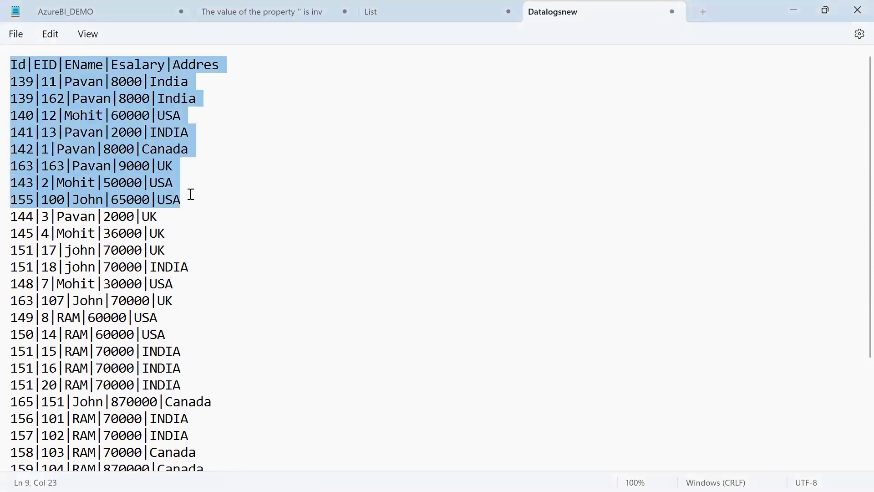
pyautogui.click(313, 240)
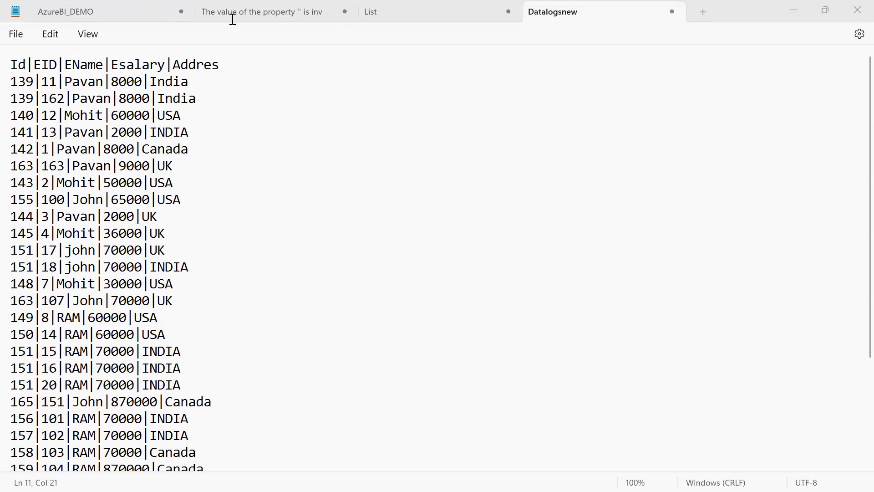
pyautogui.moveTo(11, 66); pyautogui.dragTo(202, 186)
pyautogui.click(205, 156)
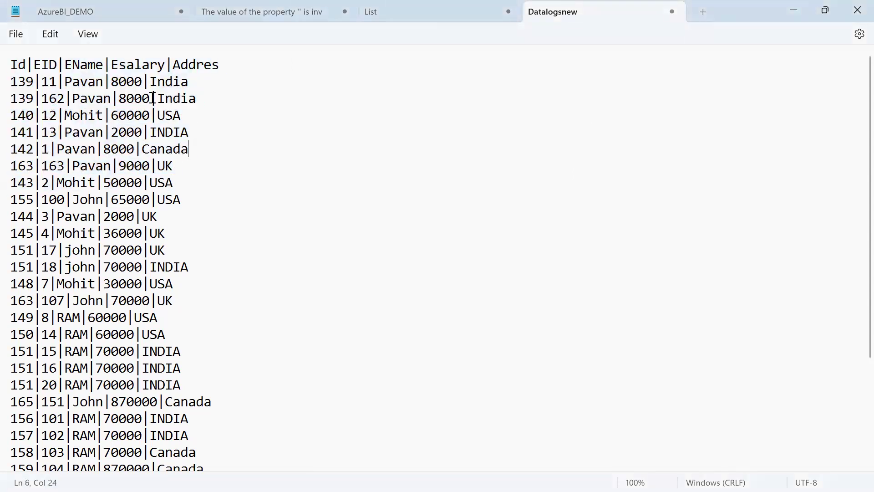
pyautogui.moveTo(111, 82); pyautogui.dragTo(149, 82)
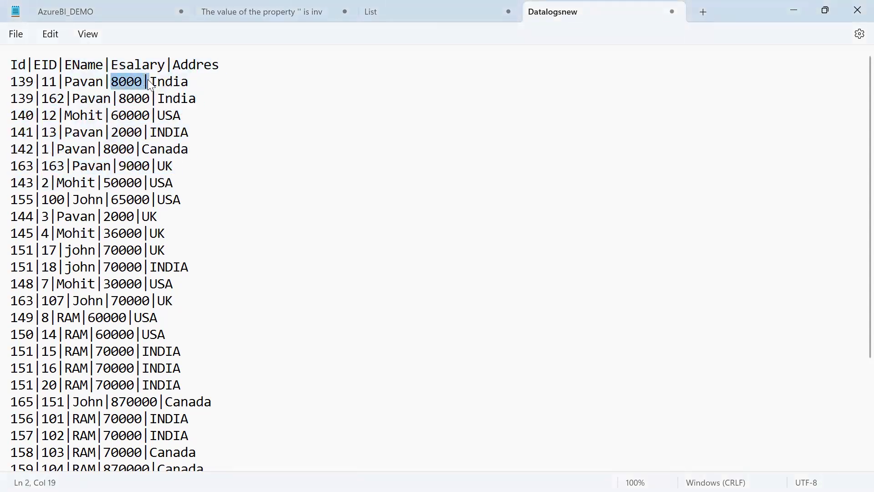
pyautogui.click(245, 141)
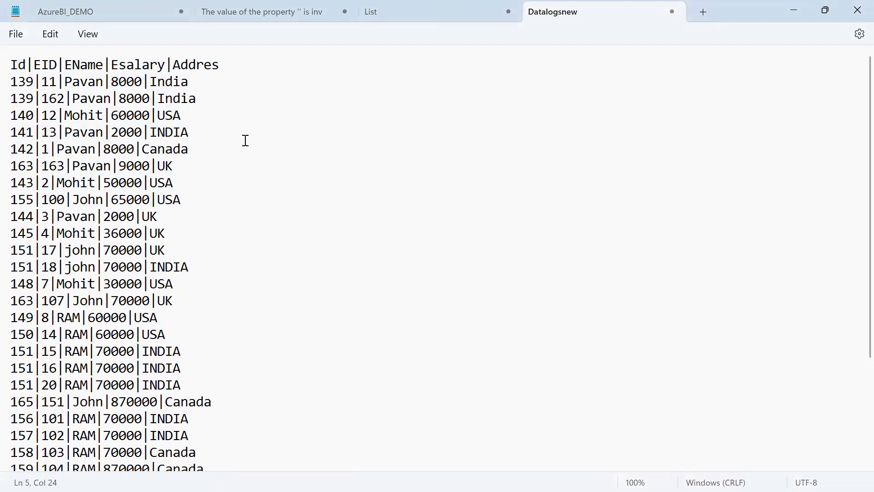
# Test partial country and salary selections, then select the whole Datalogsnew file including the header.
pyautogui.hotkey('ctrl', 'a')
pyautogui.hotkey('ctrl', 'c')
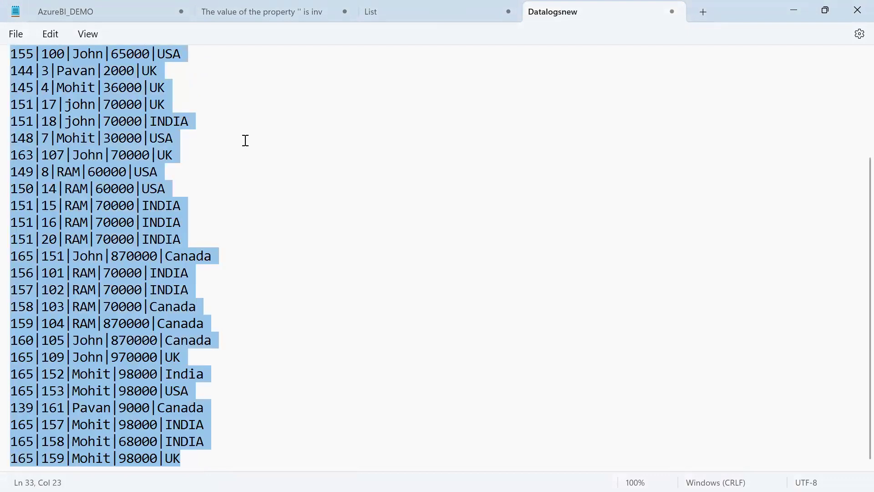
pyautogui.scroll(3, 233, 128)
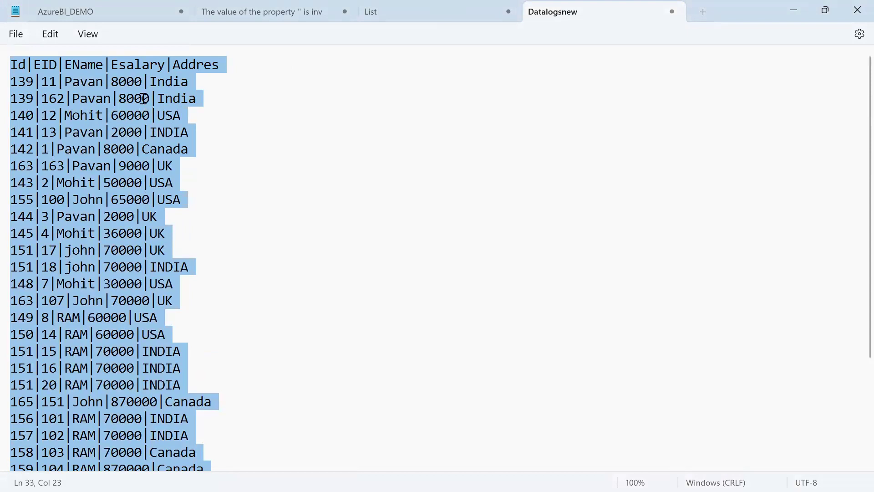
pyautogui.click(143, 98)
pyautogui.moveTo(143, 83); pyautogui.dragTo(182, 82)
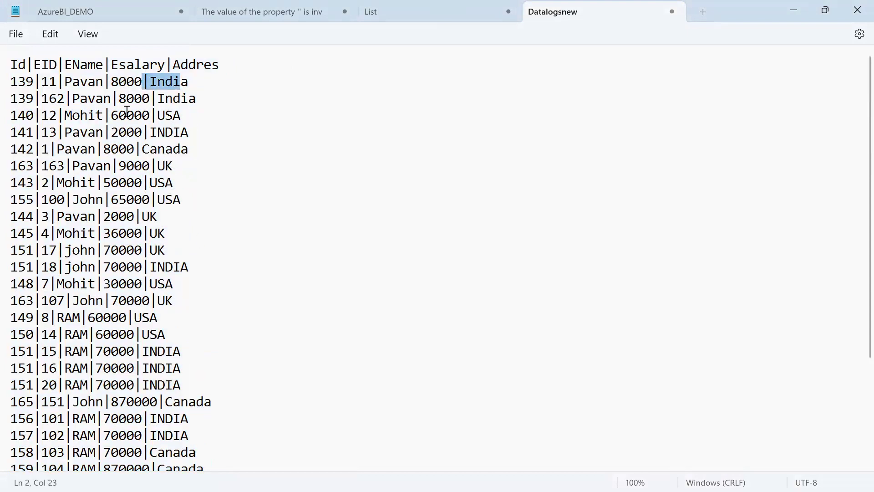
pyautogui.moveTo(104, 82); pyautogui.dragTo(139, 101)
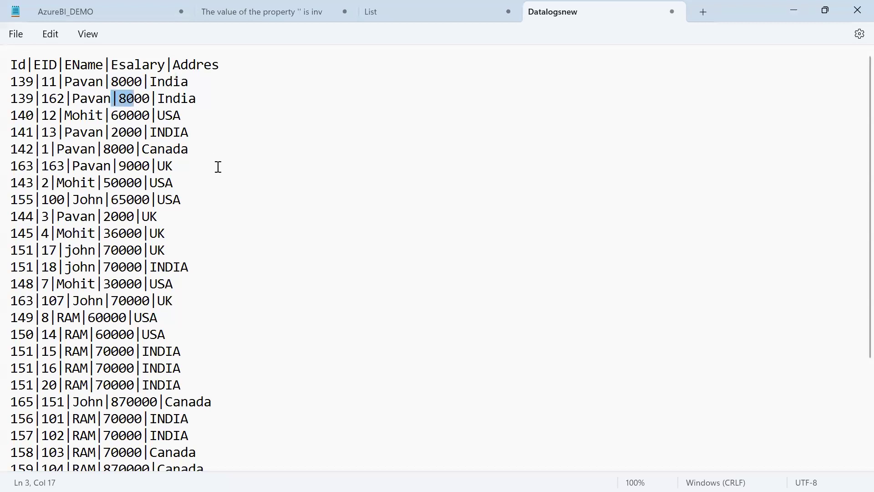
pyautogui.click(358, 231)
pyautogui.hotkey('ctrl', 'a')
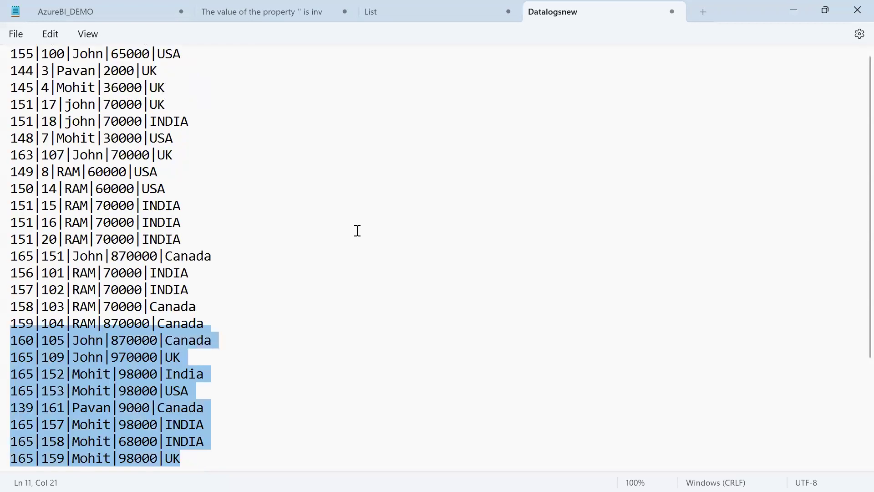
# Launch Excel, start a blank workbook and paste the employee records into column A.
pyautogui.press('super')
pyautogui.write('excel')
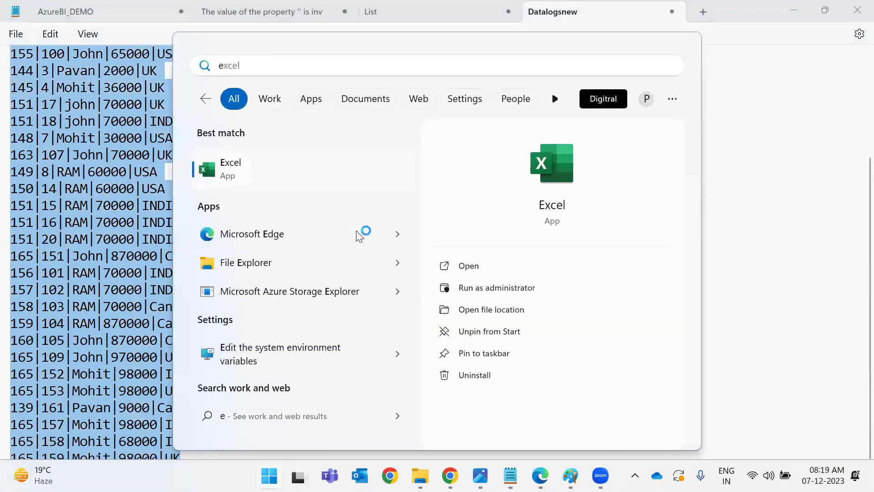
pyautogui.press('Escape')
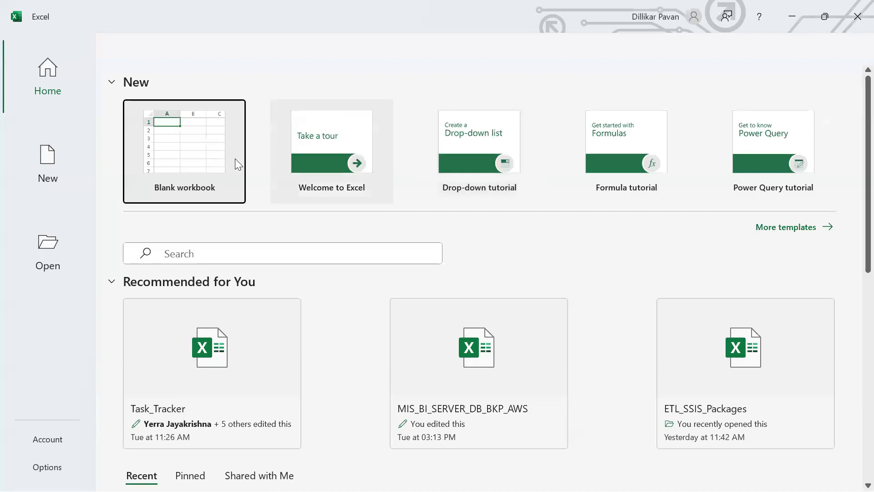
pyautogui.click(224, 154)
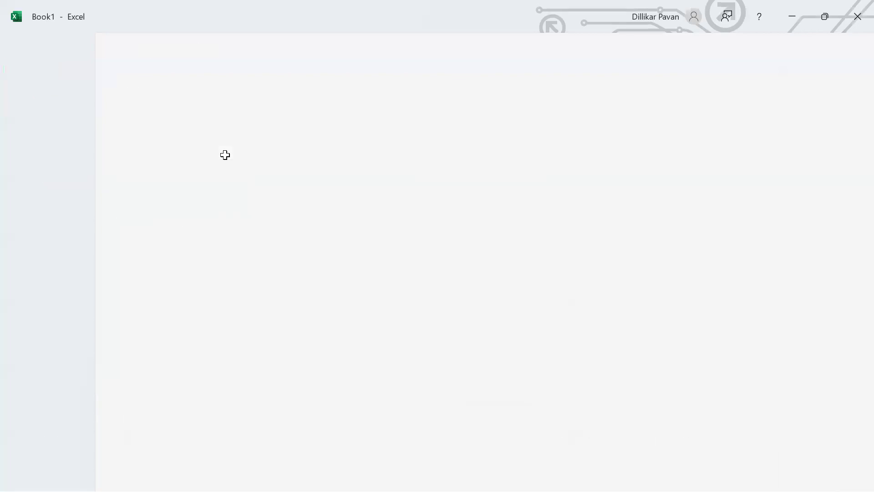
pyautogui.hotkey('ctrl', 'v')
# Run Text to Columns with '|' as the delimiter, giving Id, EID, EName, Esalary, Addres columns.
pyautogui.hotkey('alt', 'a')
pyautogui.press('e')
pyautogui.click(530, 340)
pyautogui.click(284, 175)
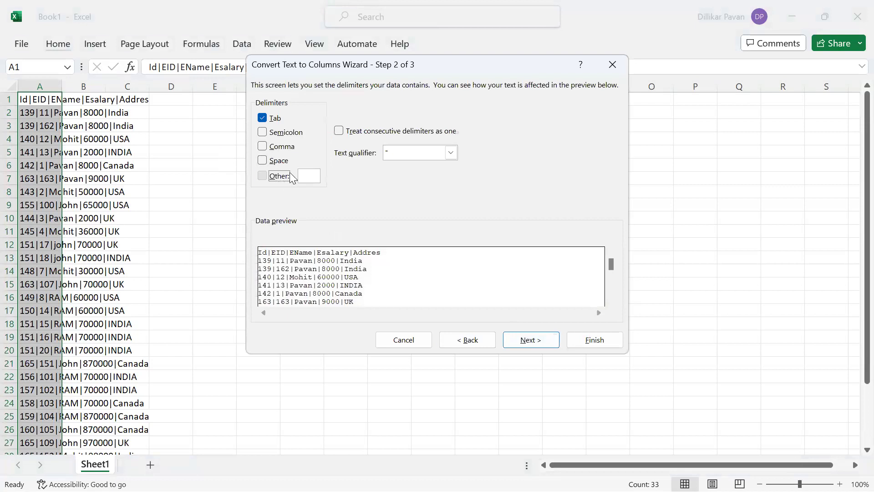
pyautogui.write('|')
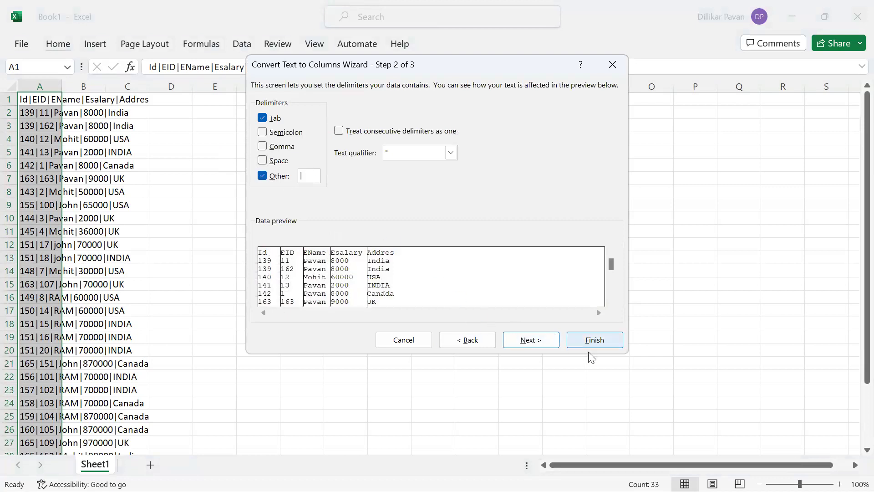
pyautogui.click(546, 341)
pyautogui.click(618, 342)
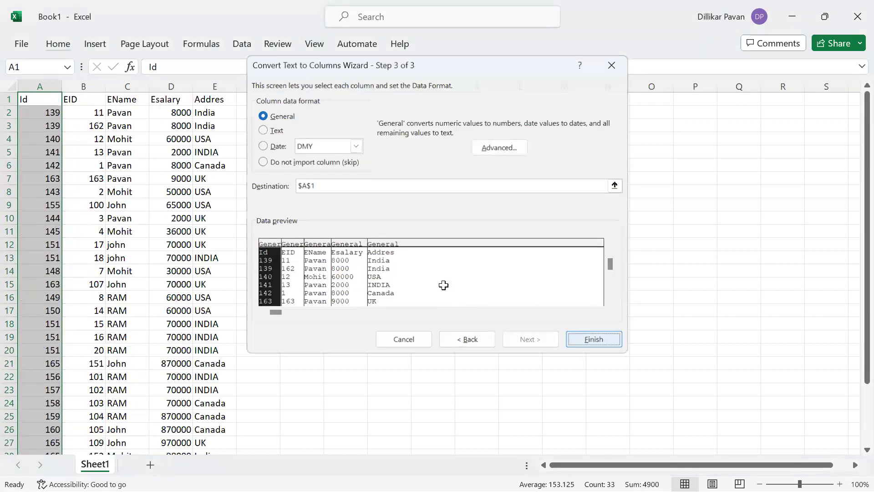
pyautogui.scroll(-2, 444, 284)
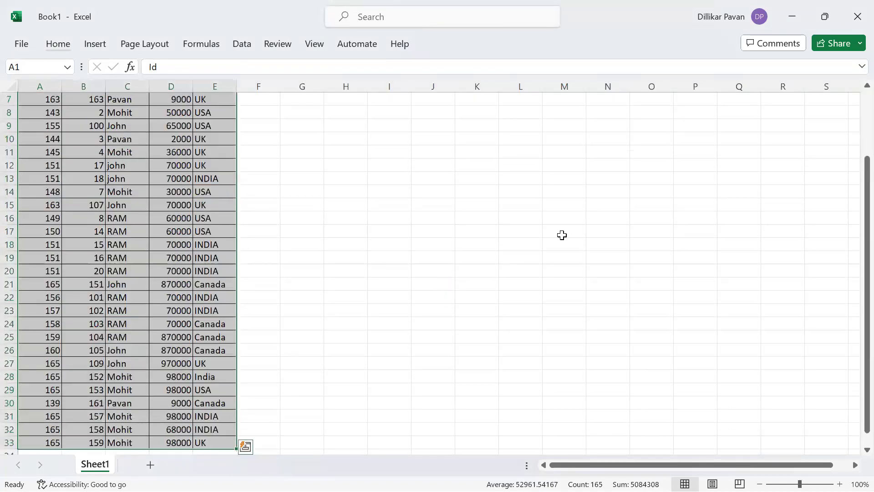
# Create a PivotTable on a new sheet with Addres as rows and summed Esalary and EID values.
pyautogui.hotkey('alt', 'n', 'v')
pyautogui.press('Return')
pyautogui.moveTo(672, 231); pyautogui.dragTo(678, 406)
pyautogui.moveTo(667, 218); pyautogui.dragTo(792, 419)
pyautogui.moveTo(665, 187); pyautogui.dragTo(794, 436)
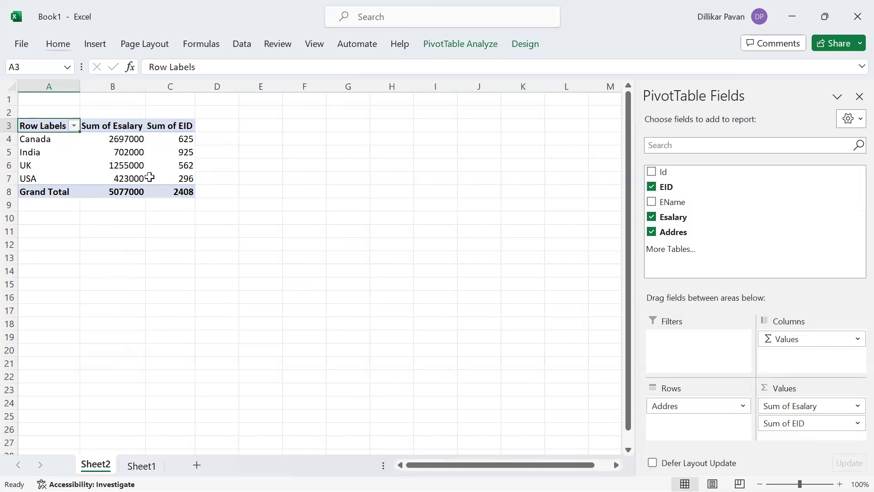
pyautogui.click(154, 177)
pyautogui.hotkey('ctrl', 'a')
# Rename the pivot headers Row Labels to 'Country' and Sum of Esalary to 'Salaries'.
pyautogui.click(132, 170)
pyautogui.hotkey('ctrl', 'Up')
pyautogui.press('Left')
pyautogui.write('Country')
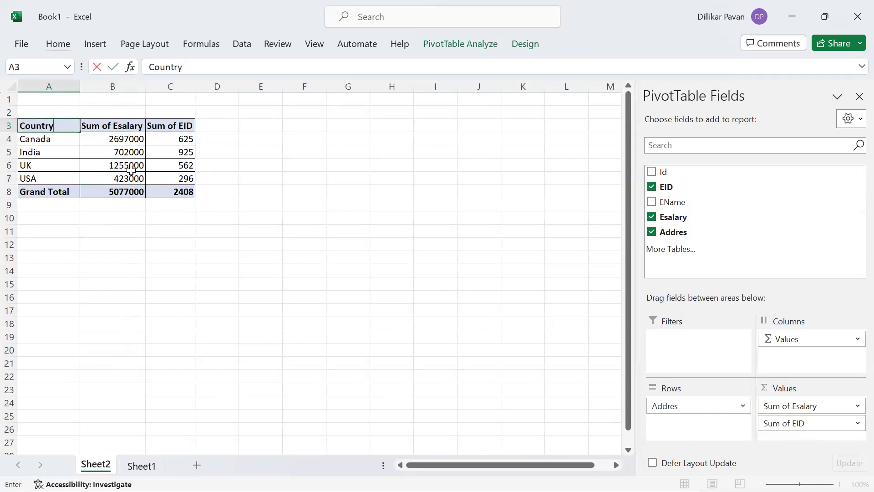
pyautogui.press('Return')
pyautogui.press('Up')
pyautogui.press('Right')
pyautogui.write('Sam')
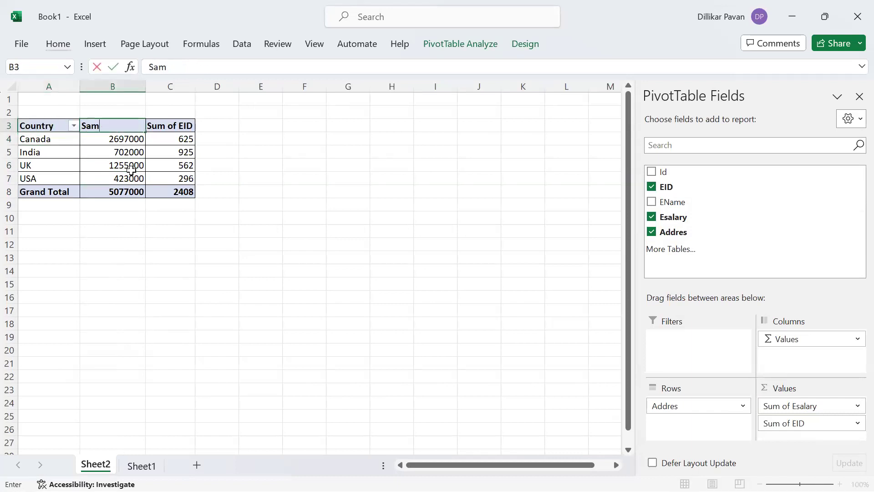
pyautogui.press('BackSpace')
pyautogui.press('BackSpace')
pyautogui.write('alaries')
pyautogui.press('Return')
# Rename the Sum of EID header to 'EID Counts'.
pyautogui.press('Down')
pyautogui.press('Right')
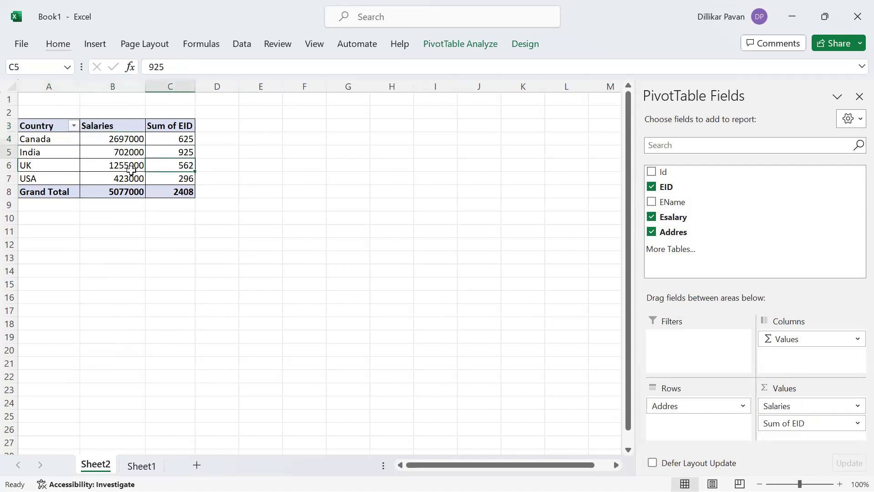
pyautogui.press('Up')
pyautogui.press('Up')
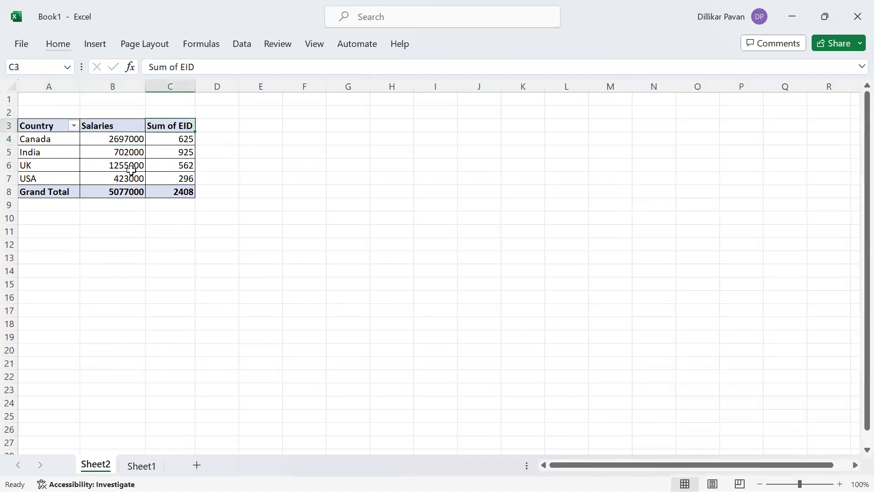
pyautogui.write('C')
pyautogui.press('BackSpace')
pyautogui.write('EID Counts')
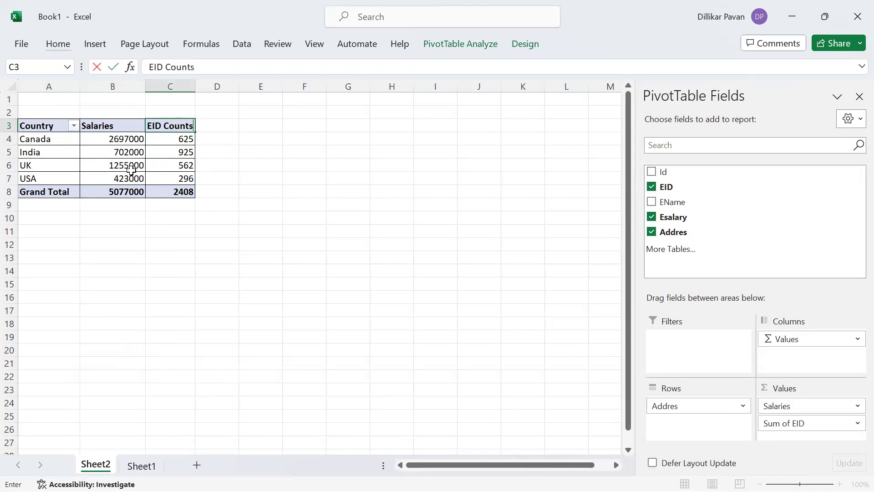
pyautogui.press('Return')
# Copy the whole pivot table and paste it at G4.
pyautogui.hotkey('ctrl', 'a')
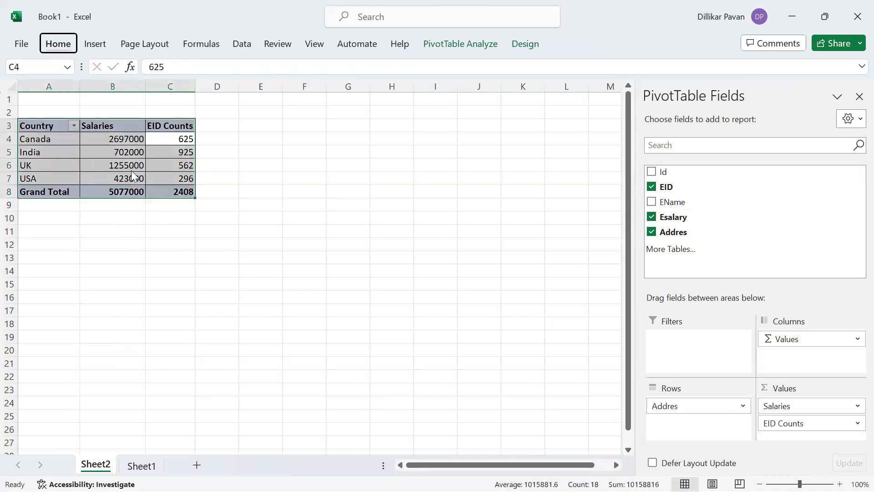
pyautogui.hotkey('ctrl', 'c')
pyautogui.click(363, 137)
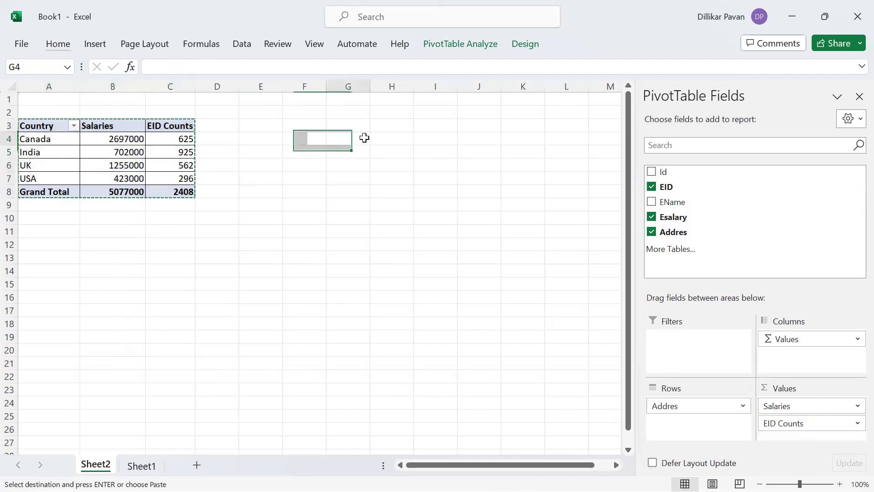
pyautogui.hotkey('ctrl', 'v')
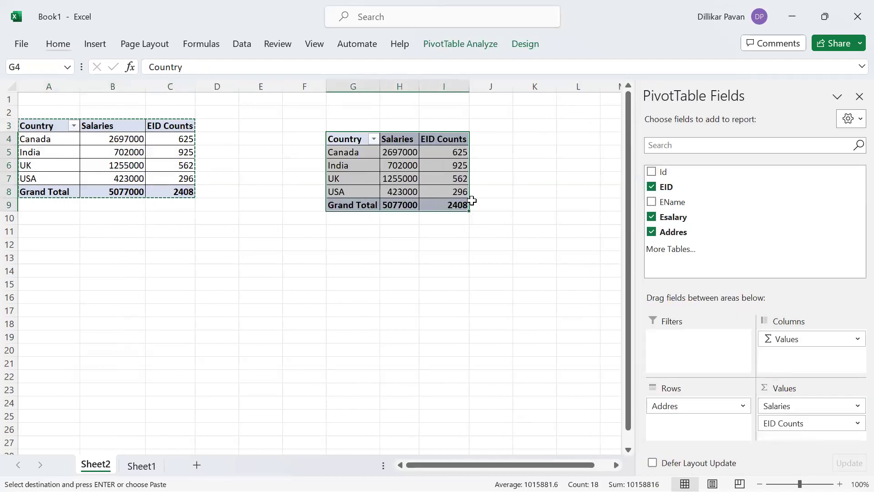
pyautogui.hotkey('alt', 'Tab')
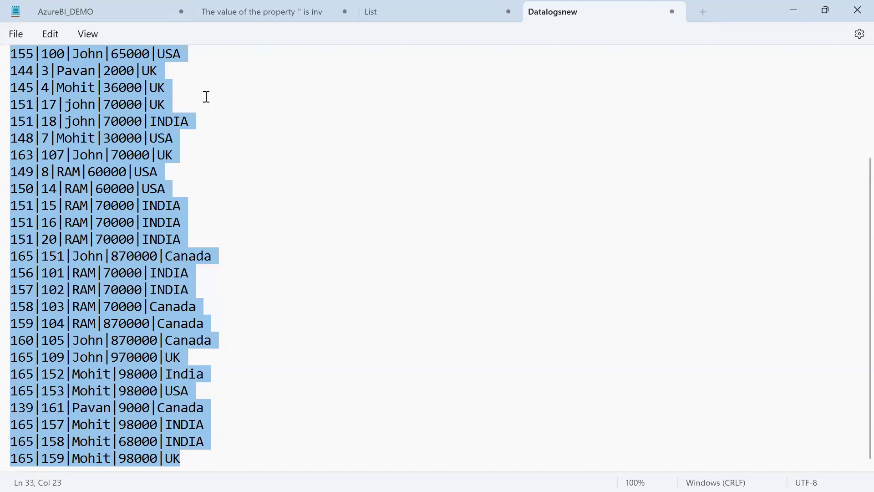
# Review the Datalogsnew salary records in Notepad and cancel Excel's pending pivot copy marquee.
pyautogui.click(206, 96)
pyautogui.scroll(3, 136, 79)
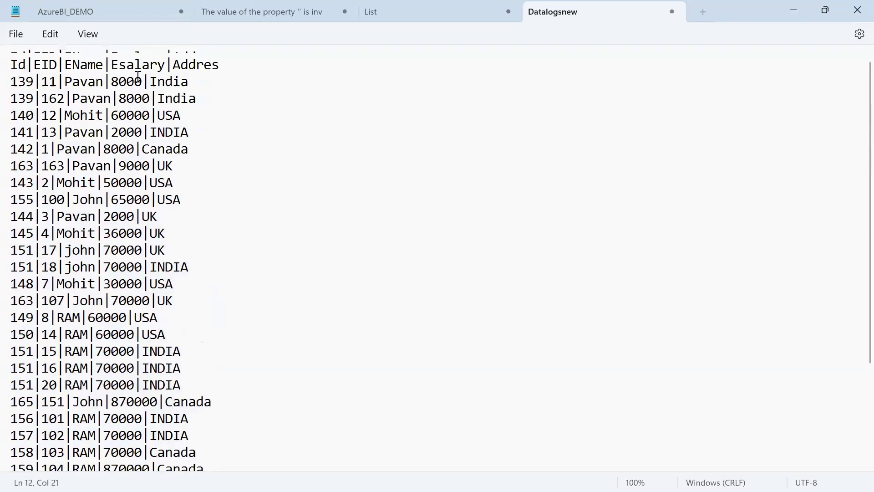
pyautogui.click(120, 80)
pyautogui.hotkey('alt', 'Tab')
pyautogui.press('Escape')
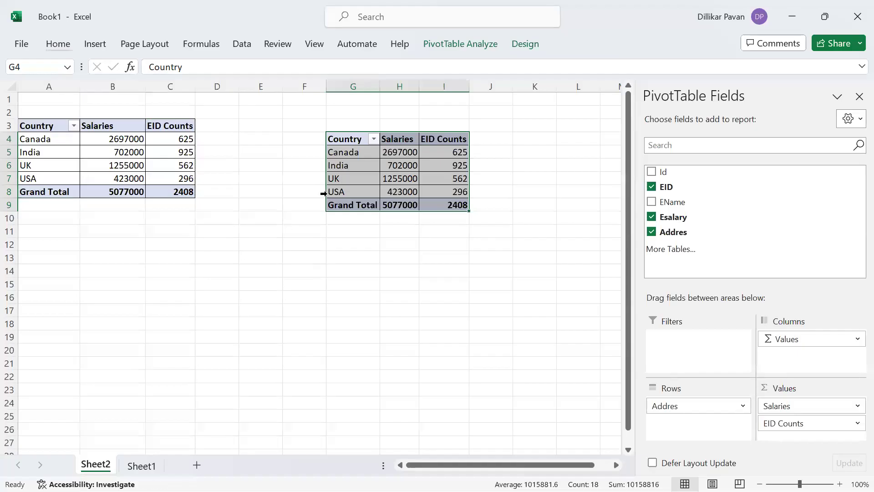
pyautogui.hotkey('alt', 'Tab')
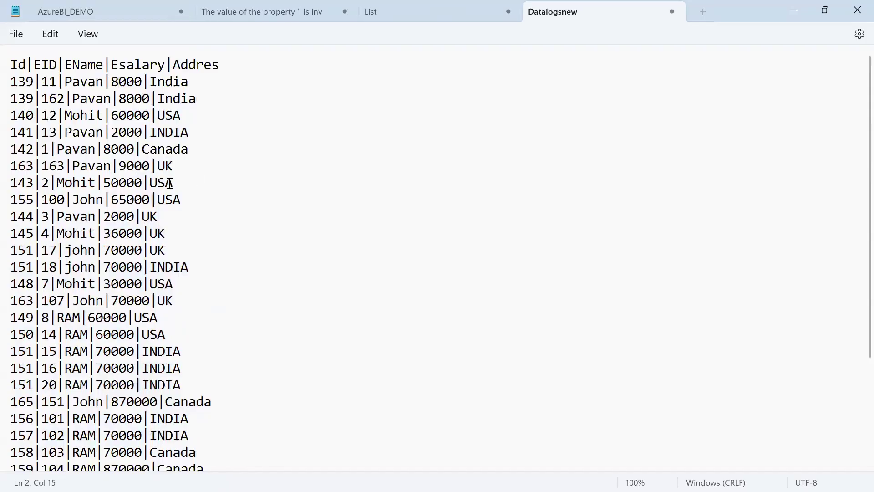
pyautogui.scroll(-1, 170, 184)
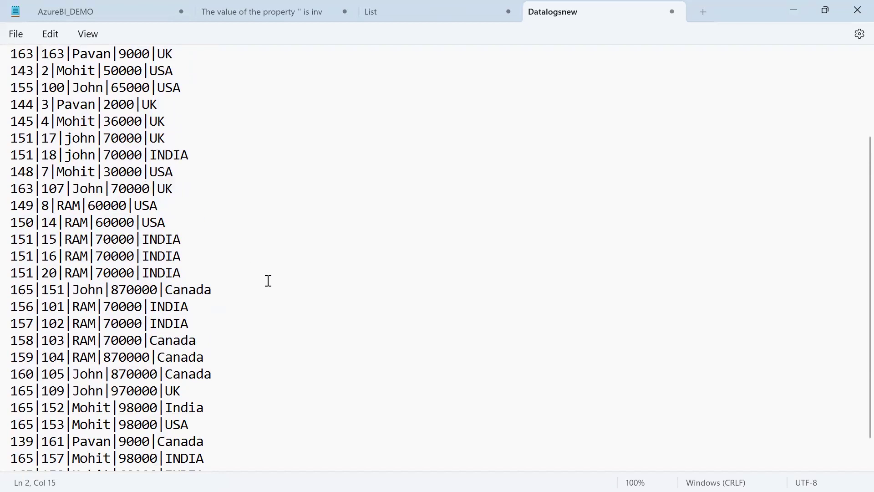
pyautogui.hotkey('alt', 'Tab')
# Jump to the sheet's last row and back up to the Country pivot header.
pyautogui.click(152, 240)
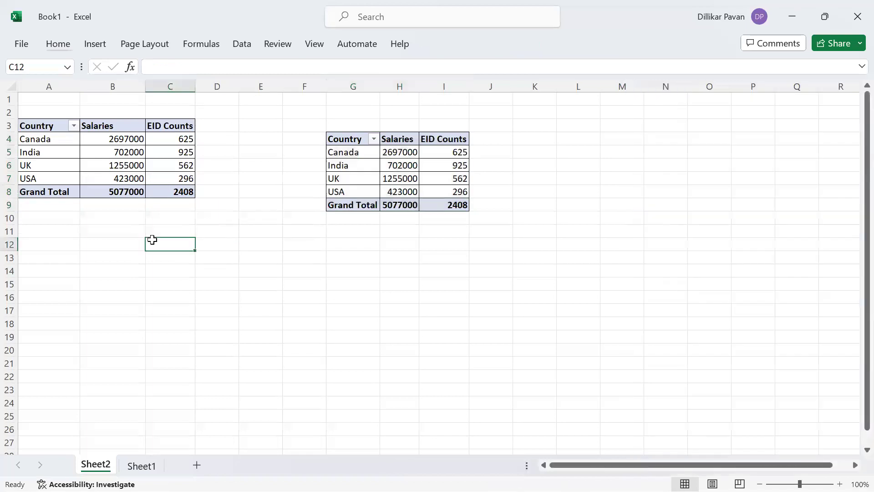
pyautogui.press('Home')
pyautogui.hotkey('ctrl', 'Down')
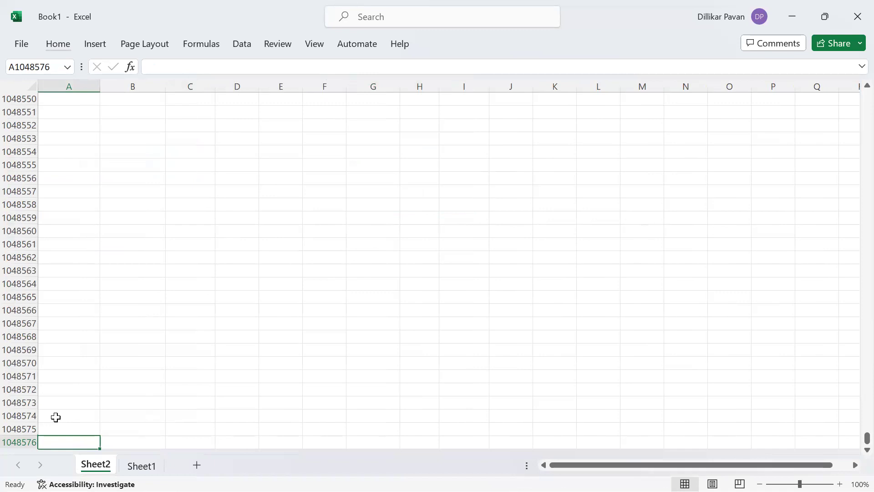
pyautogui.hotkey('ctrl', 'Up')
pyautogui.hotkey('ctrl', 'Up')
pyautogui.hotkey('ctrl', 'Up')
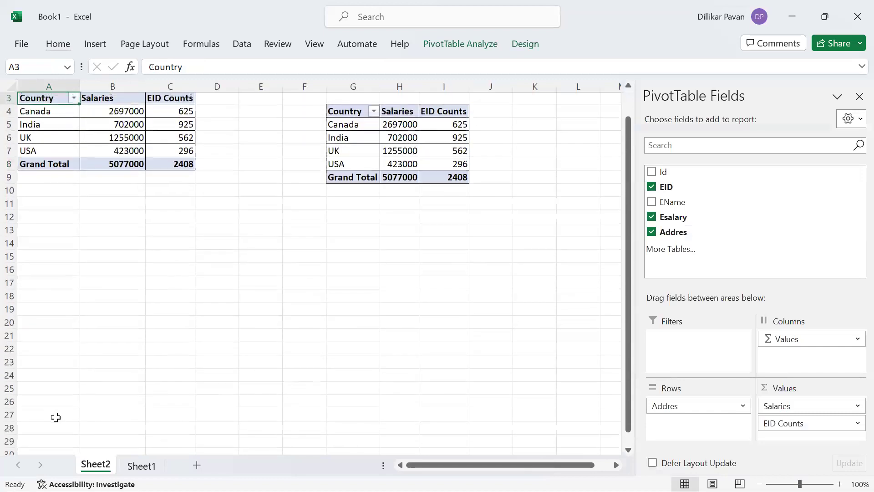
pyautogui.hotkey('ctrl', 'Down')
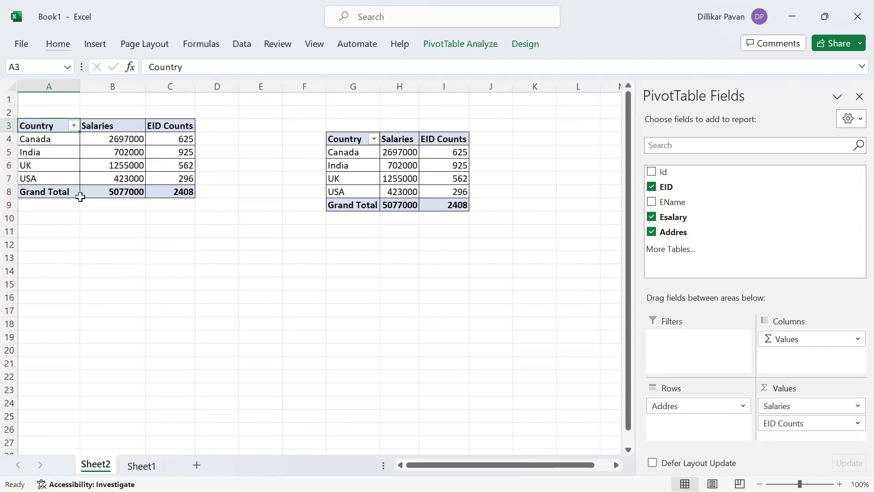
# Enter 'Day1' in F4 and fill it down through F9 beside the copied pivot.
pyautogui.click(287, 137)
pyautogui.write('Daya')
pyautogui.press('BackSpace')
pyautogui.write('1')
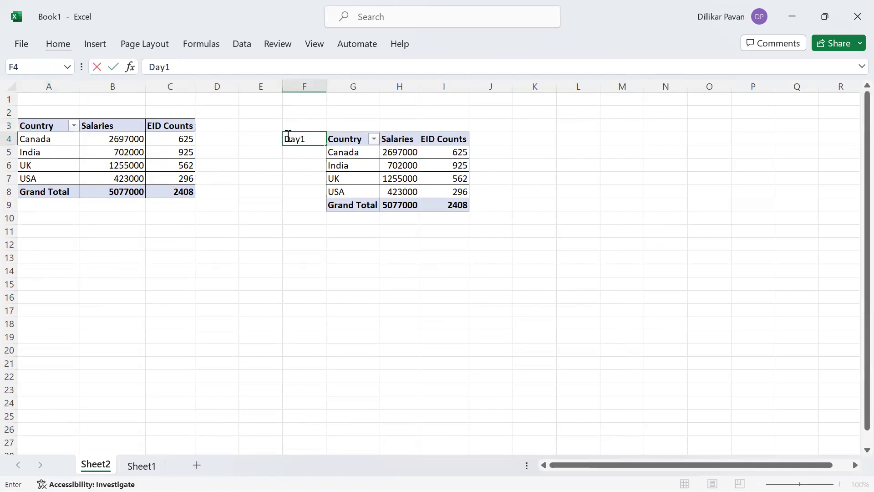
pyautogui.press('Return')
pyautogui.press('Right')
pyautogui.press('Down')
pyautogui.press('Down')
pyautogui.press('Down')
pyautogui.press('Down')
pyautogui.press('Left')
pyautogui.hotkey('shift', 'Up')
pyautogui.hotkey('shift', 'Up')
pyautogui.hotkey('shift', 'Up')
pyautogui.hotkey('shift', 'Up')
pyautogui.hotkey('shift', 'Up')
pyautogui.hotkey('ctrl', 'd')
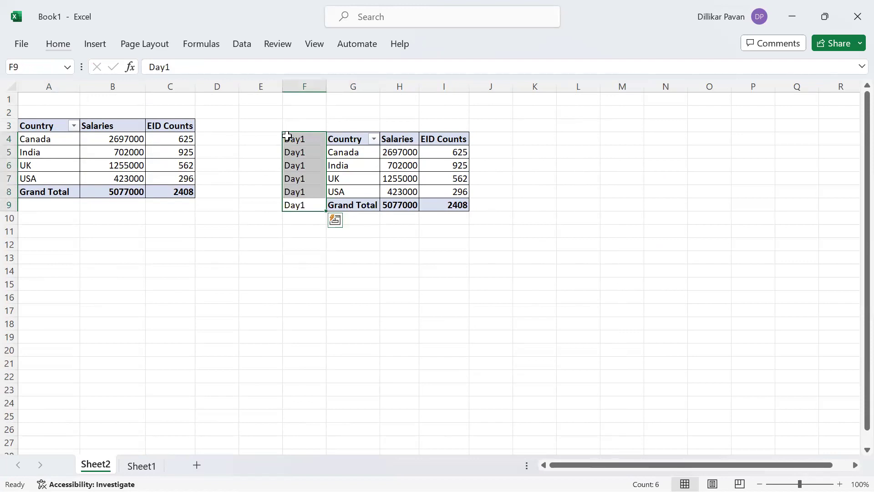
pyautogui.hotkey('shift', 'Right')
pyautogui.hotkey('shift', 'Right')
pyautogui.hotkey('shift', 'Right')
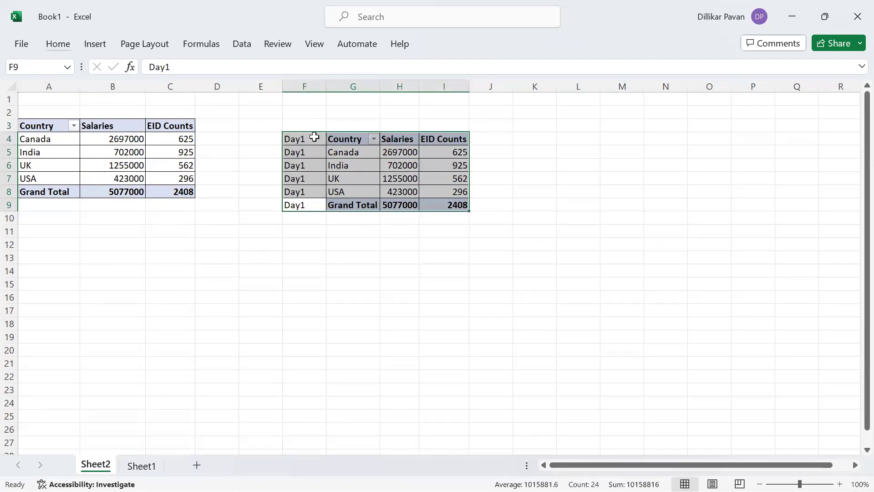
# Replace F4 with the 'Date' column header.
pyautogui.click(313, 136)
pyautogui.write('Date')
pyautogui.press('Return')
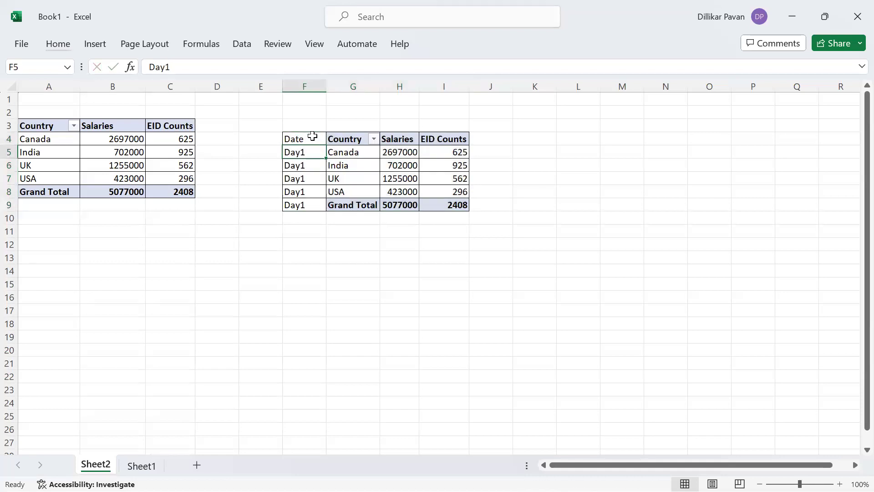
pyautogui.hotkey('alt', 'Tab')
pyautogui.hotkey('alt', 'Tab')
pyautogui.hotkey('alt', 'Tab')
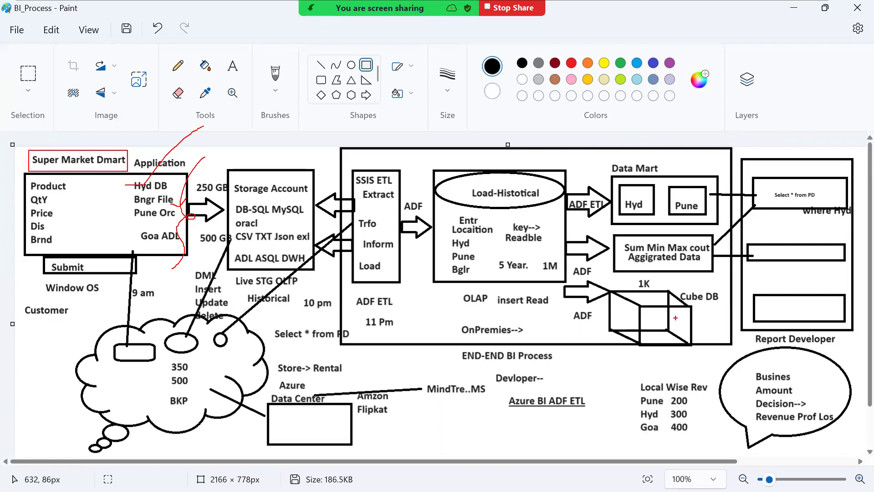
# Draw red pencil lines from the Business bubble and around the ADF ETL label.
pyautogui.moveTo(759, 373); pyautogui.dragTo(682, 370)
pyautogui.moveTo(610, 370)
pyautogui.mouseDown()
pyautogui.moveTo(588, 400)
pyautogui.moveTo(631, 448)
pyautogui.mouseUp()
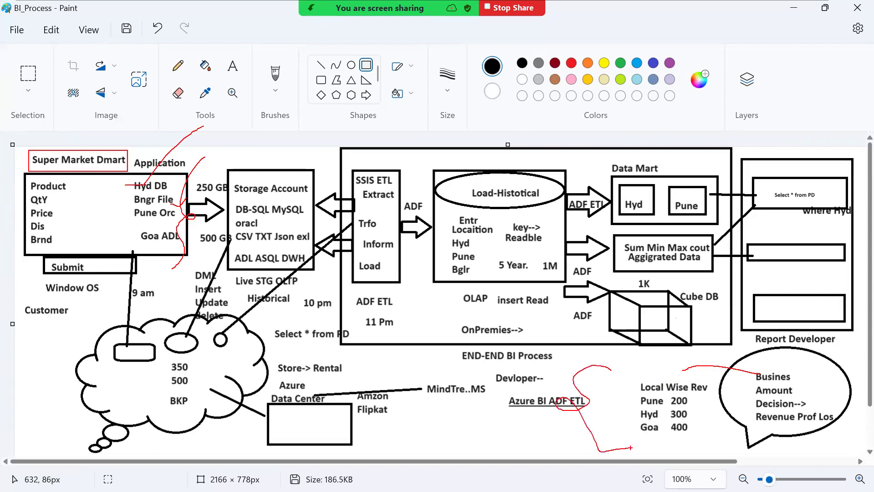
pyautogui.hotkey('alt', 'Tab')
pyautogui.click(302, 185)
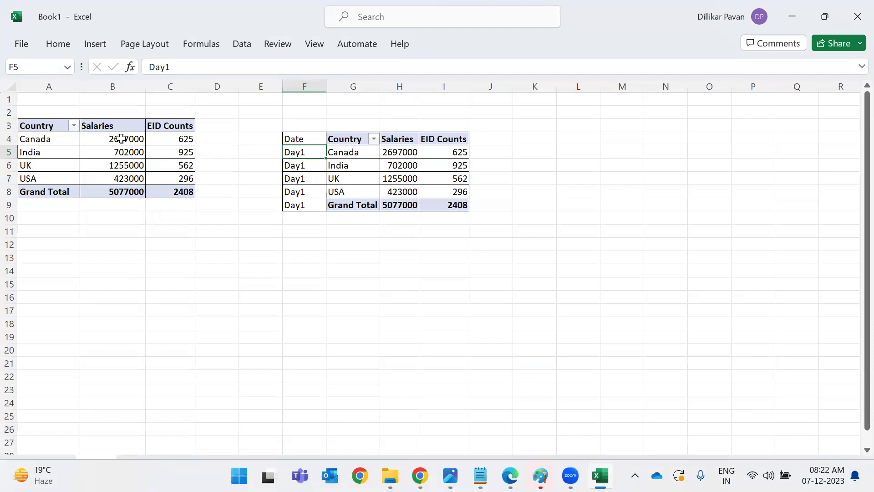
# Check Canada's salary total and EID count 625, and USA's 296 in the copy, then minimize Excel.
pyautogui.click(120, 138)
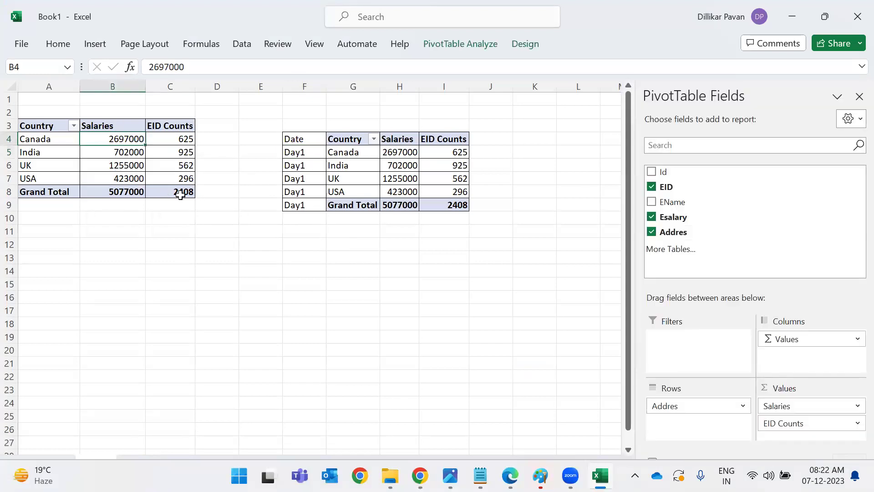
pyautogui.click(184, 139)
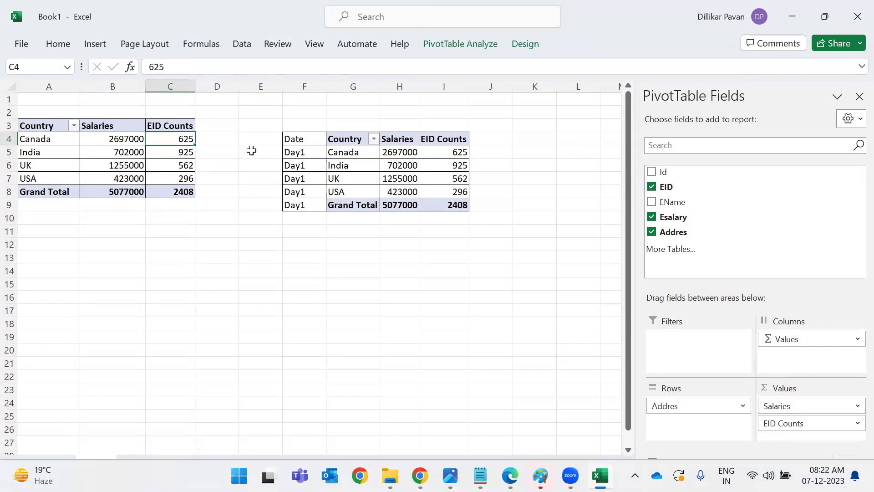
pyautogui.click(453, 191)
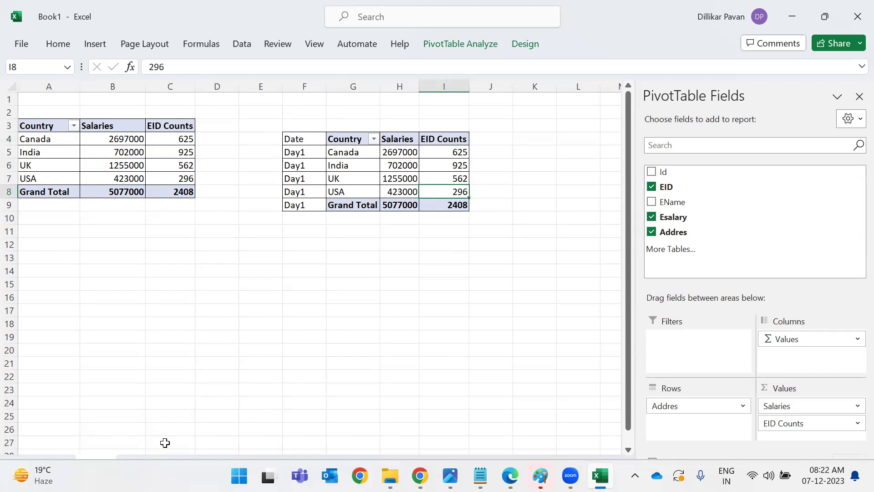
pyautogui.click(600, 476)
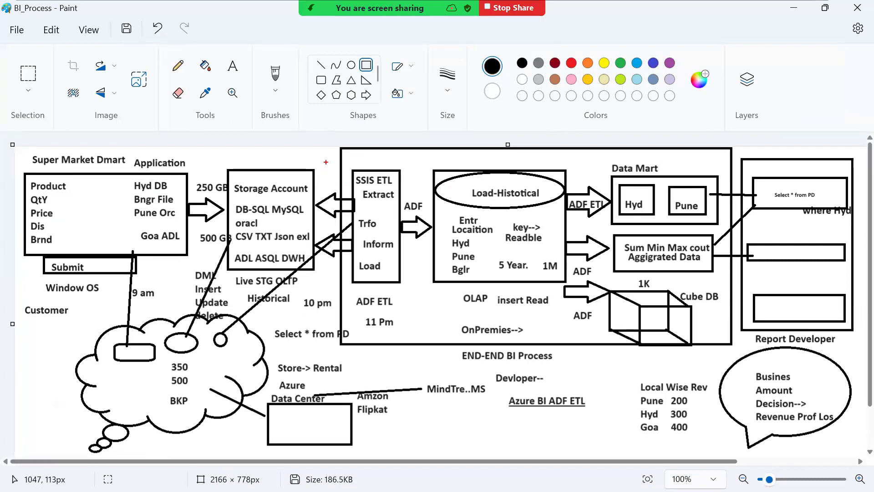
# Circle ADL ASQL DWH in red and draw red strokes through Extract to Load-Histotical.
pyautogui.moveTo(245, 254)
pyautogui.mouseDown()
pyautogui.moveTo(239, 247)
pyautogui.moveTo(246, 276)
pyautogui.moveTo(334, 266)
pyautogui.moveTo(250, 249)
pyautogui.mouseUp()
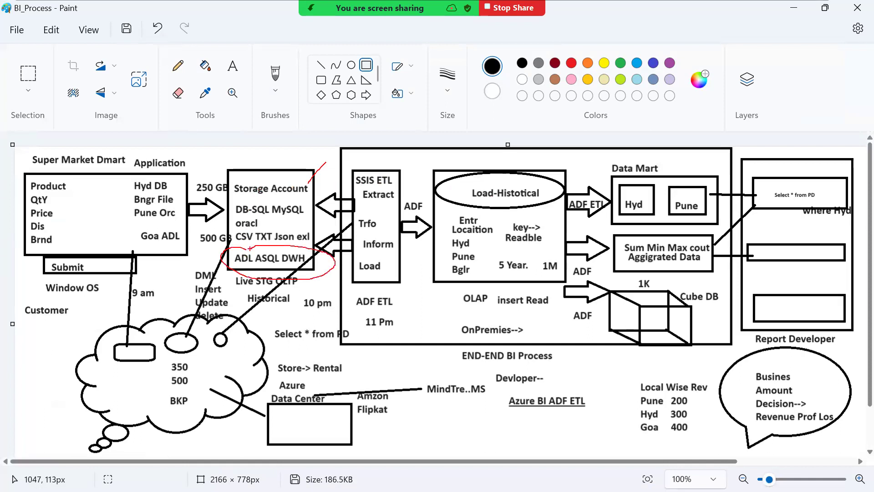
pyautogui.moveTo(272, 251)
pyautogui.mouseDown()
pyautogui.moveTo(310, 233)
pyautogui.moveTo(339, 234)
pyautogui.mouseUp()
pyautogui.moveTo(385, 197)
pyautogui.mouseDown()
pyautogui.moveTo(360, 194)
pyautogui.moveTo(308, 237)
pyautogui.mouseUp()
pyautogui.moveTo(383, 199)
pyautogui.mouseDown()
pyautogui.moveTo(398, 145)
pyautogui.moveTo(484, 162)
pyautogui.moveTo(477, 162)
pyautogui.moveTo(499, 142)
pyautogui.mouseUp()
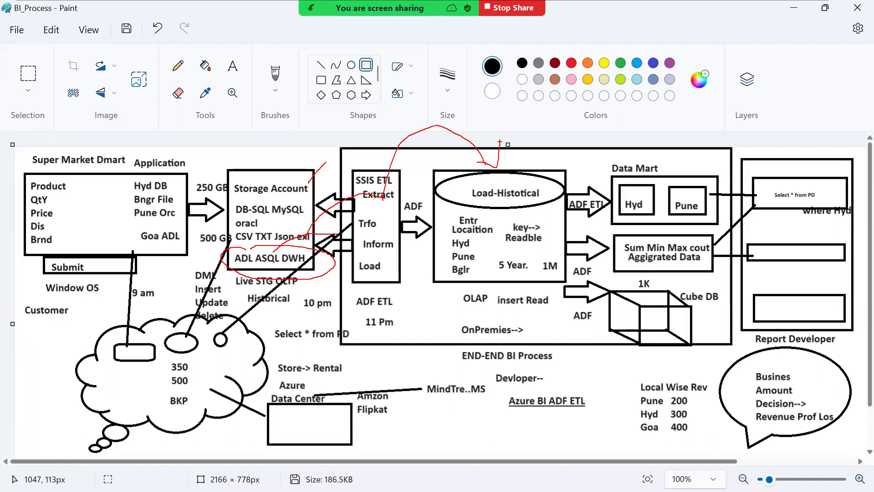
pyautogui.hotkey('alt', 'Tab')
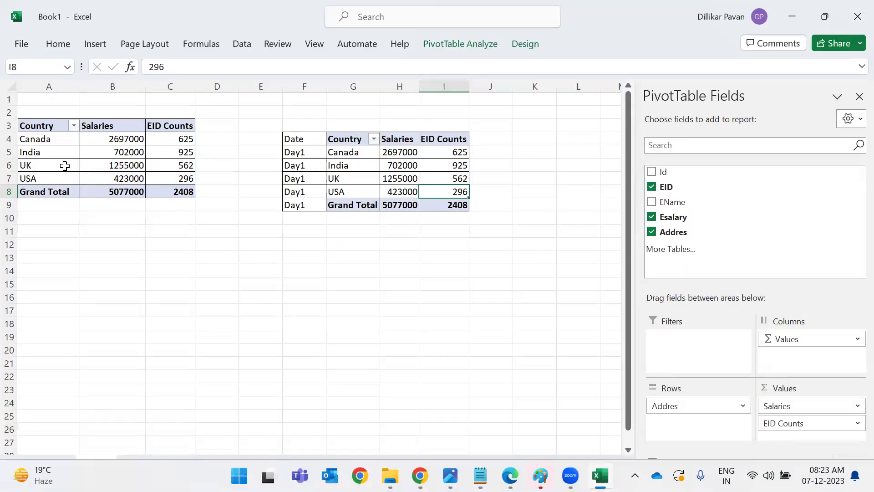
# Select the original pivot from the UK row and step up to the Canada row.
pyautogui.click(65, 166)
pyautogui.hotkey('ctrl', 'a')
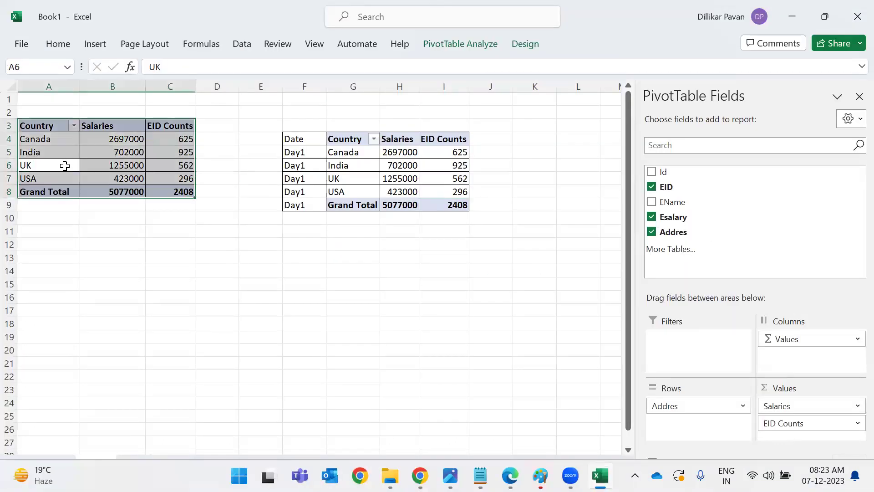
pyautogui.press('Up')
pyautogui.press('Up')
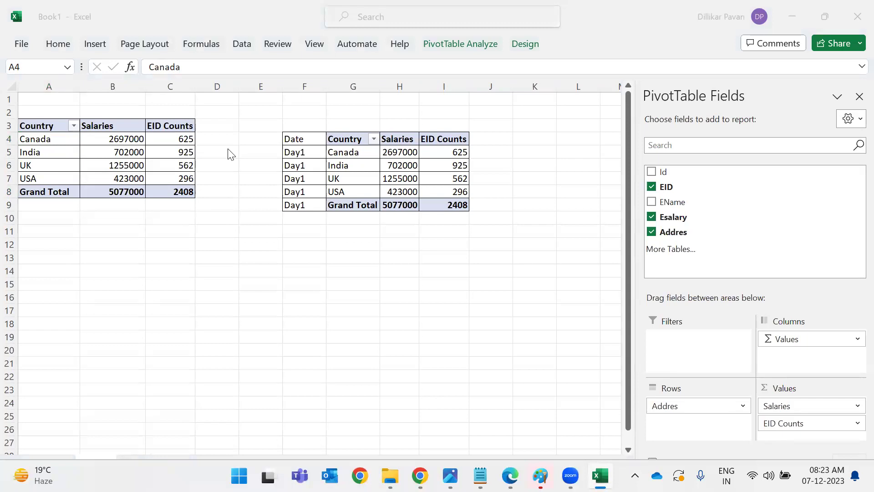
pyautogui.hotkey('alt', 'Tab')
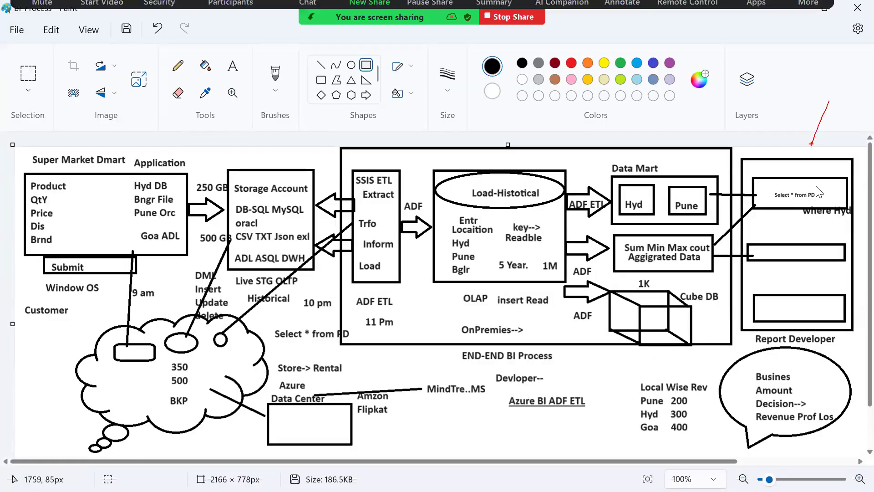
# Draw red strokes to the Select * from PD box, add an 'Excel' label, and link it to Business.
pyautogui.moveTo(834, 137); pyautogui.dragTo(804, 179)
pyautogui.moveTo(574, 381); pyautogui.dragTo(527, 284)
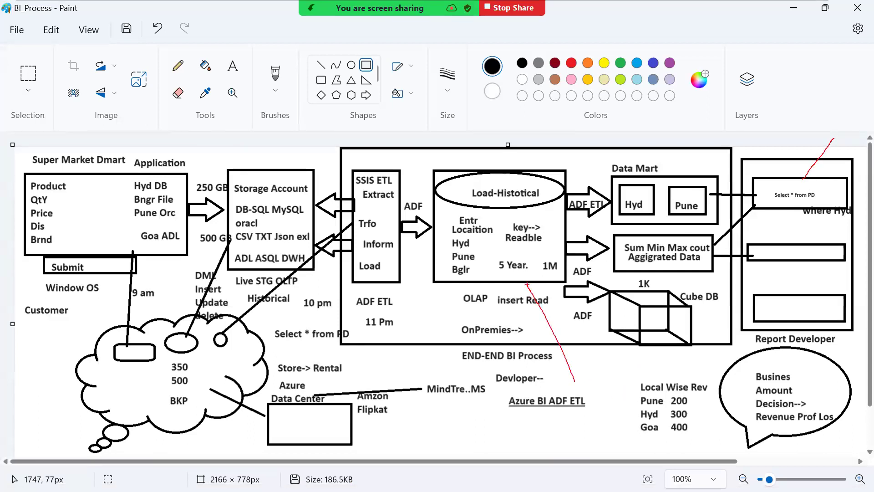
pyautogui.click(566, 415)
pyautogui.write('Excel')
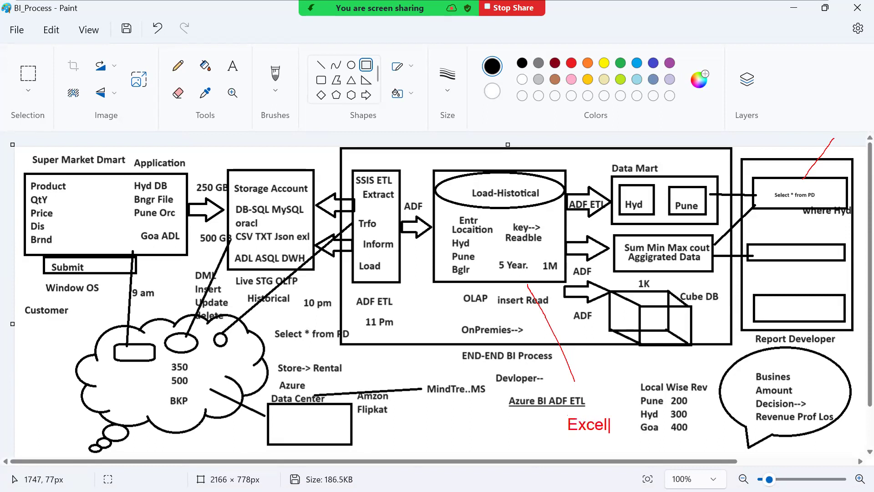
pyautogui.moveTo(608, 415); pyautogui.dragTo(745, 369)
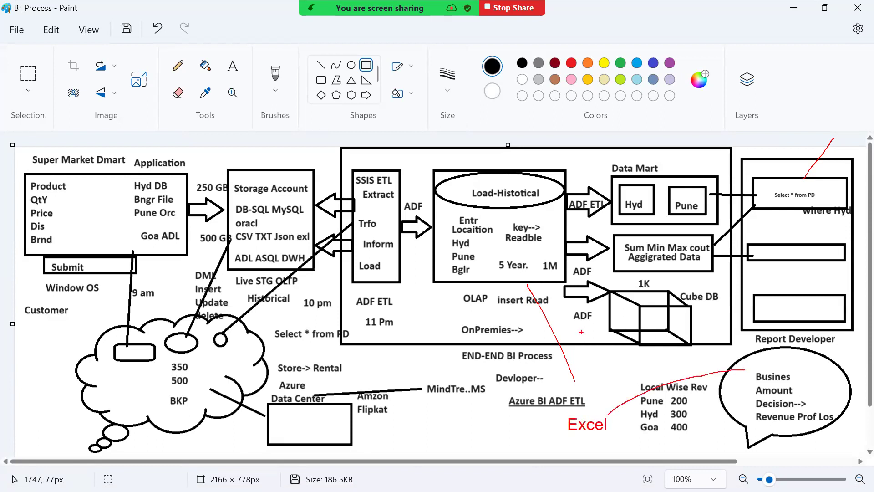
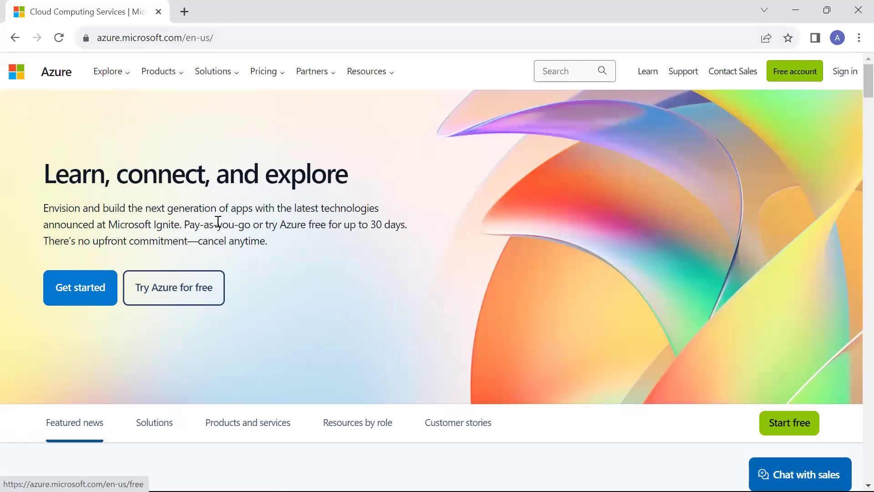
# Load portal.azure.com in the browser.
pyautogui.click(187, 45)
pyautogui.write('p')
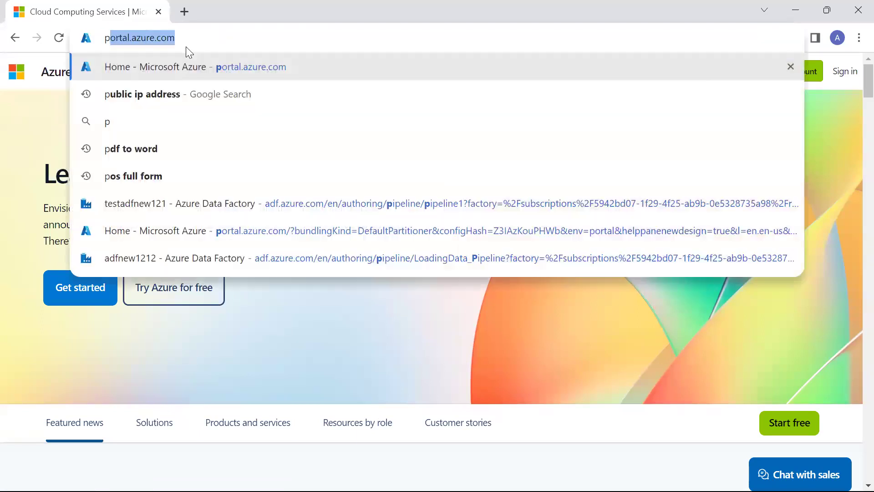
pyautogui.write('o')
pyautogui.press('Return')
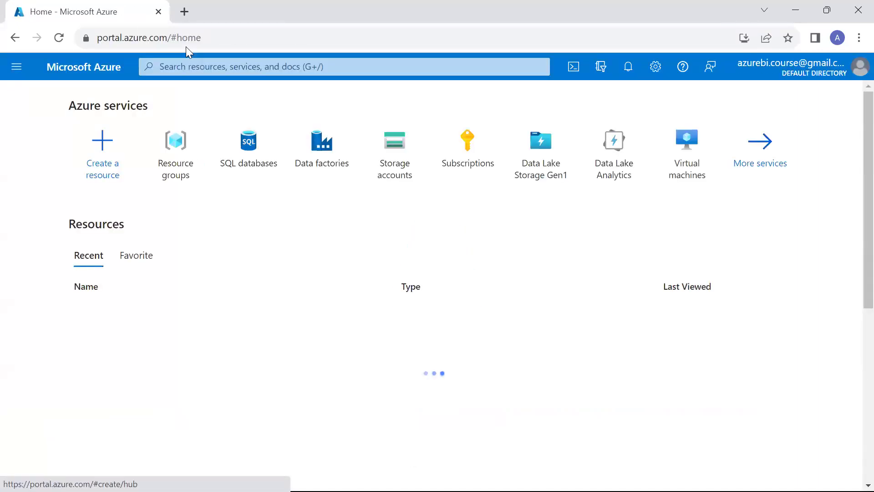
pyautogui.hotkey('alt', 'Tab')
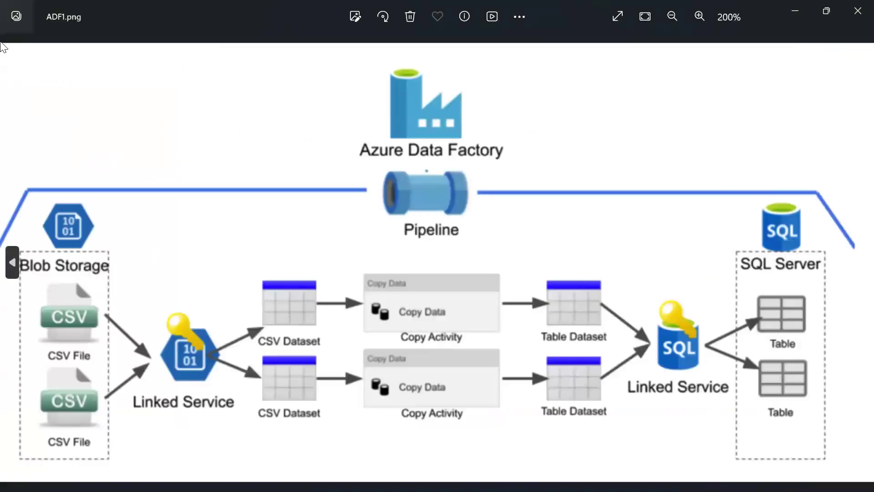
pyautogui.hotkey('alt', 'Tab')
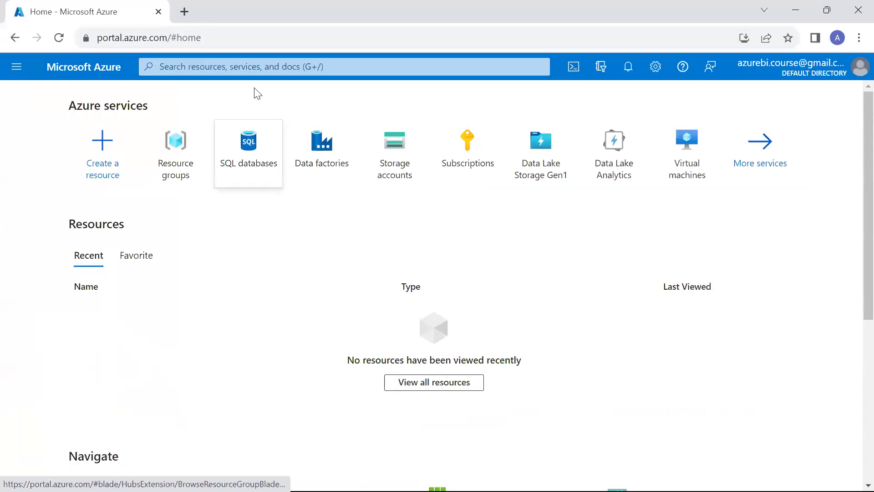
# Search 'Blob', open Storage accounts and start a new storage account.
pyautogui.click(277, 69)
pyautogui.write('Bl')
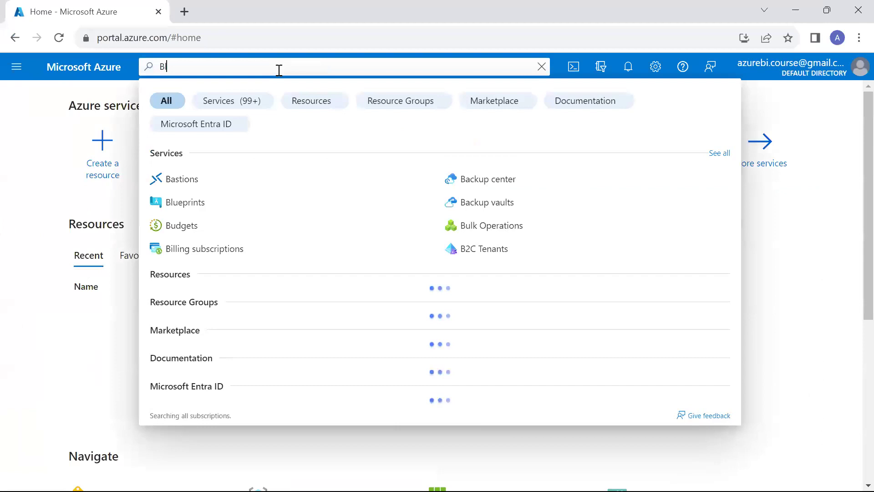
pyautogui.write('ob')
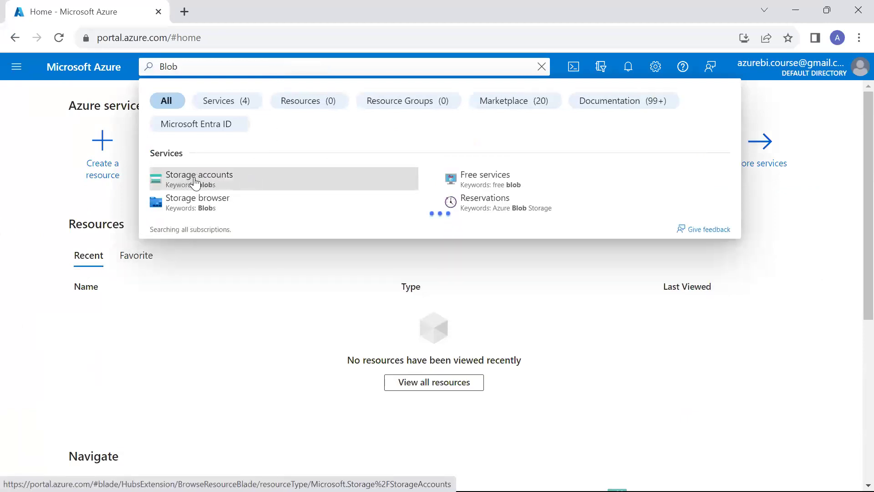
pyautogui.click(199, 181)
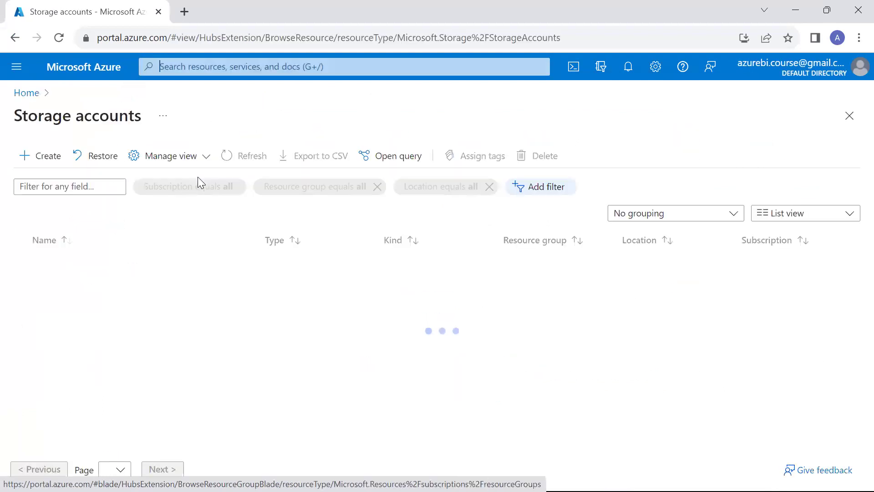
pyautogui.click(49, 164)
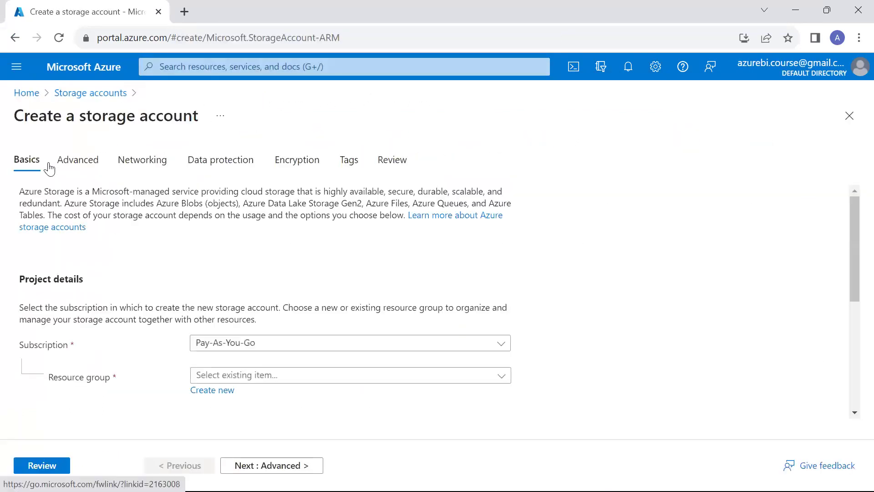
# Finish editing the 250 GB text box in the BI process drawing.
pyautogui.hotkey('alt', 'Tab')
pyautogui.hotkey('alt', 'Tab')
pyautogui.hotkey('alt', 'Tab')
pyautogui.hotkey('alt', 'Tab')
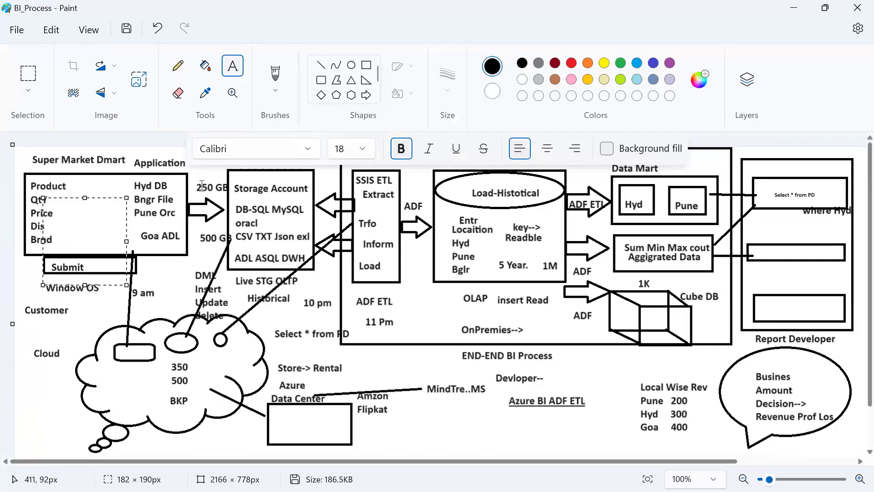
pyautogui.click(230, 231)
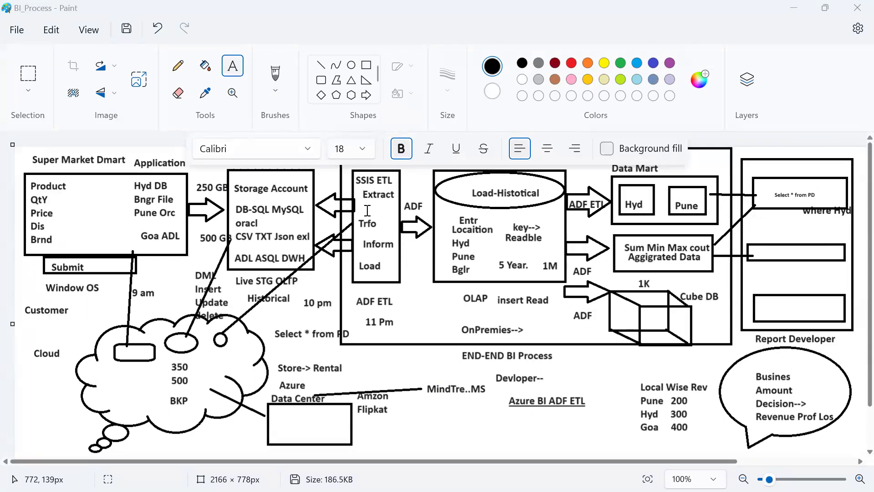
pyautogui.hotkey('alt', 'Tab')
# Create the new resource group SuperMarket_Project for the storage account.
pyautogui.scroll(-3, 368, 210)
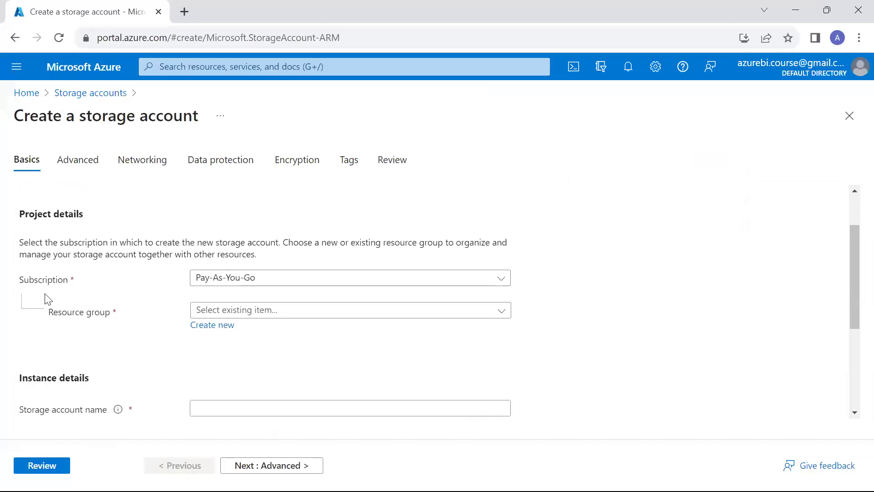
pyautogui.click(271, 313)
pyautogui.click(150, 343)
pyautogui.click(205, 325)
pyautogui.write('SuperMarket_Project')
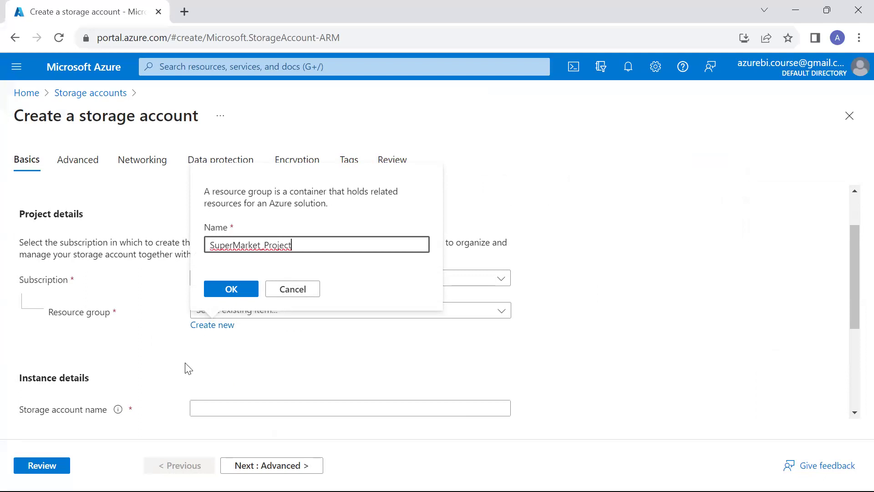
pyautogui.click(230, 290)
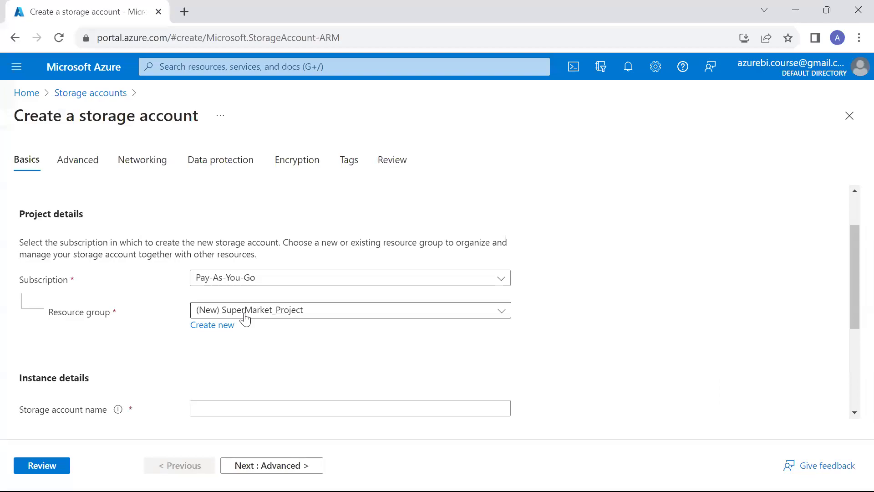
# Enter blobstgracntnew as the storage account name.
pyautogui.hotkey('alt', 'Tab')
pyautogui.hotkey('alt', 'Tab')
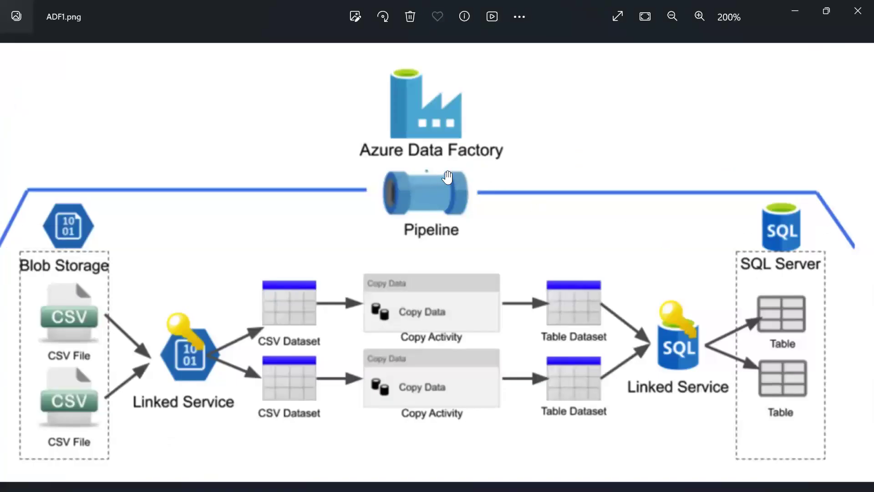
pyautogui.hotkey('alt', 'Tab')
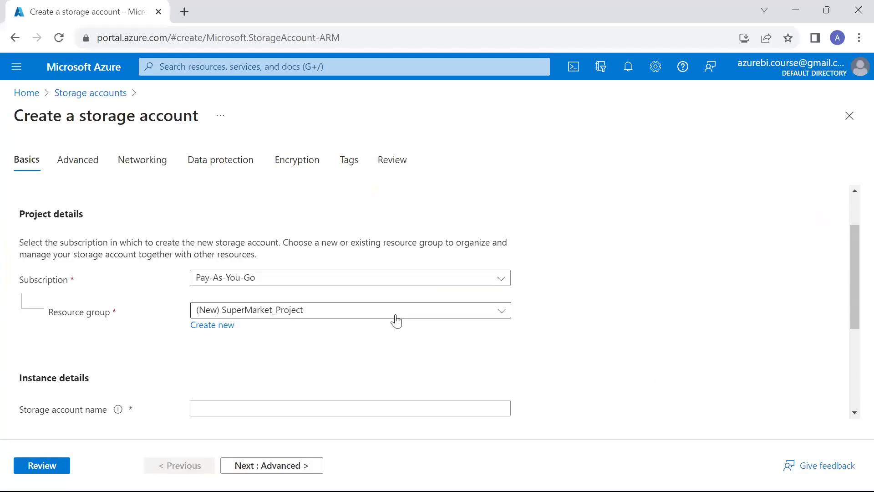
pyautogui.scroll(-3, 392, 332)
pyautogui.click(297, 254)
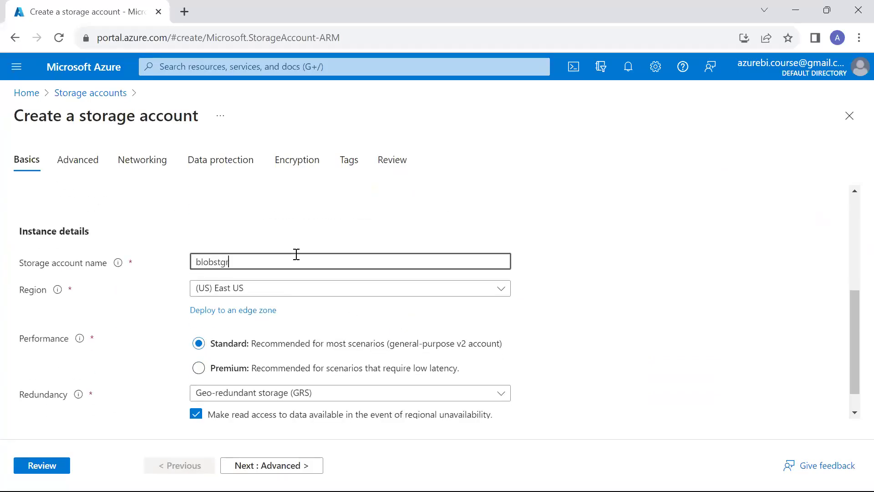
pyautogui.doubleClick(296, 254)
# Set redundancy to locally-redundant storage (LRS) and proceed to Review.
pyautogui.scroll(-1, 297, 253)
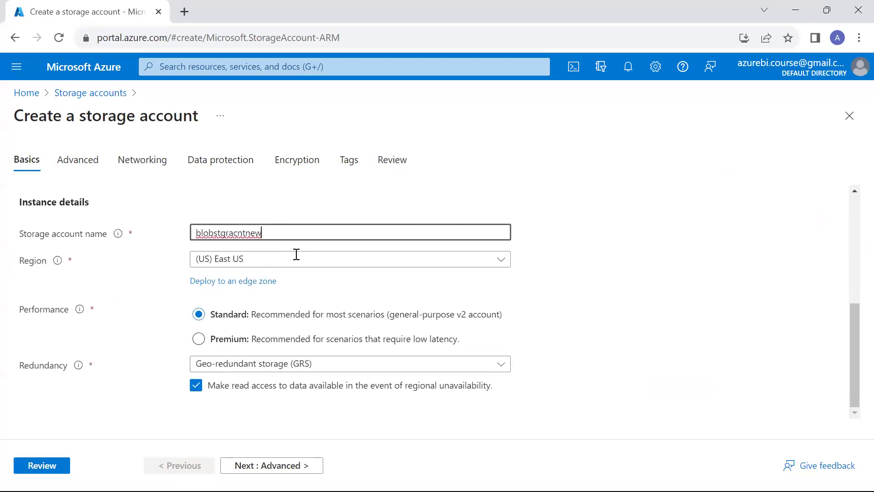
pyautogui.click(281, 364)
pyautogui.click(295, 184)
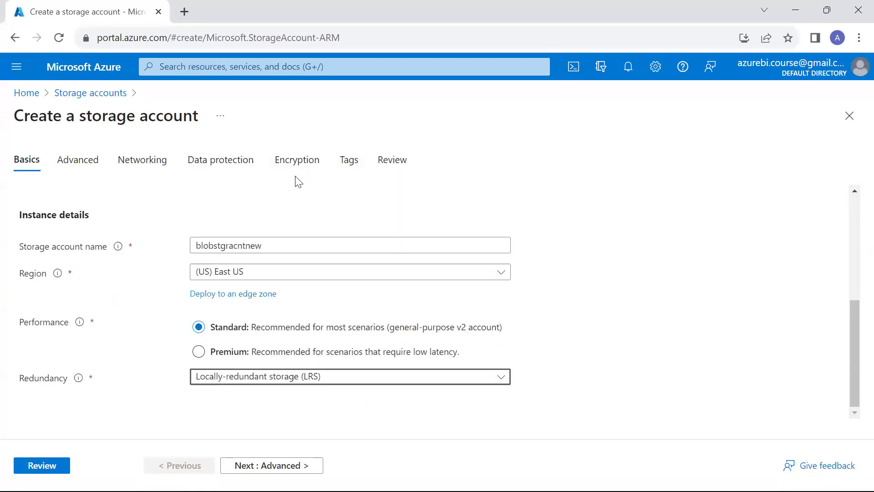
pyautogui.scroll(3, 230, 285)
pyautogui.scroll(-3, 230, 286)
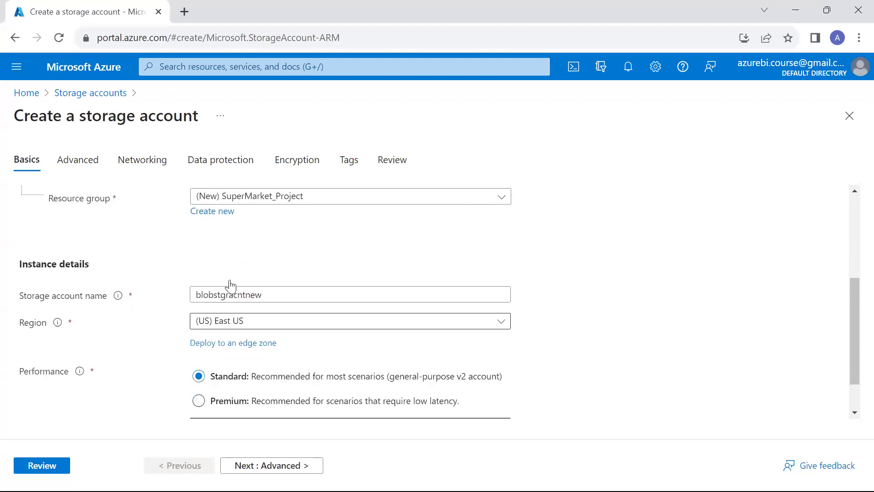
pyautogui.click(65, 466)
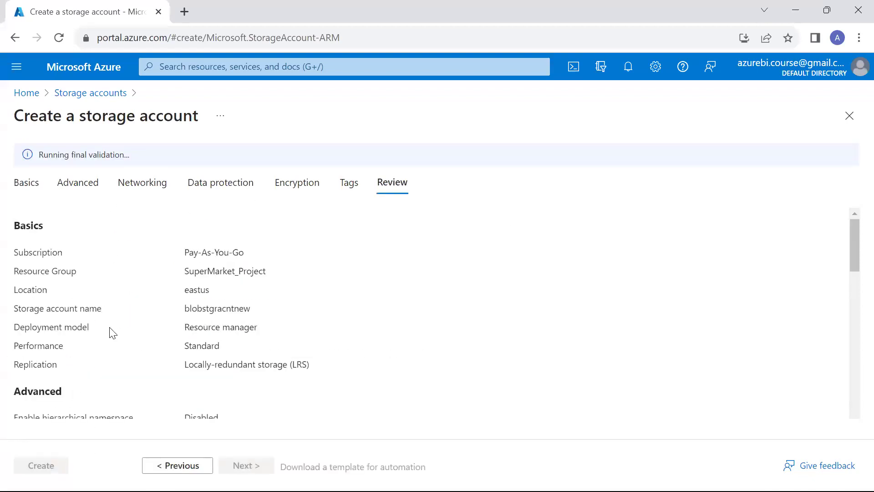
# Create the storage account and check its deployment notification.
pyautogui.scroll(-1, 113, 333)
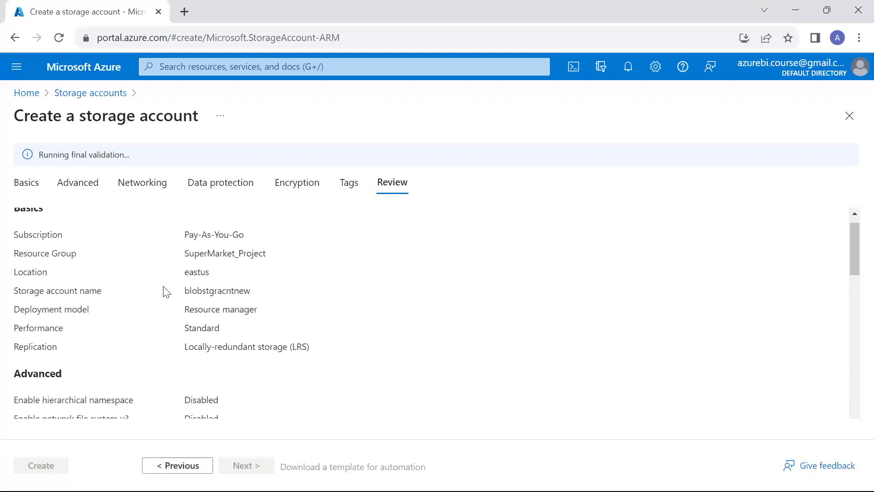
pyautogui.scroll(-15, 166, 292)
pyautogui.scroll(-3, 166, 291)
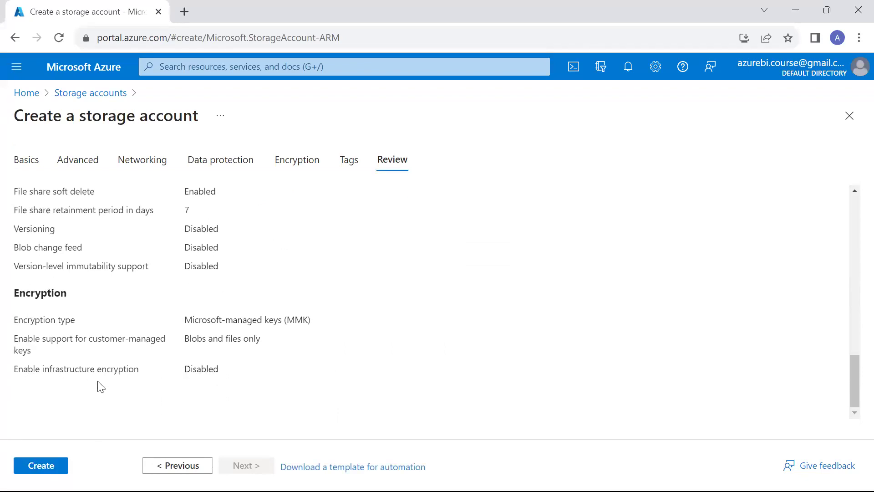
pyautogui.click(40, 465)
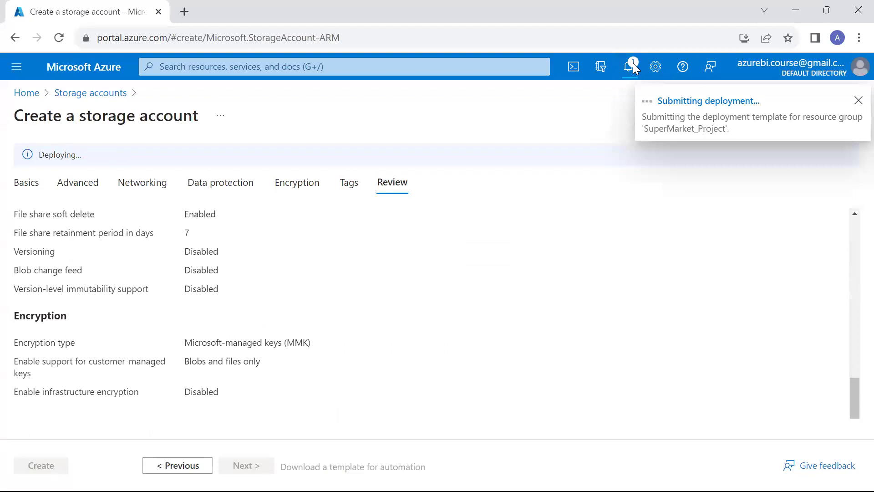
pyautogui.click(633, 64)
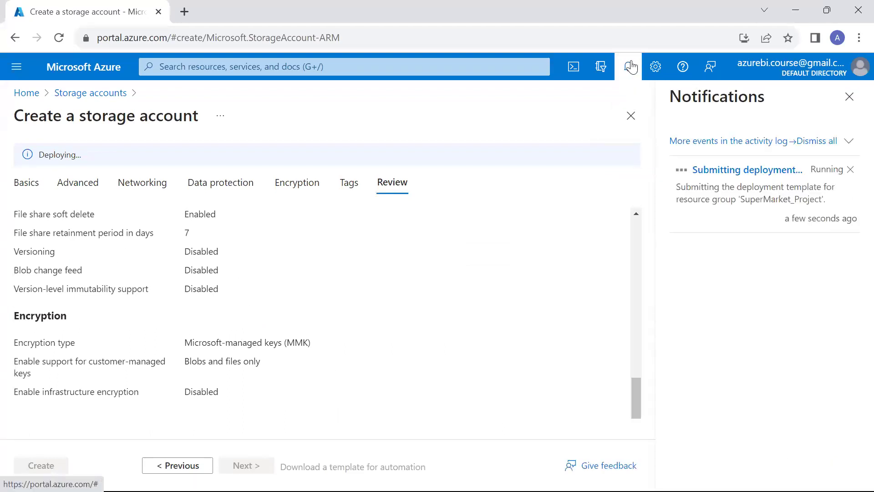
pyautogui.click(628, 68)
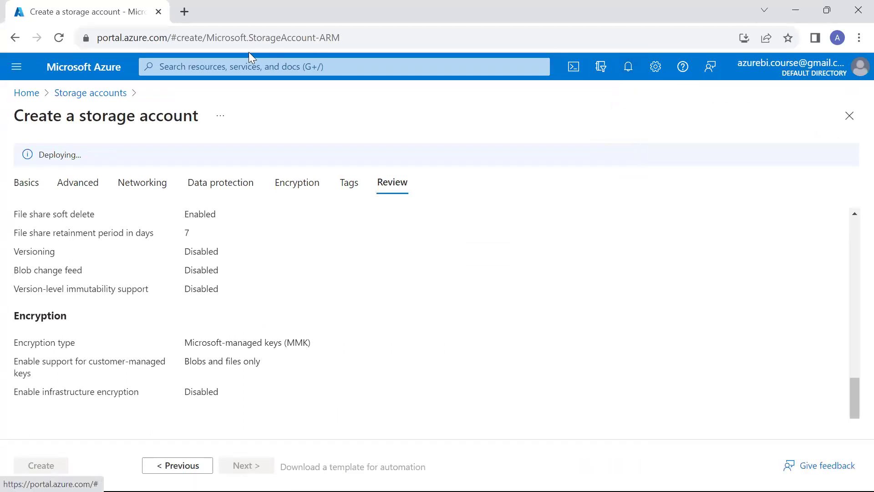
# Load portal.azure.com in a new browser tab.
pyautogui.click(185, 19)
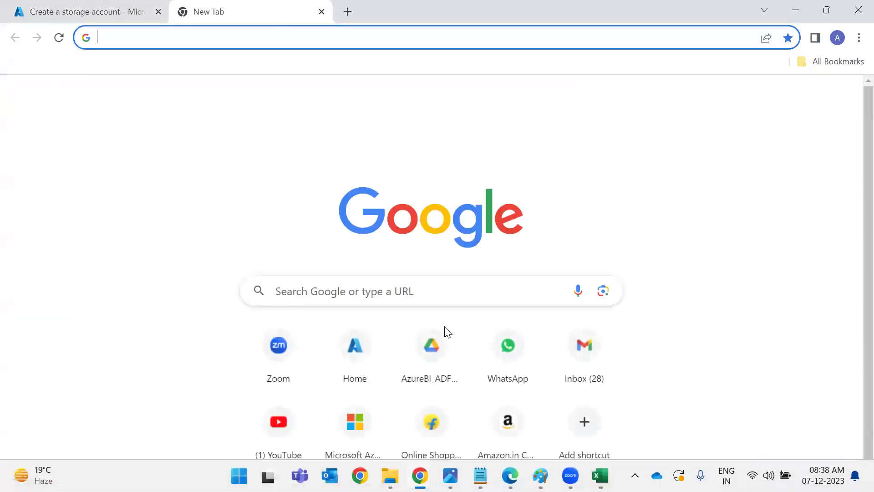
pyautogui.write('p')
pyautogui.press('Return')
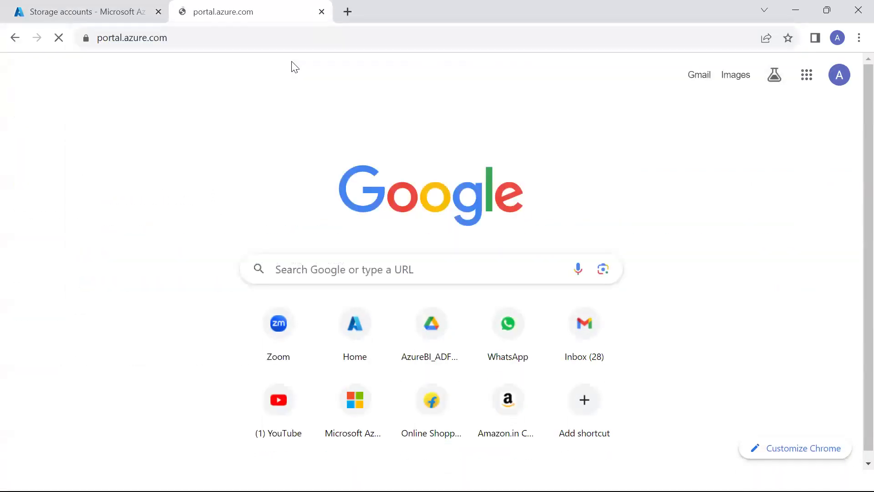
pyautogui.hotkey('alt', 'Tab')
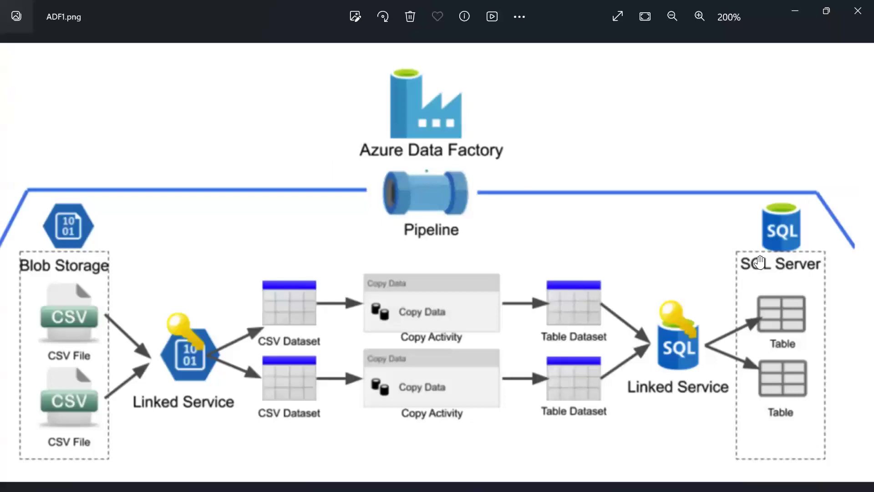
pyautogui.hotkey('alt', 'Tab')
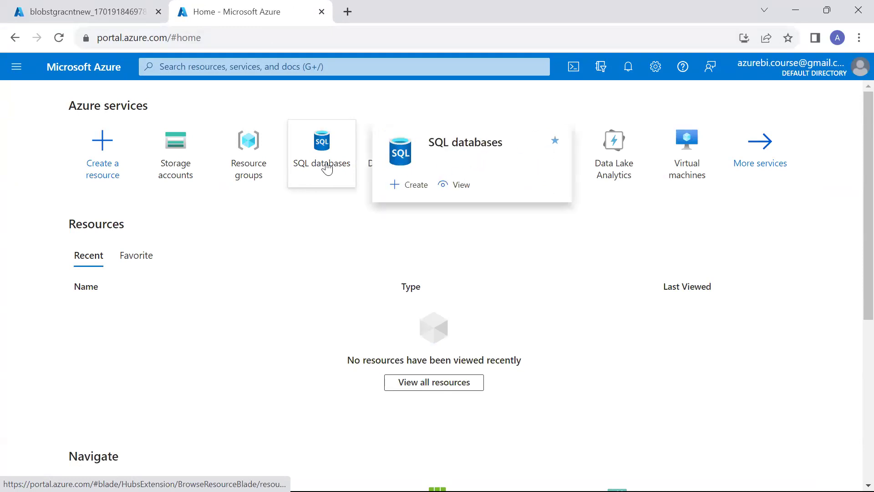
# Start a new SQL database in resource group SuperMarket_Project.
pyautogui.click(326, 168)
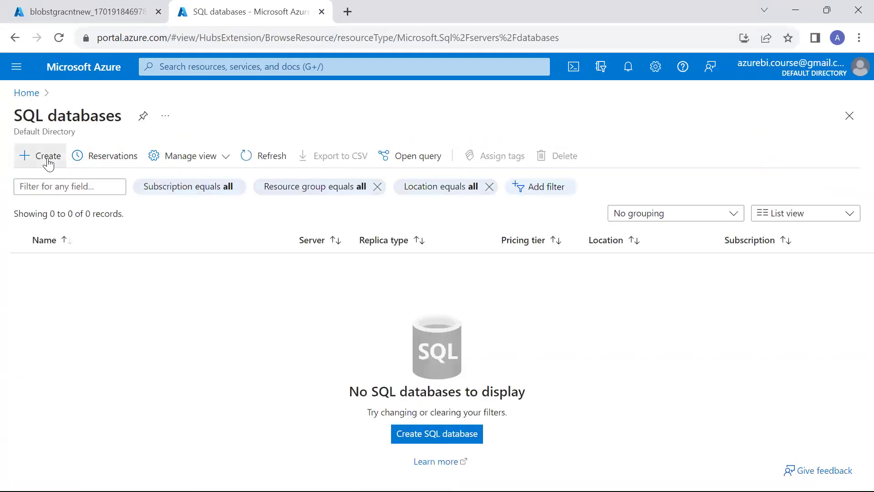
pyautogui.click(48, 156)
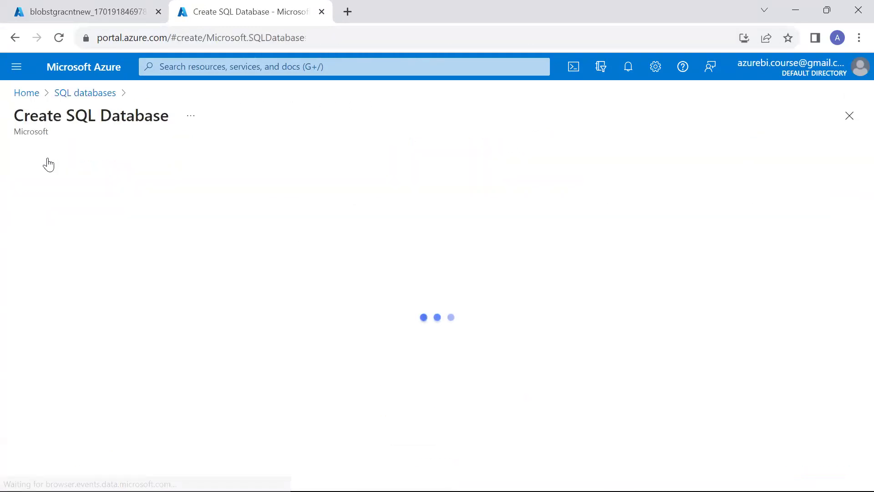
pyautogui.scroll(-3, 170, 358)
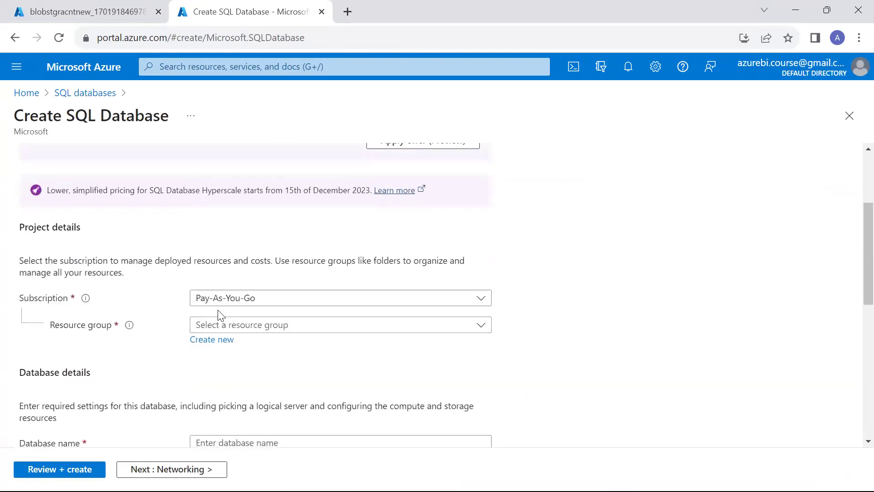
pyautogui.click(231, 326)
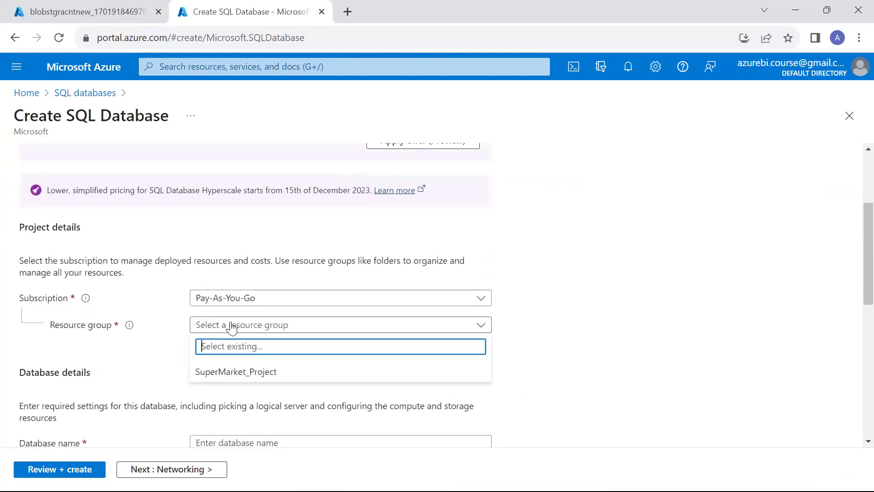
pyautogui.click(233, 371)
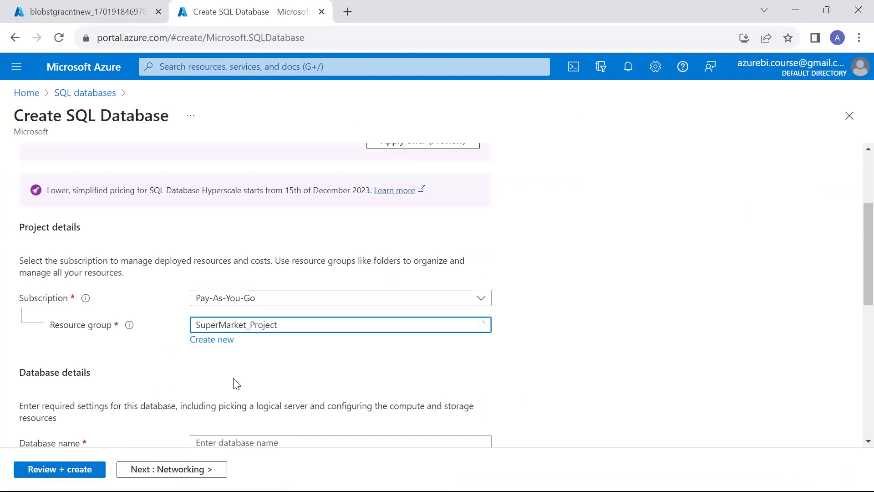
# Enter azuresqldb as the database name and begin a new server.
pyautogui.scroll(-2, 233, 378)
pyautogui.click(254, 363)
pyautogui.write('az')
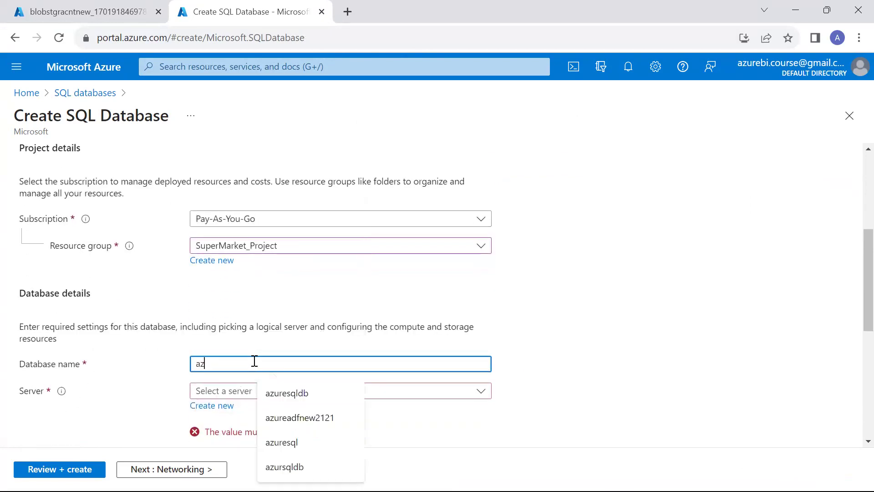
pyautogui.write('ireuresqldb')
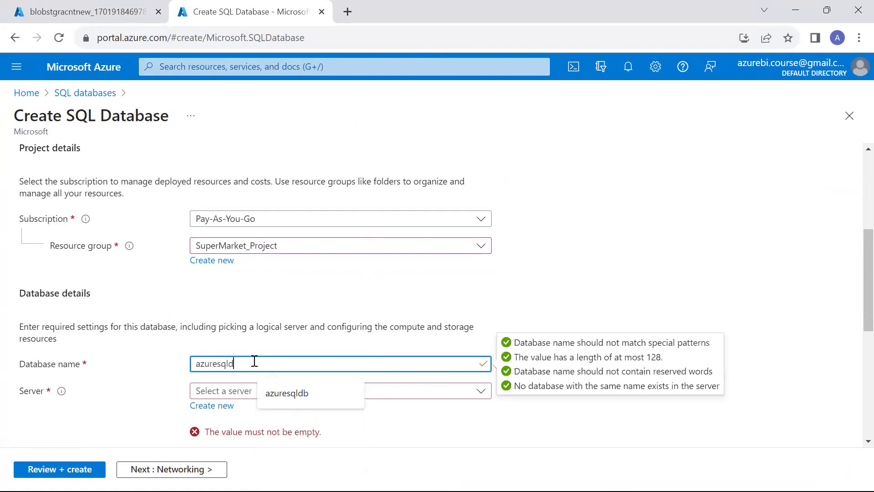
pyautogui.scroll(-1, 334, 403)
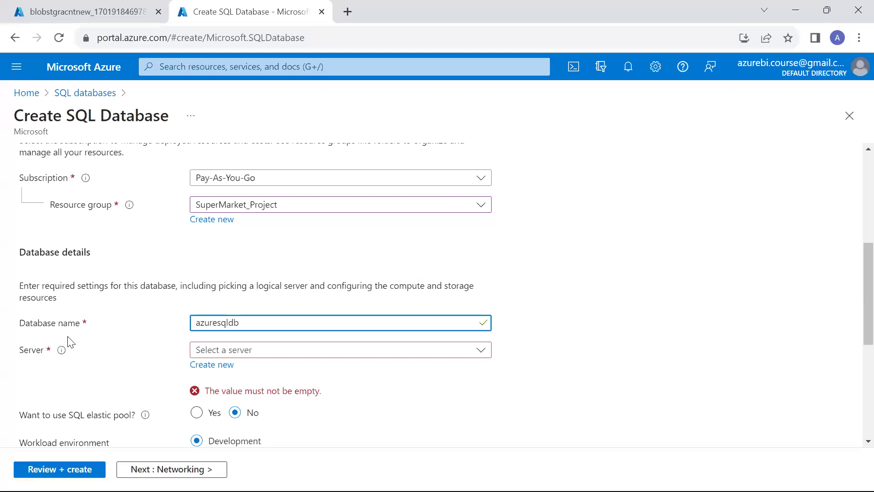
pyautogui.click(223, 369)
# Name the server vinaytechsqlservernew and reuse that name as the admin login.
pyautogui.write('v')
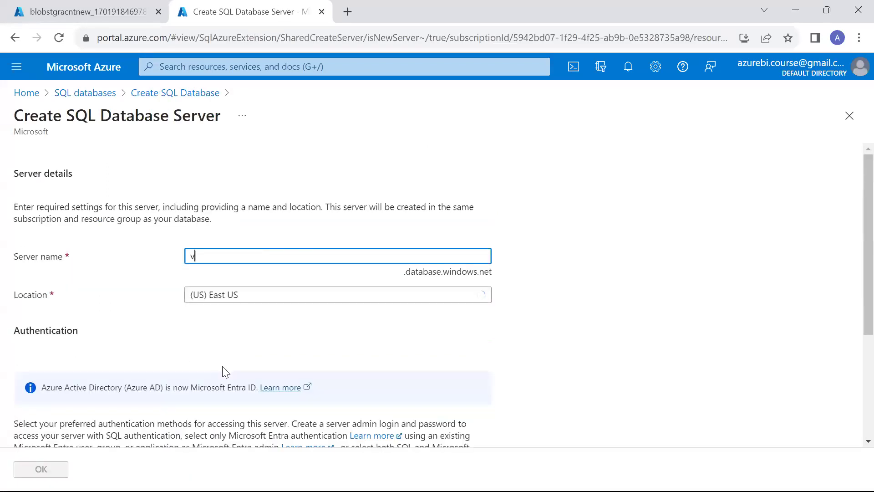
pyautogui.write('inayte')
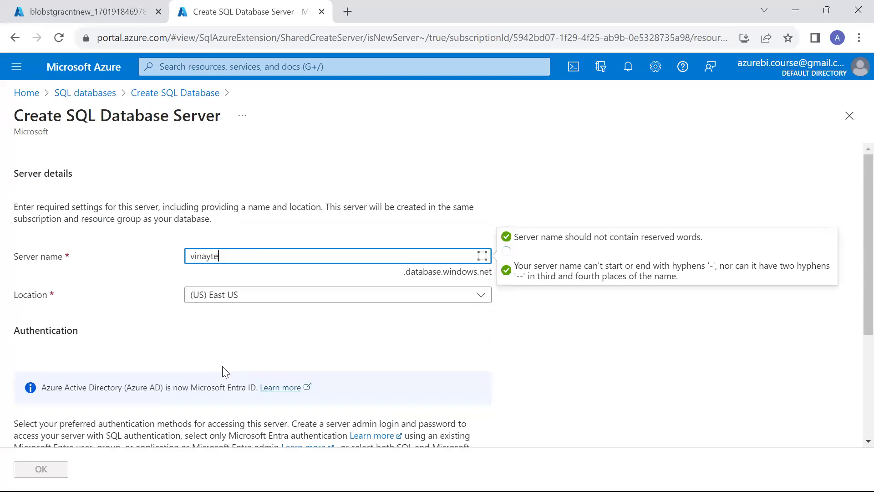
pyautogui.write('chsqlservernew')
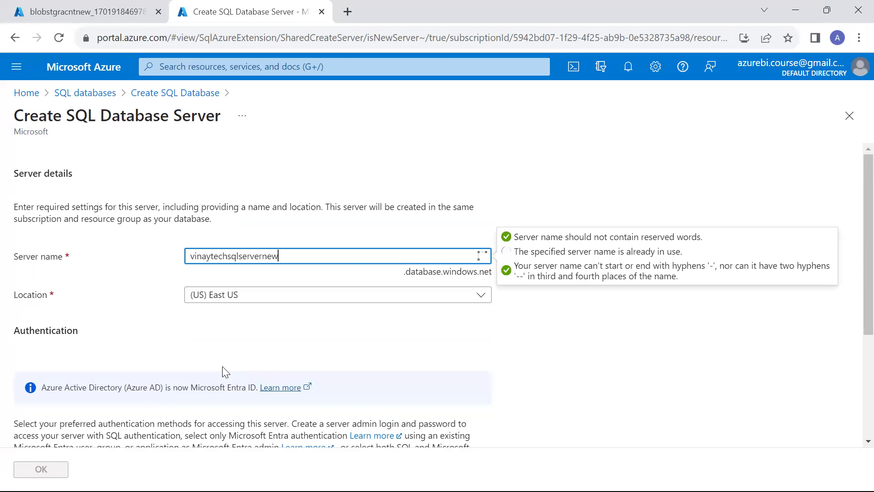
pyautogui.hotkey('ctrl', 'a')
pyautogui.hotkey('ctrl', 'c')
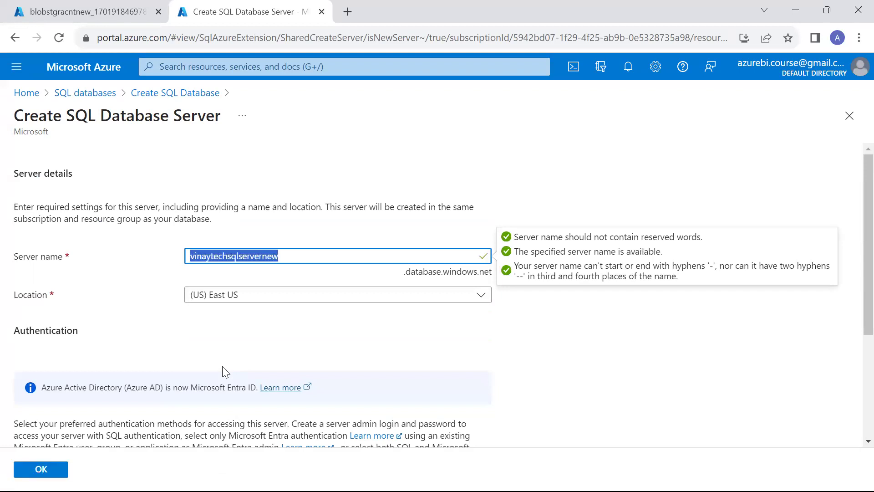
pyautogui.scroll(-4, 223, 371)
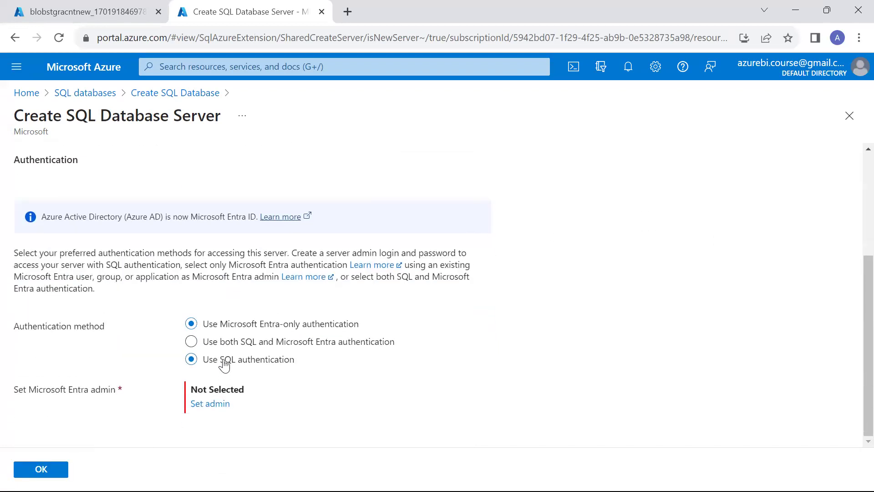
pyautogui.scroll(-1, 225, 363)
pyautogui.click(232, 349)
pyautogui.hotkey('ctrl', 'v')
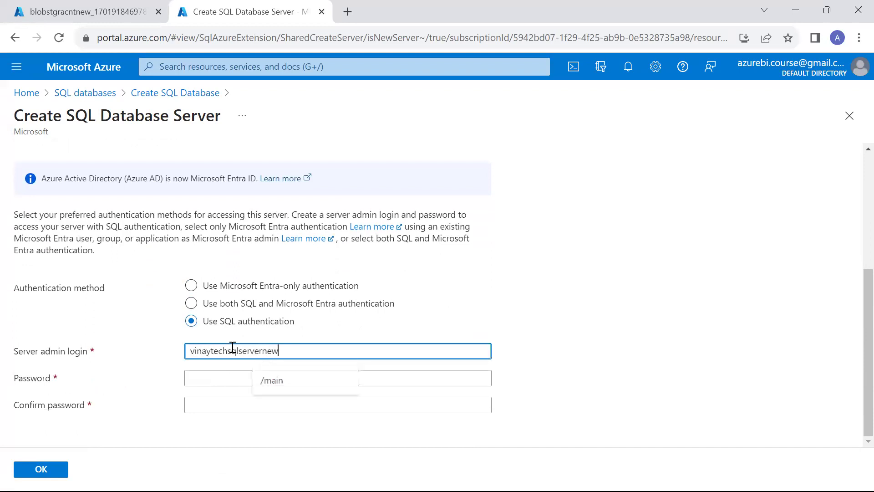
# Enter and confirm the server admin password, then confirm the new server.
pyautogui.click(234, 377)
pyautogui.write('Password1')
pyautogui.press('Tab')
pyautogui.write('P')
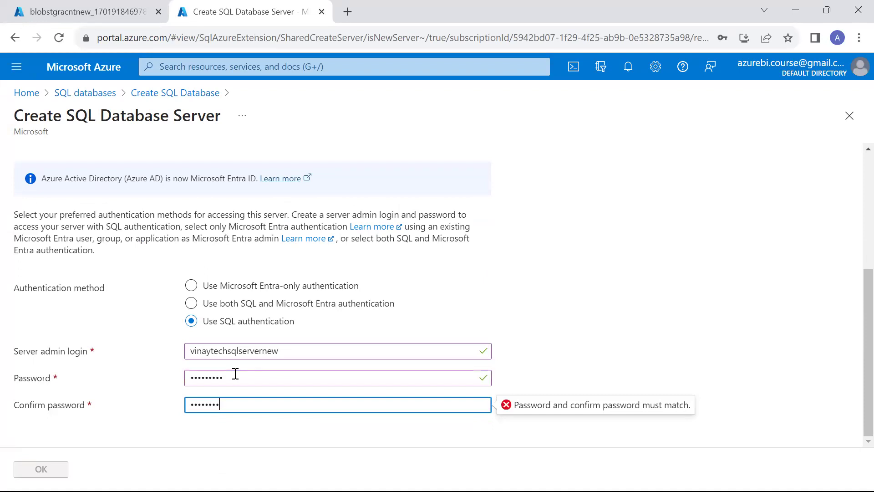
pyautogui.doubleClick(234, 377)
pyautogui.write('Password')
pyautogui.doubleClick(245, 407)
pyautogui.write('P')
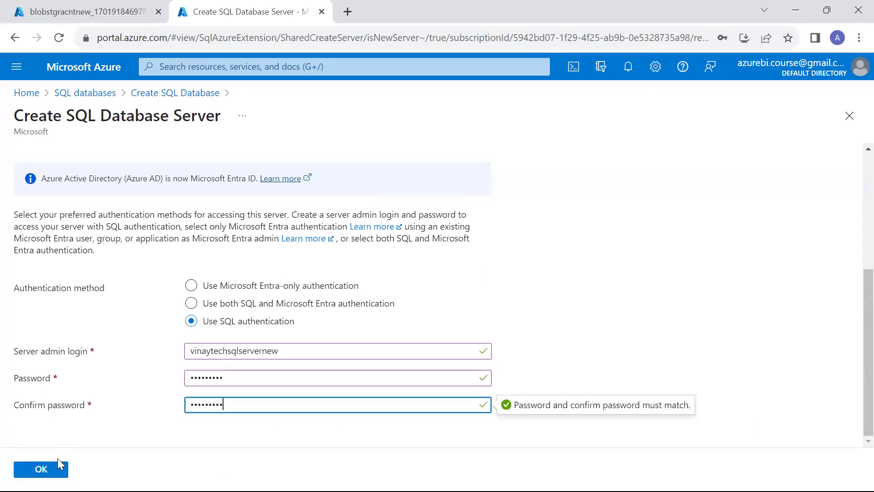
pyautogui.click(58, 465)
pyautogui.click(58, 466)
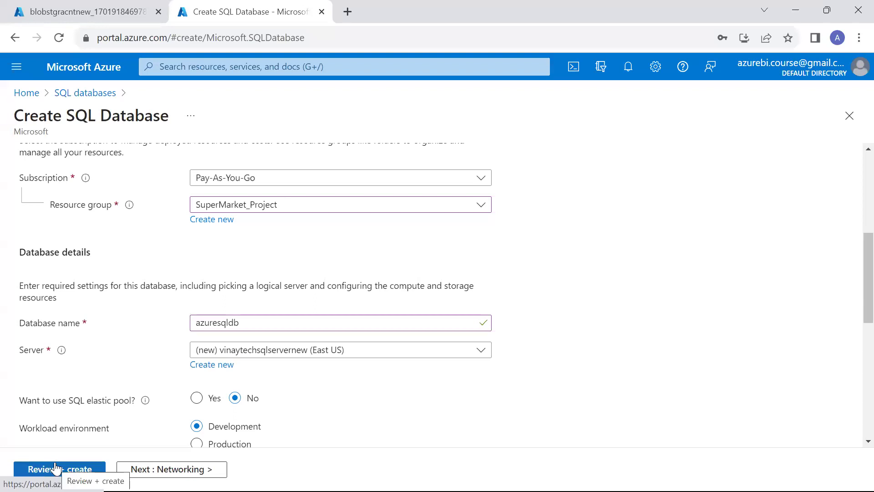
# Set backup storage redundancy to locally-redundant.
pyautogui.scroll(-7, 56, 467)
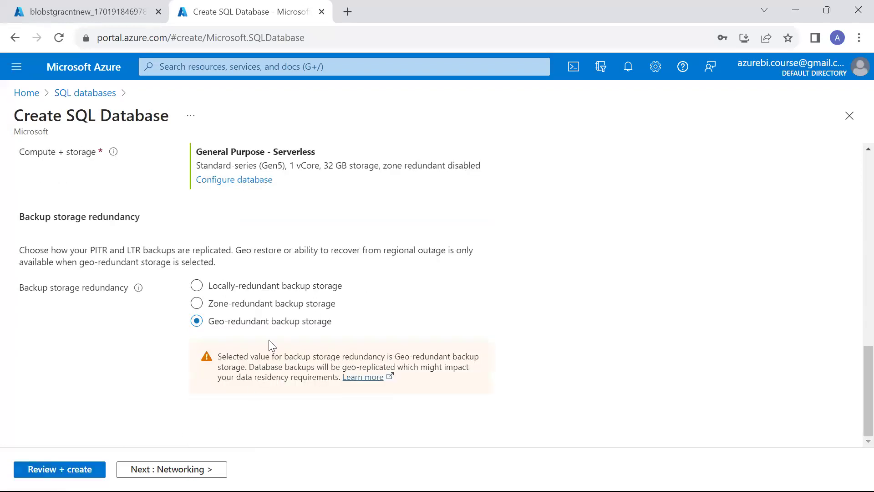
pyautogui.click(284, 283)
pyautogui.scroll(3, 276, 291)
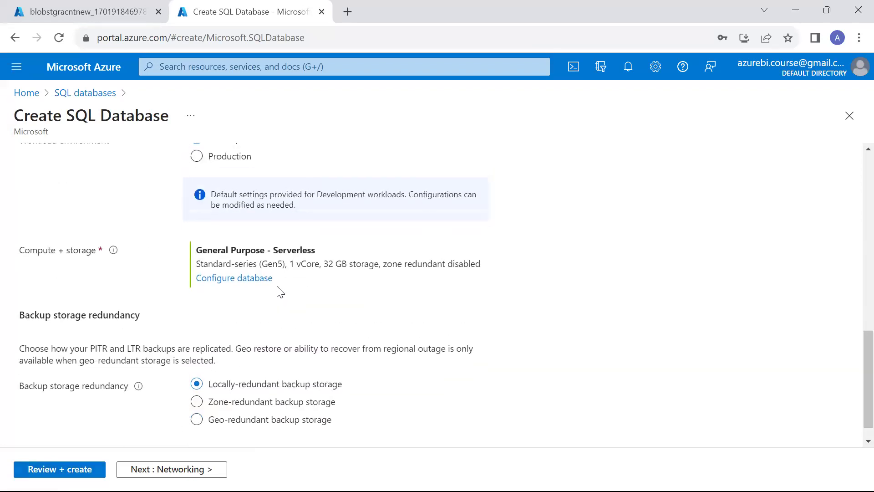
pyautogui.scroll(1, 255, 227)
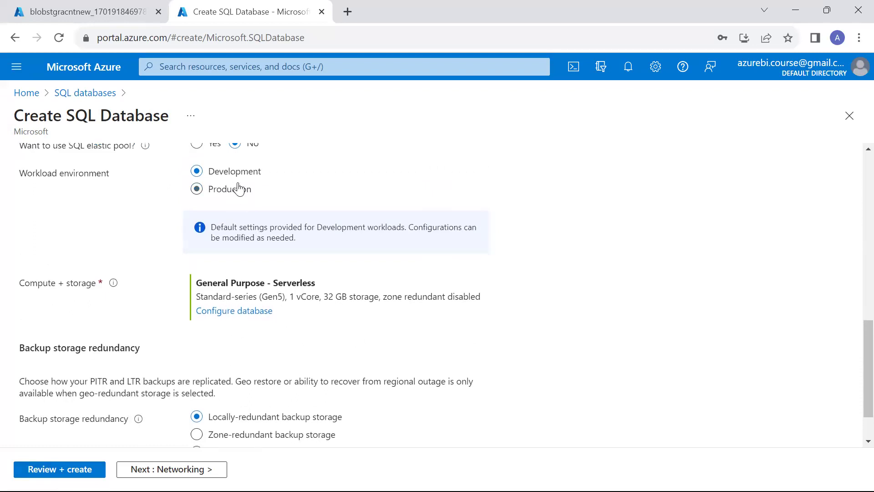
# Compare Basic, Standard (30–150 GB) and Premium (750 GB) tiers in compute + storage.
pyautogui.click(234, 314)
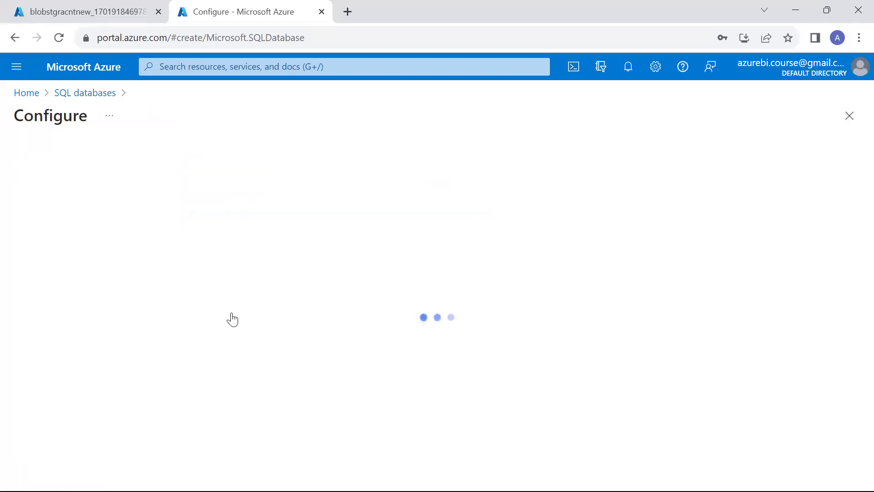
pyautogui.click(359, 308)
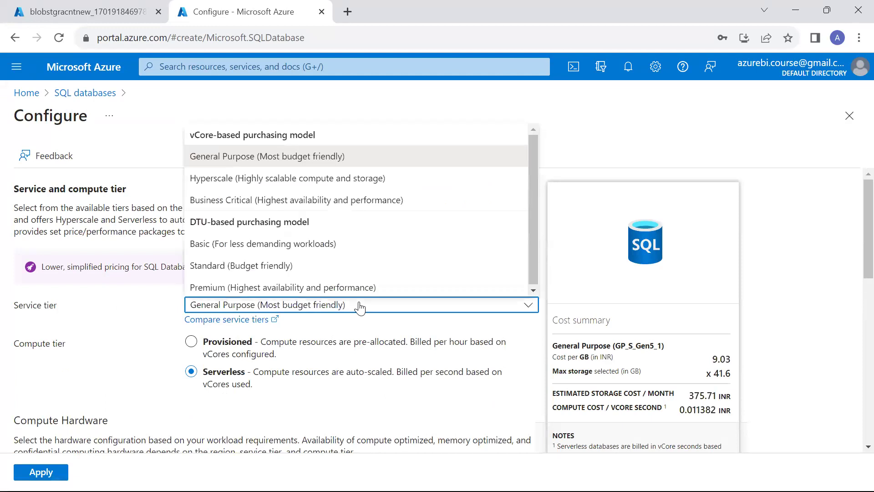
pyautogui.click(349, 253)
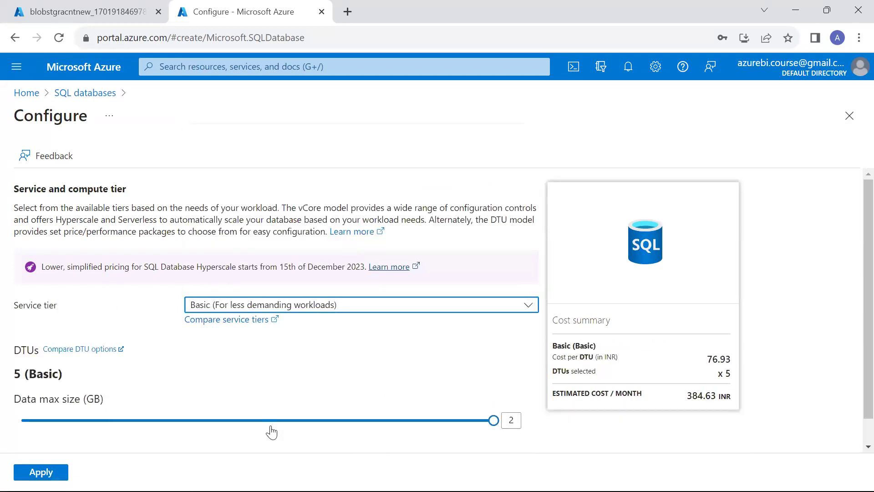
pyautogui.scroll(-1, 266, 414)
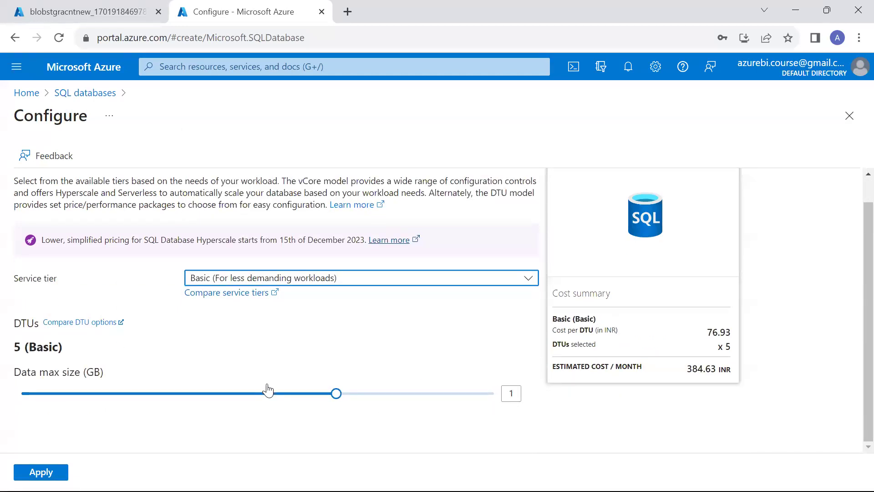
pyautogui.click(343, 283)
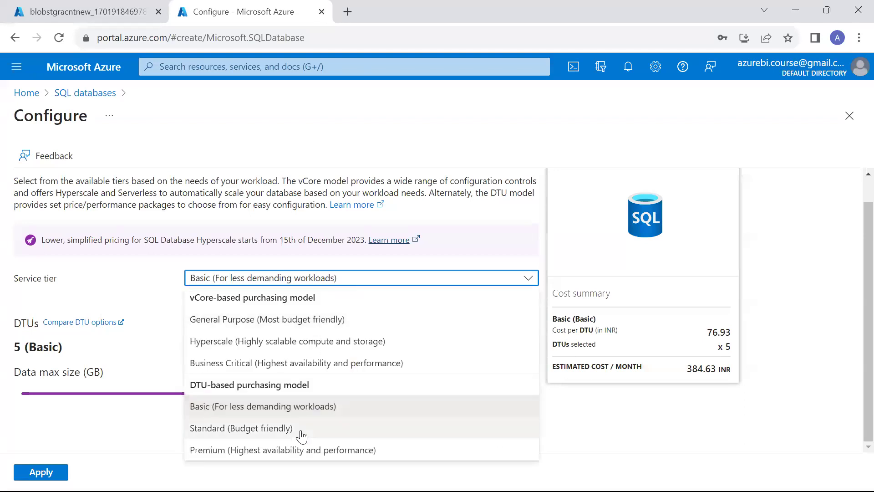
pyautogui.click(300, 430)
pyautogui.click(264, 395)
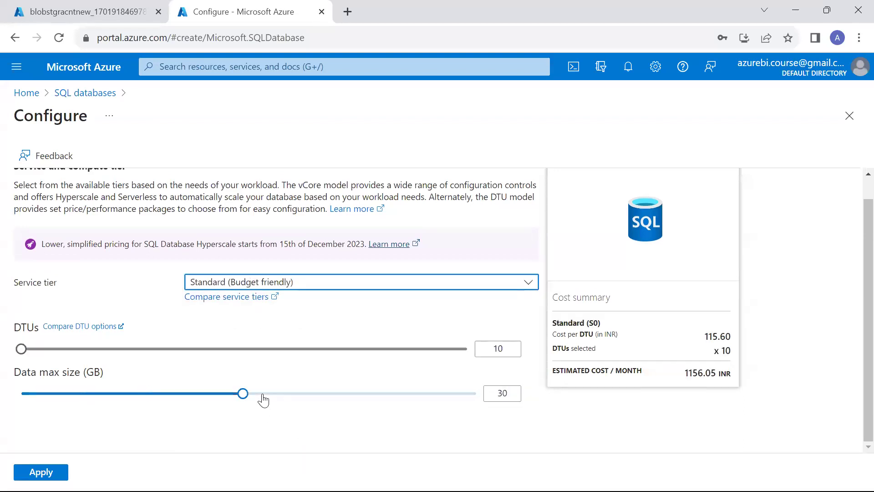
pyautogui.click(391, 395)
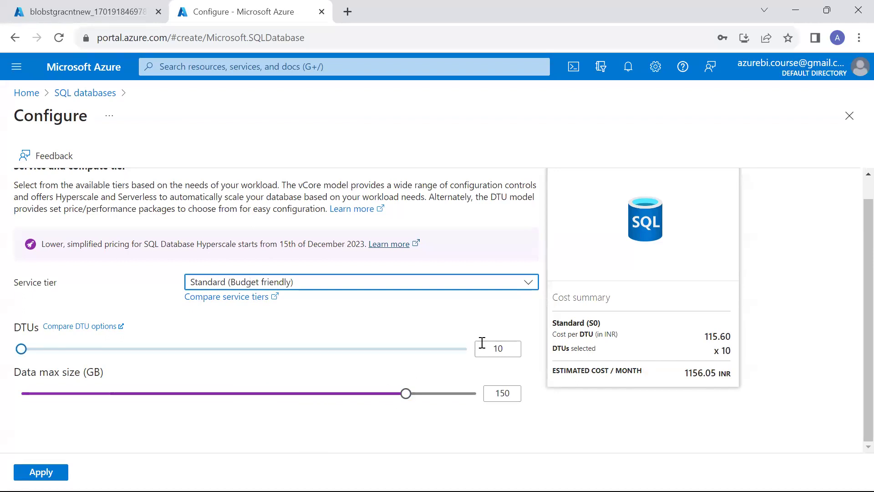
pyautogui.click(425, 281)
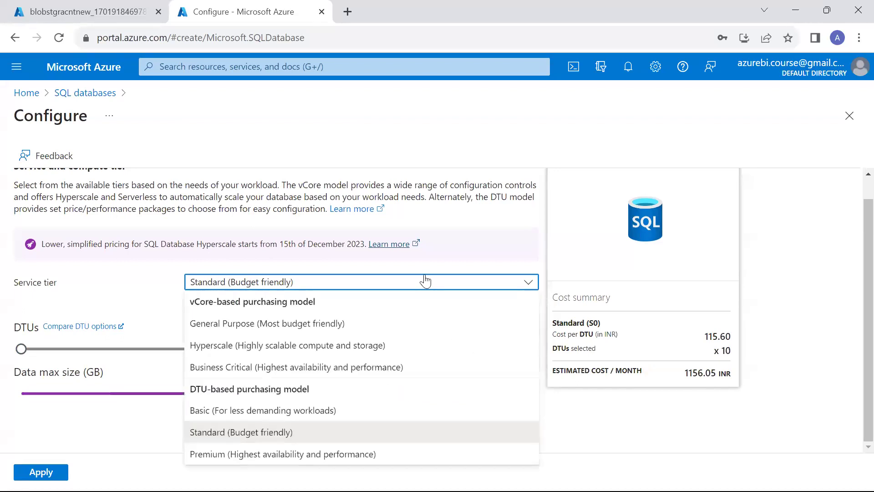
pyautogui.click(343, 462)
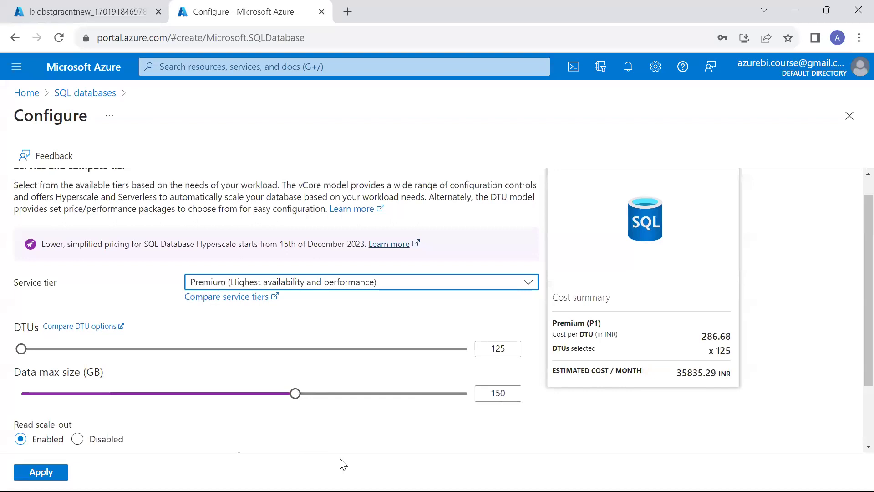
pyautogui.click(436, 395)
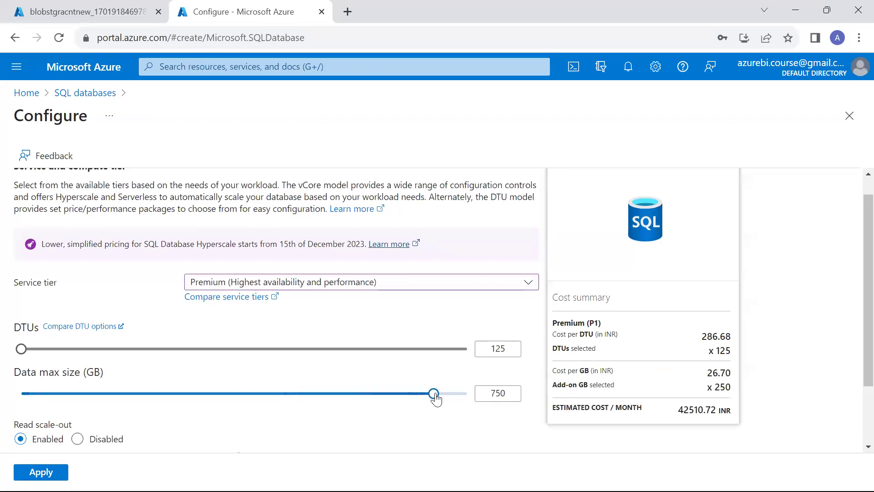
# Choose the Basic service tier with 1 GB maximum data size and apply.
pyautogui.click(391, 282)
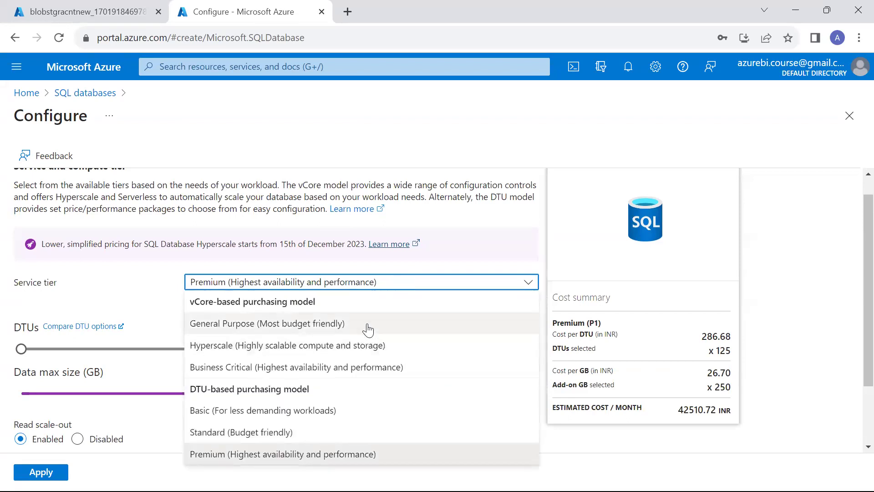
pyautogui.press('Escape')
pyautogui.scroll(-2, 370, 329)
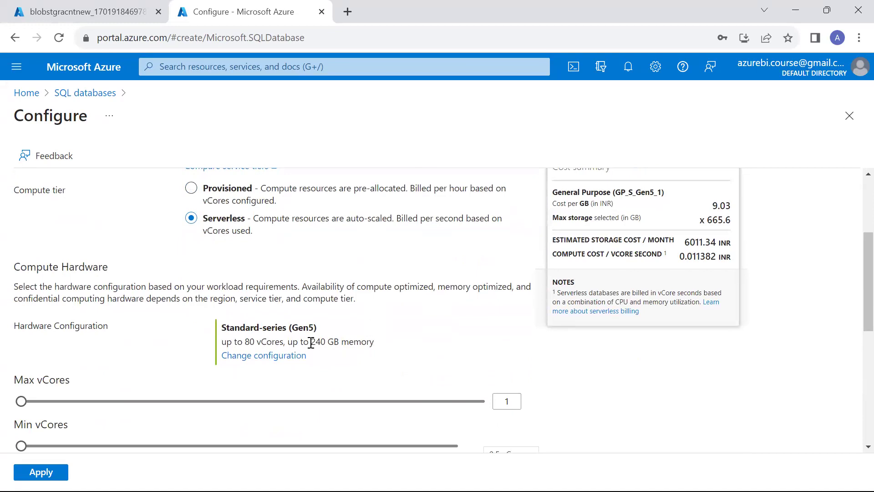
pyautogui.scroll(1, 323, 342)
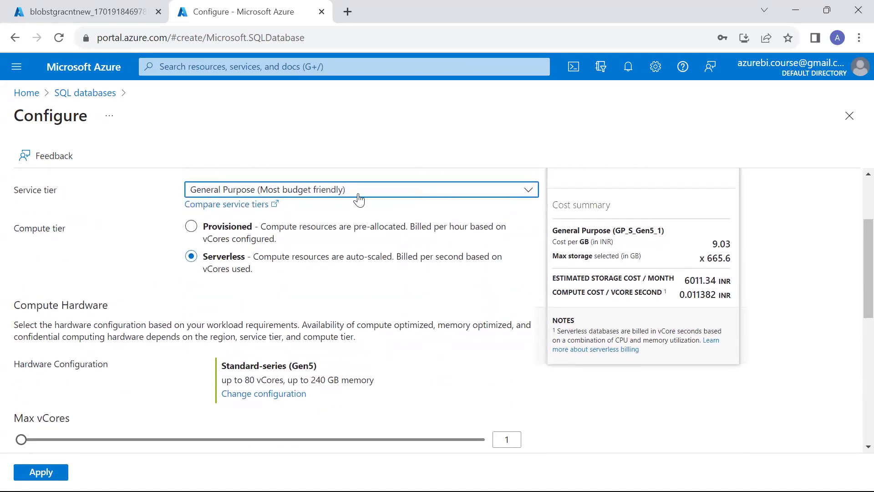
pyautogui.click(359, 198)
pyautogui.press('Escape')
pyautogui.click(366, 199)
pyautogui.click(360, 323)
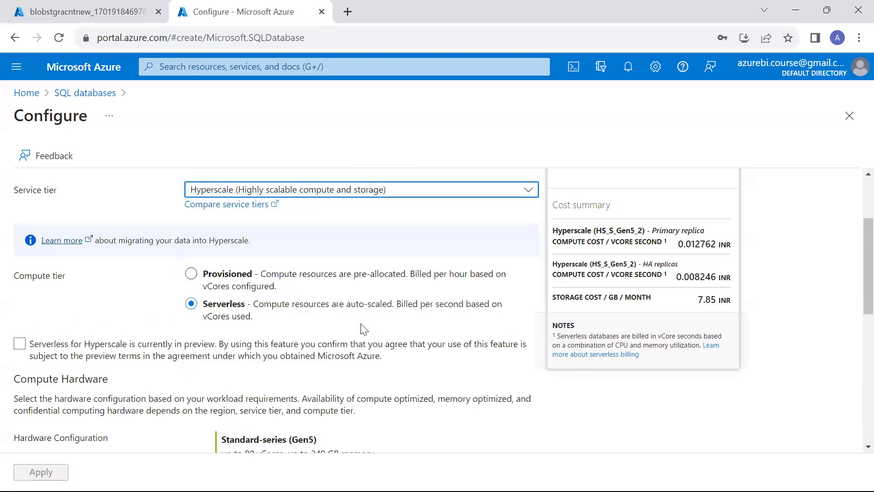
pyautogui.click(248, 397)
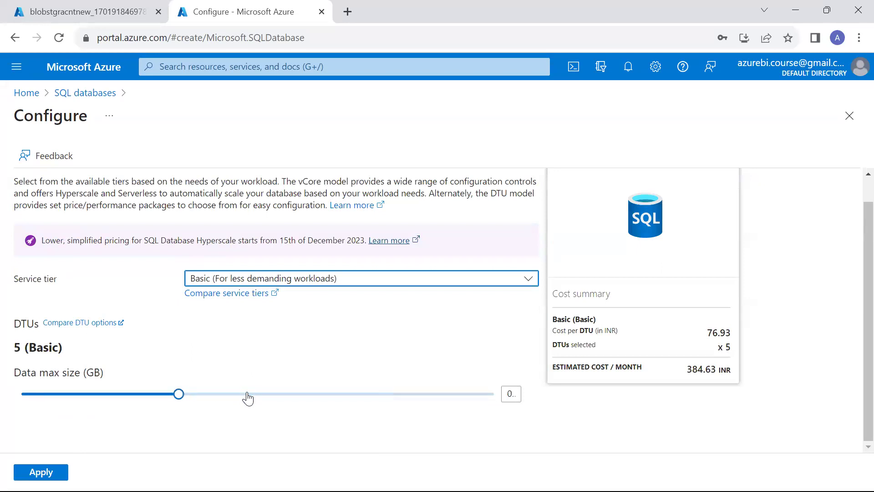
pyautogui.click(270, 399)
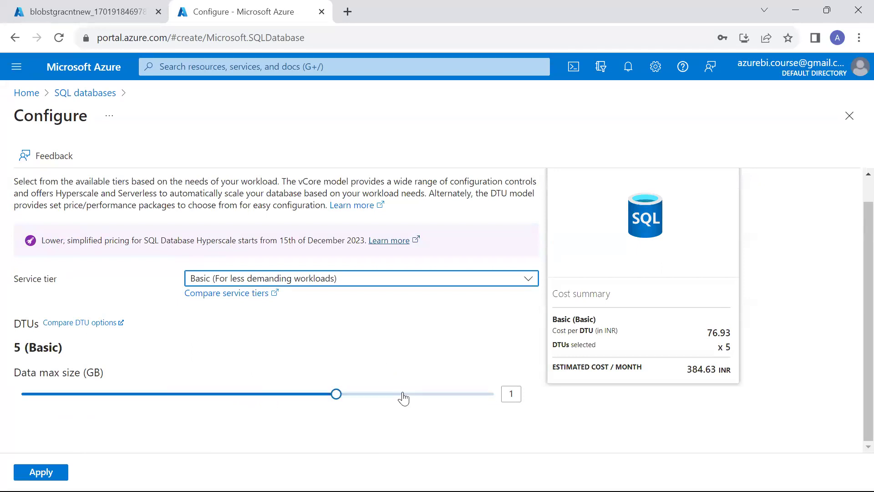
pyautogui.click(41, 472)
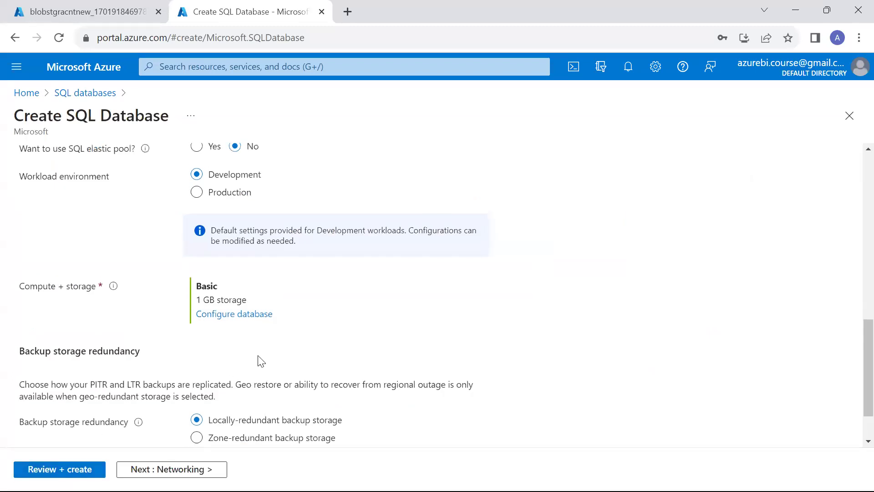
# Review and create the Basic SQL database.
pyautogui.scroll(5, 260, 360)
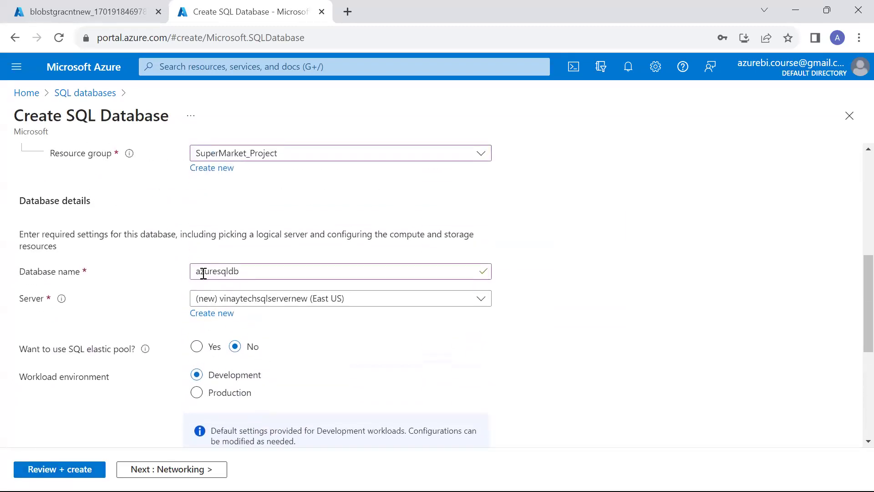
pyautogui.scroll(-2, 256, 314)
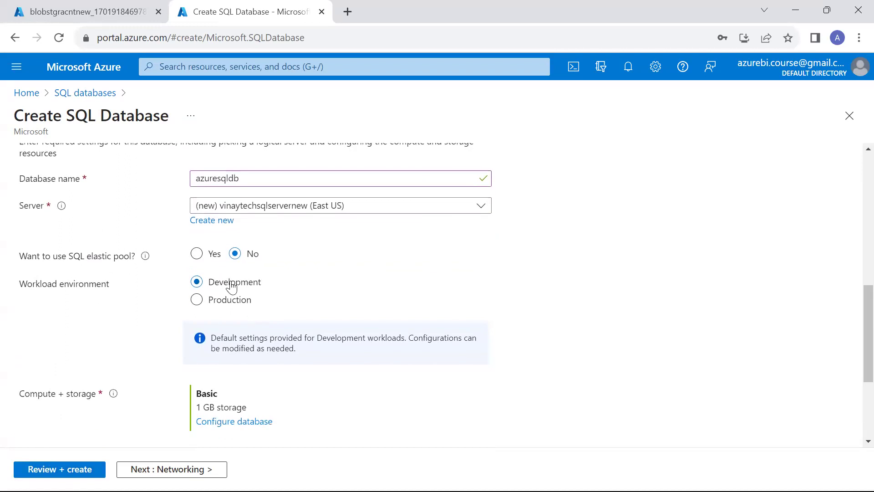
pyautogui.scroll(-2, 285, 297)
pyautogui.scroll(-1, 175, 370)
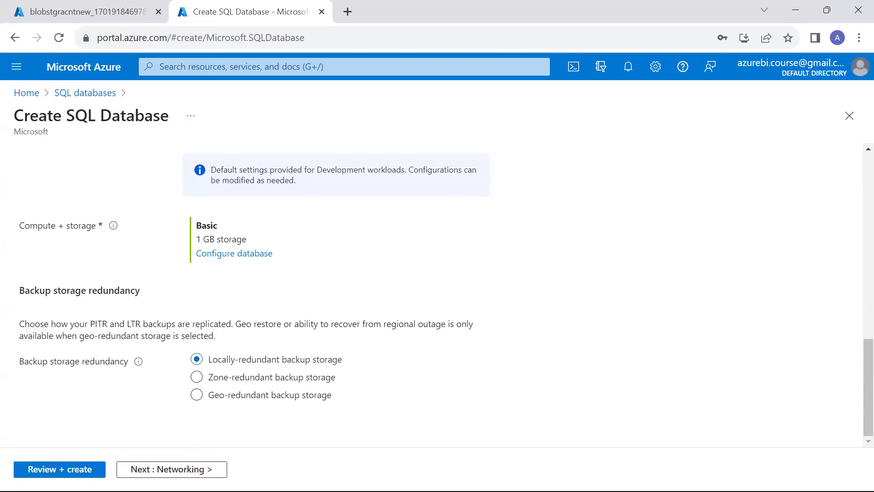
pyautogui.click(59, 469)
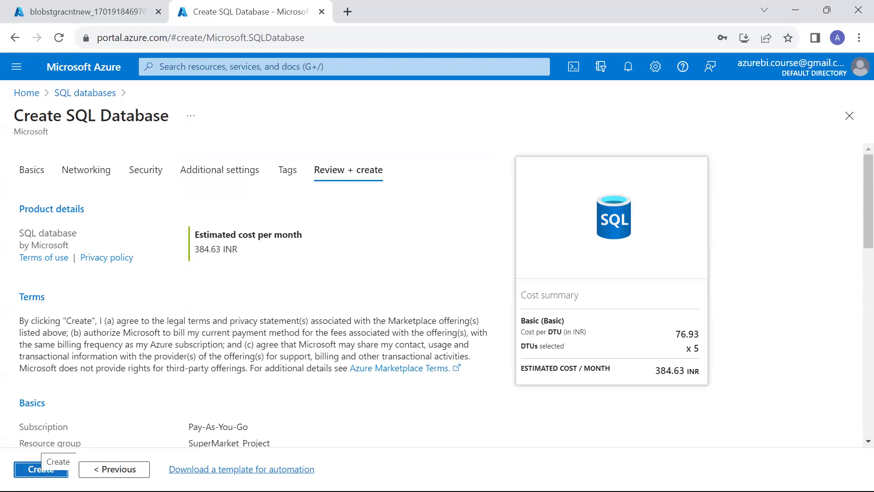
pyautogui.click(41, 467)
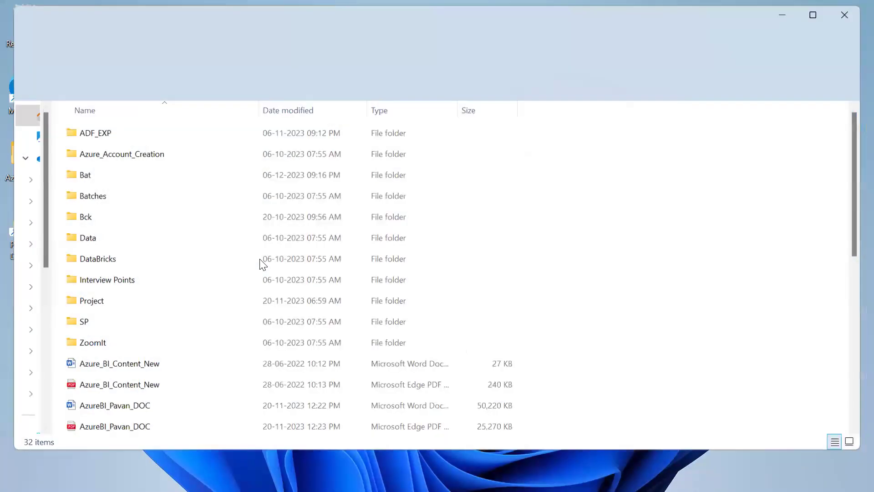
# Open the SQL Server MSBI installation steps PDF from File Explorer.
pyautogui.scroll(-5, 262, 262)
pyautogui.scroll(-2, 263, 259)
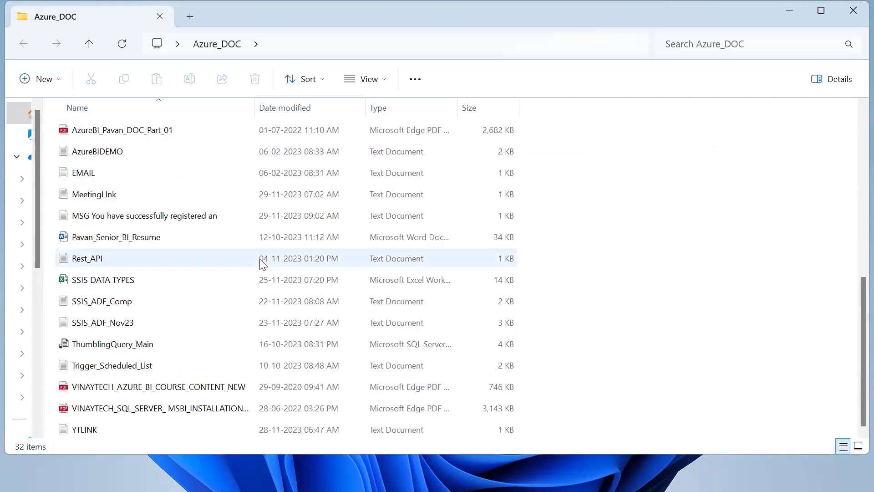
pyautogui.doubleClick(240, 409)
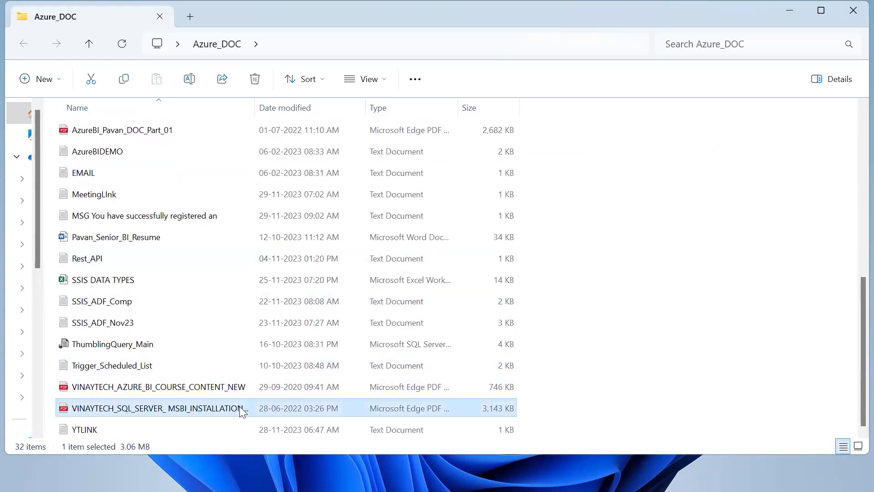
# Read through the SQL Server MSBI installation steps PDF.
pyautogui.scroll(-3, 309, 207)
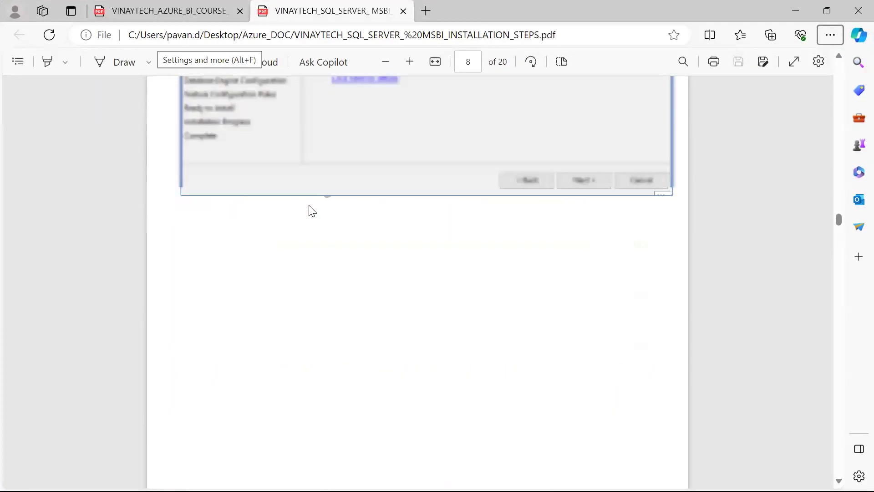
pyautogui.scroll(12, 311, 211)
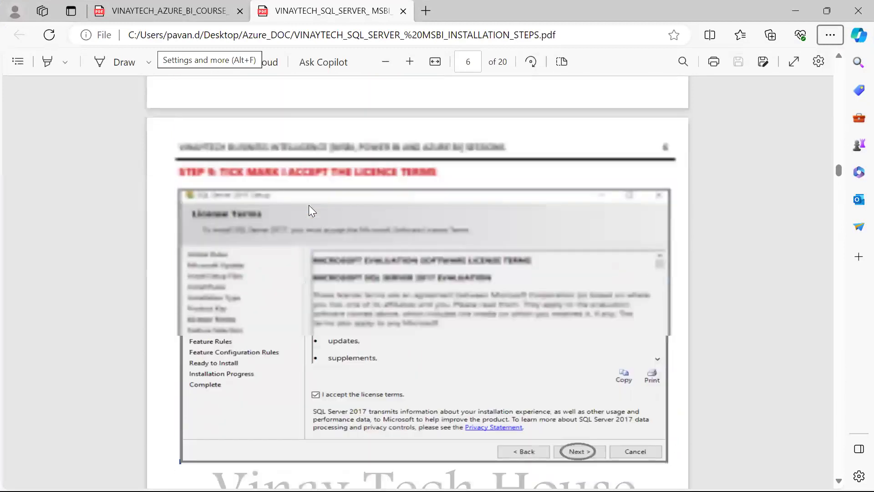
pyautogui.scroll(15, 308, 210)
pyautogui.scroll(10, 268, 280)
pyautogui.scroll(-5, 267, 279)
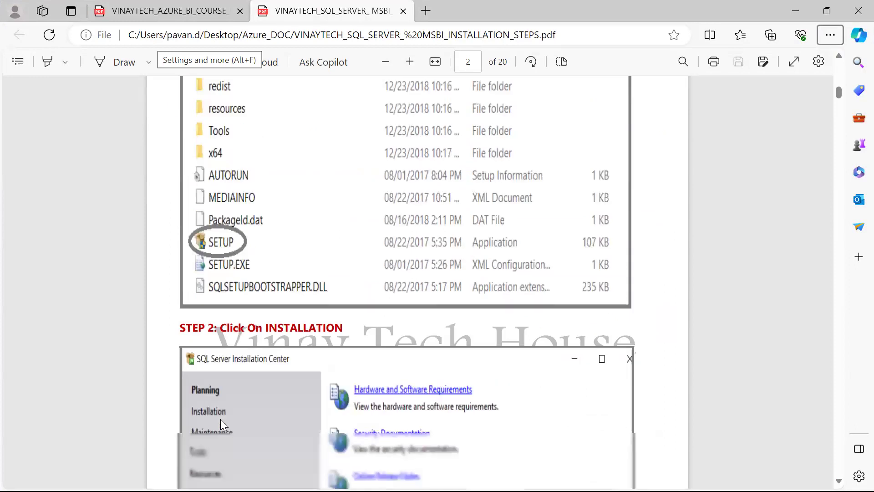
pyautogui.scroll(-4, 221, 419)
pyautogui.scroll(-10, 299, 210)
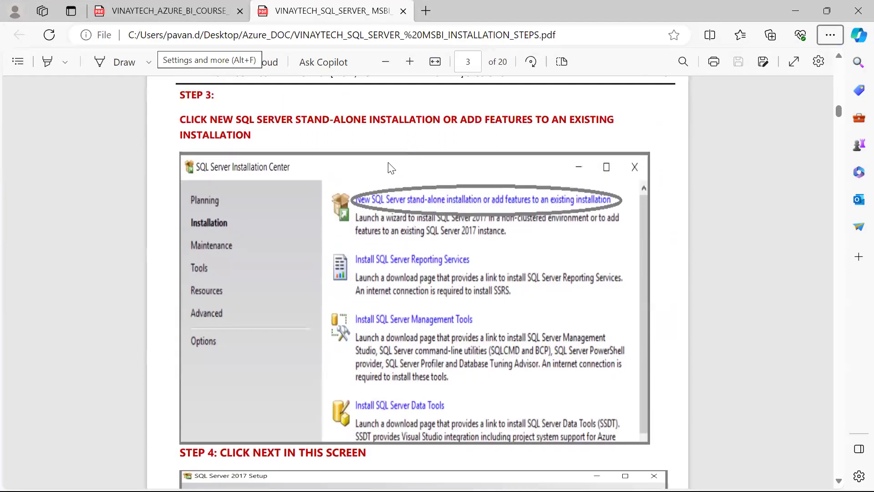
pyautogui.scroll(-6, 389, 164)
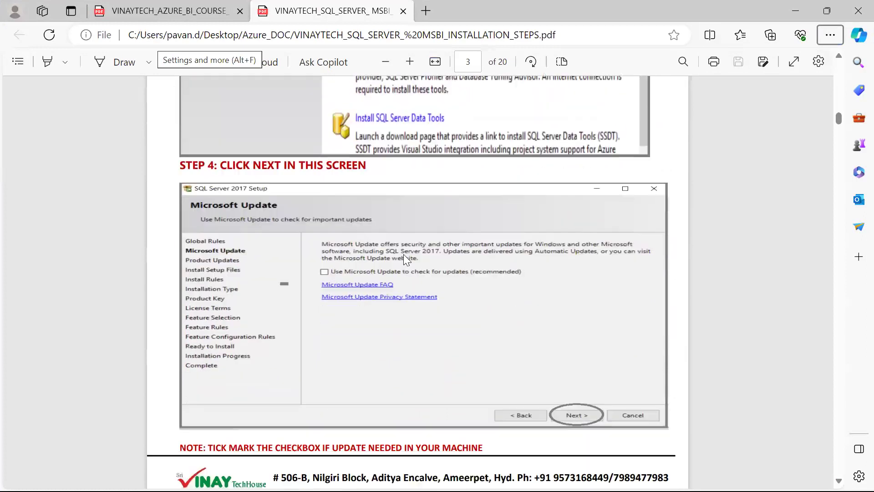
pyautogui.scroll(-1, 346, 246)
pyautogui.scroll(-10, 441, 329)
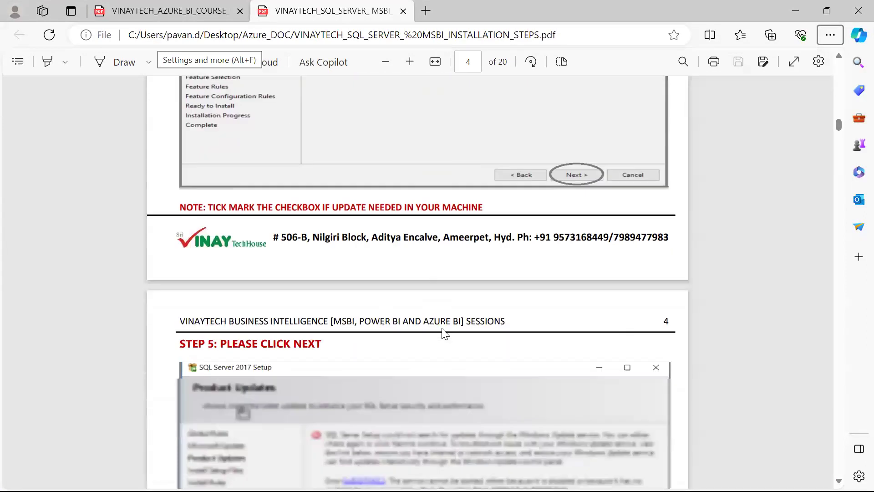
pyautogui.scroll(-10, 447, 262)
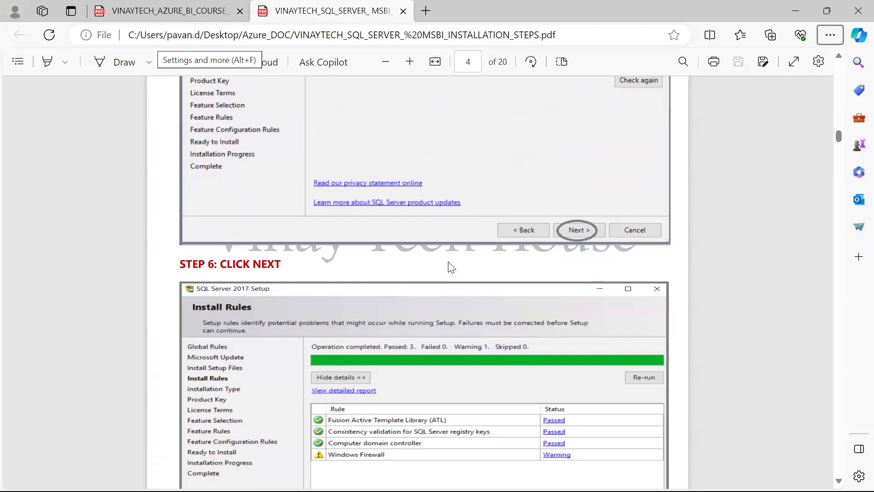
pyautogui.scroll(-6, 450, 267)
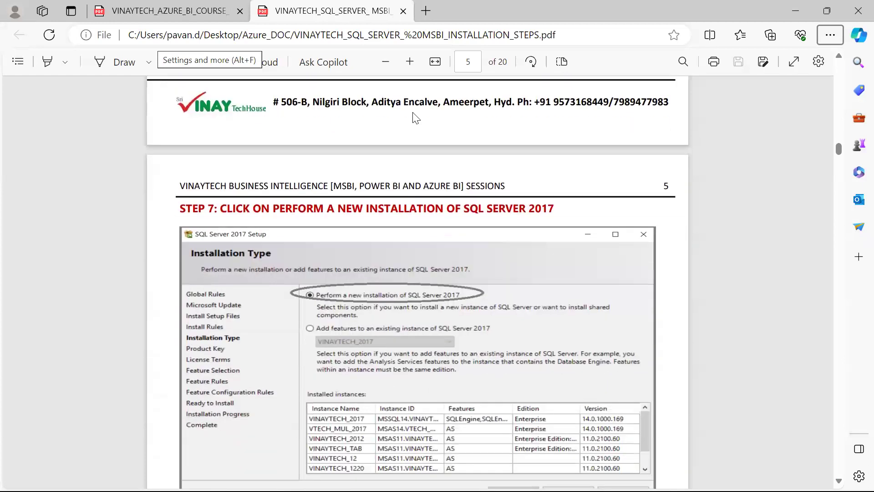
pyautogui.scroll(-5, 366, 270)
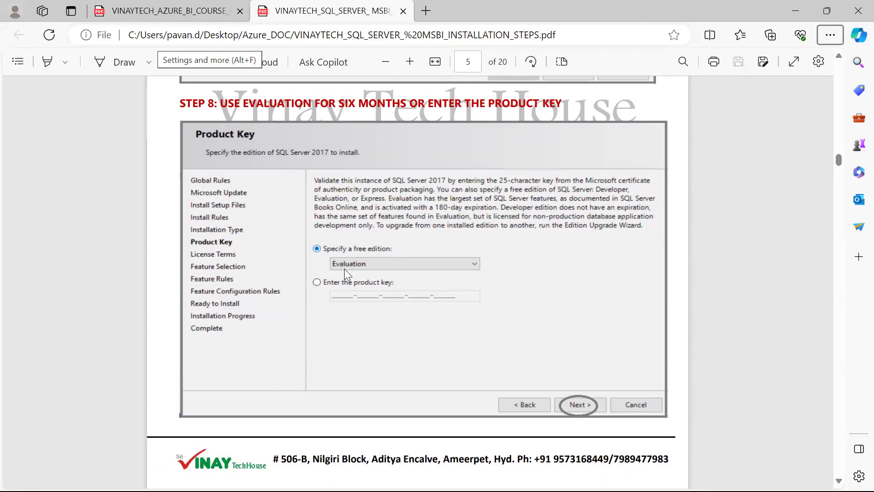
pyautogui.scroll(-11, 344, 268)
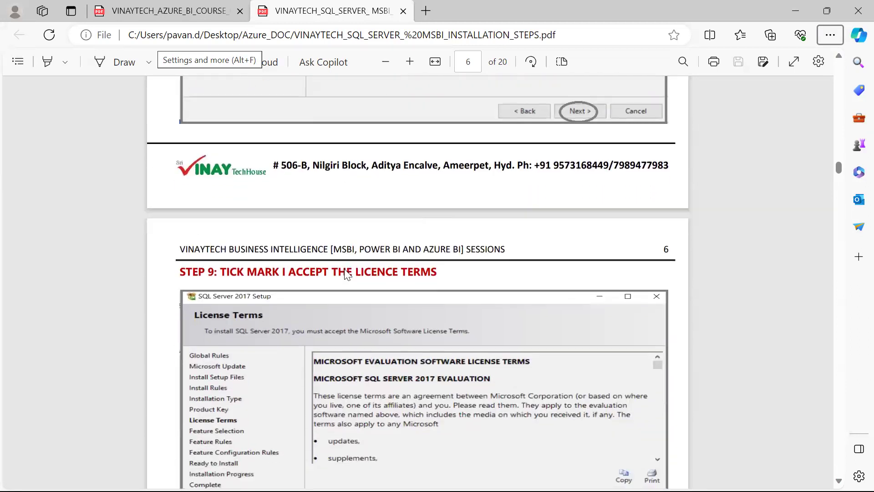
# Check the Azure deployment progress, read on to Step 11, then return to the deployment page.
pyautogui.hotkey('alt', 'Tab')
pyautogui.hotkey('alt', 'Tab')
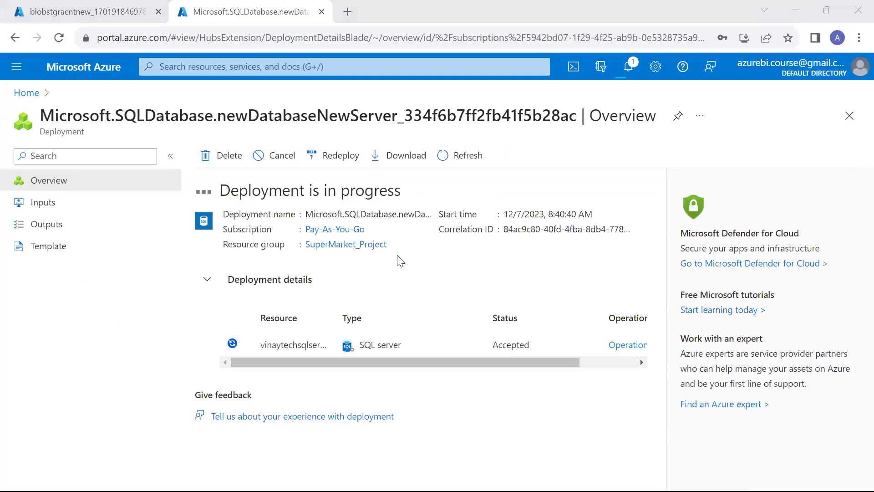
pyautogui.hotkey('alt', 'Tab')
pyautogui.press('Tab')
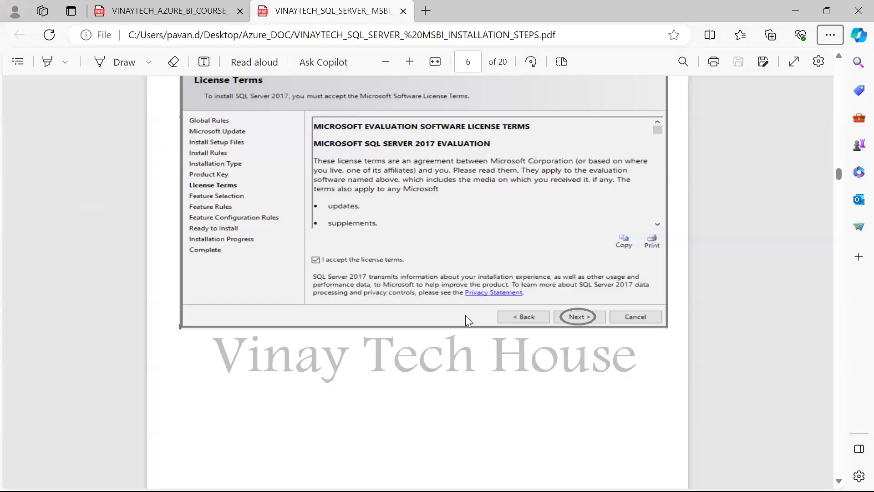
pyautogui.scroll(-10, 465, 315)
pyautogui.scroll(-8, 465, 315)
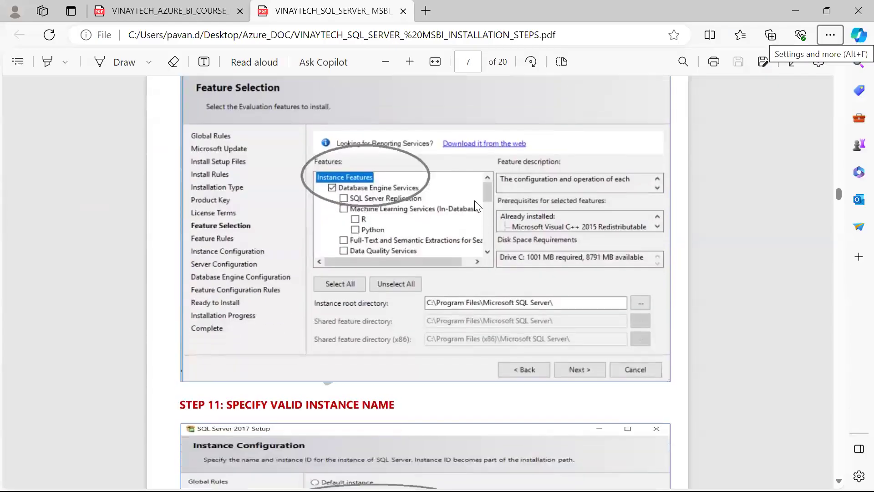
pyautogui.scroll(2, 428, 209)
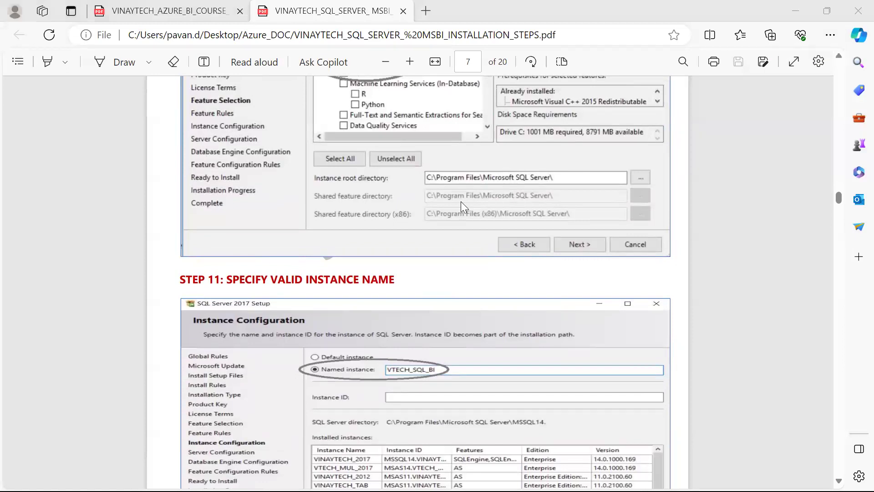
pyautogui.hotkey('alt', 'Tab')
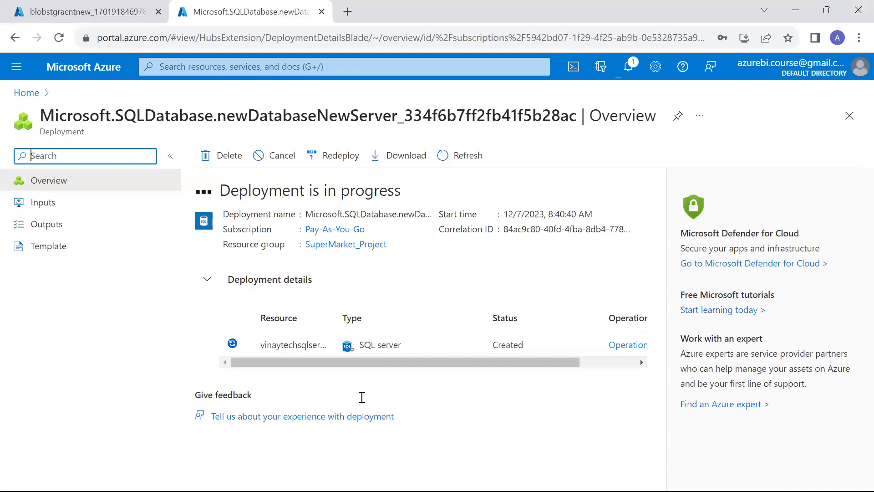
# Switch to the other portal tab showing the storage account deployment.
pyautogui.click(9, 7)
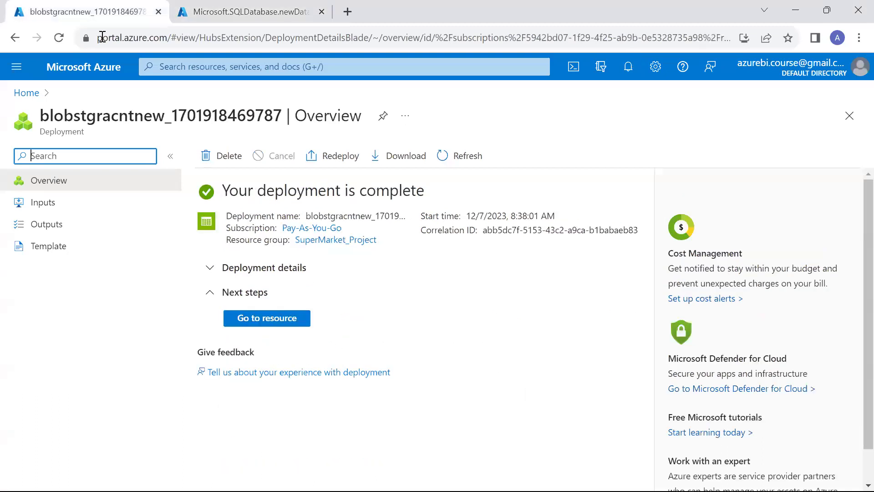
pyautogui.doubleClick(92, 117)
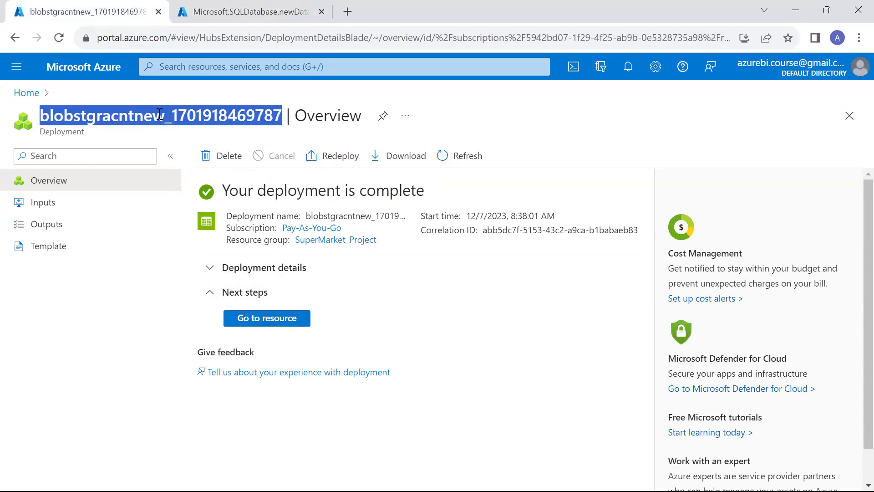
pyautogui.click(140, 111)
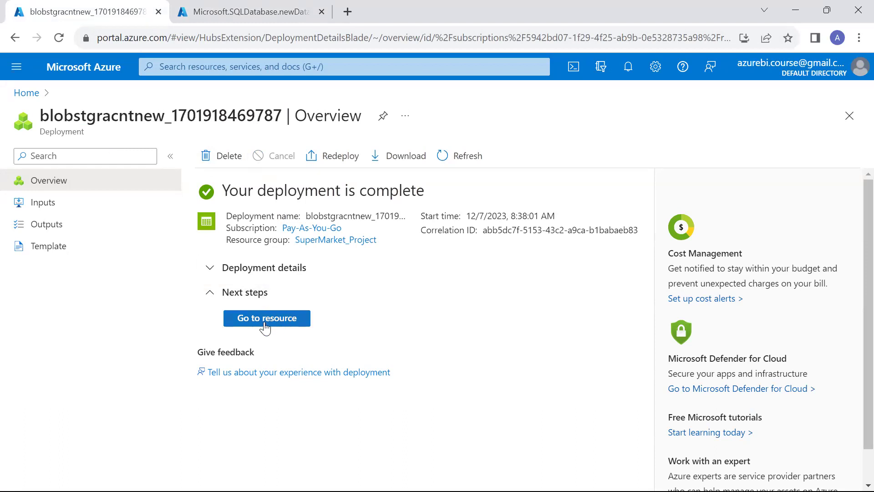
# Type the note 'Azure--> ADF ADL BLOB--> Resource Services' and go to the blobstgracntnew resource.
pyautogui.click(363, 337)
pyautogui.write('Azure')
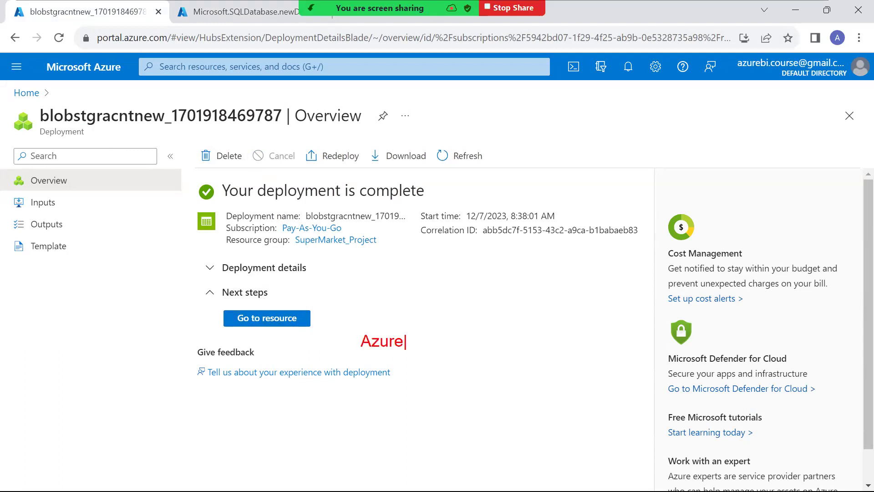
pyautogui.write('--> ADF ADL BLOB-->')
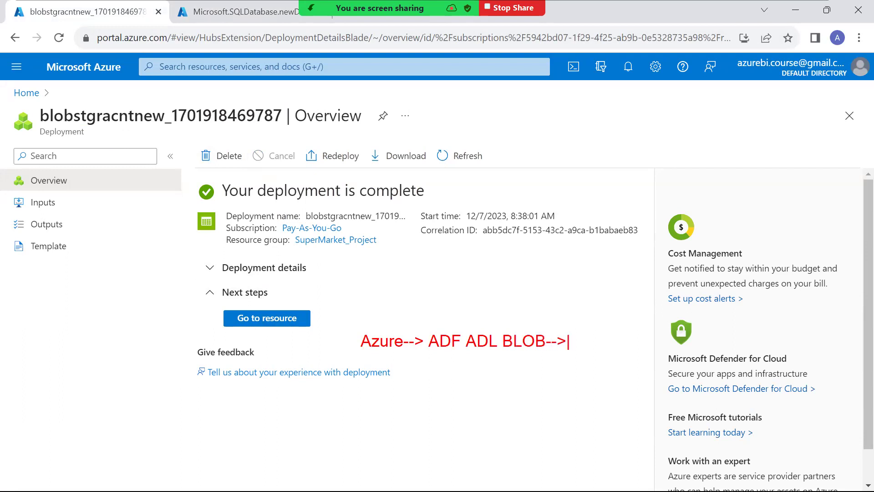
pyautogui.write(' Resource Service')
pyautogui.press('BackSpace')
pyautogui.write('ices')
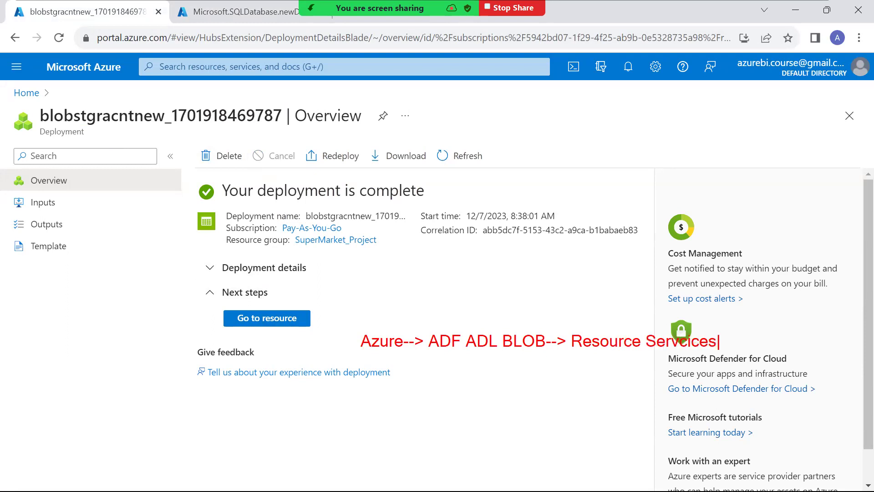
pyautogui.moveTo(288, 321)
pyautogui.mouseDown()
pyautogui.moveTo(352, 317)
pyautogui.moveTo(264, 346)
pyautogui.moveTo(314, 327)
pyautogui.mouseUp()
pyautogui.moveTo(516, 324); pyautogui.dragTo(555, 269)
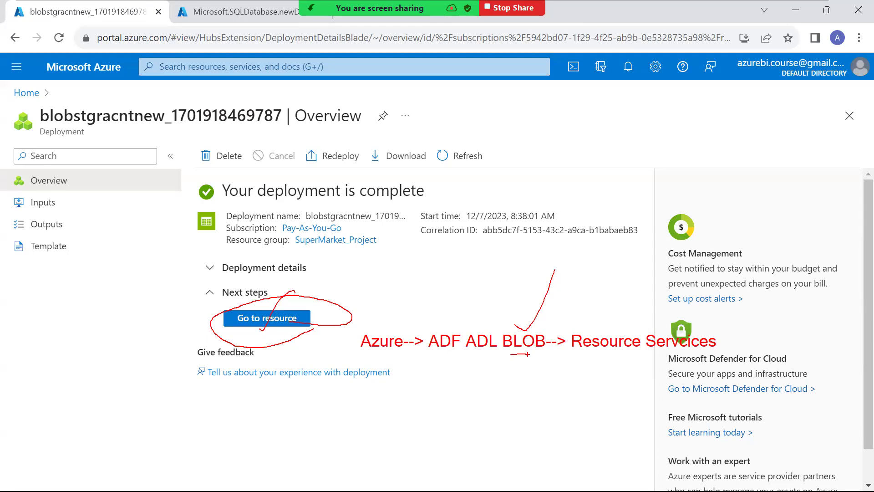
pyautogui.click(266, 319)
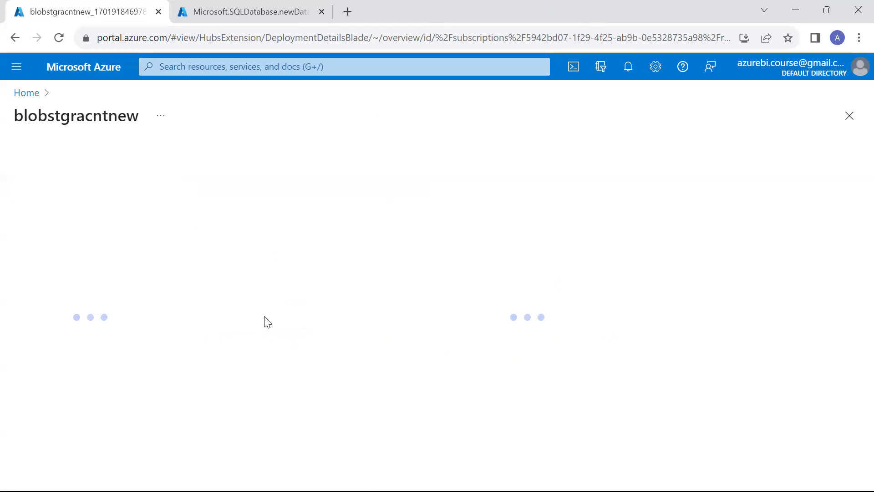
# Review the blobstgracntnew Overview properties and open its Containers list.
pyautogui.doubleClick(87, 116)
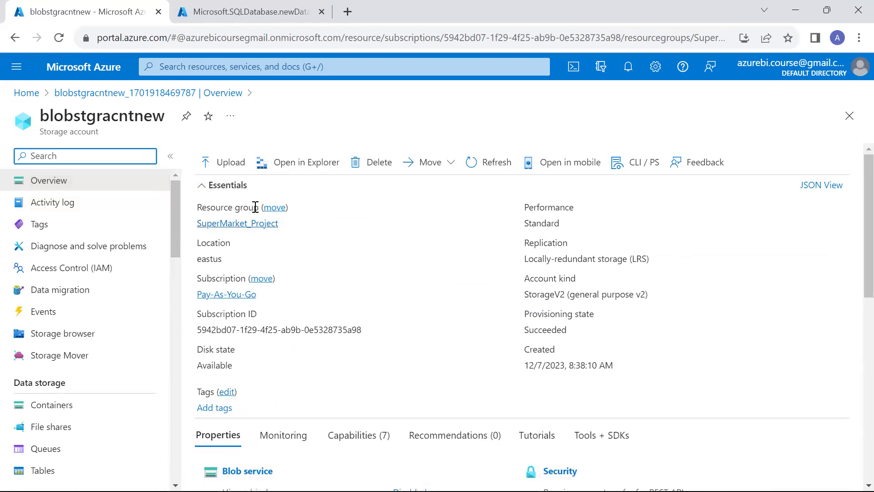
pyautogui.scroll(-7, 256, 301)
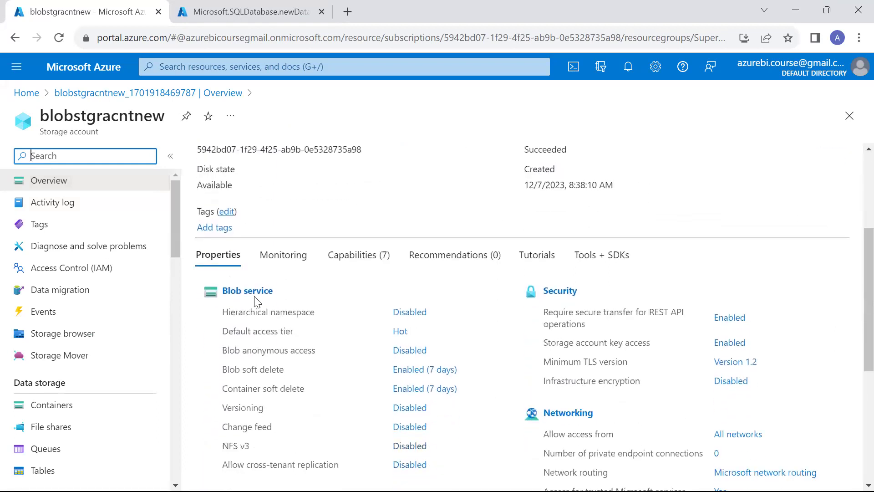
pyautogui.scroll(-3, 242, 371)
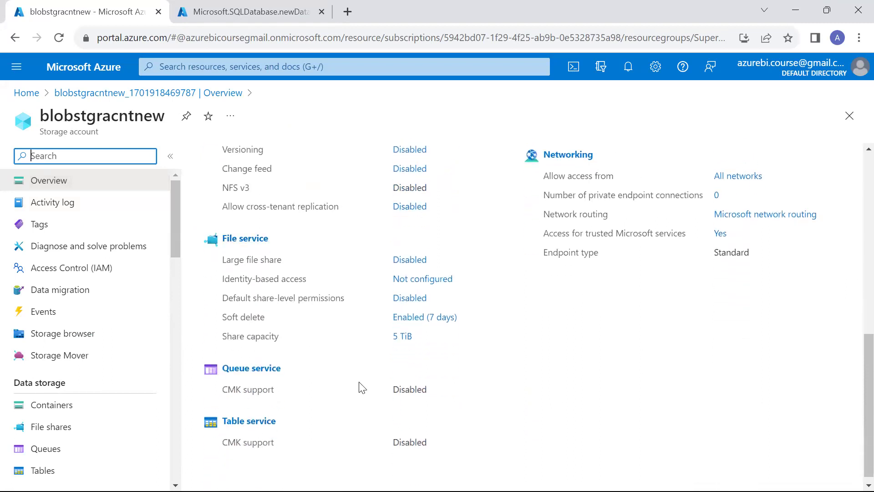
pyautogui.scroll(5, 360, 385)
pyautogui.click(244, 231)
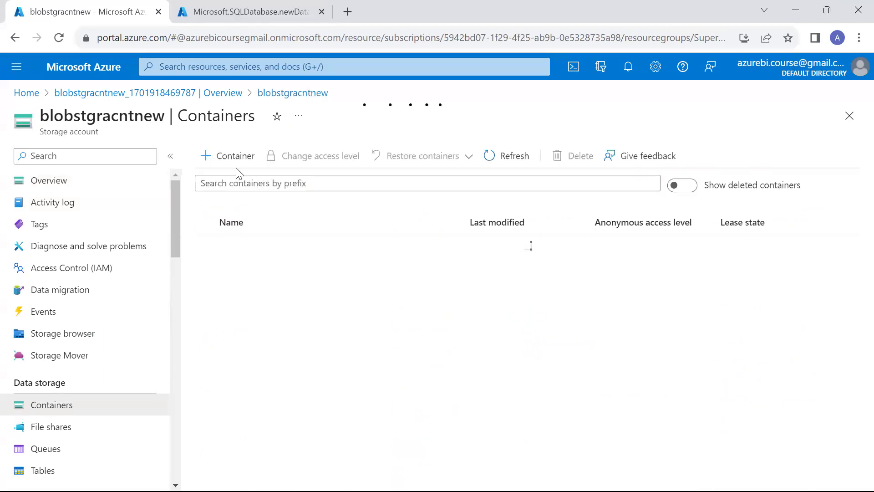
# Create a private container named datalogs in blobstgracntnew and open its empty page.
pyautogui.click(238, 156)
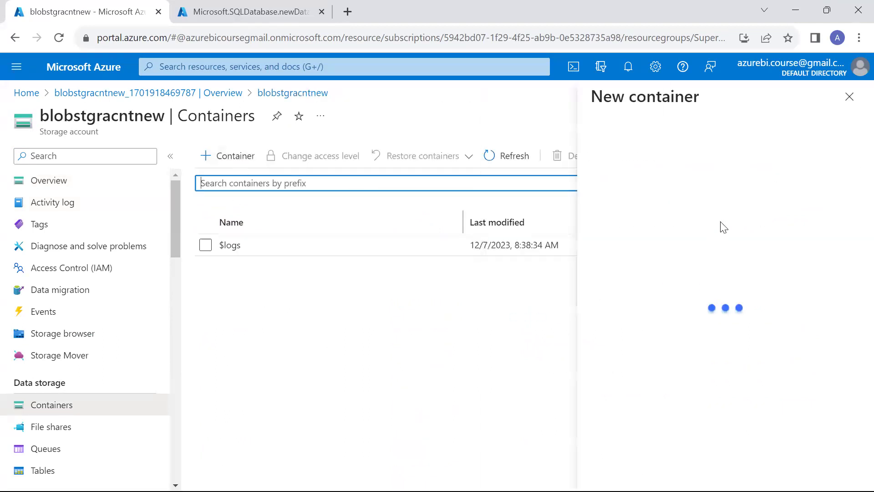
pyautogui.write('datalogs')
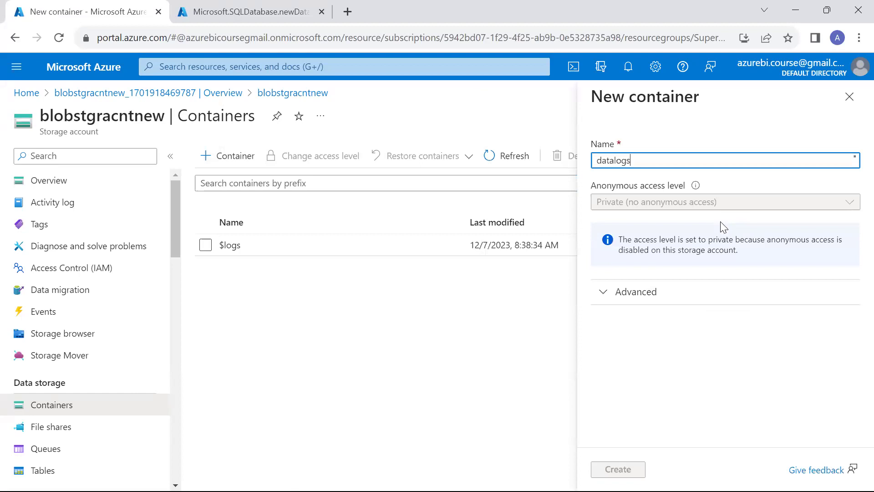
pyautogui.press('Return')
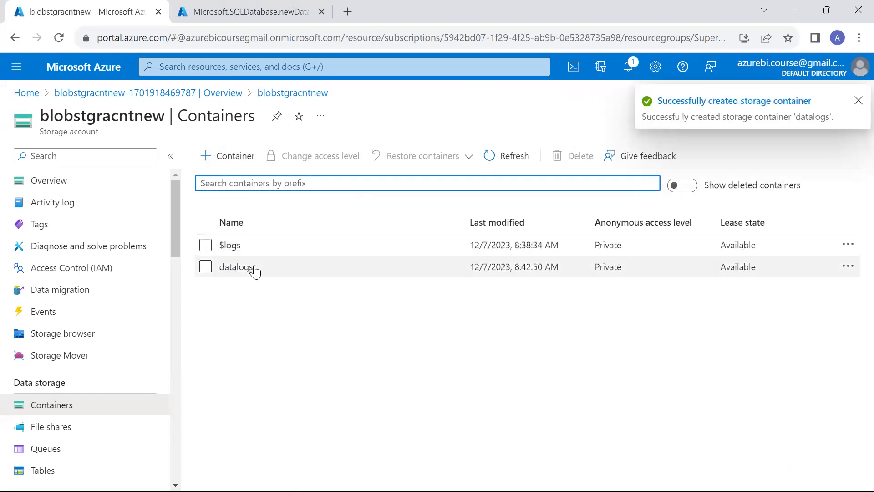
pyautogui.click(249, 268)
pyautogui.click(235, 157)
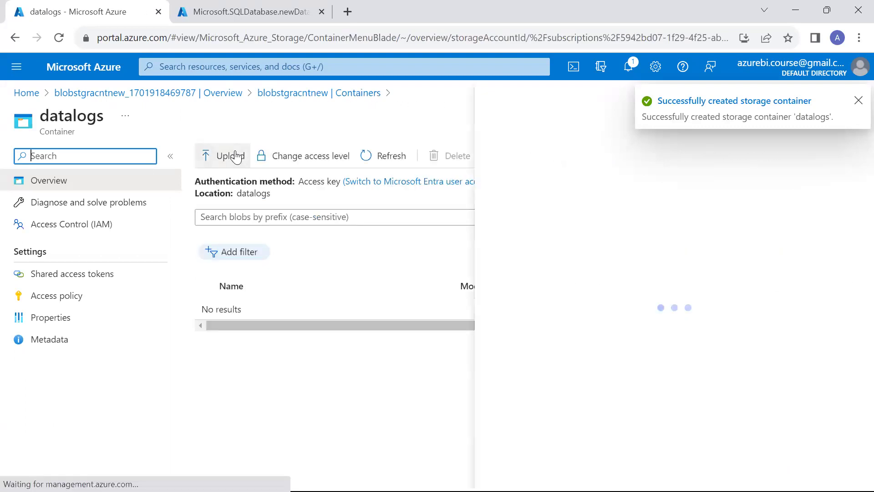
# Upload Datalogsnew.csv from the Pratice_Data folder into the datalogs container.
pyautogui.click(685, 232)
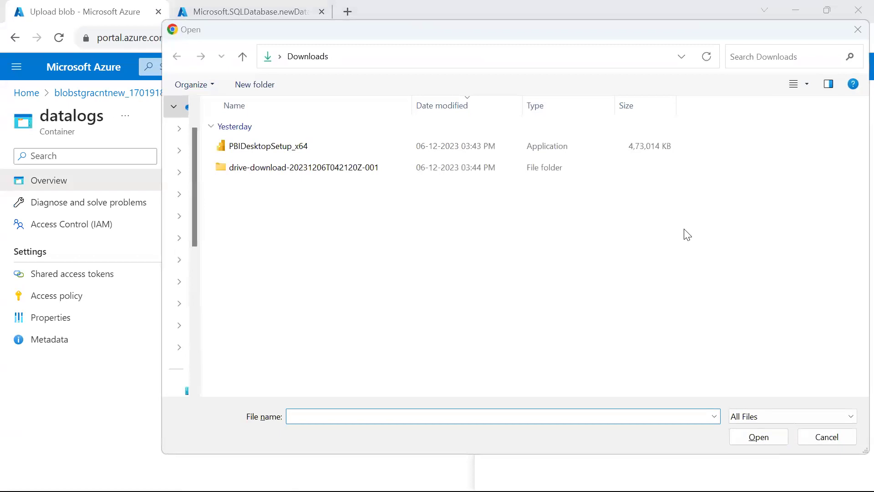
pyautogui.hotkey('alt', 'Tab')
pyautogui.hotkey('alt', 'Tab')
pyautogui.hotkey('alt', 'Tab')
pyautogui.hotkey('alt', 'Tab')
pyautogui.hotkey('alt', 'Tab')
pyautogui.hotkey('alt', 'Tab')
pyautogui.hotkey('alt', 'Tab')
pyautogui.hotkey('alt', 'Tab')
pyautogui.hotkey('alt', 'Tab')
pyautogui.hotkey('alt', 'Tab')
pyautogui.click(613, 44)
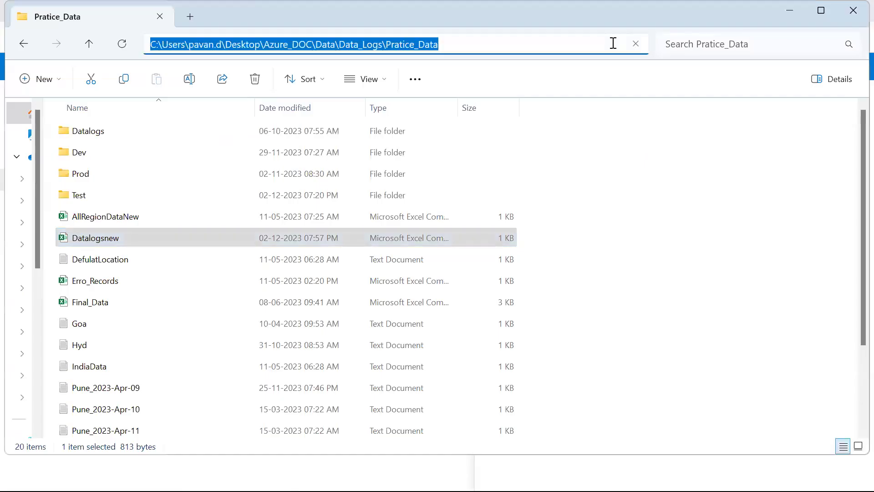
pyautogui.hotkey('alt', 'Tab')
pyautogui.click(526, 52)
pyautogui.write('C:\\Users\\pavan.r\\Desktop\\Azure_DOC\\Data\\Data_Logs\\Pratice_Data')
pyautogui.press('Return')
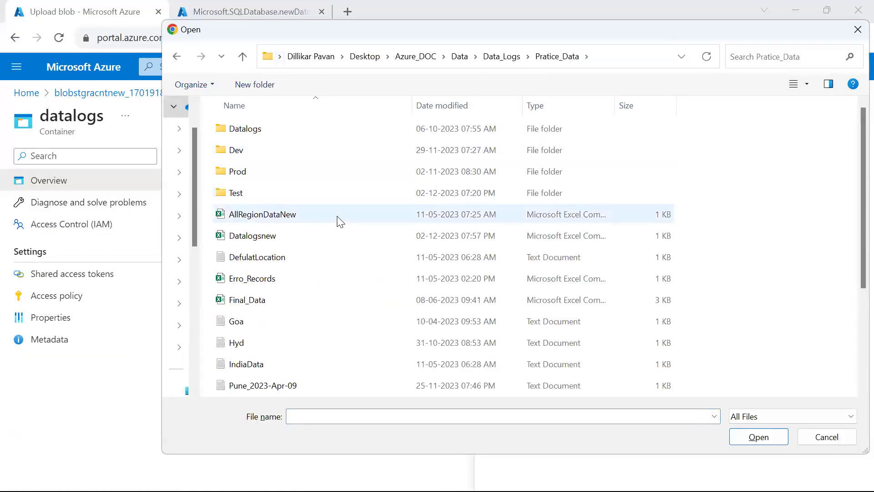
pyautogui.doubleClick(339, 241)
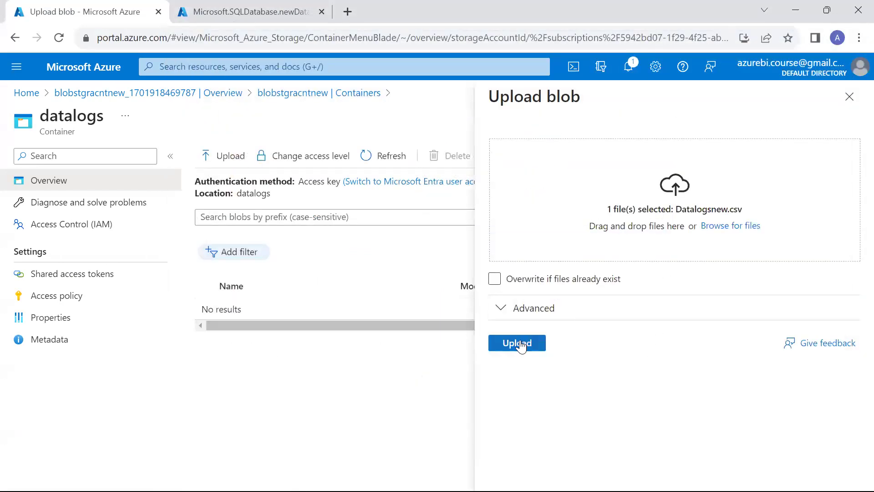
pyautogui.click(518, 344)
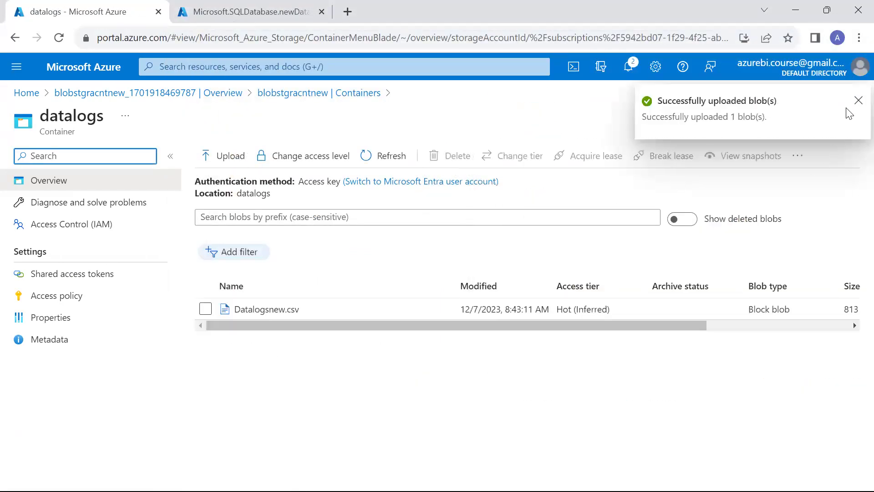
pyautogui.click(856, 103)
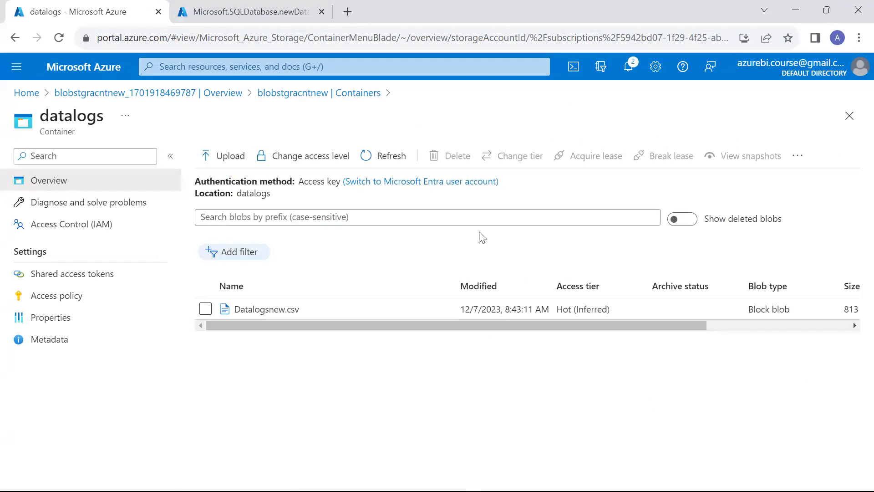
# View the Datalogsnew.csv blob properties and copy its URL.
pyautogui.rightClick(298, 309)
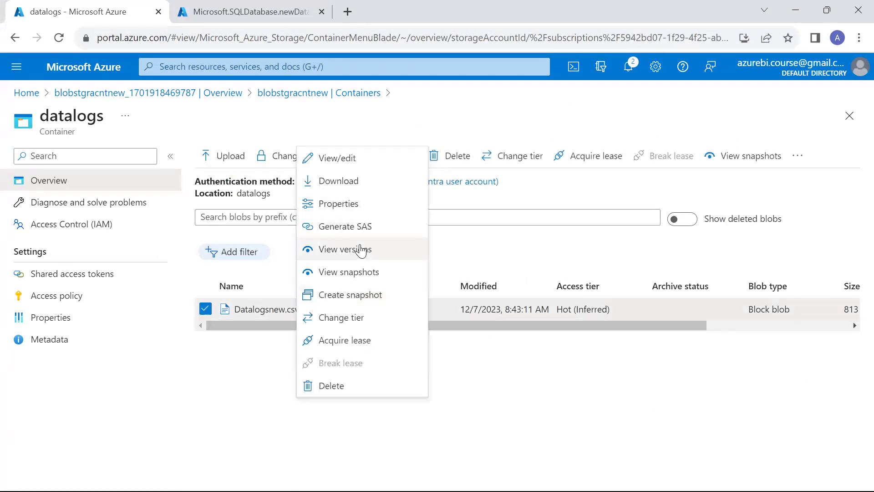
pyautogui.click(355, 204)
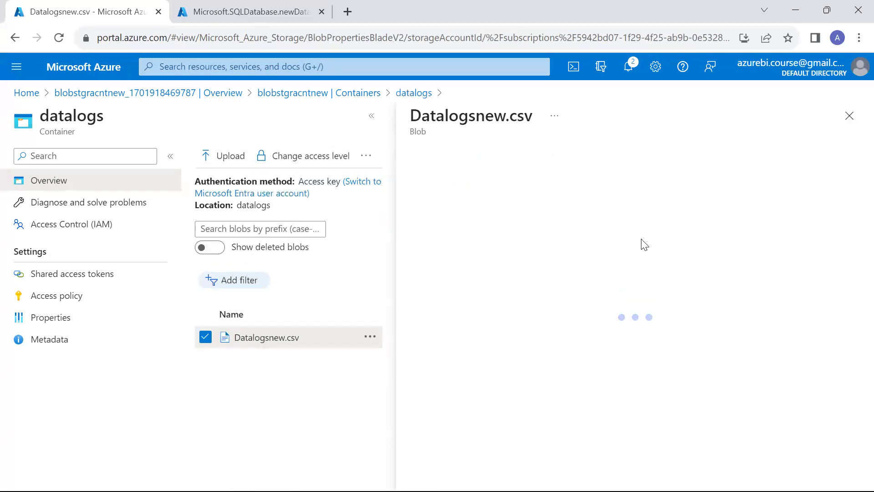
pyautogui.click(701, 234)
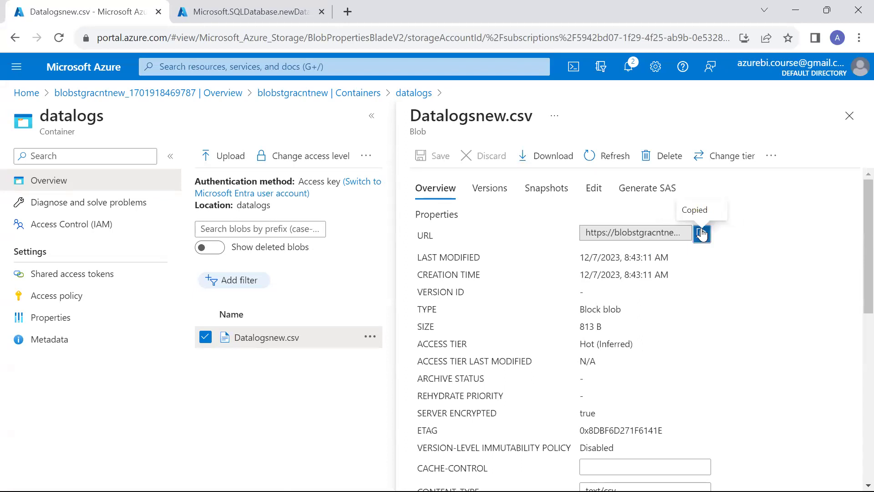
pyautogui.click(850, 116)
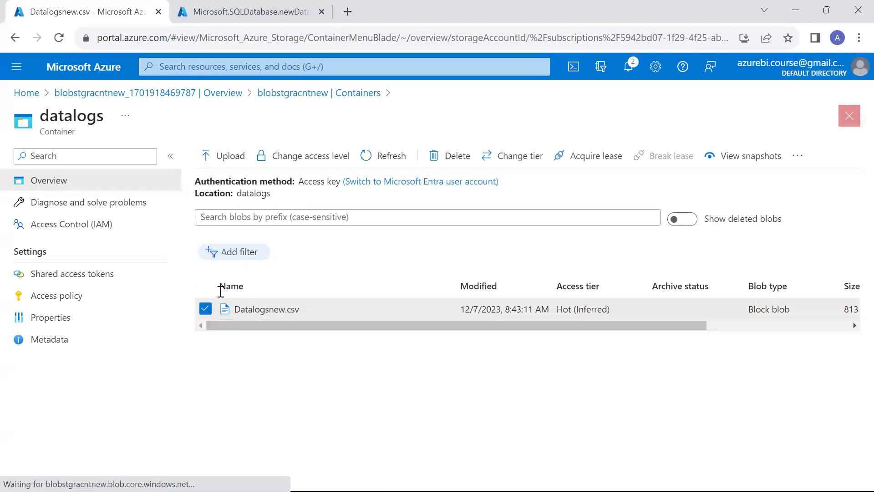
# Preview Datalogsnew.csv as a table, select its header and several rows, then close it.
pyautogui.rightClick(267, 315)
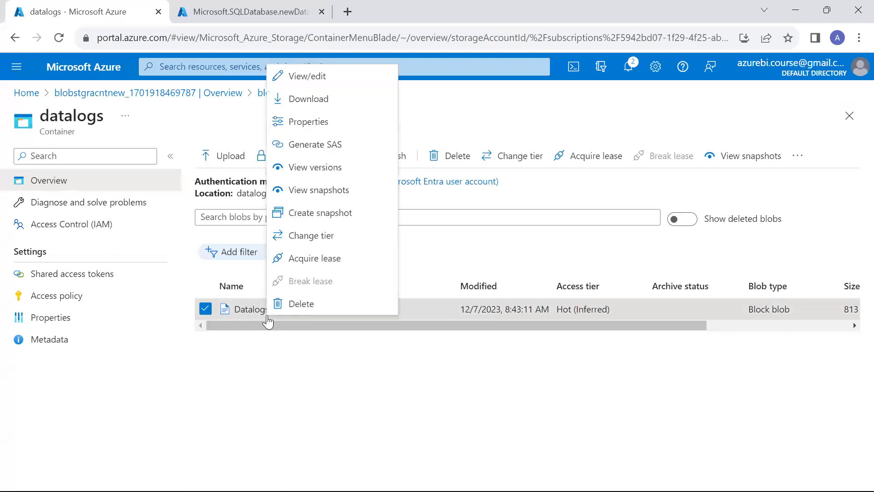
pyautogui.click(312, 76)
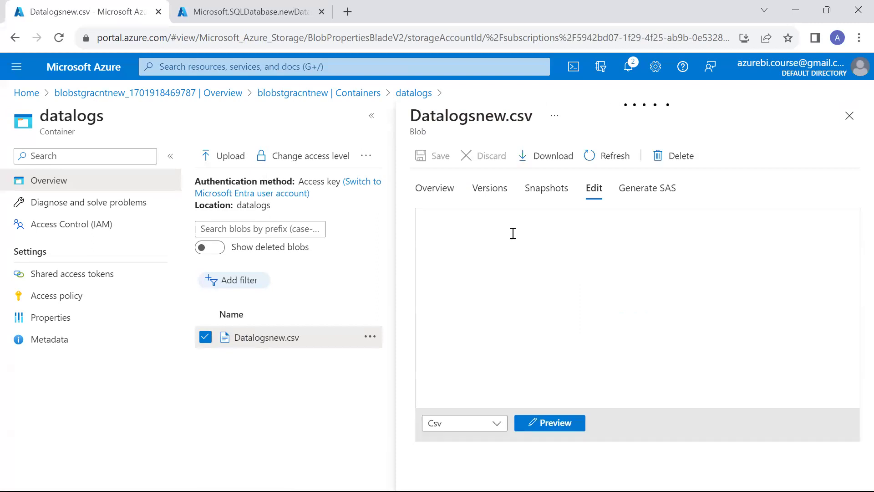
pyautogui.scroll(-2, 523, 241)
pyautogui.click(552, 424)
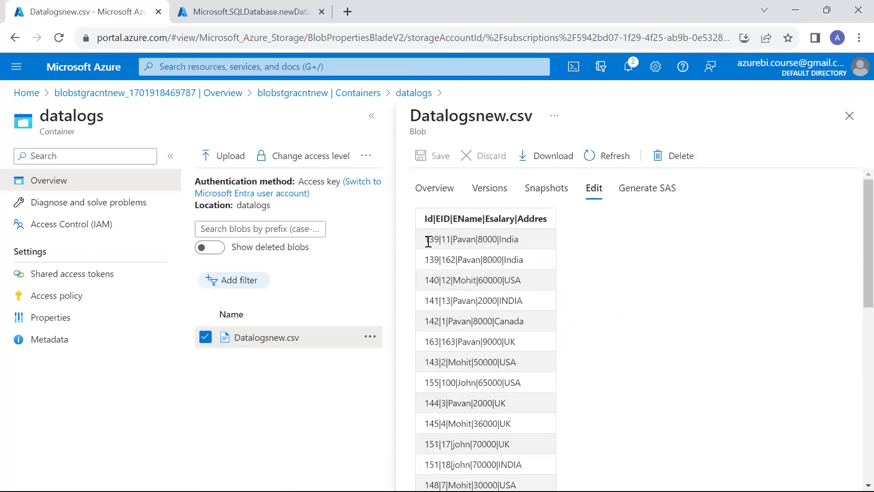
pyautogui.moveTo(425, 219); pyautogui.dragTo(534, 219)
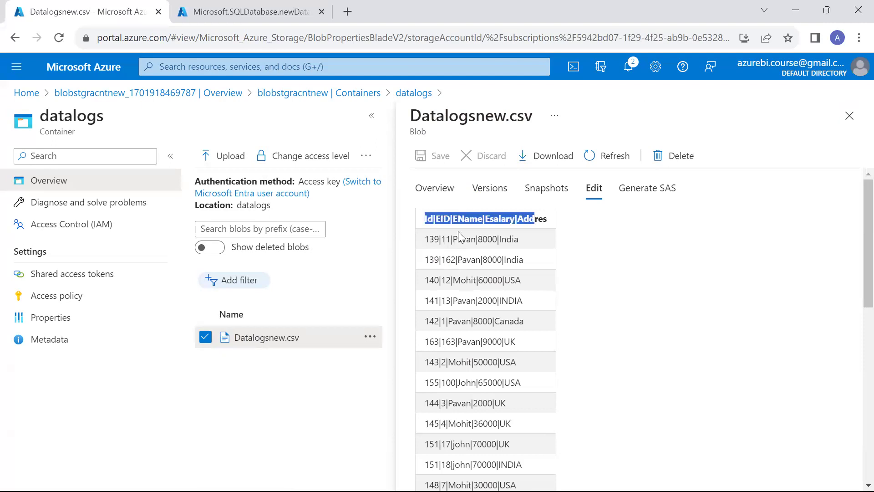
pyautogui.moveTo(434, 239); pyautogui.dragTo(439, 238)
pyautogui.moveTo(476, 291); pyautogui.dragTo(646, 265)
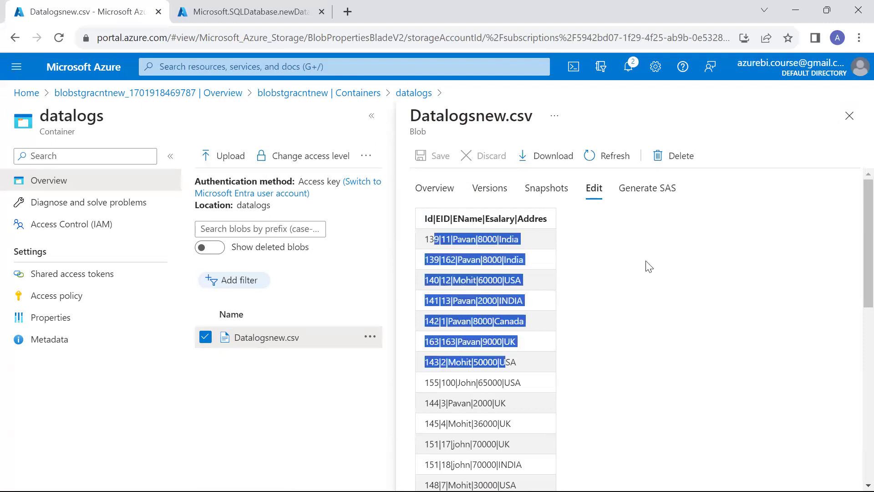
pyautogui.click(850, 116)
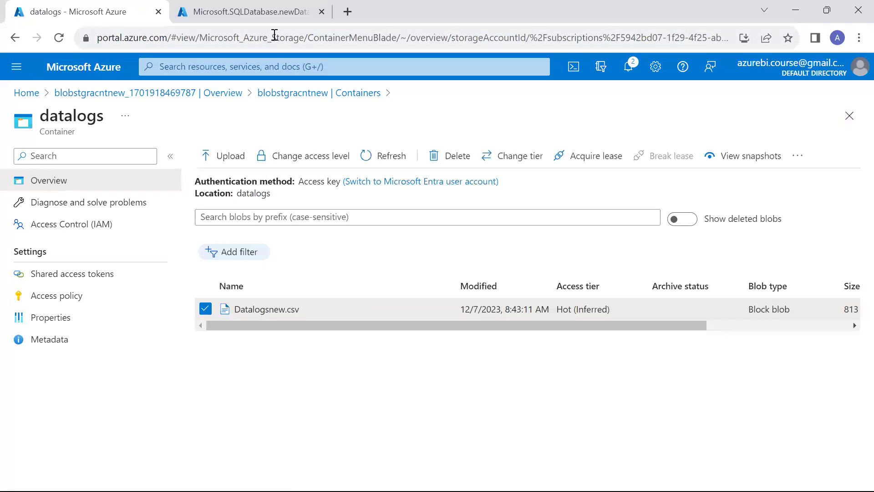
# Open the deployed azuresqldb database and highlight its server name vinaytechsqlservernew.
pyautogui.hotkey('ctrl', 'Tab')
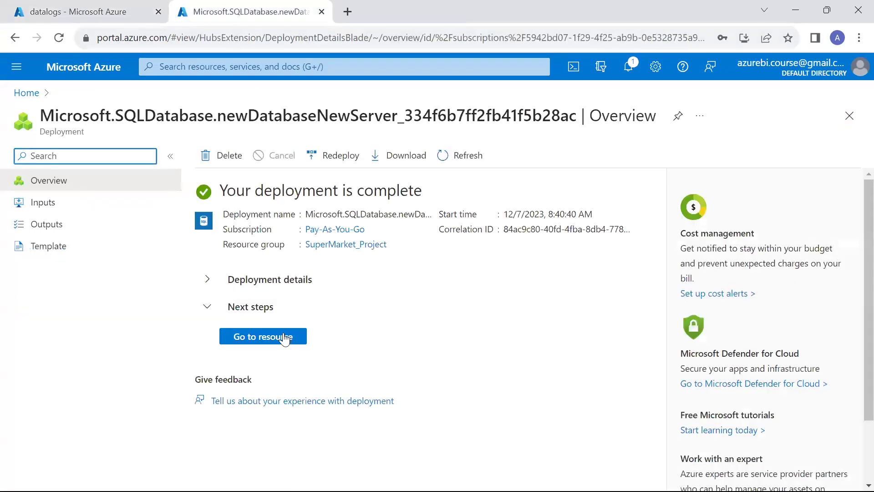
pyautogui.click(285, 337)
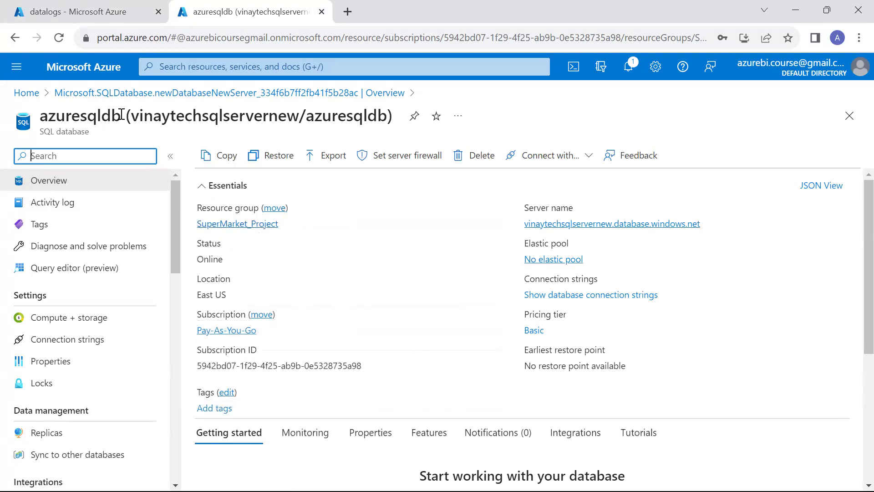
pyautogui.moveTo(131, 115); pyautogui.dragTo(297, 105)
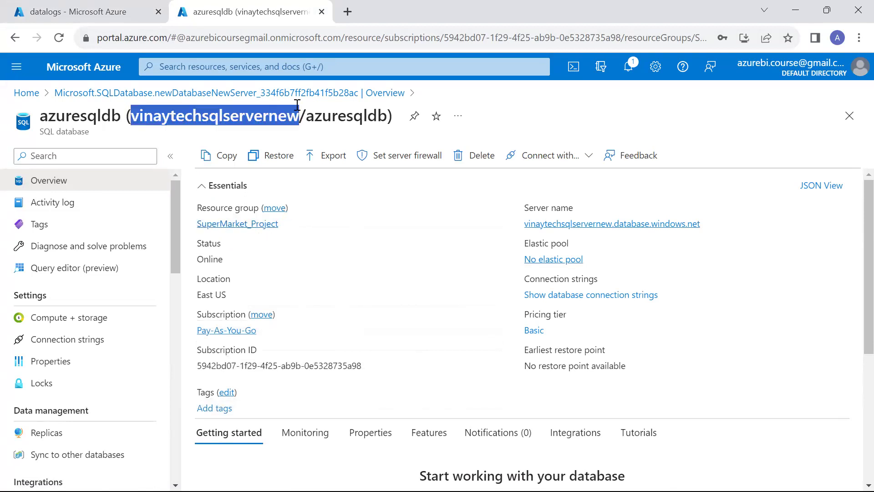
pyautogui.doubleClick(323, 112)
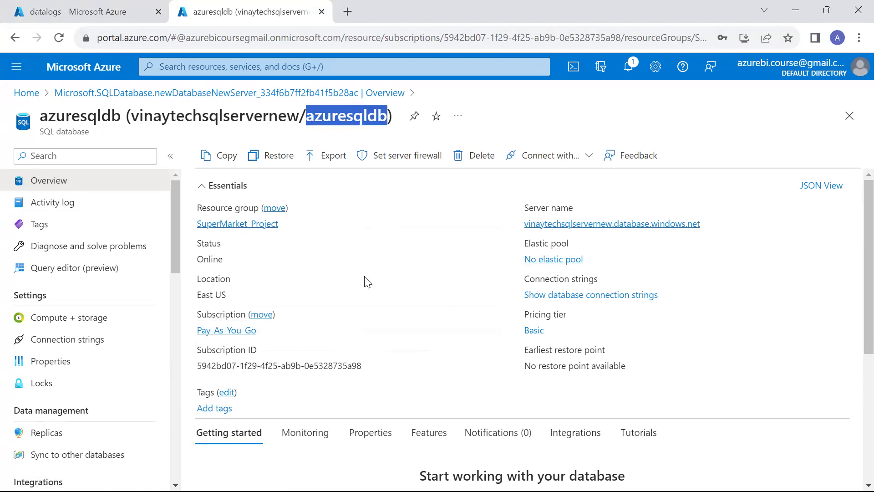
# Check azuresqldb monitoring showing 4 MB used of 1 GB, then switch to the BI_Process diagram.
pyautogui.scroll(-3, 364, 280)
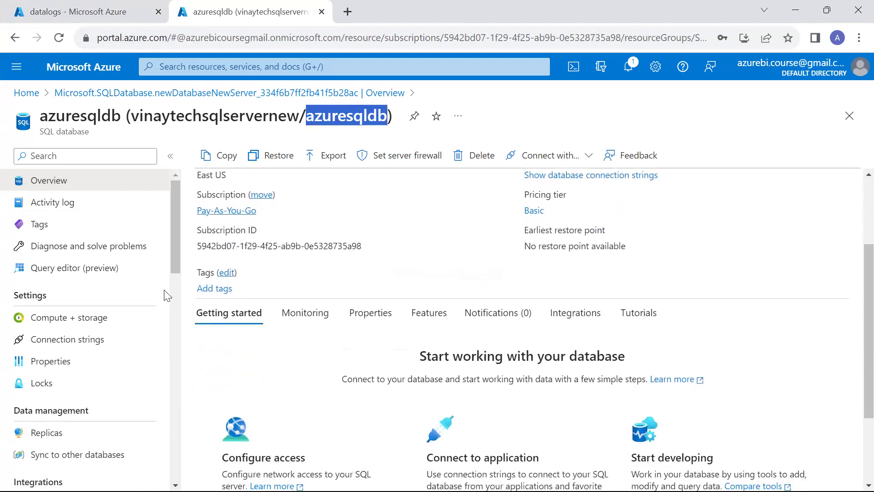
pyautogui.scroll(-1, 166, 295)
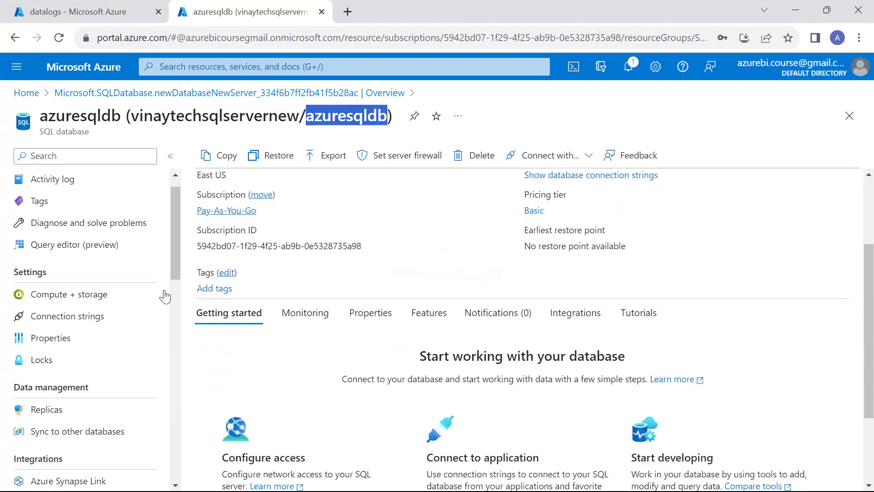
pyautogui.click(320, 320)
pyautogui.scroll(-3, 318, 318)
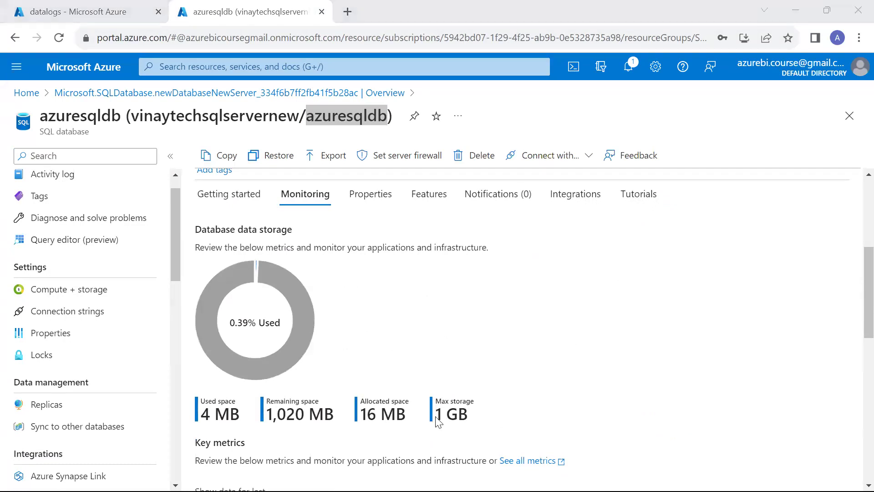
pyautogui.hotkey('alt', 'Tab')
pyautogui.hotkey('alt', 'Tab')
pyautogui.hotkey('alt', 'Tab')
pyautogui.hotkey('alt', 'Tab')
pyautogui.hotkey('alt', 'Tab')
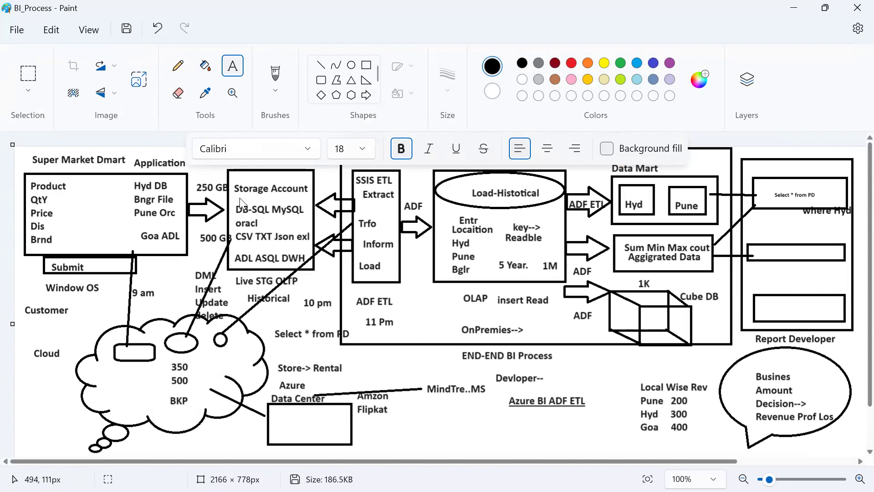
# Return from the BI_Process diagram to the azuresqldb monitoring page.
pyautogui.hotkey('alt', 'Tab')
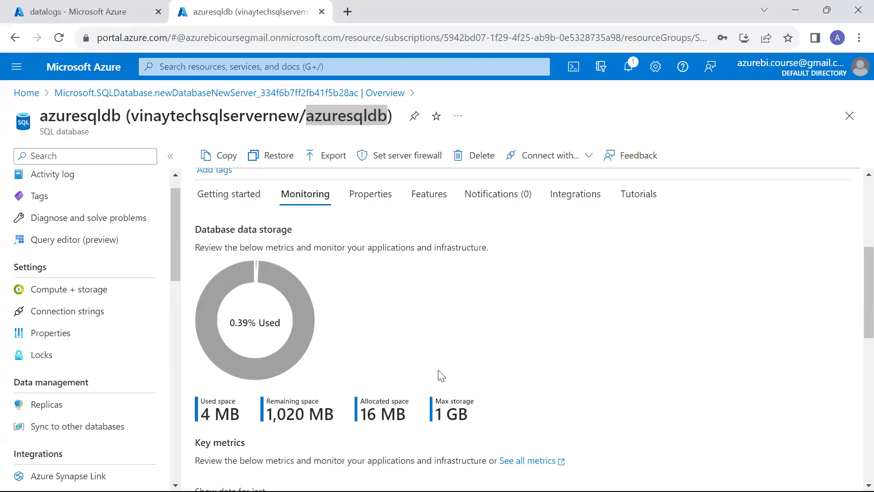
# Keep the Basic tier and raise azuresqldb's data max size to 2 GB.
pyautogui.click(85, 295)
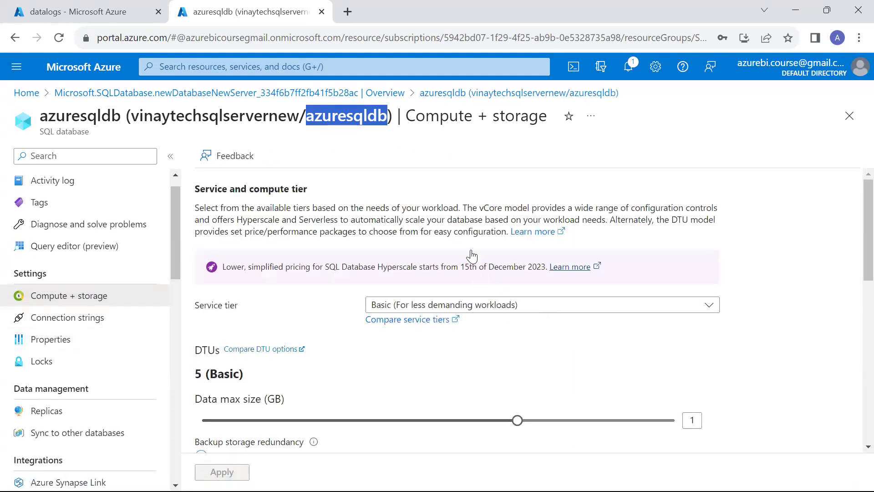
pyautogui.click(471, 304)
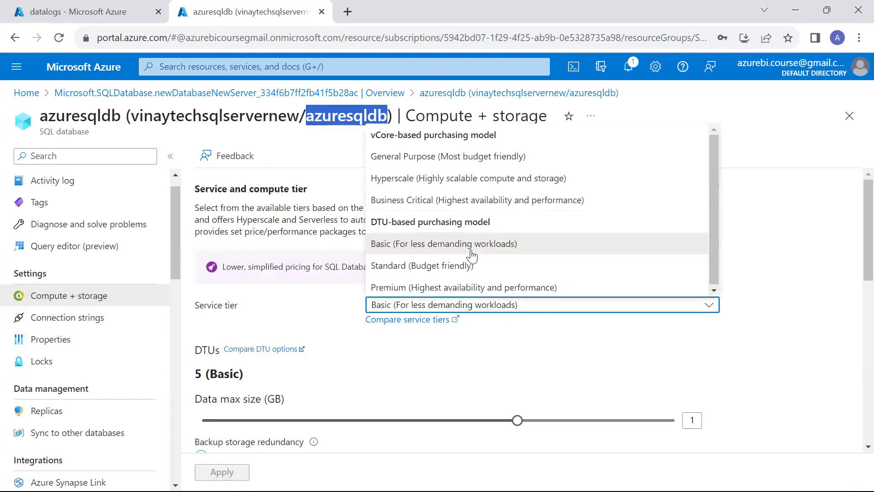
pyautogui.click(642, 410)
pyautogui.click(642, 411)
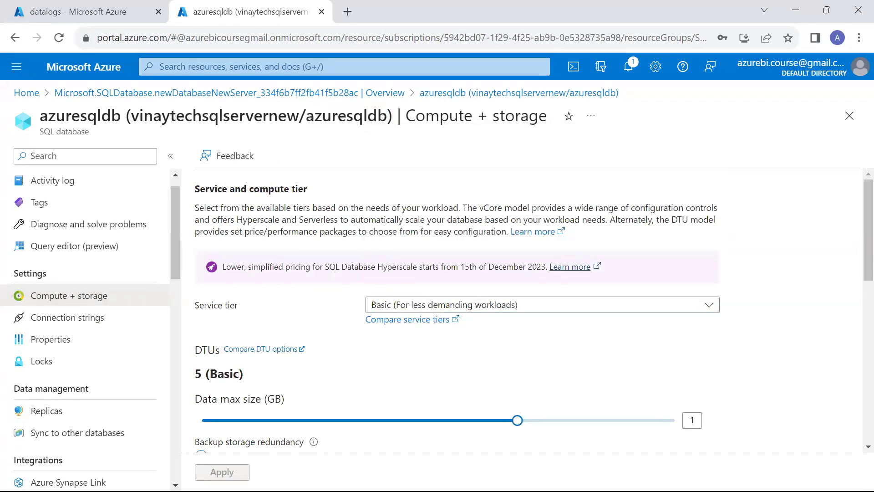
pyautogui.press('Right')
pyautogui.scroll(-1, 383, 368)
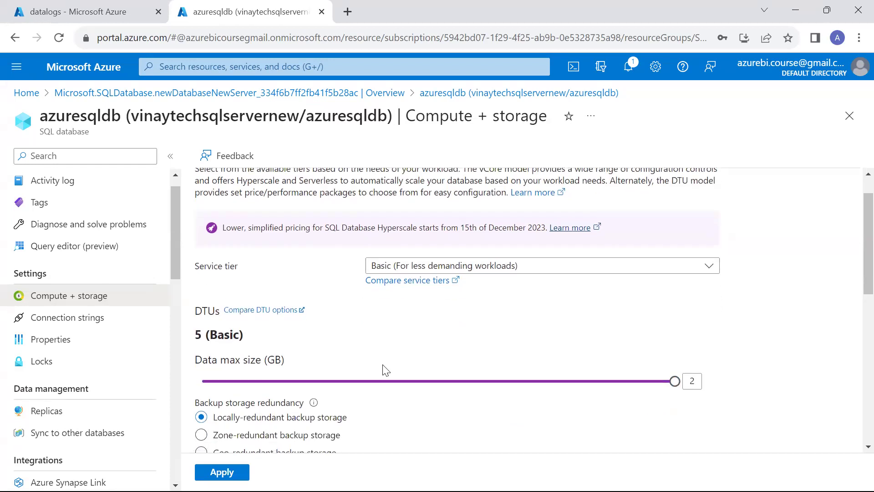
pyautogui.press('Return')
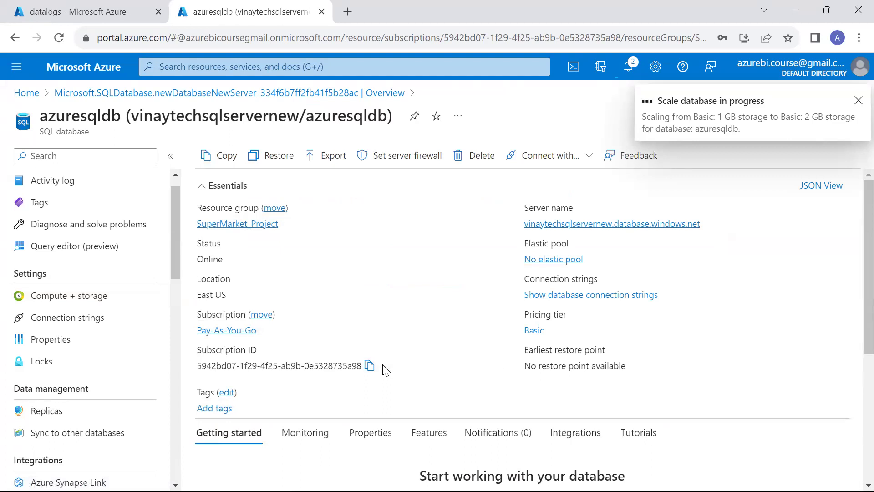
# Confirm in monitoring that azuresqldb now has 2 GB max storage with 4 MB used.
pyautogui.scroll(-1, 384, 368)
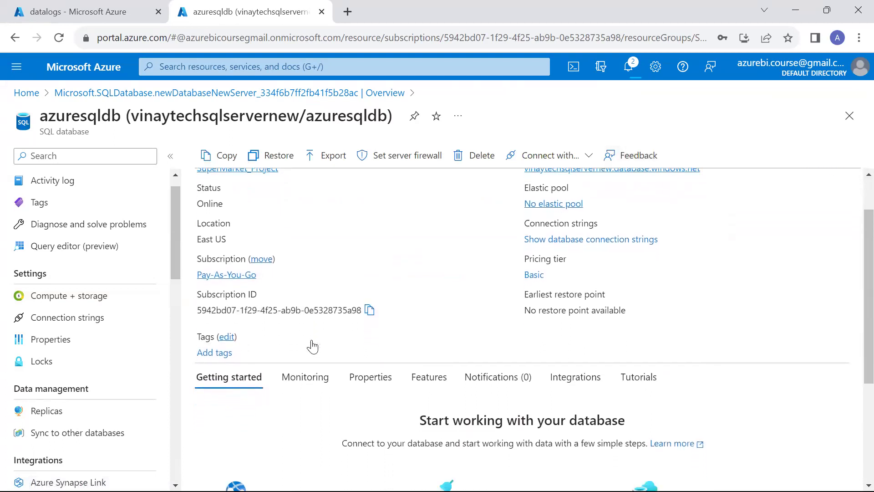
pyautogui.scroll(-1, 313, 346)
pyautogui.click(312, 345)
pyautogui.scroll(-1, 312, 346)
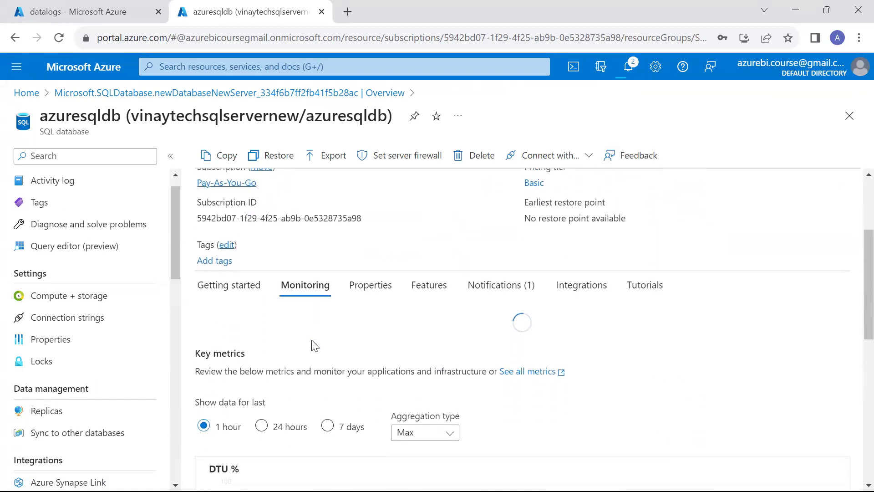
pyautogui.scroll(-1, 312, 342)
pyautogui.scroll(-1, 428, 418)
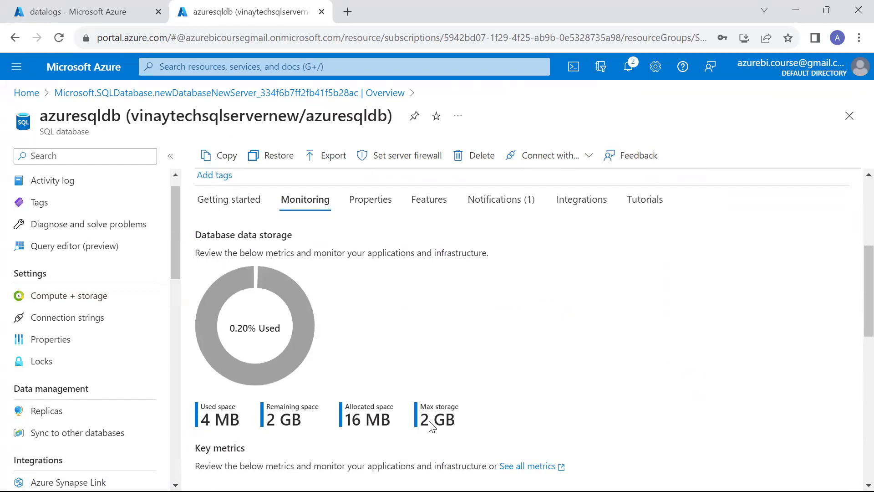
pyautogui.hotkey('alt', 'Tab')
pyautogui.hotkey('alt', 'Tab')
pyautogui.hotkey('alt', 'Tab')
pyautogui.hotkey('alt', 'Tab')
pyautogui.hotkey('alt', 'Tab')
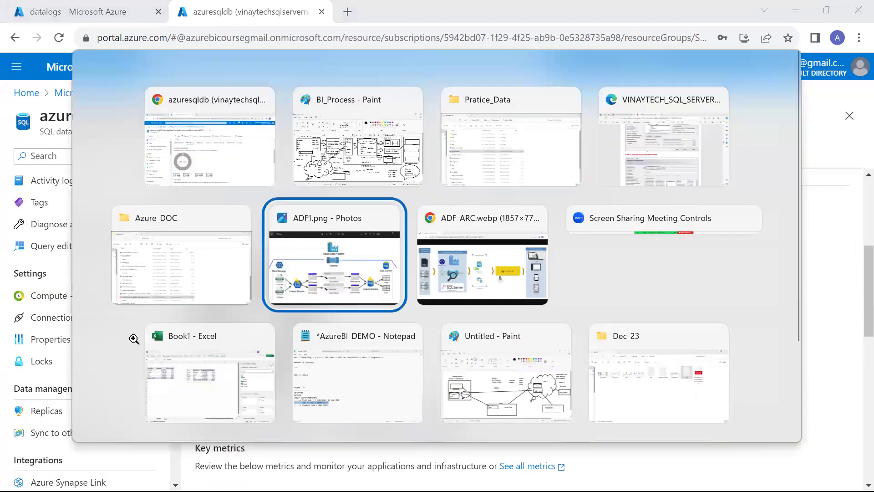
pyautogui.hotkey('alt', 'Tab')
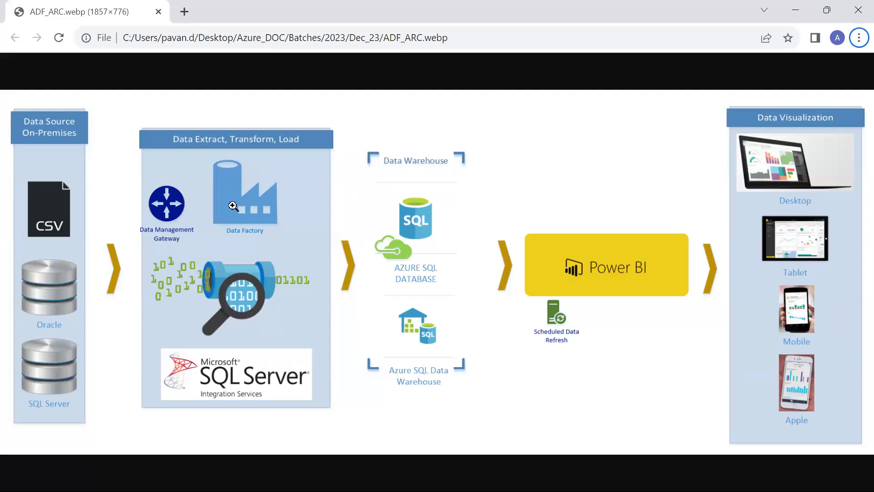
pyautogui.hotkey('alt', 'Tab')
pyautogui.hotkey('alt', 'Tab')
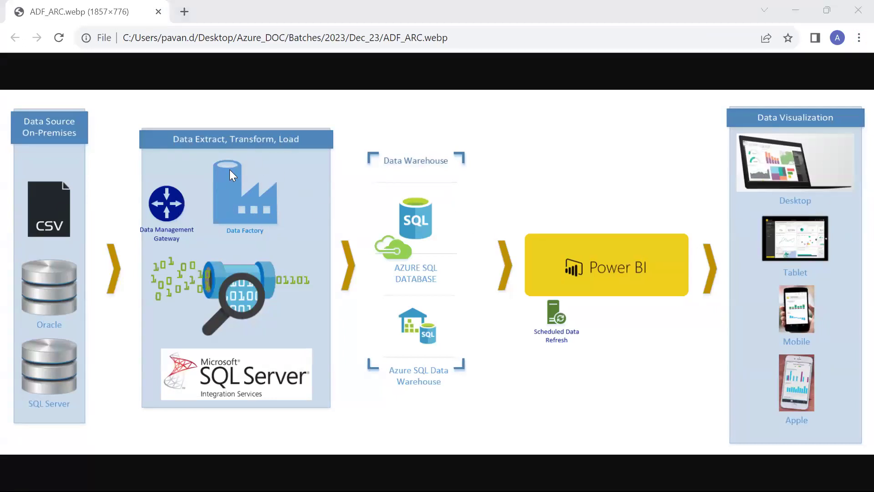
pyautogui.hotkey('alt', 'Tab')
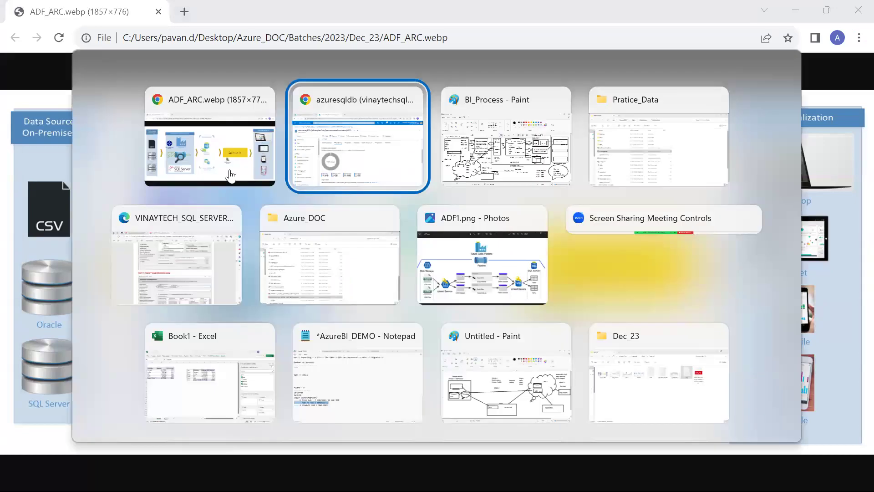
pyautogui.hotkey('ctrl', 'Tab')
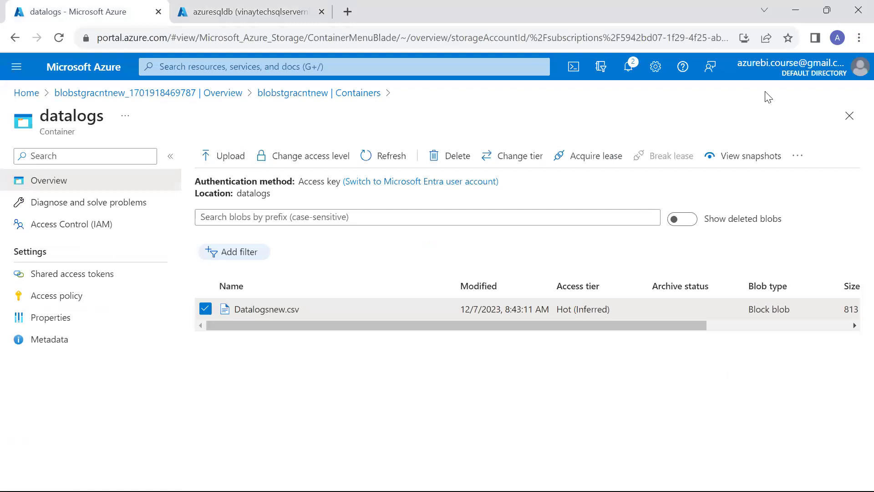
pyautogui.click(255, 12)
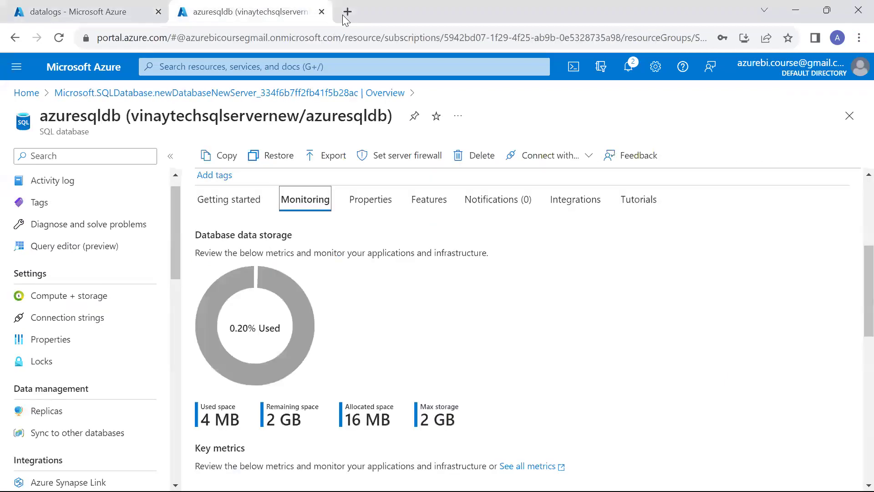
pyautogui.click(342, 15)
# Load the Azure portal home page and open the Data factories list.
pyautogui.write('po')
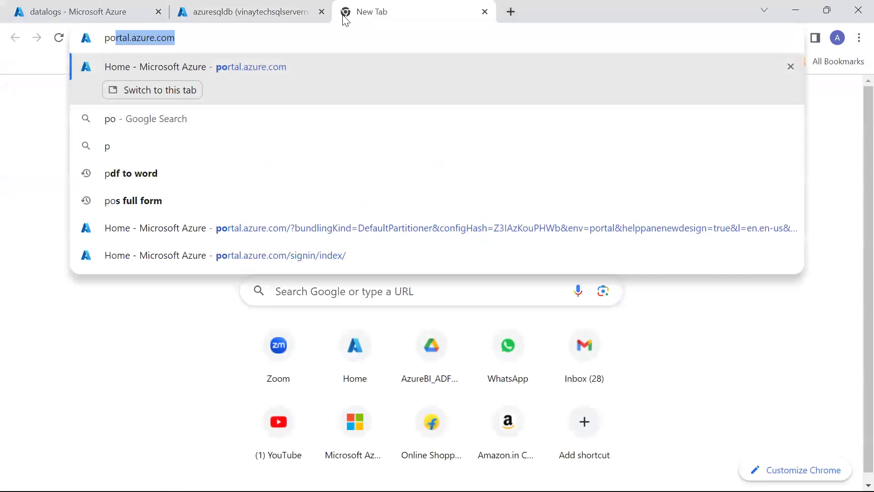
pyautogui.press('Return')
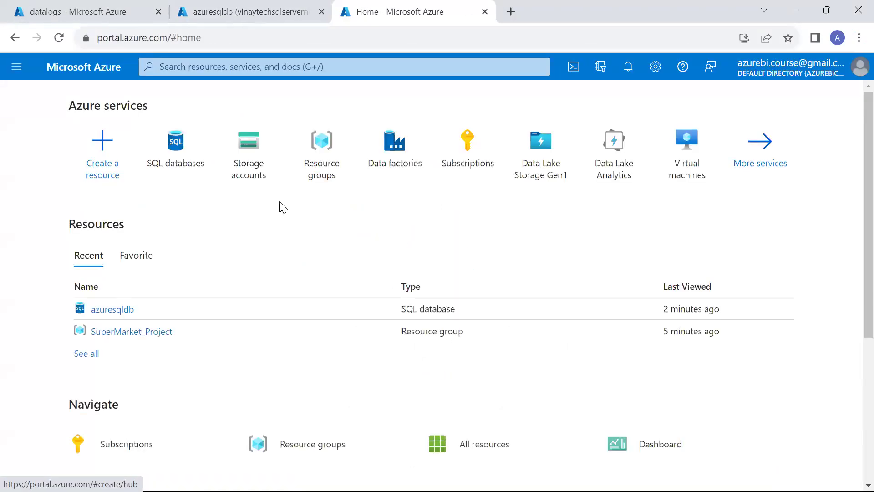
pyautogui.click(395, 145)
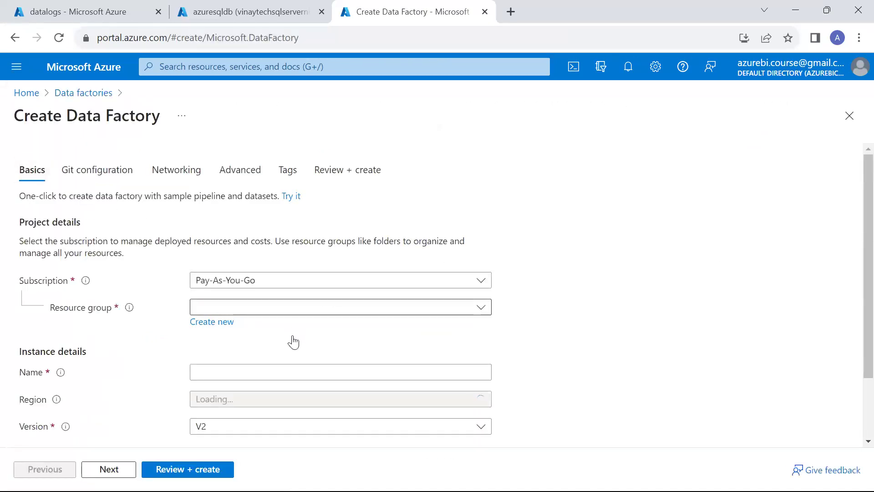
# Set up data factory testadfnew121 in SuperMarket_Project, East US, and proceed to review.
pyautogui.scroll(-1, 293, 341)
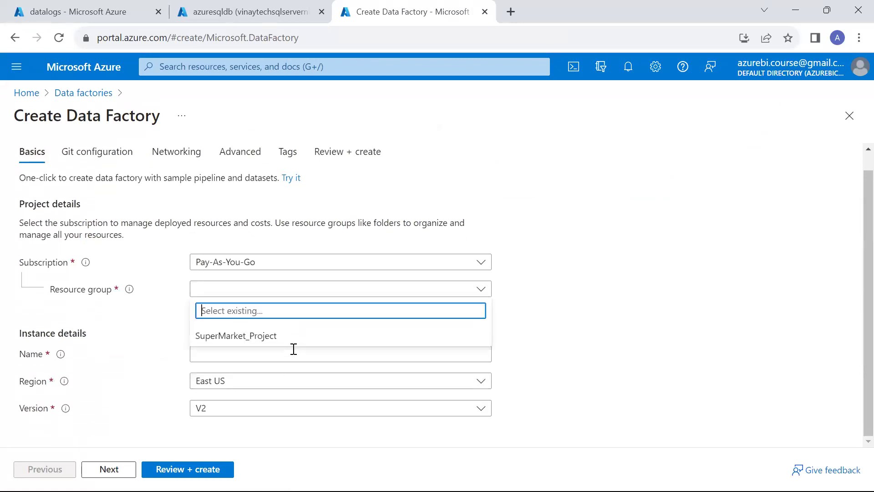
pyautogui.click(294, 345)
pyautogui.click(294, 352)
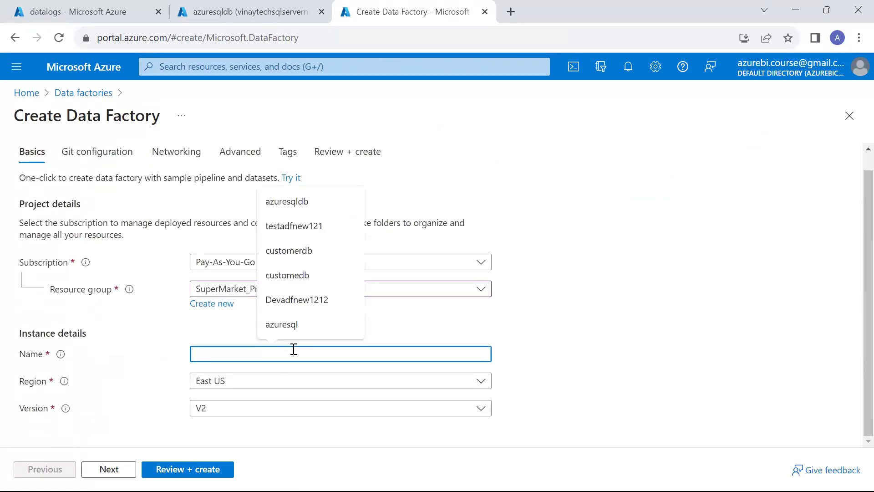
pyautogui.write('testadfnew121')
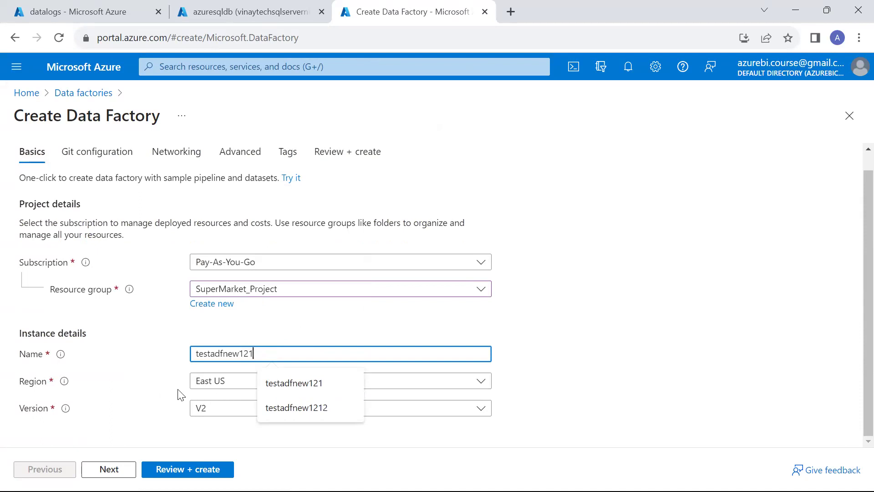
pyautogui.click(257, 204)
pyautogui.press('Tab')
pyautogui.press('Return')
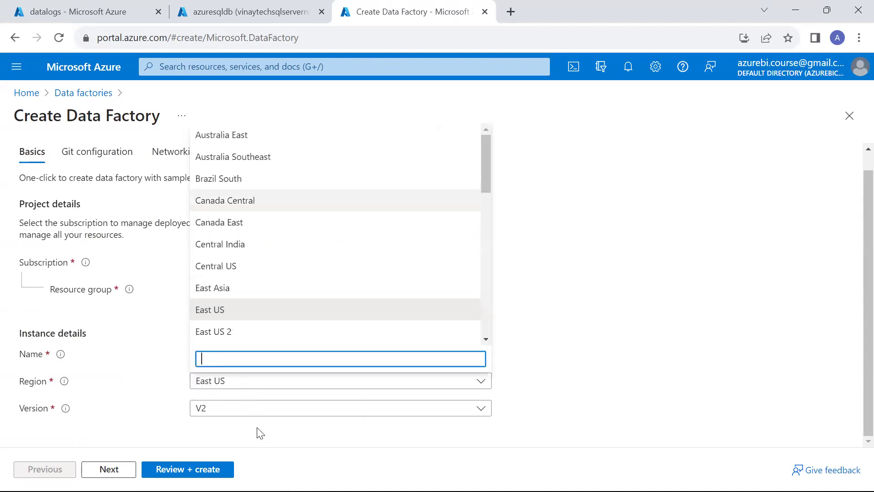
pyautogui.click(201, 469)
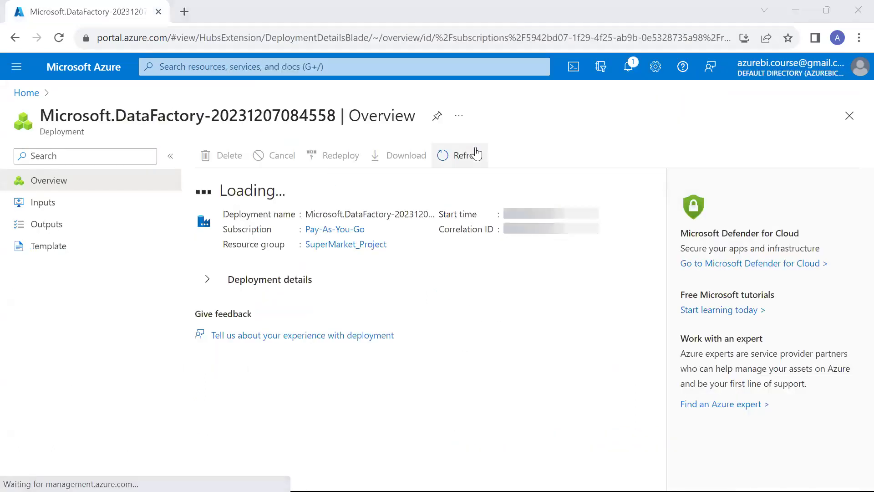
# Open the successfully deployed testadfnew121 factory and launch Data Factory Studio.
pyautogui.hotkey('alt', 'Tab')
pyautogui.press('Tab')
pyautogui.press('Tab')
pyautogui.press('Tab')
pyautogui.press('Tab')
pyautogui.press('Tab')
pyautogui.press('Tab')
pyautogui.press('Tab')
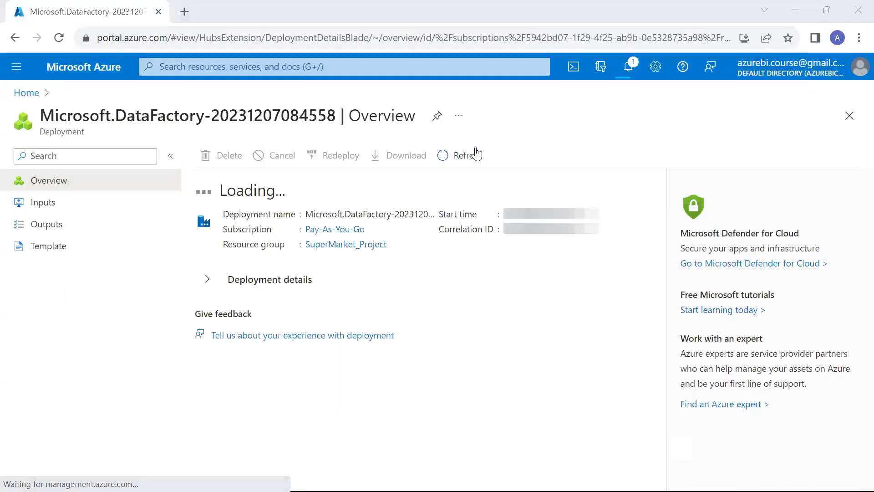
pyautogui.hotkey('alt', 'Tab')
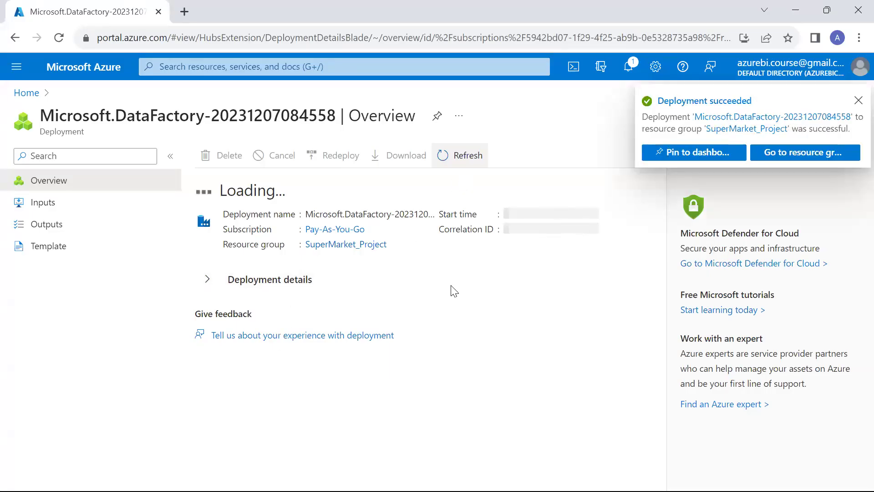
pyautogui.click(273, 336)
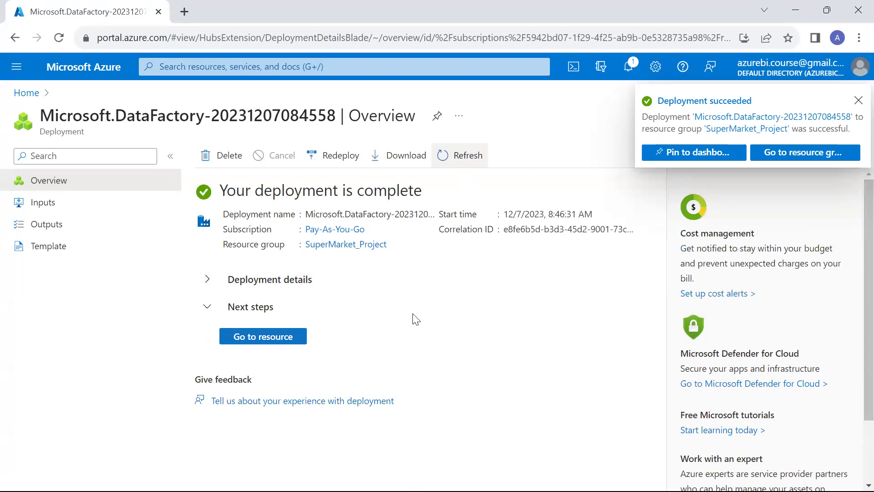
pyautogui.scroll(-3, 460, 396)
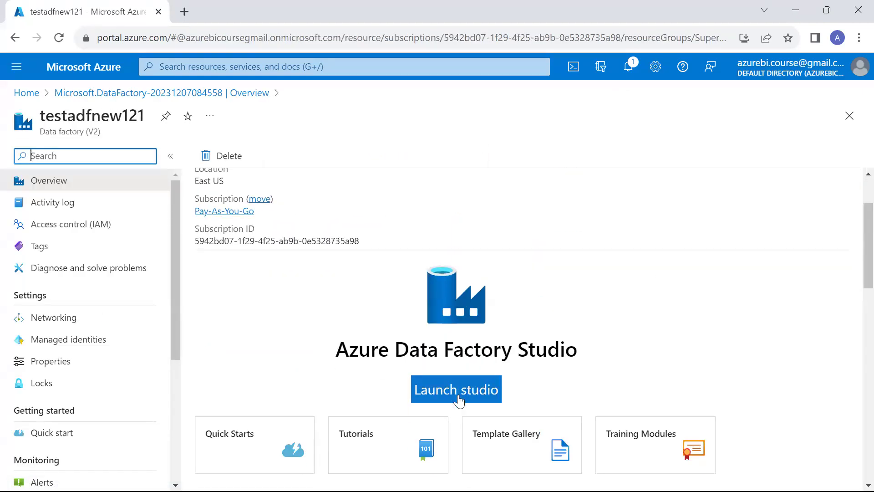
pyautogui.click(460, 396)
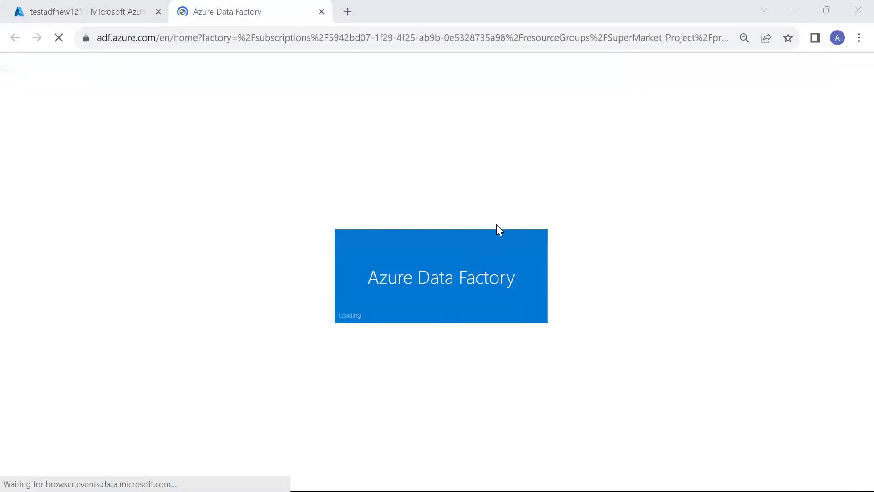
# Wait for Data Factory Studio to load the testadfnew121 home page in its new tab.
pyautogui.press('super+Tab')
pyautogui.press('Escape')
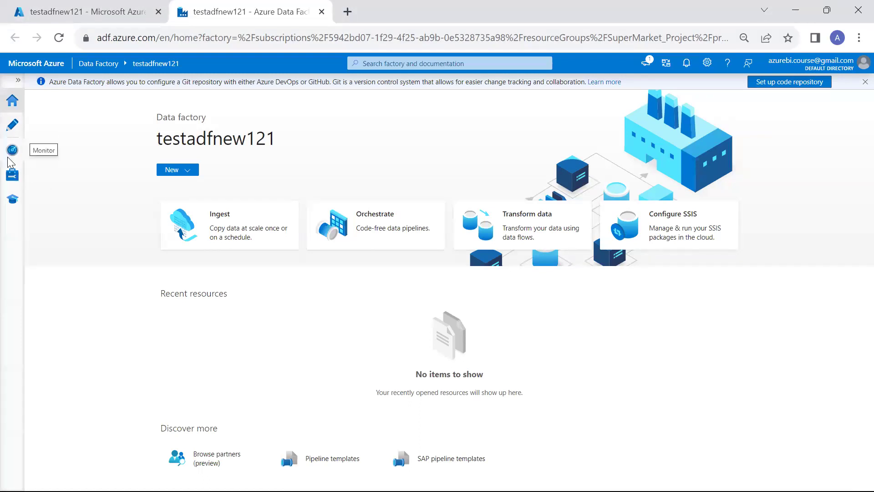
pyautogui.hotkey('ctrl', 'pageup')
pyautogui.hotkey('ctrl', 'pagedown')
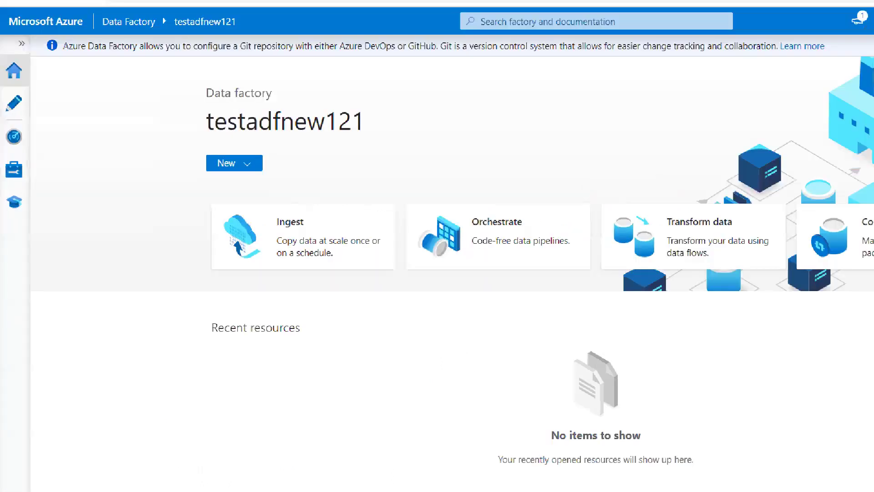
pyautogui.moveTo(19, 108); pyautogui.dragTo(80, 88)
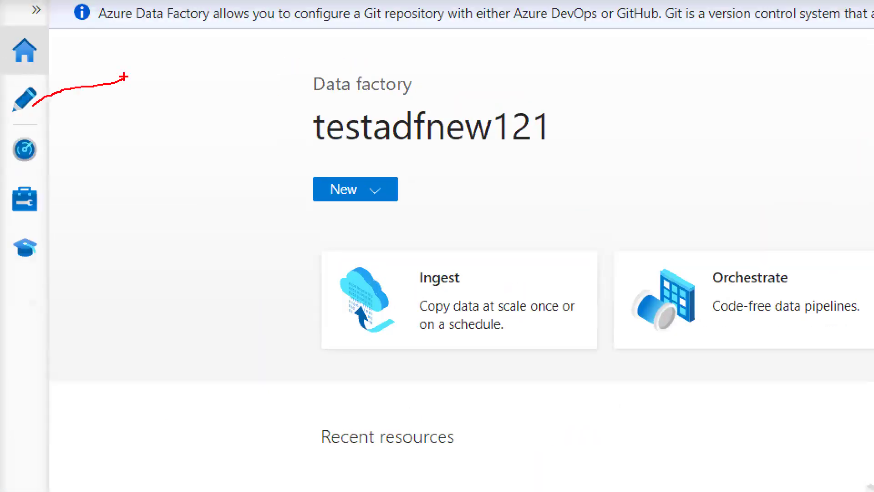
pyautogui.click(144, 74)
pyautogui.write('deve')
pyautogui.press('Escape')
pyautogui.moveTo(25, 192); pyautogui.dragTo(105, 192)
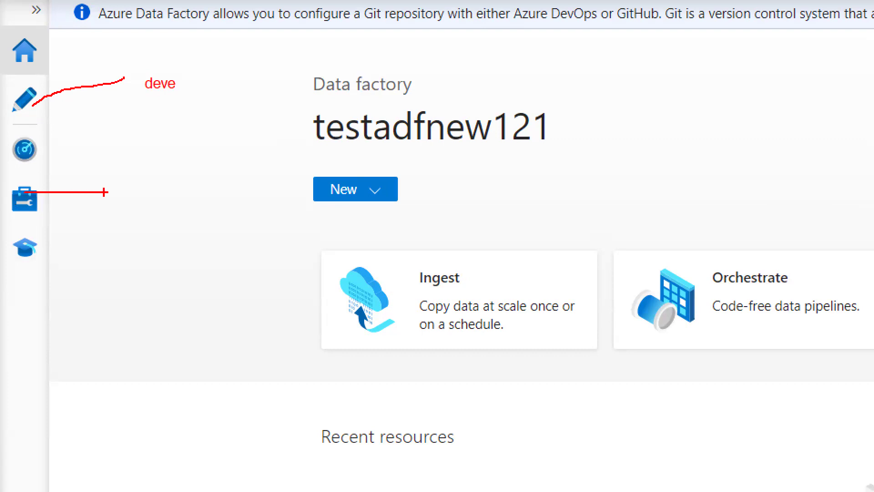
pyautogui.click(112, 191)
pyautogui.write('M')
pyautogui.press('BackSpace')
pyautogui.write('Connection')
pyautogui.press('Escape')
pyautogui.moveTo(156, 93); pyautogui.dragTo(54, 139)
pyautogui.write('tAutomatti')
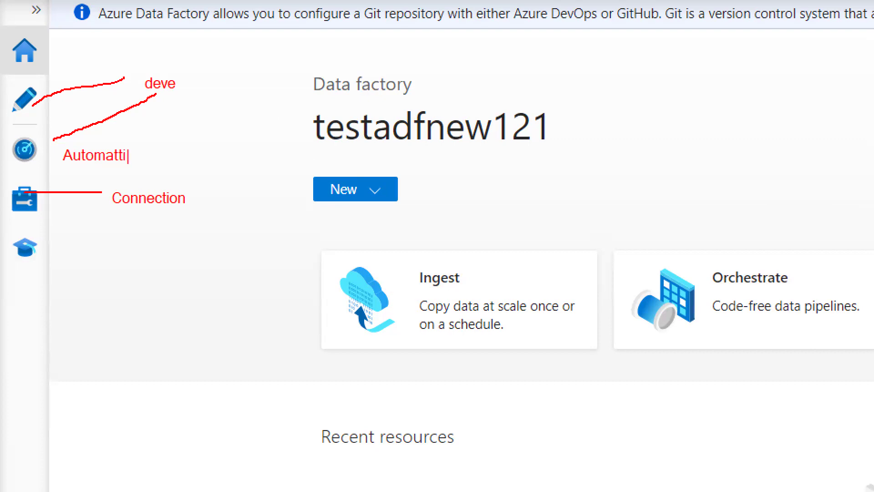
pyautogui.press('Escape')
pyautogui.press('Escape')
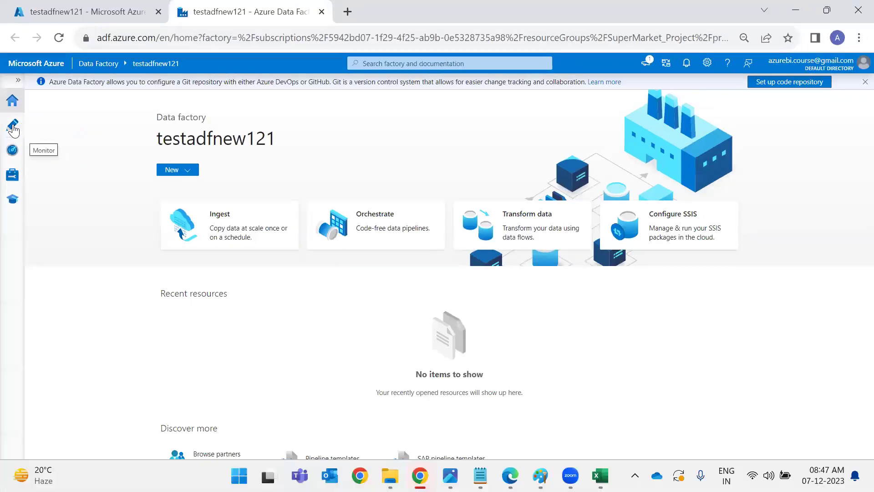
# Create a new pipeline from the Pipelines menu in the Author workspace.
pyautogui.click(13, 128)
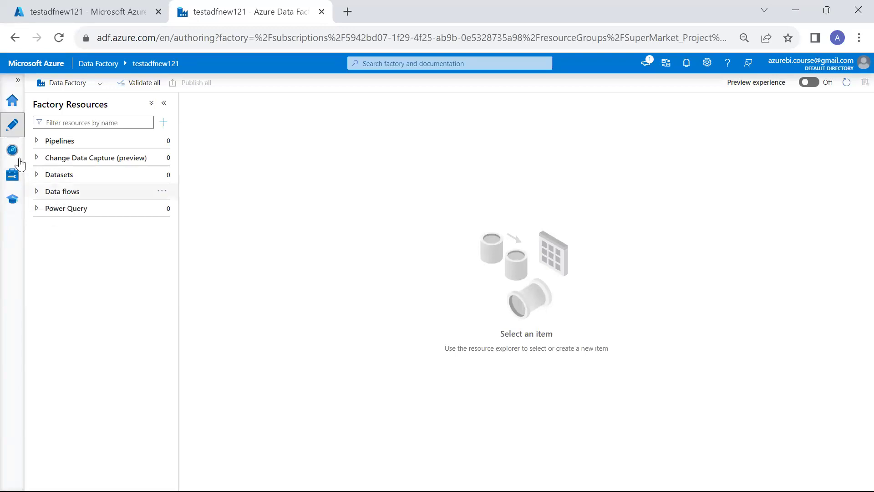
pyautogui.click(165, 141)
pyautogui.click(190, 159)
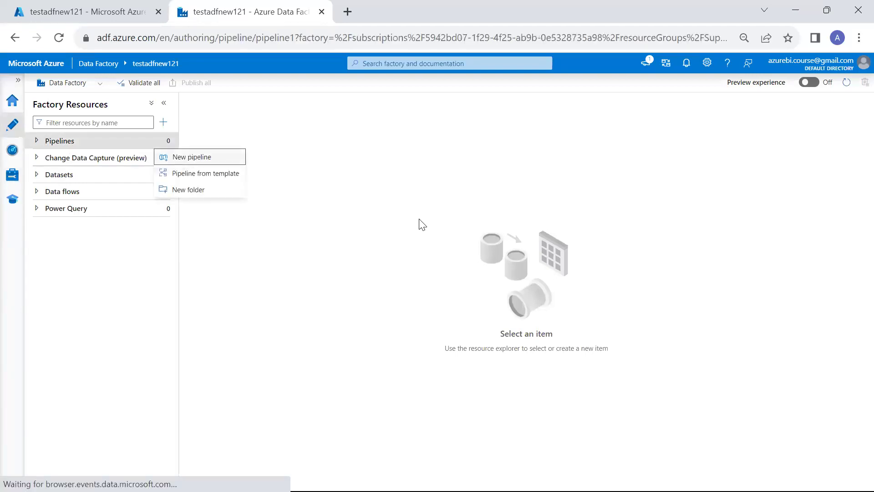
# Rename the pipeline to Blob_ASQL_Pipeline in Properties.
pyautogui.click(780, 189)
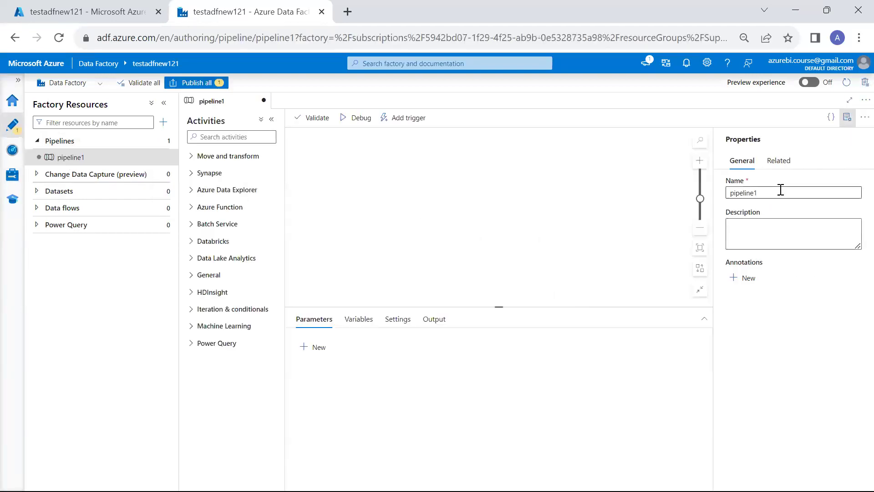
pyautogui.press('BackSpace')
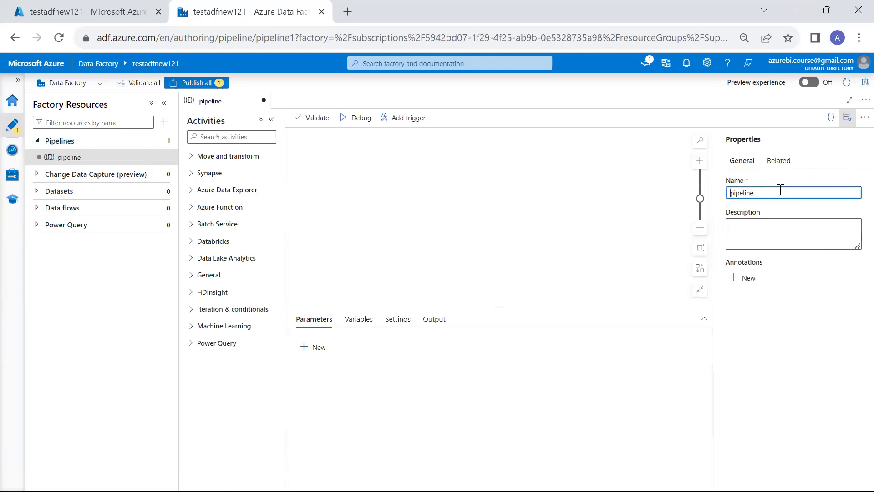
pyautogui.press('Home')
pyautogui.write('Blob_ASQL_P')
pyautogui.press('Delete')
pyautogui.click(627, 224)
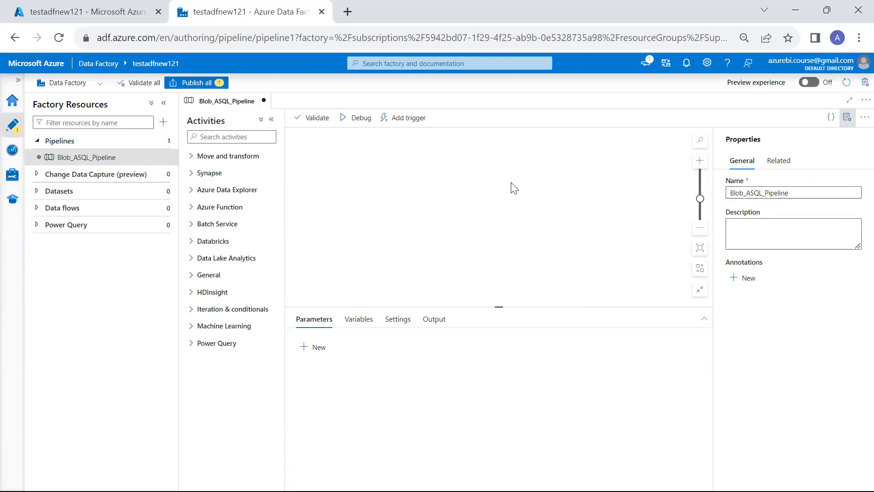
# Search 'cop' in Activities, drag Copy data onto the canvas, and enlarge the settings pane.
pyautogui.click(206, 136)
pyautogui.write('cop')
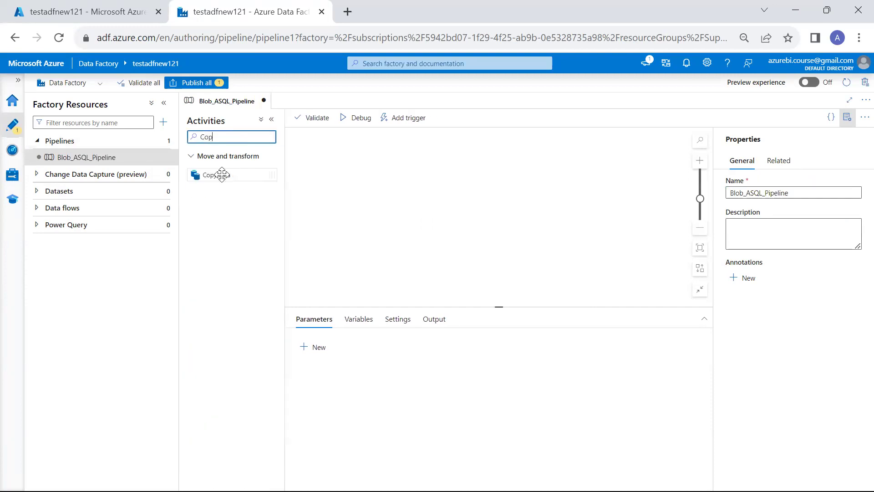
pyautogui.moveTo(221, 175); pyautogui.dragTo(396, 171)
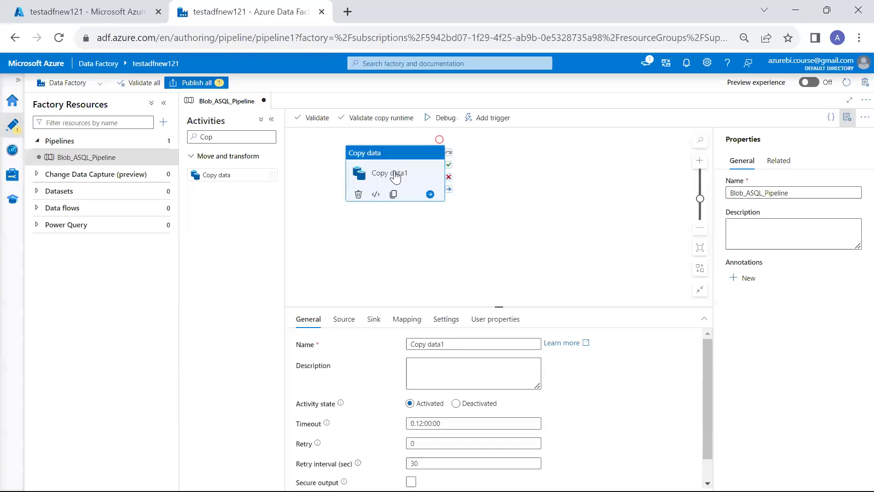
pyautogui.moveTo(458, 311); pyautogui.dragTo(453, 236)
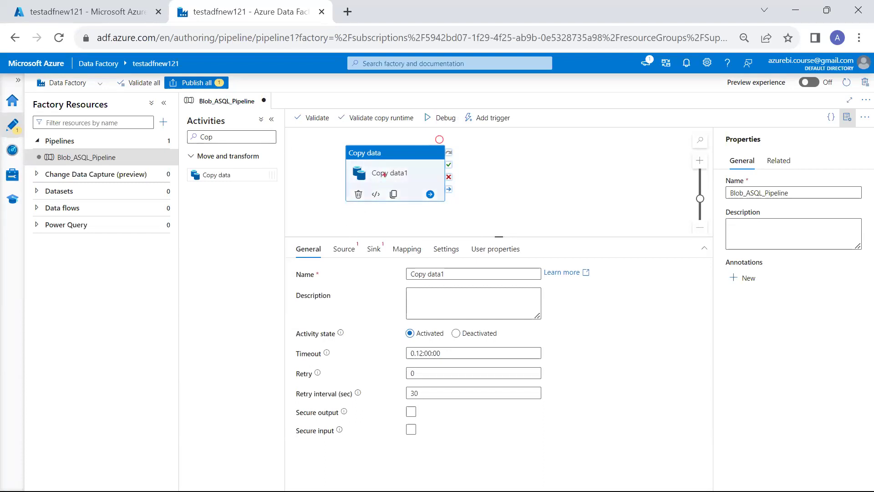
# Box the activity name and sink settings in red, labelled 'Target DB' and 'Source Blob Files'.
pyautogui.click(377, 172)
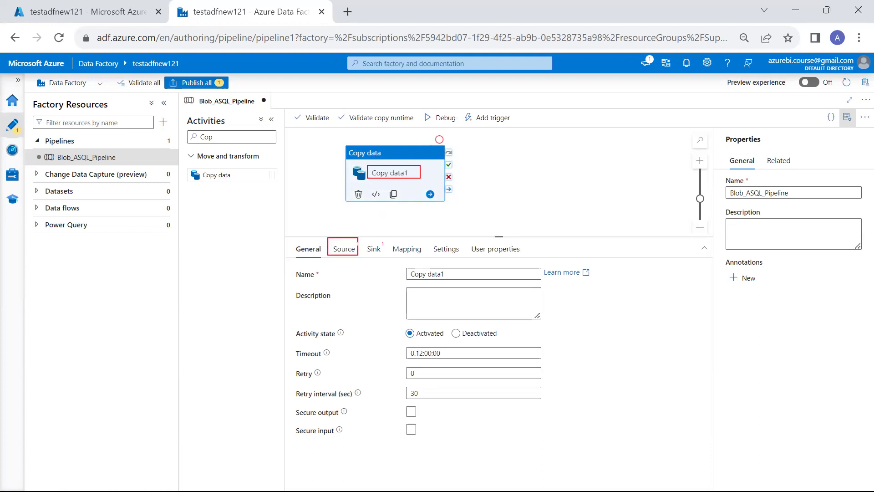
pyautogui.moveTo(368, 236); pyautogui.dragTo(384, 261)
pyautogui.moveTo(330, 235); pyautogui.dragTo(264, 230)
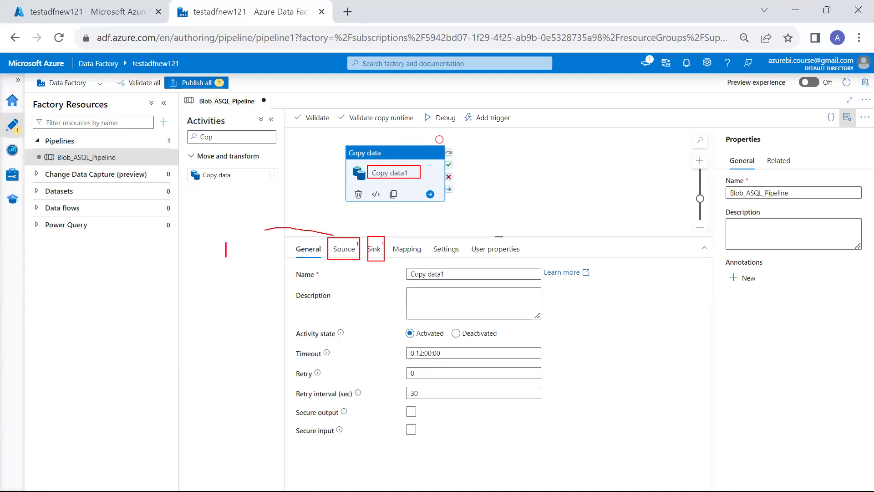
pyautogui.write('Target')
pyautogui.press('Return')
pyautogui.write('DB')
pyautogui.press('Return')
pyautogui.press('Return')
pyautogui.write('Source')
pyautogui.press('Return')
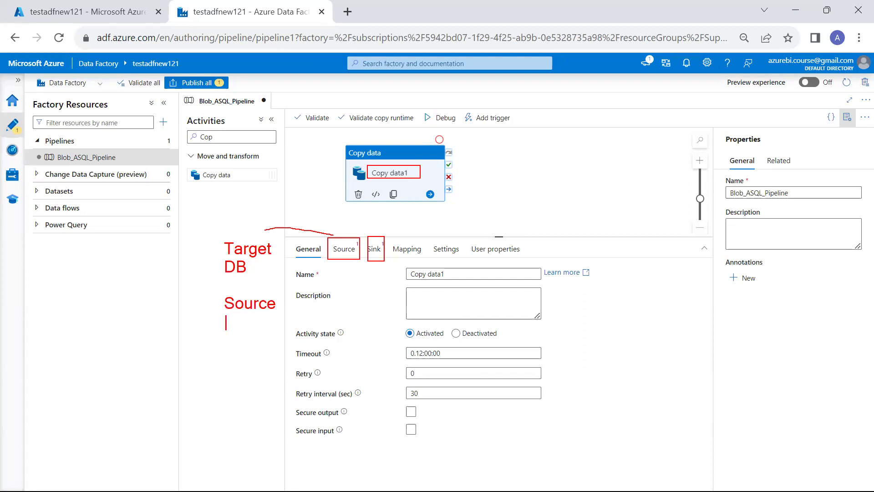
pyautogui.write('Blob Files')
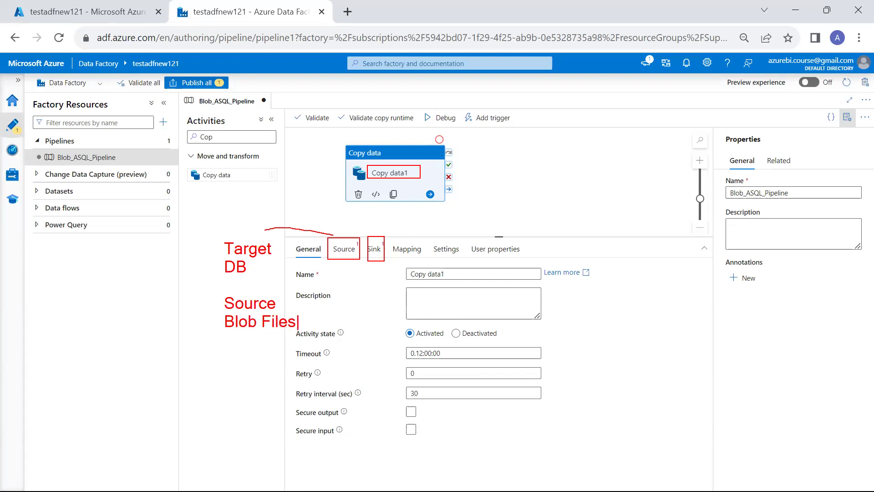
# Draw red arrows from Blob Files to DB and toward Copy data1, then clear the annotations.
pyautogui.moveTo(228, 332)
pyautogui.mouseDown()
pyautogui.moveTo(145, 308)
pyautogui.moveTo(203, 263)
pyautogui.mouseUp()
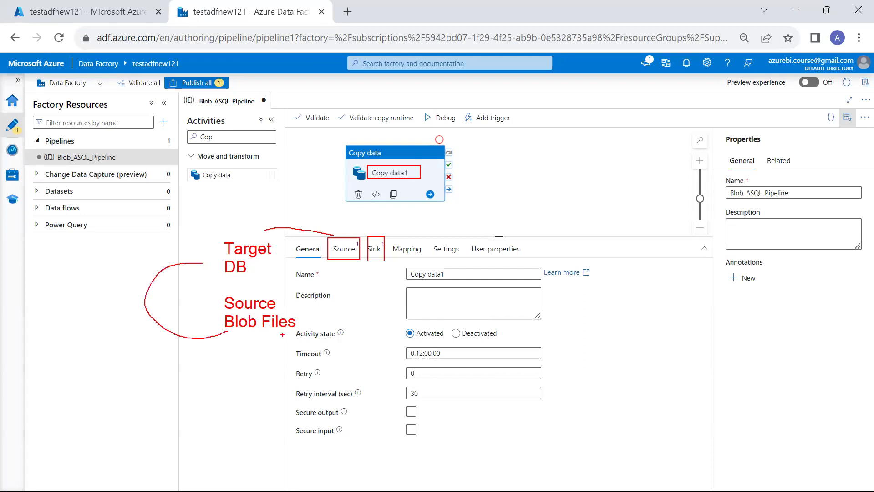
pyautogui.moveTo(314, 307)
pyautogui.mouseDown()
pyautogui.moveTo(300, 318)
pyautogui.moveTo(315, 342)
pyautogui.moveTo(291, 354)
pyautogui.mouseUp()
pyautogui.moveTo(286, 229)
pyautogui.mouseDown()
pyautogui.moveTo(283, 257)
pyautogui.moveTo(260, 288)
pyautogui.mouseUp()
pyautogui.moveTo(240, 243); pyautogui.dragTo(308, 193)
pyautogui.press('Escape')
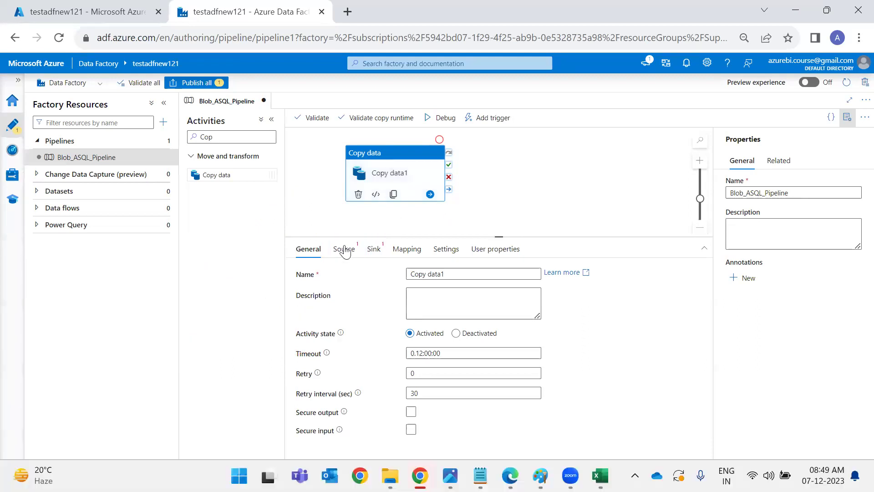
# Leave the Copy data source settings and bring up the ADF1.png architecture diagram in Photos.
pyautogui.click(342, 250)
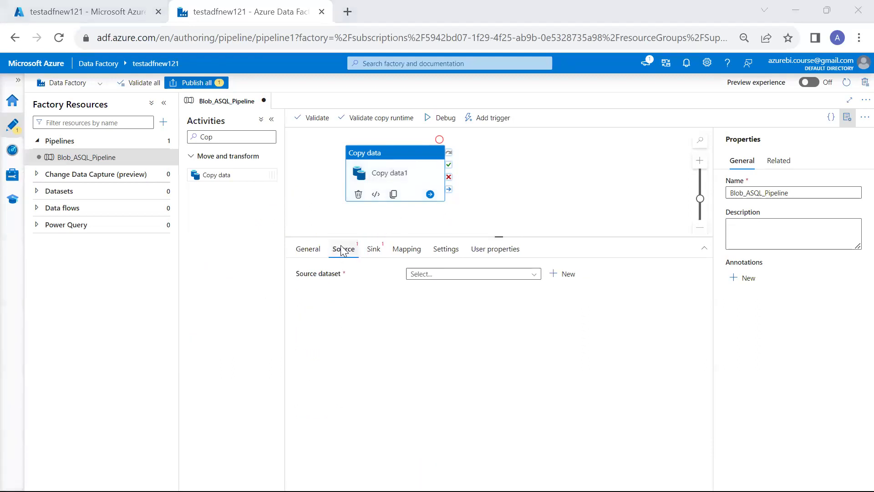
pyautogui.hotkey('alt', 'Tab')
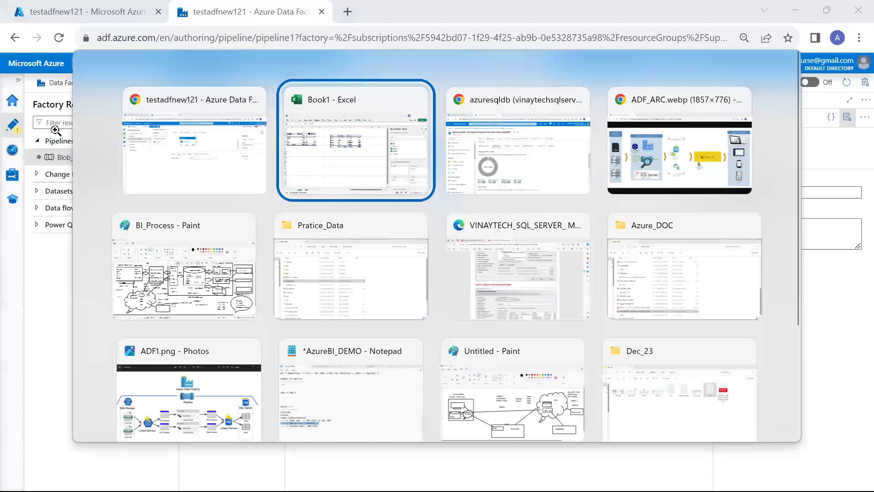
pyautogui.hotkey('alt', 'Tab')
pyautogui.hotkey('alt', 'Tab')
pyautogui.hotkey('alt', 'Tab')
pyautogui.press('Tab')
pyautogui.press('Tab')
pyautogui.press('Tab')
pyautogui.press('Tab')
pyautogui.press('Tab')
pyautogui.press('Tab')
pyautogui.press('Tab')
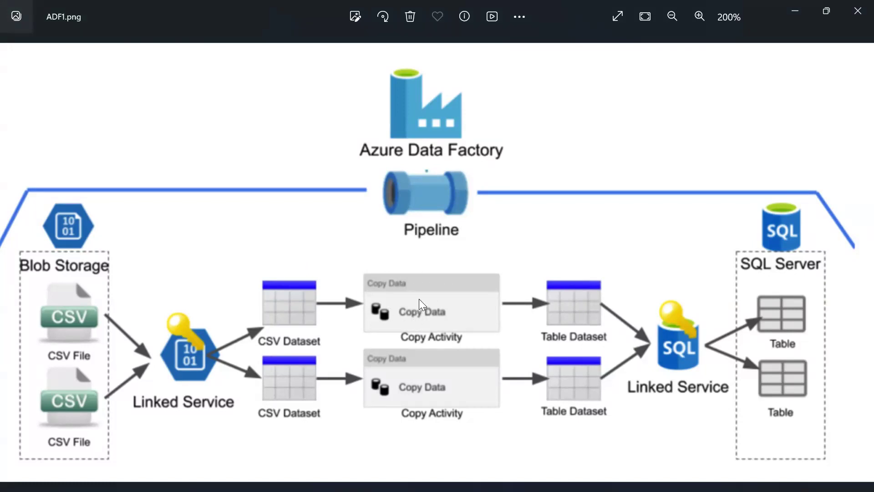
# Glance at Copy data1's source settings, then return to the ADF1.png diagram.
pyautogui.hotkey('alt', 'Tab')
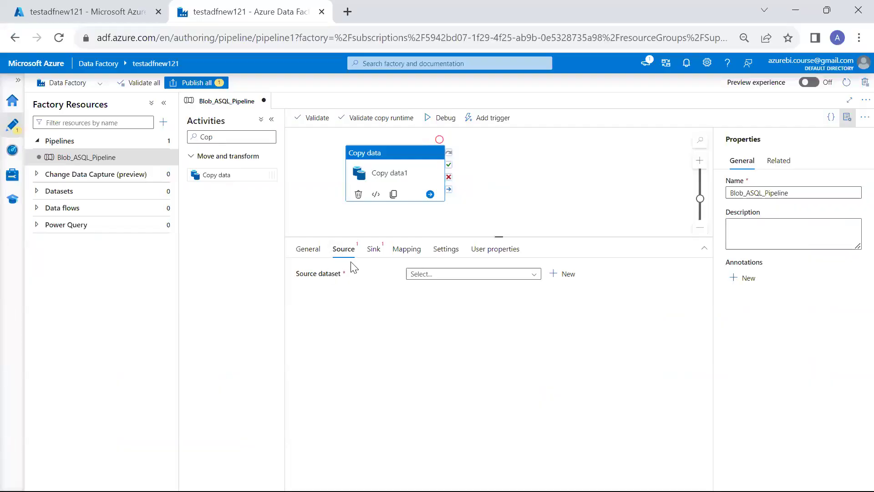
pyautogui.click(341, 253)
pyautogui.hotkey('alt', 'Tab')
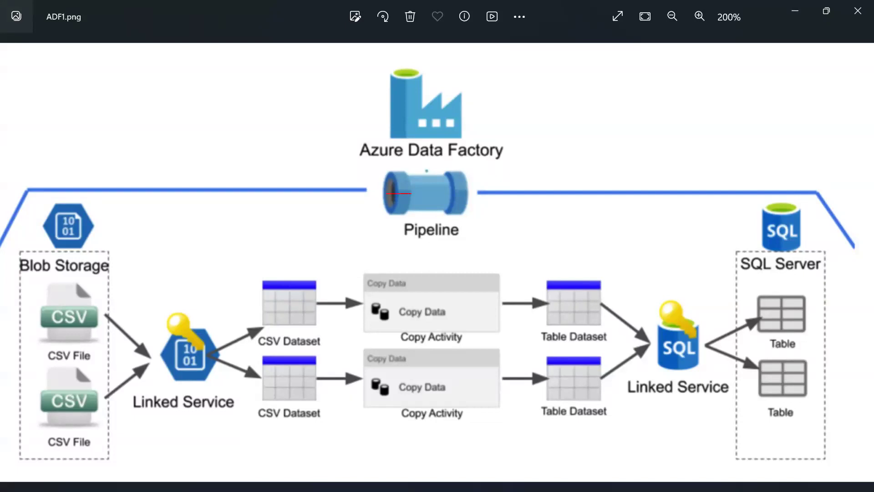
# Mark the Blob Storage to Data Factory to SQL Server flow, then clear it and return to the pipeline.
pyautogui.moveTo(356, 199)
pyautogui.mouseDown()
pyautogui.moveTo(172, 221)
pyautogui.moveTo(117, 238)
pyautogui.moveTo(151, 249)
pyautogui.mouseUp()
pyautogui.moveTo(54, 180)
pyautogui.mouseDown()
pyautogui.moveTo(85, 206)
pyautogui.moveTo(141, 92)
pyautogui.mouseUp()
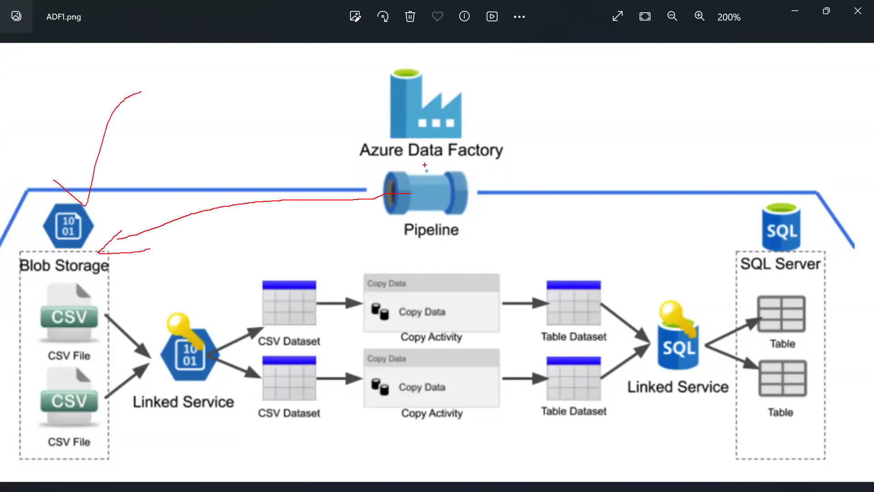
pyautogui.moveTo(476, 127); pyautogui.dragTo(587, 81)
pyautogui.moveTo(796, 179); pyautogui.dragTo(837, 119)
pyautogui.moveTo(484, 184); pyautogui.dragTo(669, 239)
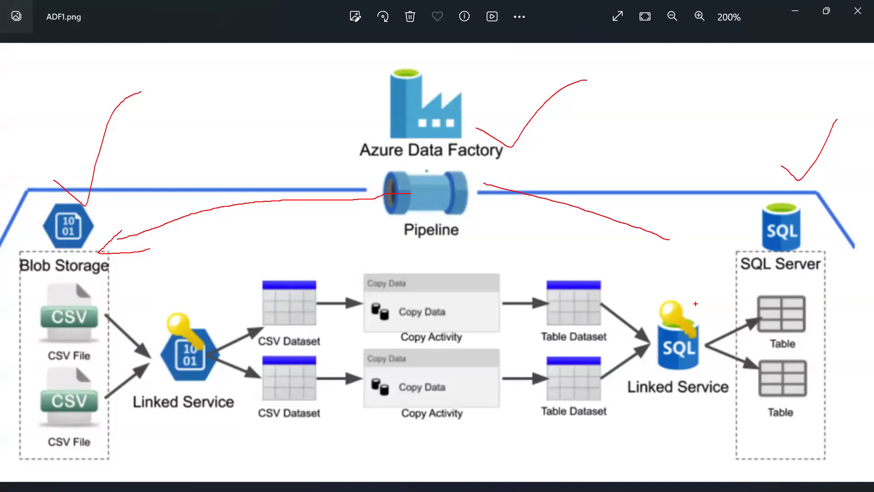
pyautogui.press('Escape')
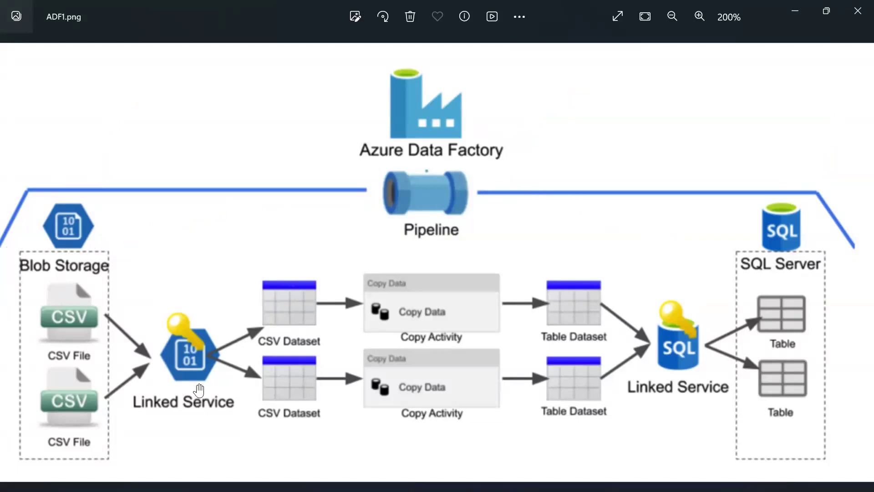
pyautogui.hotkey('alt', 'Tab')
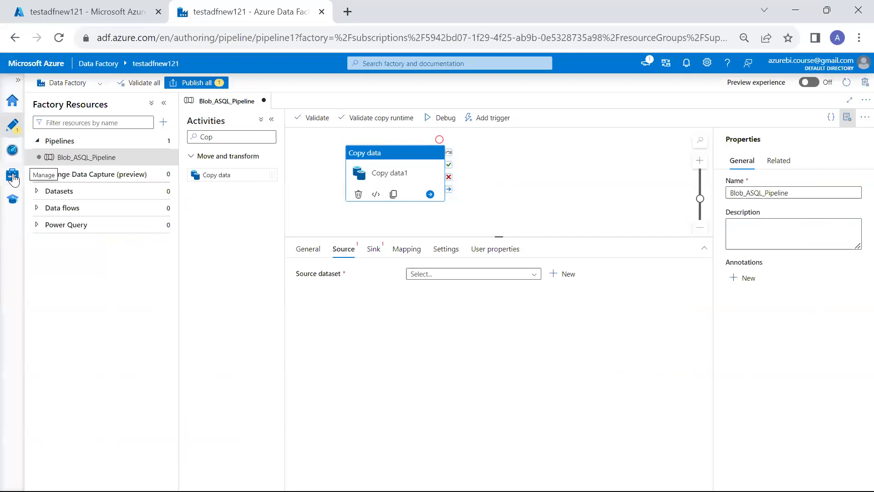
# Go to Manage > Linked services and start a new linked service.
pyautogui.click(13, 177)
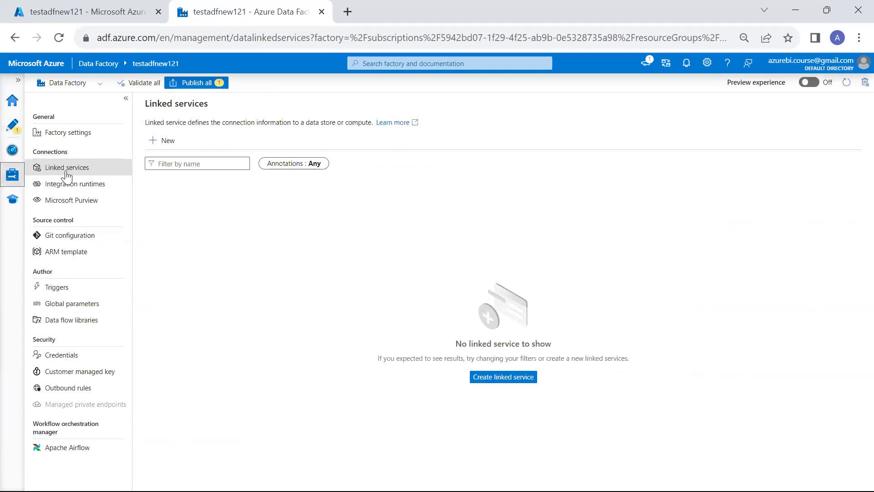
pyautogui.click(156, 141)
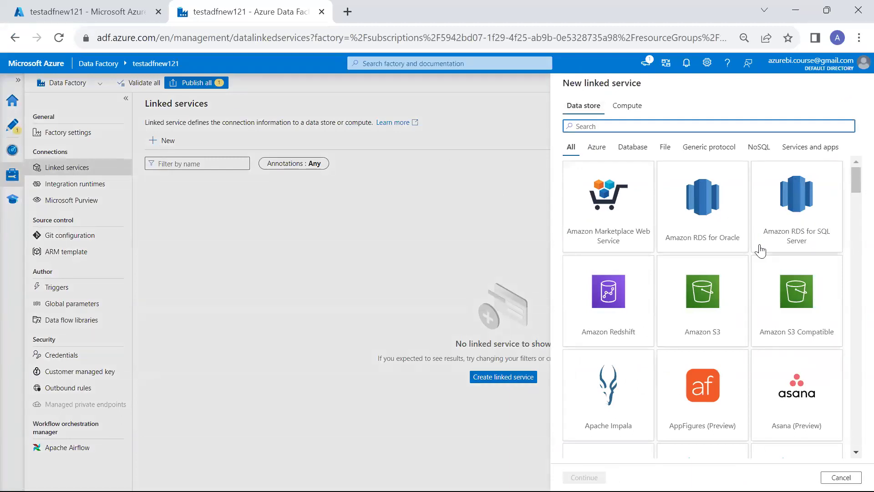
pyautogui.scroll(-4, 760, 249)
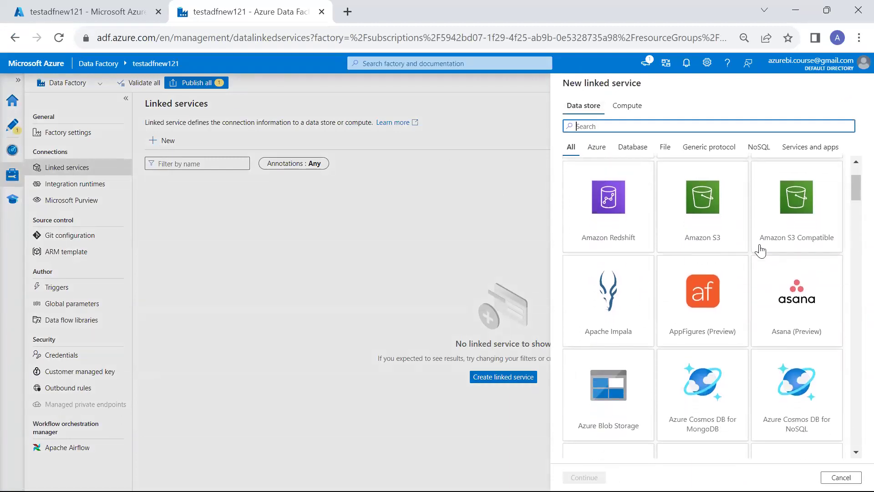
pyautogui.scroll(-9, 760, 250)
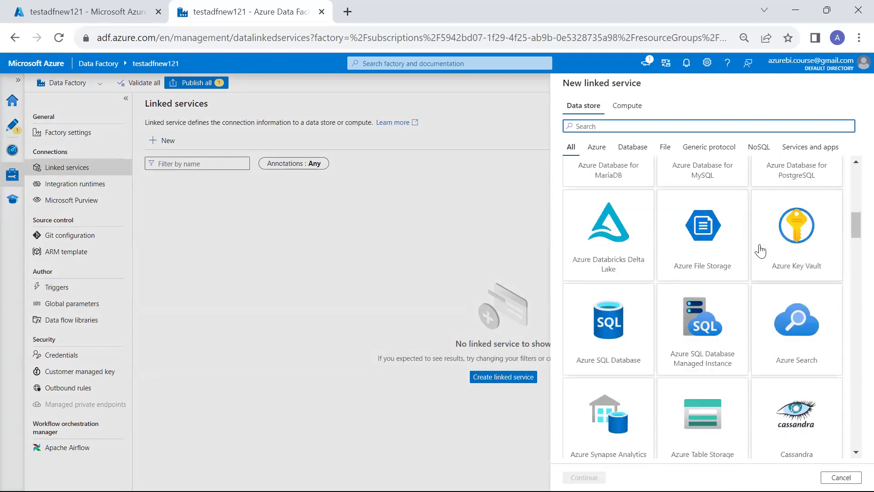
pyautogui.scroll(-3, 760, 250)
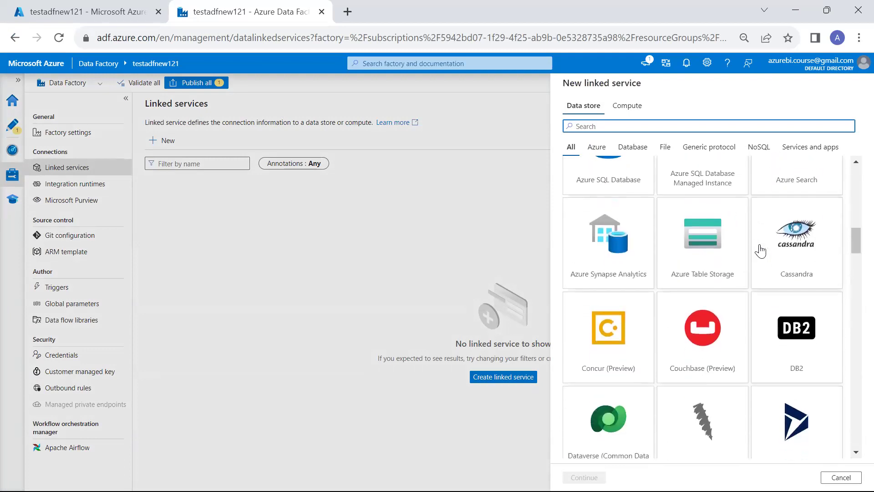
pyautogui.scroll(-1, 760, 250)
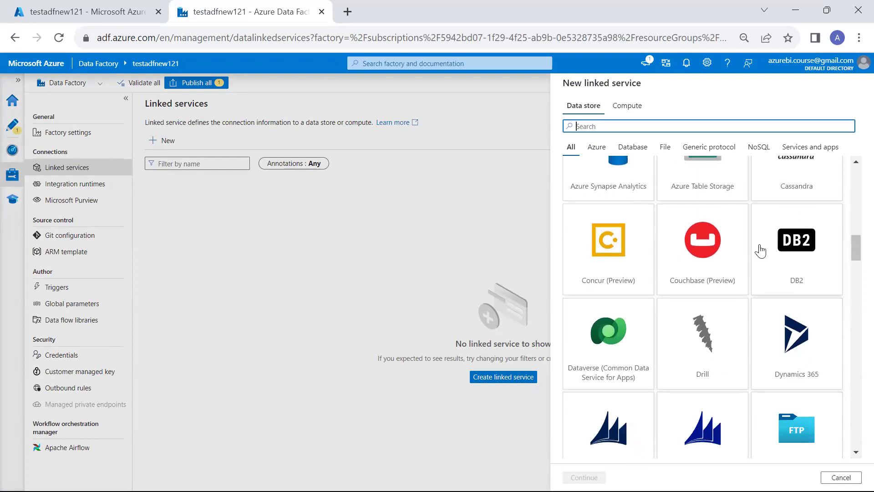
pyautogui.scroll(-1, 760, 250)
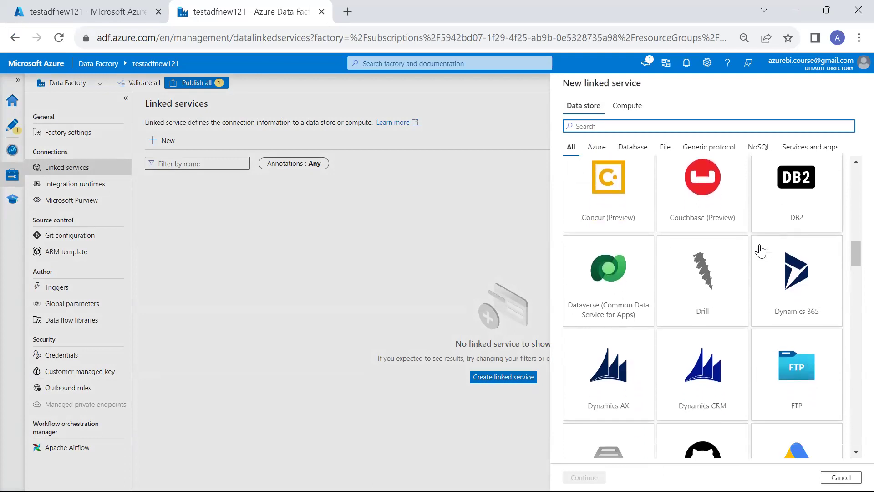
pyautogui.scroll(-3, 760, 249)
pyautogui.scroll(-2, 760, 249)
pyautogui.scroll(-5, 760, 250)
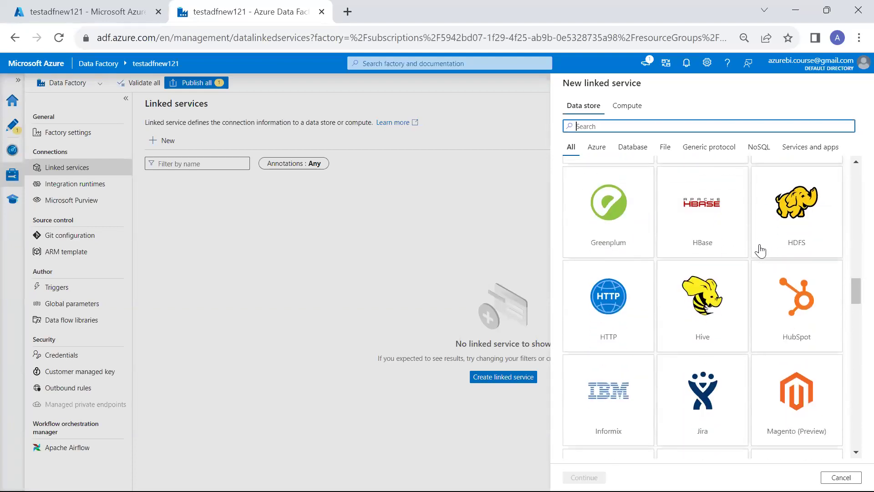
pyautogui.scroll(-5, 760, 249)
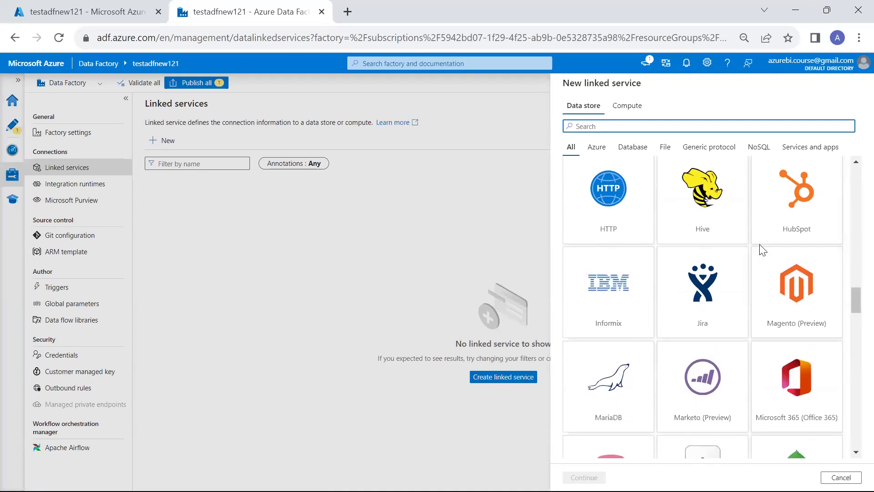
pyautogui.scroll(-6, 760, 250)
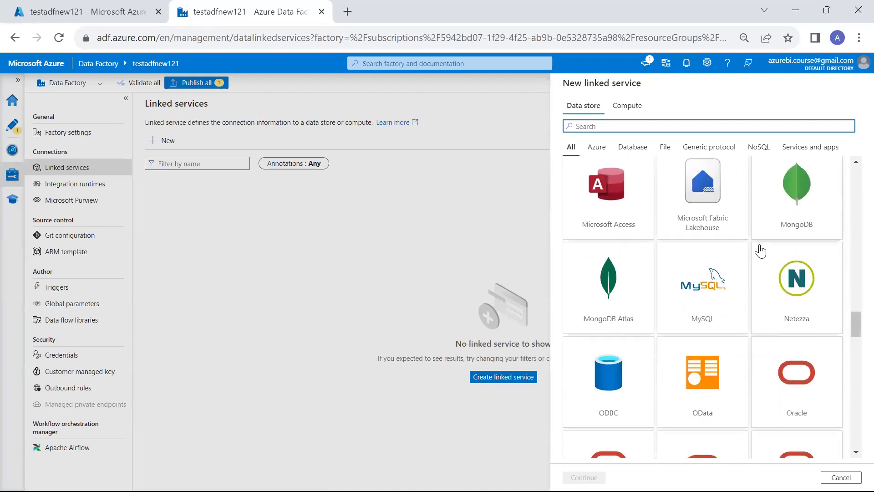
pyautogui.scroll(-1, 760, 250)
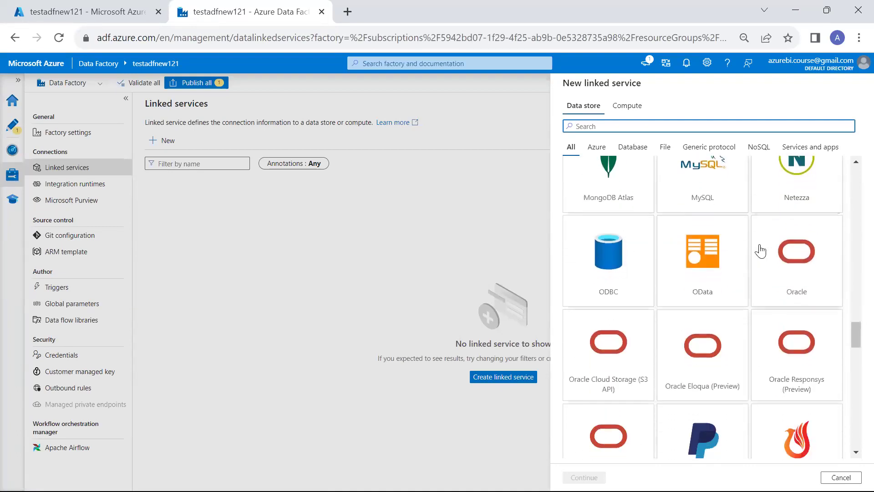
pyautogui.scroll(-4, 760, 250)
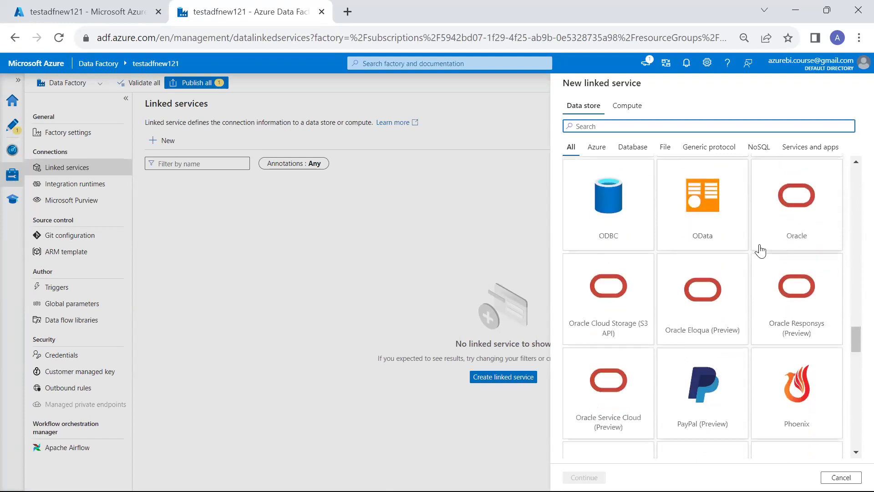
pyautogui.scroll(-1, 760, 250)
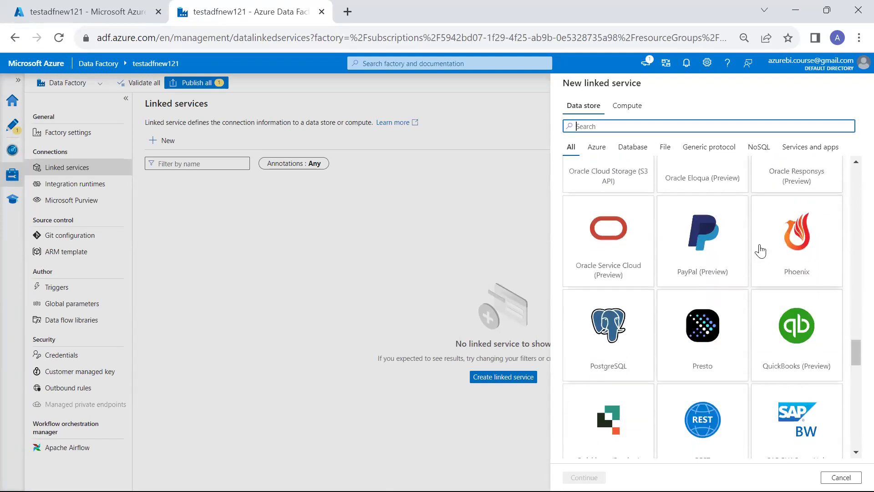
pyautogui.scroll(-3, 760, 250)
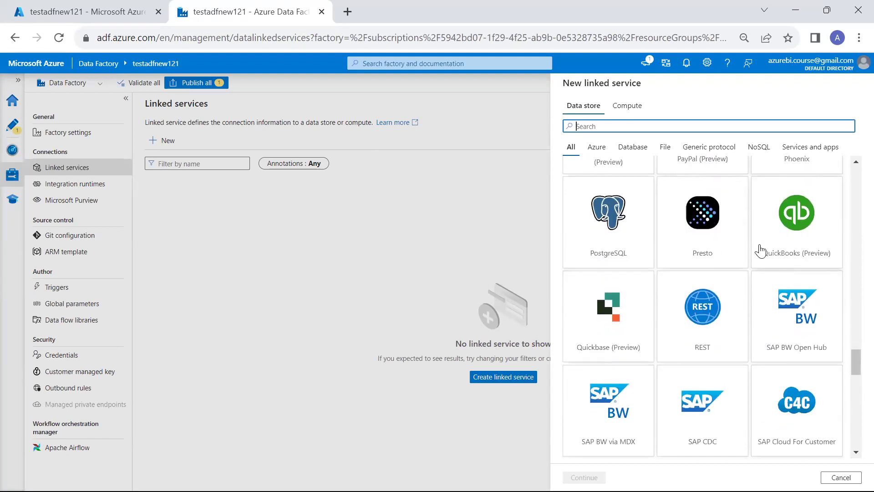
pyautogui.scroll(-5, 760, 250)
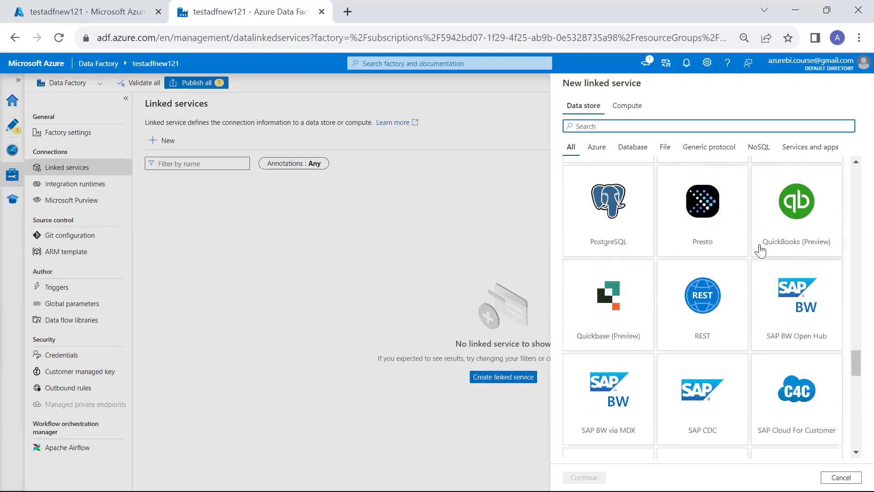
pyautogui.scroll(-3, 760, 250)
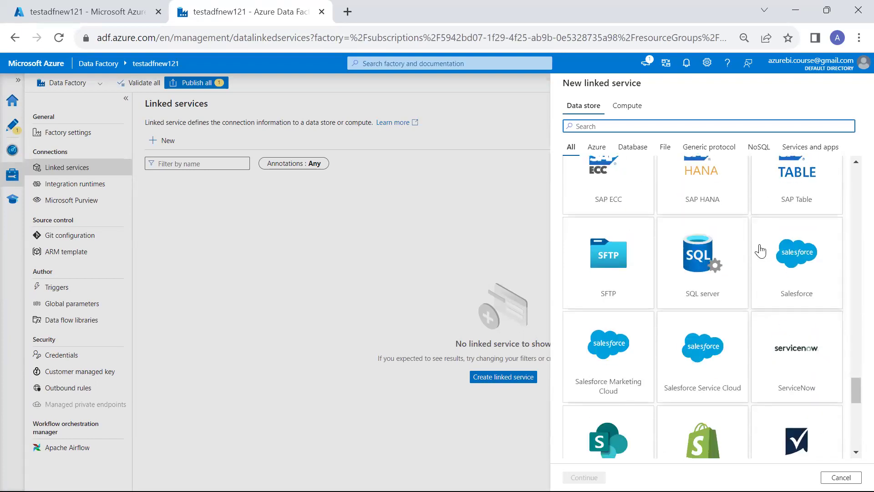
pyautogui.scroll(-5, 760, 250)
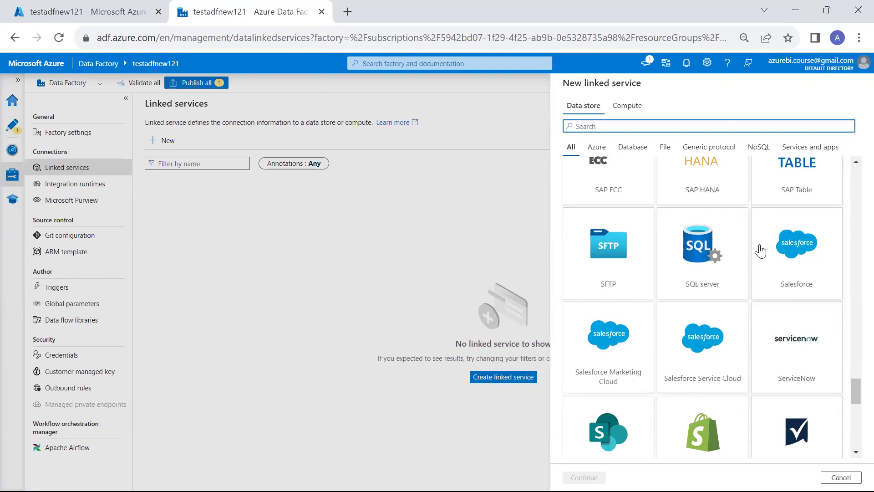
pyautogui.scroll(-3, 760, 250)
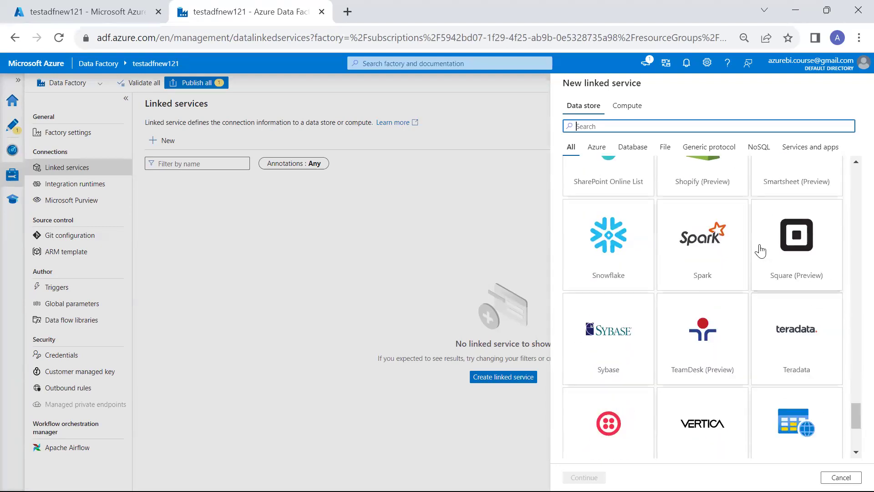
pyautogui.scroll(-4, 760, 250)
pyautogui.scroll(4, 760, 250)
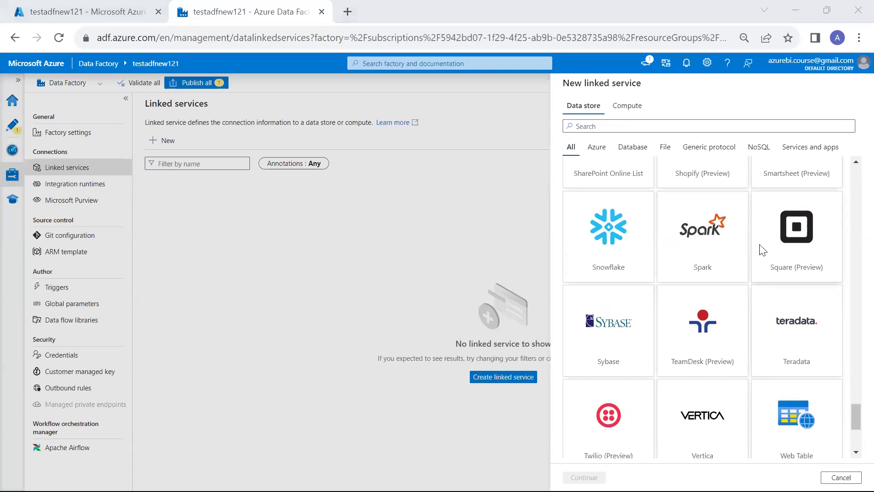
pyautogui.hotkey('alt', 'Tab')
pyautogui.hotkey('alt', 'Tab')
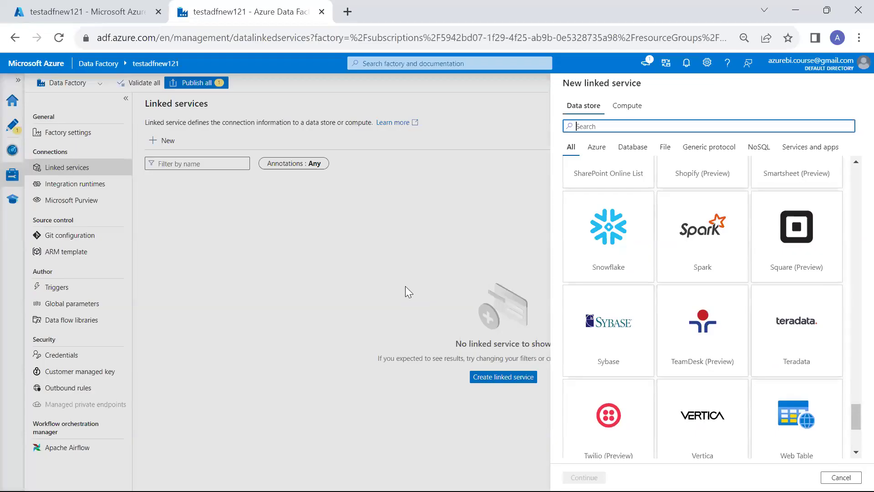
# Pick Azure Blob Storage with the Pay-As-You-Go subscription and blobstgracntnew storage account.
pyautogui.write('blo')
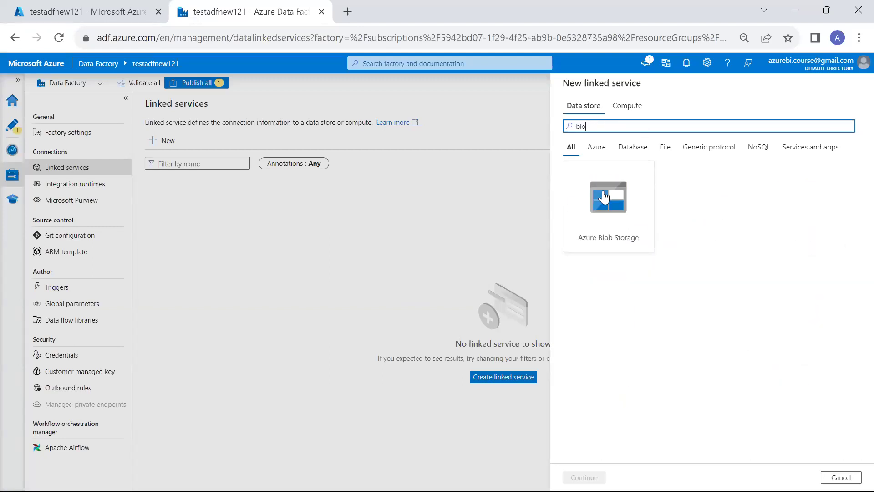
pyautogui.click(604, 205)
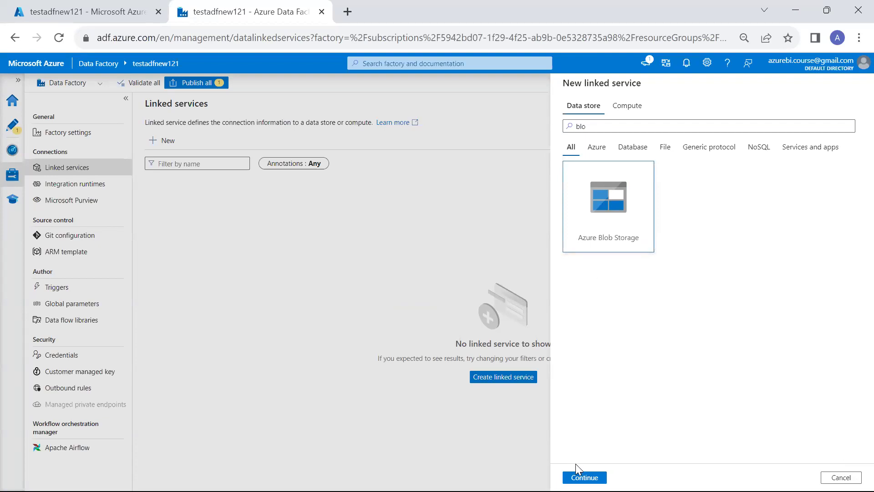
pyautogui.click(585, 477)
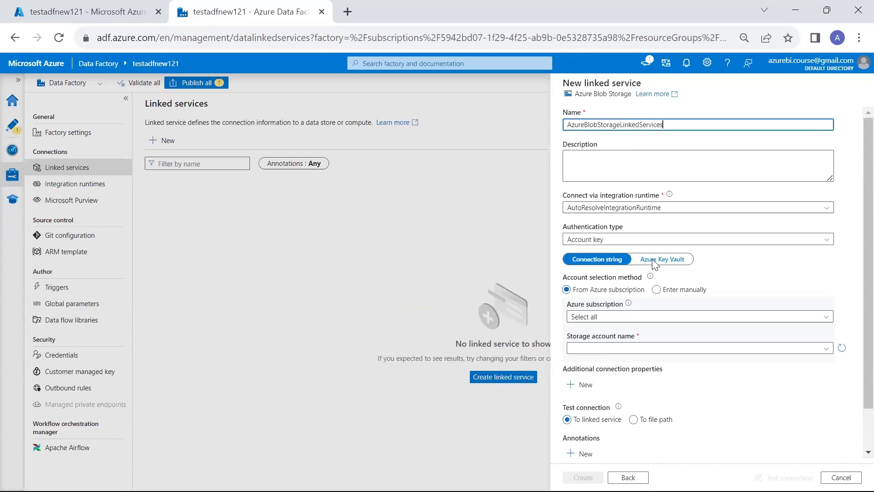
pyautogui.scroll(-1, 654, 264)
pyautogui.click(614, 271)
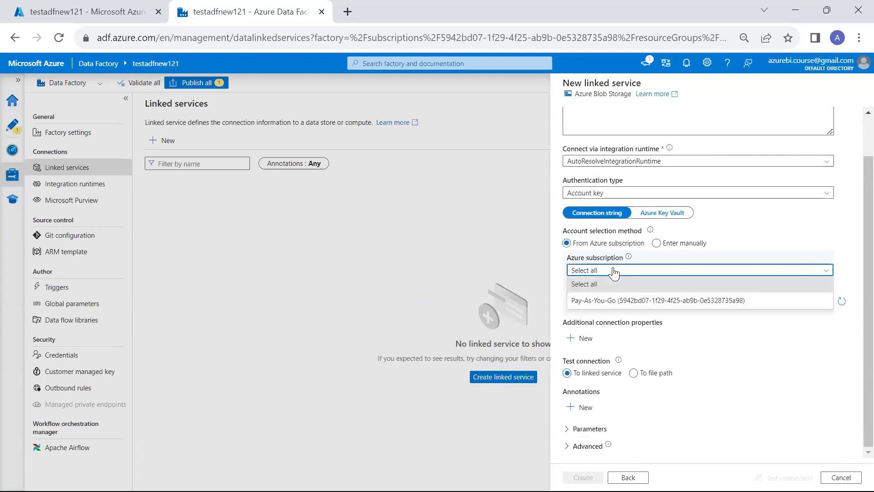
pyautogui.click(588, 300)
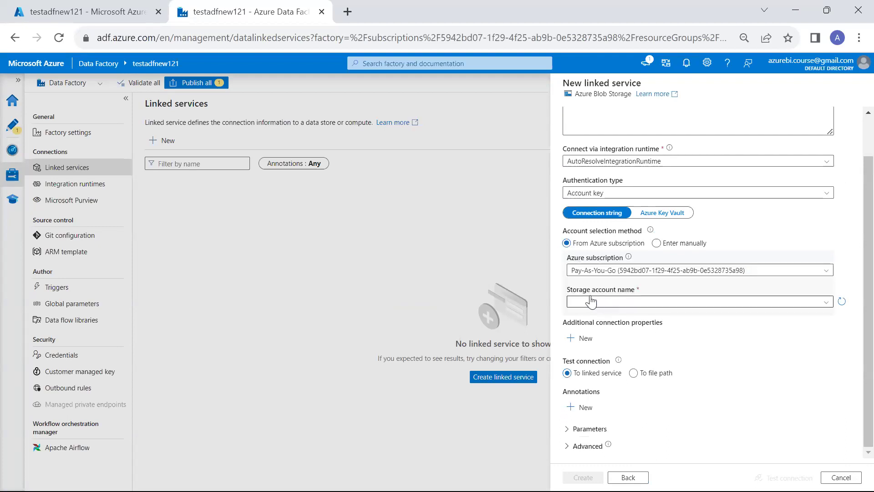
pyautogui.click(591, 301)
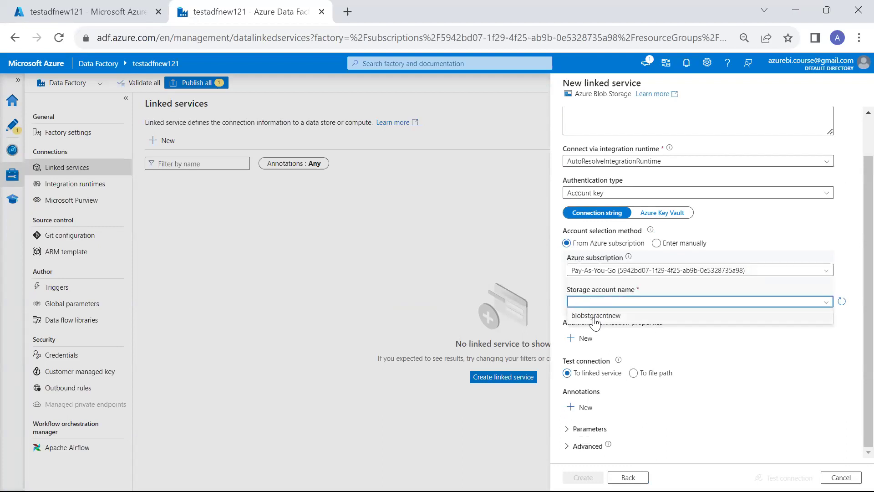
pyautogui.click(594, 317)
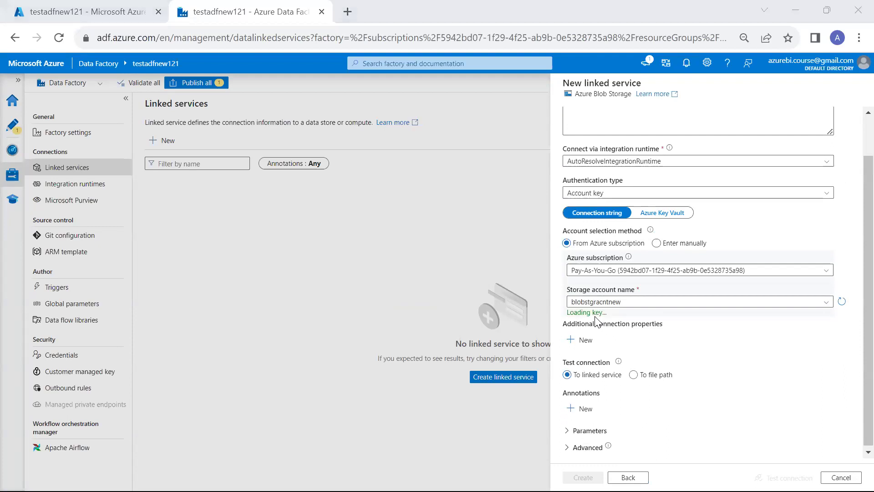
# Check the datalogs container, create the Blob Storage linked service, and begin another new one.
pyautogui.hotkey('alt', 'Tab')
pyautogui.hotkey('alt', 'Tab')
pyautogui.hotkey('alt', 'Tab')
pyautogui.hotkey('alt', 'Tab')
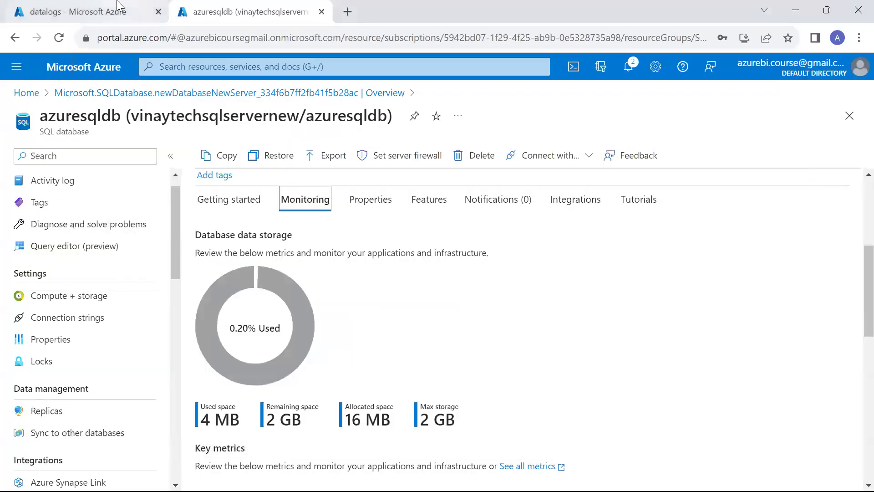
pyautogui.click(120, 7)
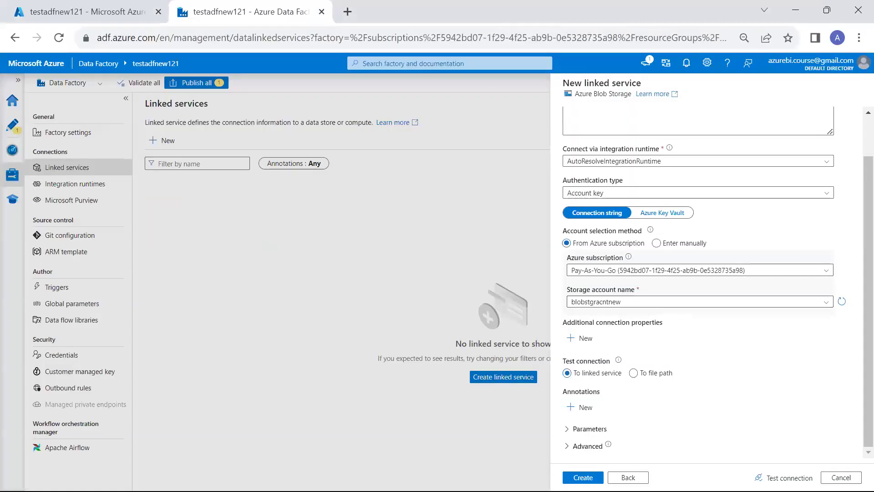
pyautogui.press('Return')
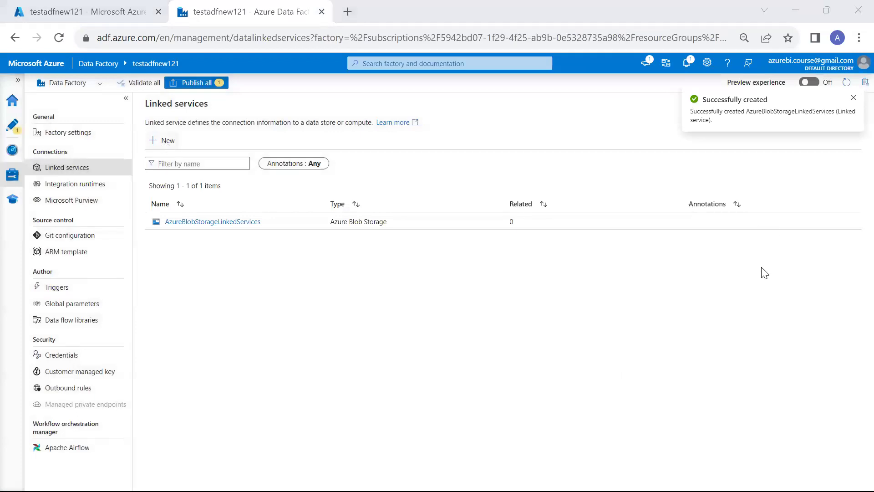
pyautogui.hotkey('alt', 'Tab')
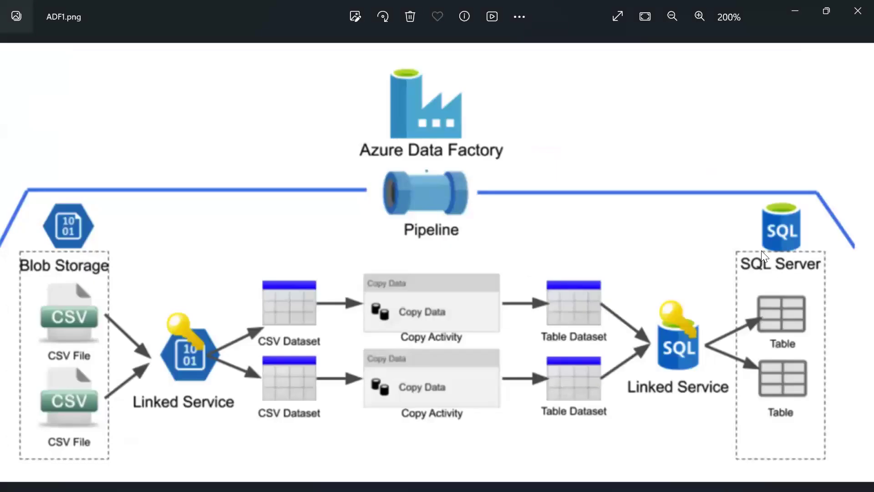
pyautogui.hotkey('alt', 'Tab')
pyautogui.click(162, 140)
# Choose Azure SQL Database from a 'sql' search and correct the linked service name.
pyautogui.write('sql')
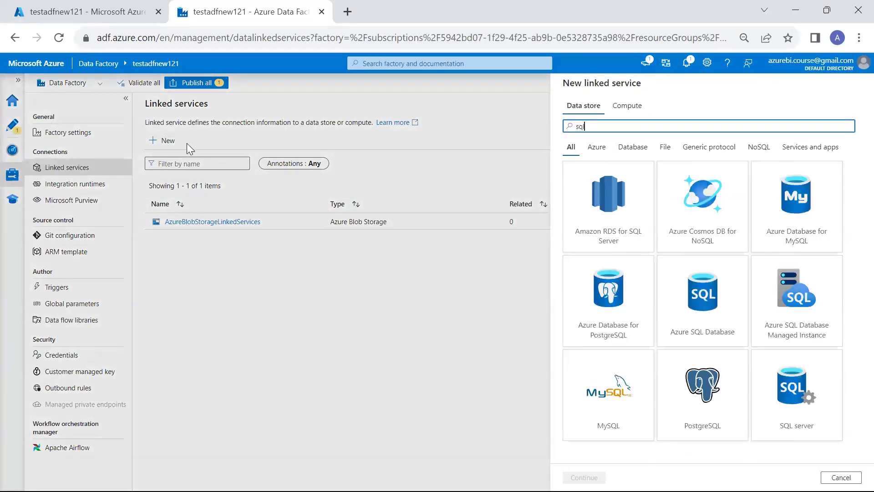
pyautogui.doubleClick(691, 211)
pyautogui.write('LinkedSe')
pyautogui.press('BackSpace')
pyautogui.press('BackSpace')
pyautogui.press('BackSpace')
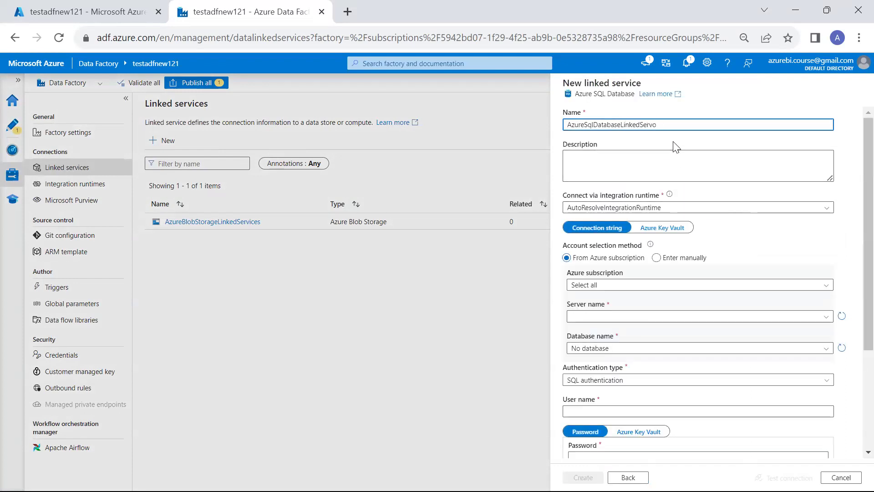
pyautogui.press('BackSpace')
pyautogui.press('BackSpace')
# Select Pay-As-You-Go, server vinaytechsqlservernew and database azuresqldb.
pyautogui.scroll(-2, 676, 147)
pyautogui.click(677, 224)
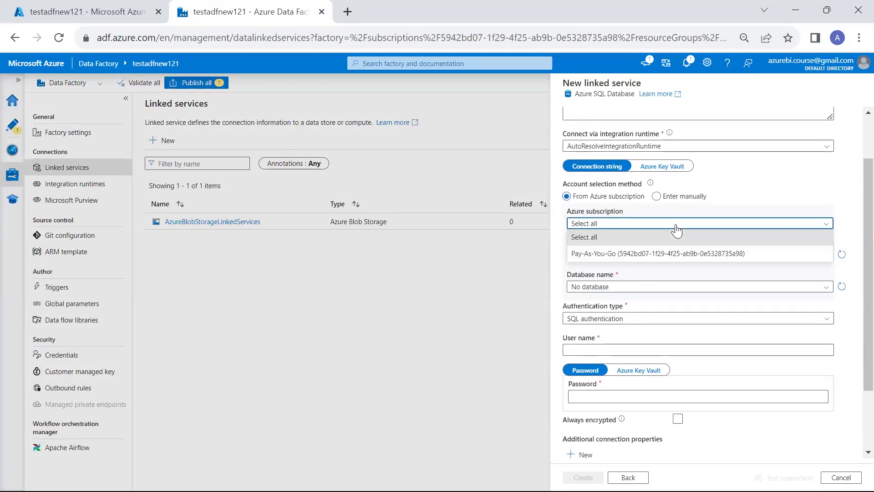
pyautogui.click(676, 258)
pyautogui.click(589, 255)
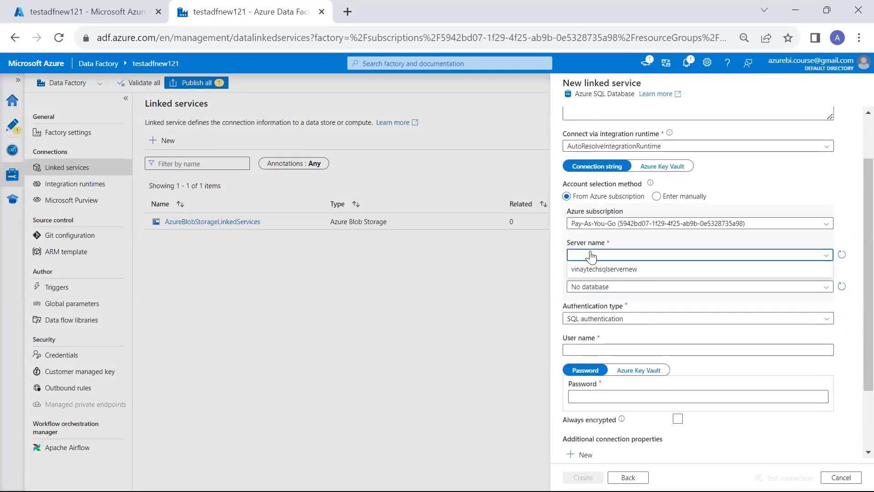
pyautogui.click(592, 269)
pyautogui.scroll(-1, 596, 273)
pyautogui.click(599, 268)
pyautogui.click(601, 281)
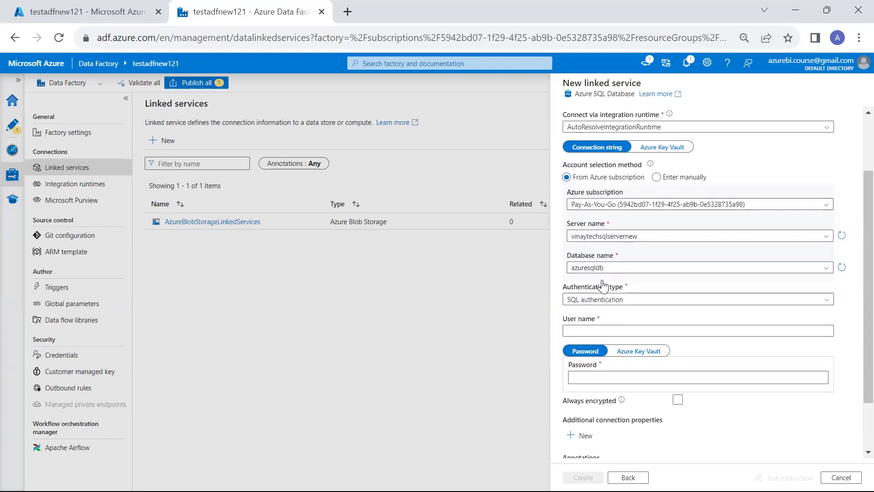
# Clear the mistakenly pasted blob URL from the user name field.
pyautogui.scroll(-1, 628, 331)
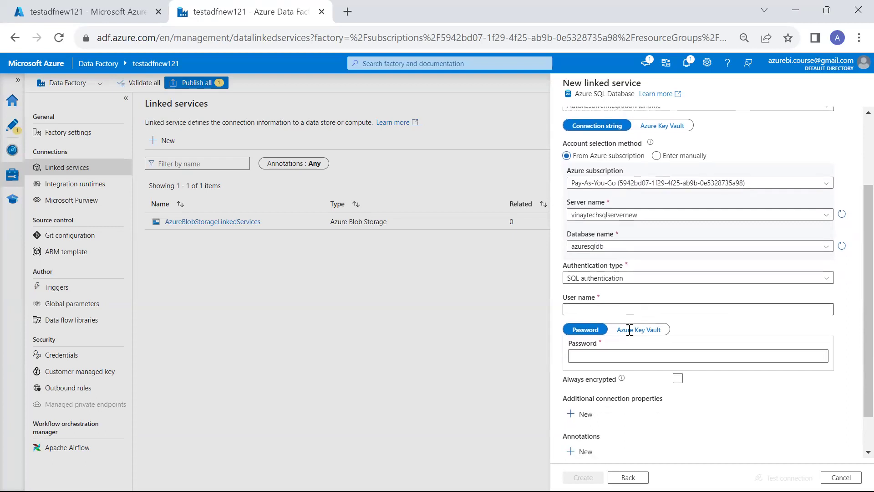
pyautogui.click(657, 277)
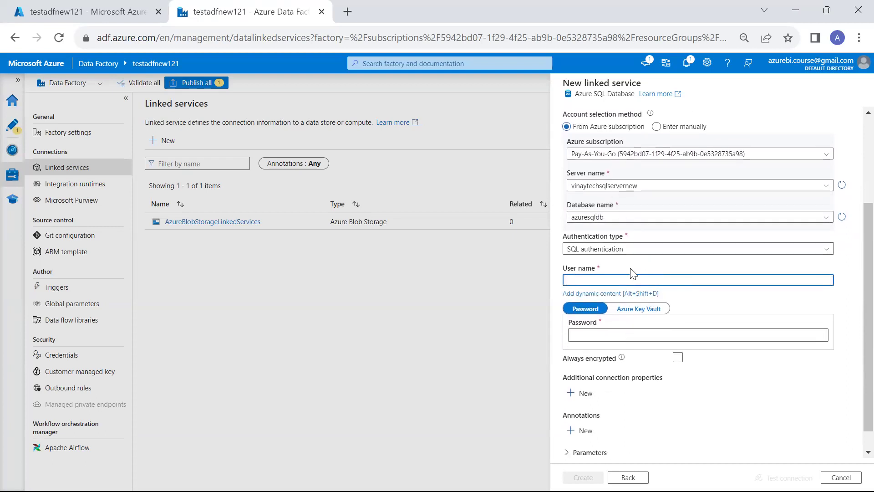
pyautogui.write('https://blobstgracntnew.blob.core.windows.net/datalogs/Datalogsnew.csv')
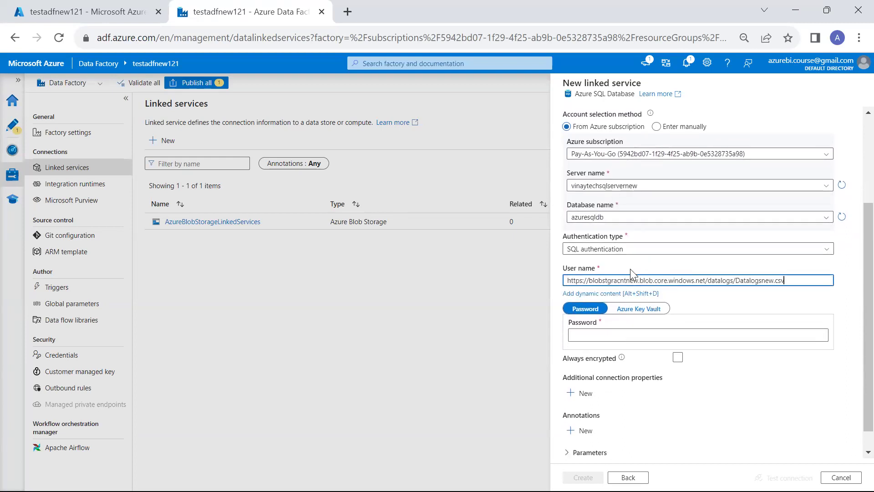
pyautogui.hotkey('ctrl', 'a')
pyautogui.press('BackSpace')
pyautogui.hotkey('alt', 'Tab')
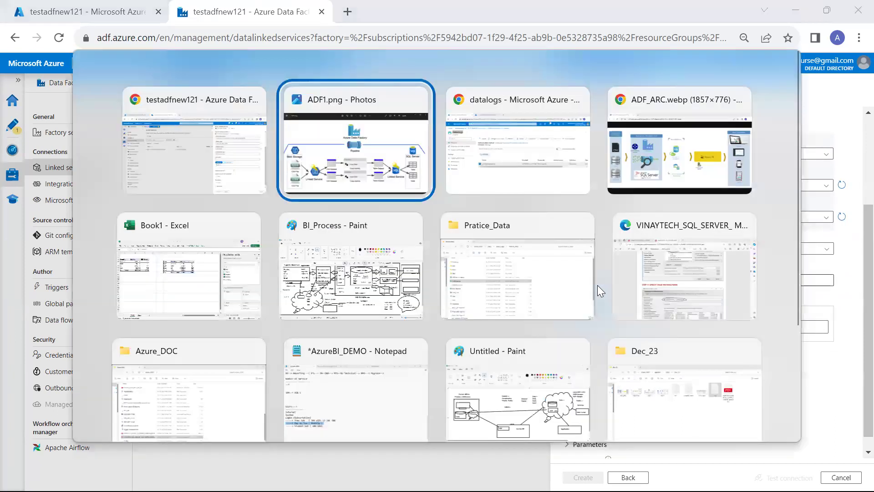
# On vinaytechsqlservernew's networking page, set public access to Selected networks.
pyautogui.hotkey('alt', 'Tab')
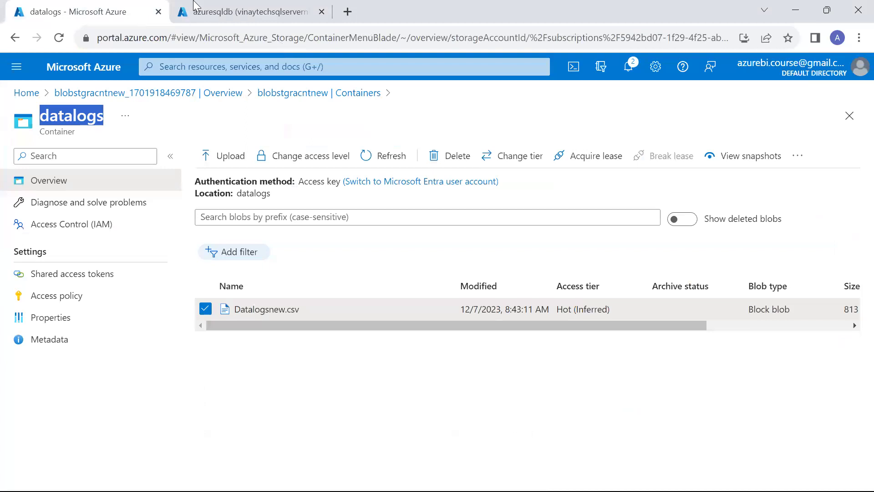
pyautogui.click(195, 8)
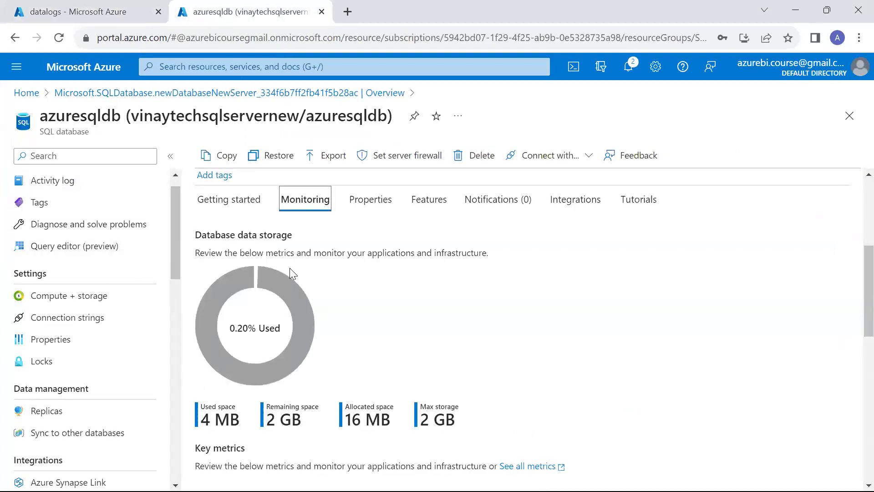
pyautogui.scroll(5, 291, 273)
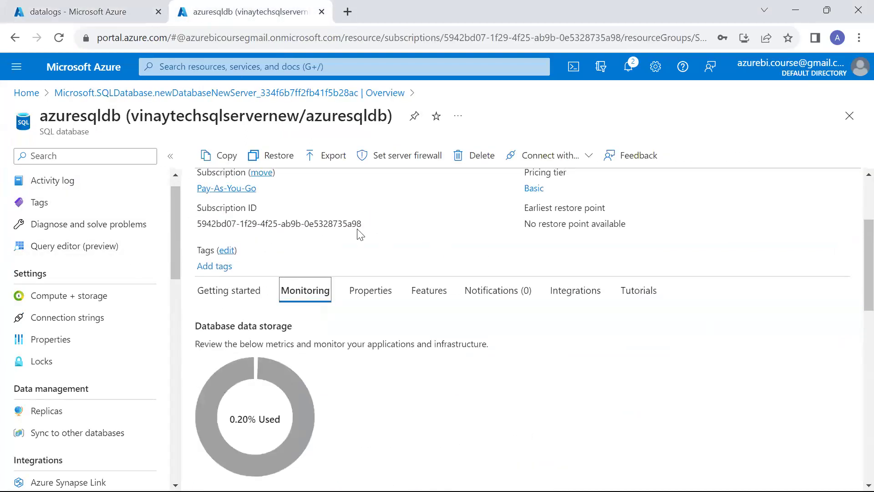
pyautogui.click(396, 155)
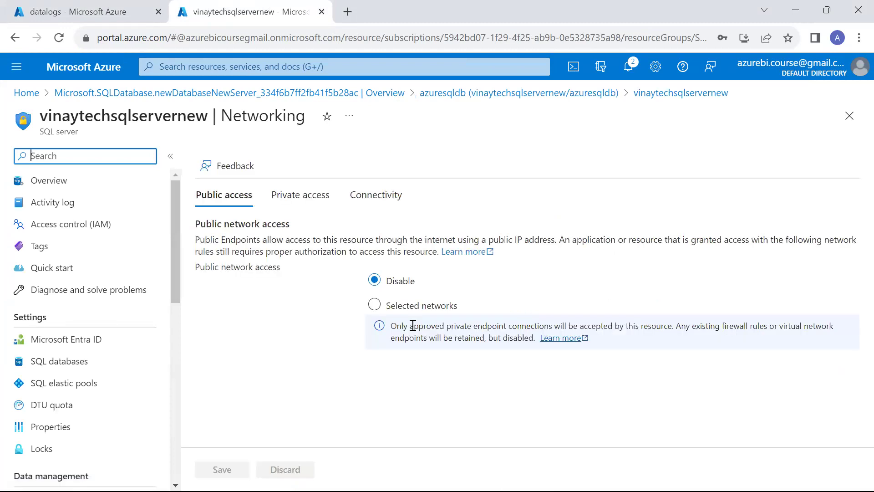
pyautogui.click(416, 305)
pyautogui.scroll(-4, 417, 310)
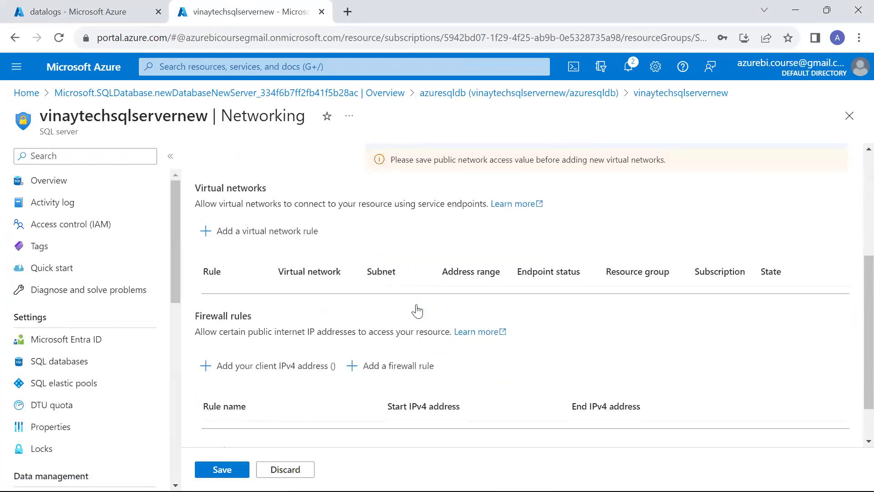
pyautogui.scroll(-1, 417, 311)
# Bring the Untitled Paint hybrid-cloud diagram to the front.
pyautogui.hotkey('alt', 'Tab')
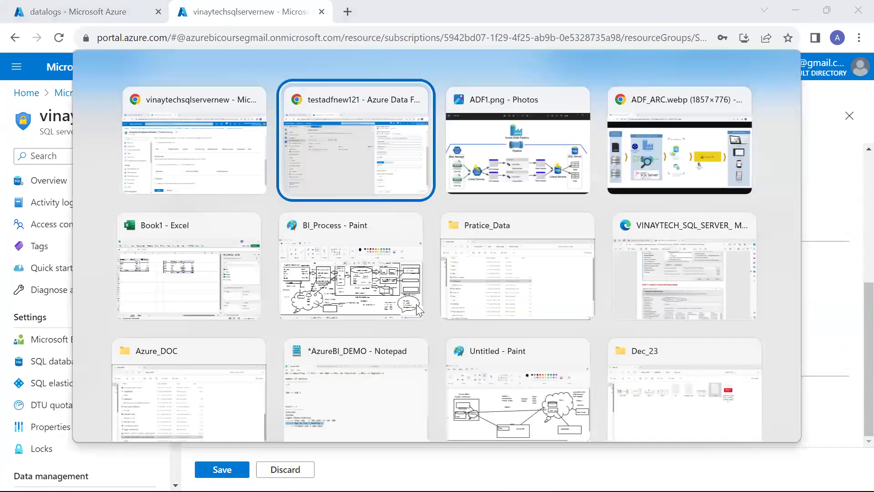
pyautogui.press('Down')
pyautogui.press('Down')
pyautogui.press('Right')
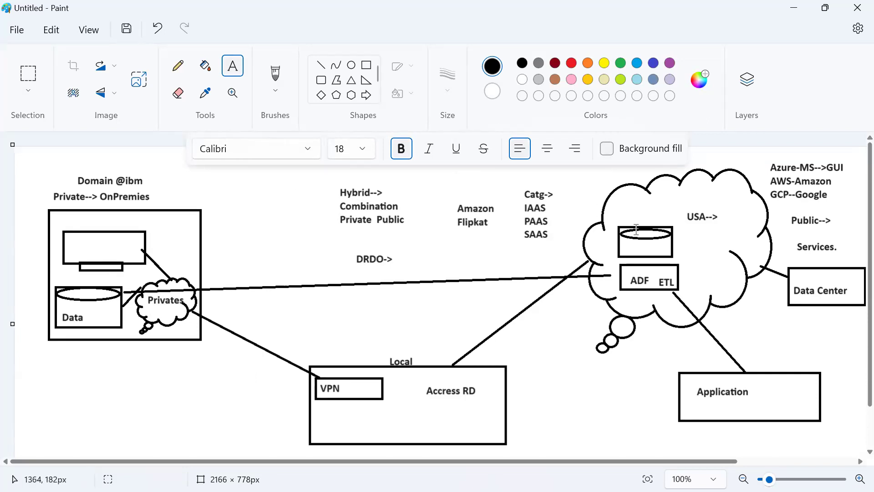
# Add a two-line label 'Any Directy / Sub' below Access RD in the Local box.
pyautogui.click(404, 405)
pyautogui.write('Any D')
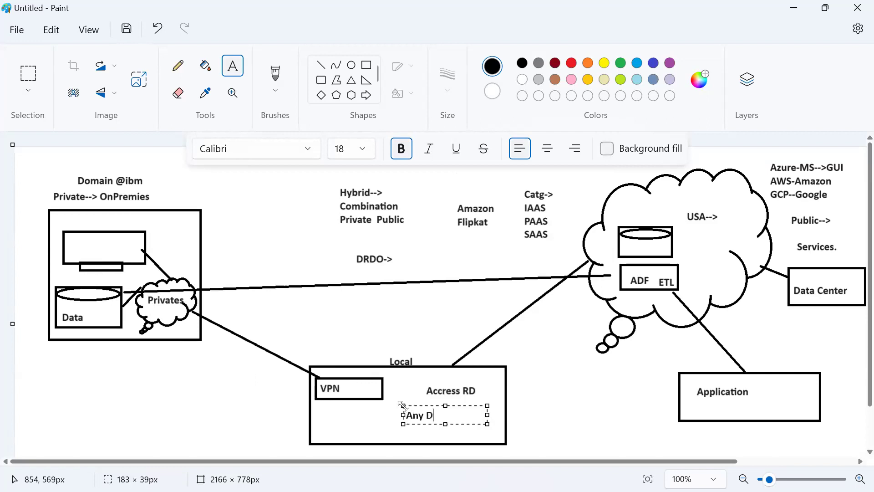
pyautogui.write('irecty')
pyautogui.press('Return')
pyautogui.write('Sub')
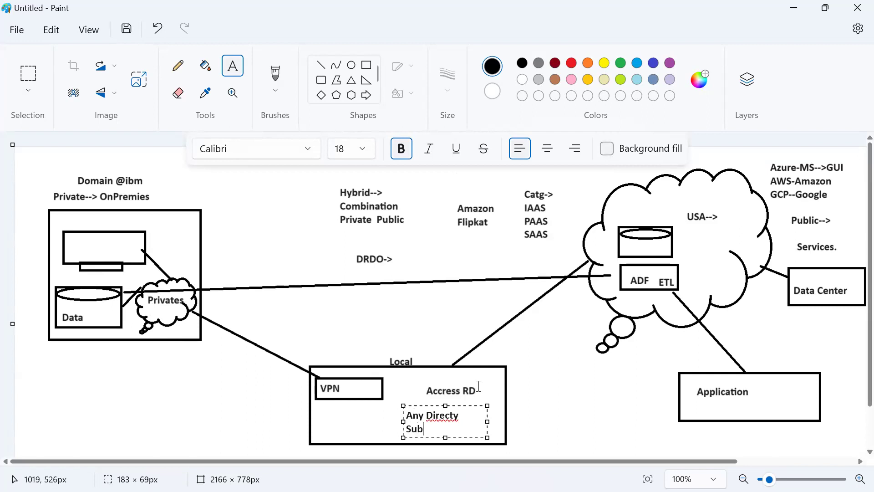
pyautogui.click(388, 174)
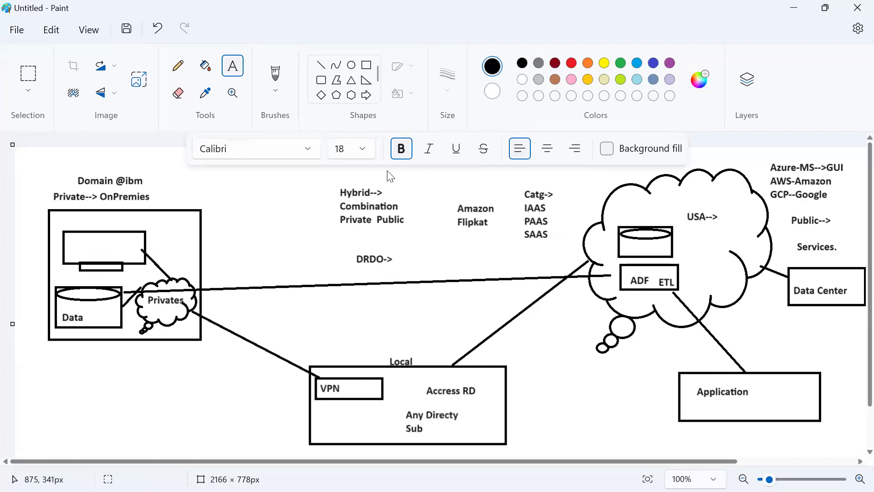
# Add a two-line 'user / pass' label near the cloud bubbles.
pyautogui.click(539, 325)
pyautogui.write('user')
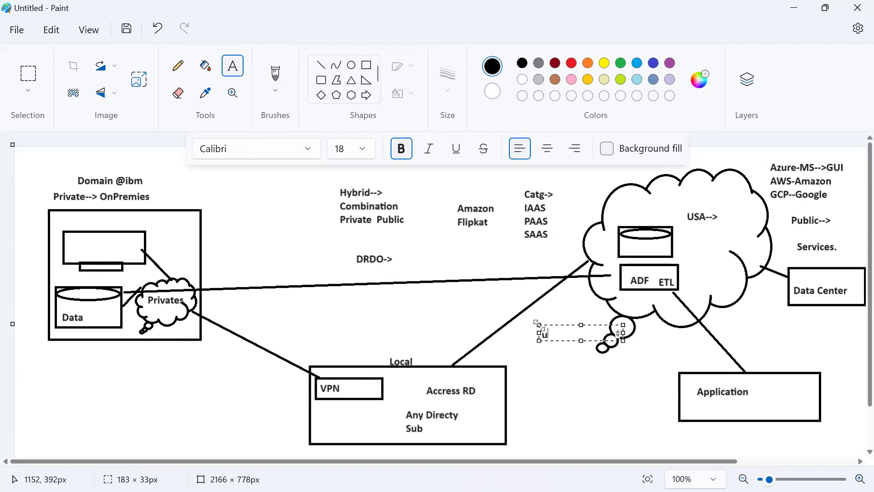
pyautogui.press('Return')
pyautogui.write('pass')
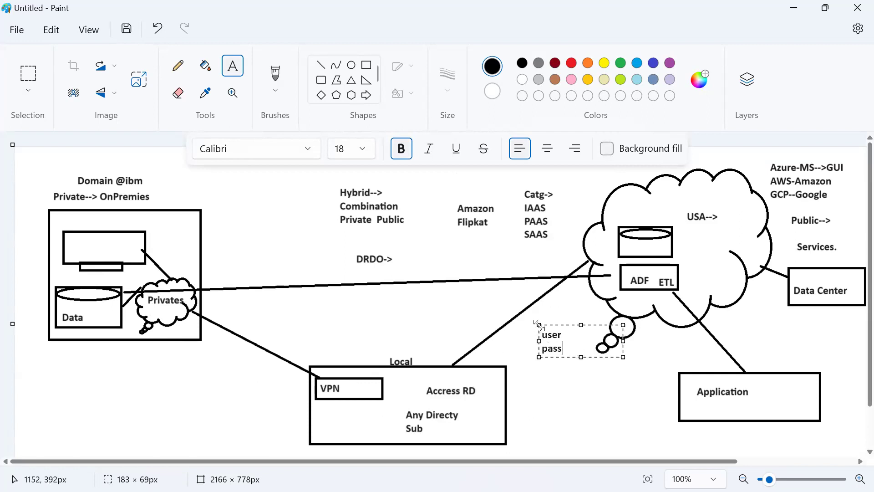
pyautogui.click(521, 383)
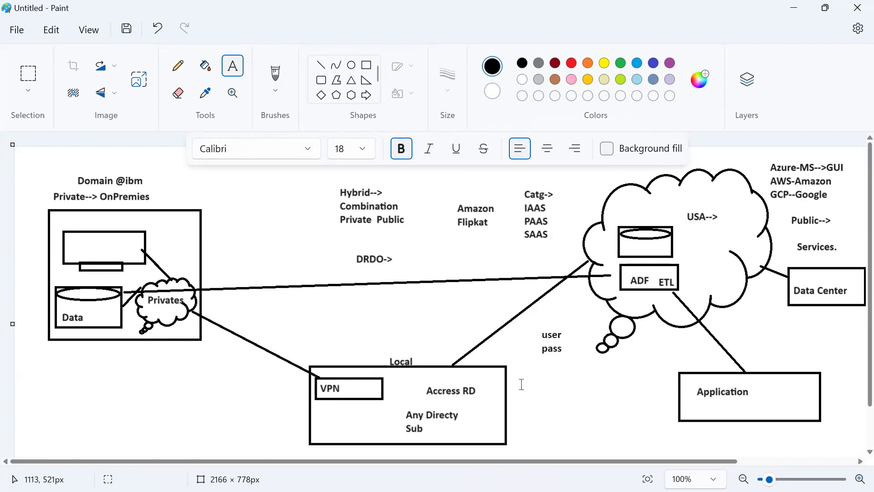
# Draw straight lines linking the Local box to the user label.
pyautogui.click(321, 68)
pyautogui.moveTo(485, 366)
pyautogui.mouseDown()
pyautogui.moveTo(552, 329)
pyautogui.moveTo(570, 339)
pyautogui.moveTo(597, 296)
pyautogui.moveTo(607, 251)
pyautogui.moveTo(618, 247)
pyautogui.mouseUp()
pyautogui.click(471, 391)
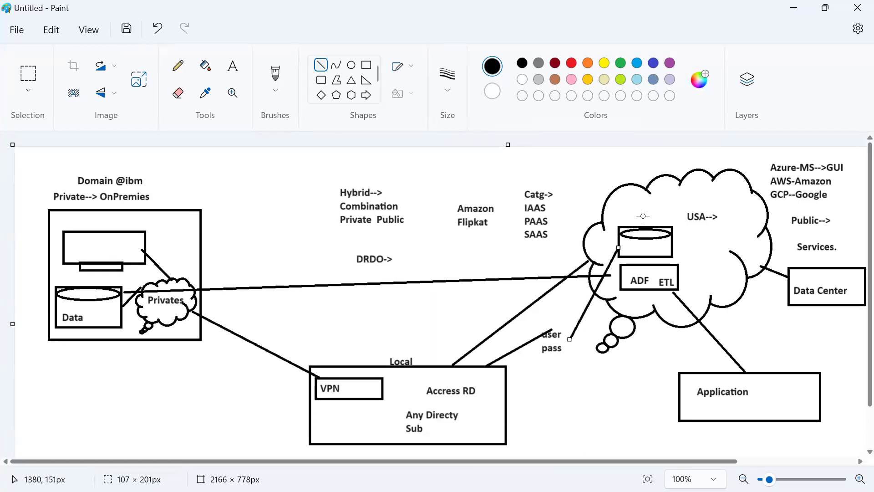
pyautogui.hotkey('alt', 'Tab')
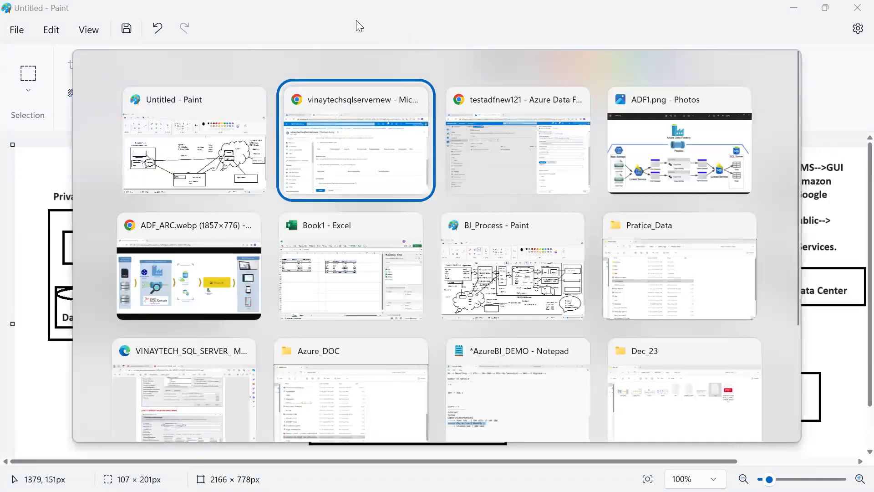
# Search 'what is my public ip' and copy the IPv4 address from whatismyip.com.
pyautogui.hotkey('ctrl', 't')
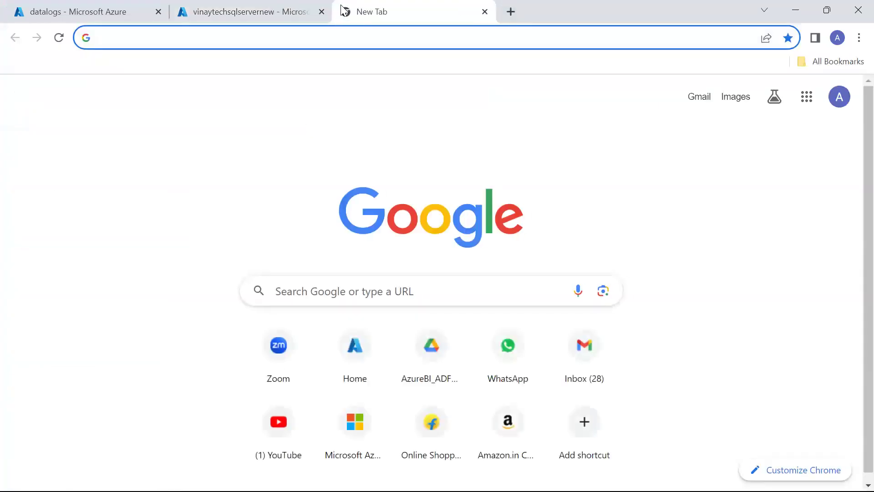
pyautogui.write('p')
pyautogui.press('BackSpace')
pyautogui.press('BackSpace')
pyautogui.write('what')
pyautogui.press('Down')
pyautogui.press('Down')
pyautogui.press('Down')
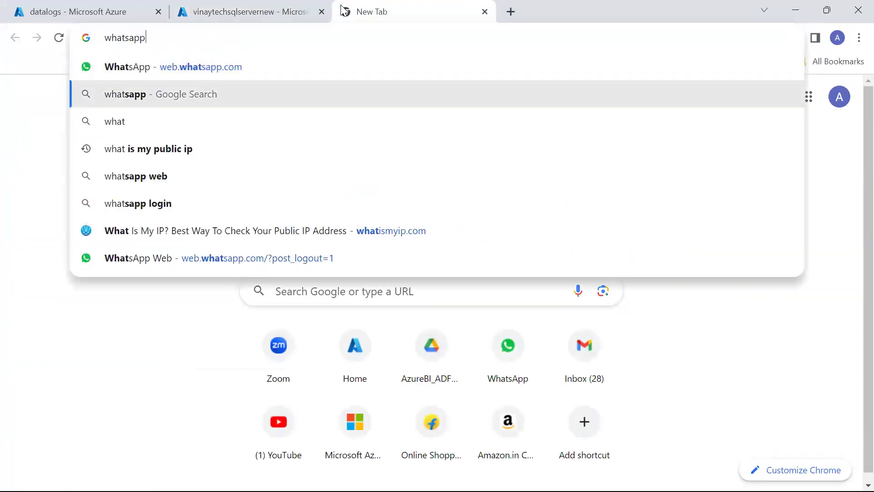
pyautogui.press('Return')
pyautogui.click(376, 223)
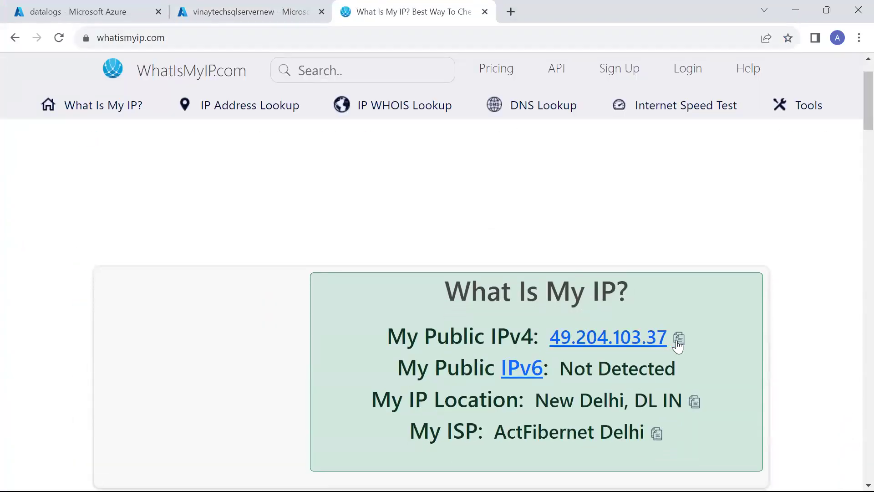
pyautogui.click(678, 338)
pyautogui.click(278, 10)
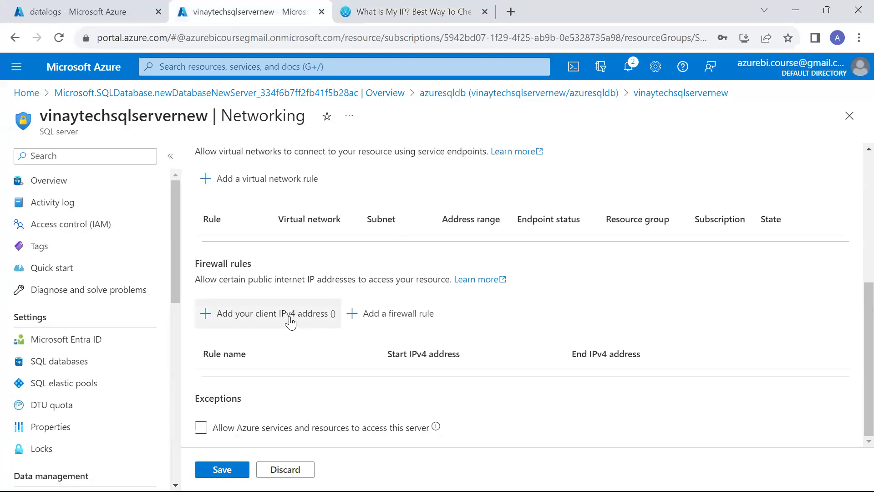
# Add a firewall rule with the pasted client IP as start and end, allow Azure services, and save.
pyautogui.click(248, 314)
pyautogui.scroll(-1, 430, 356)
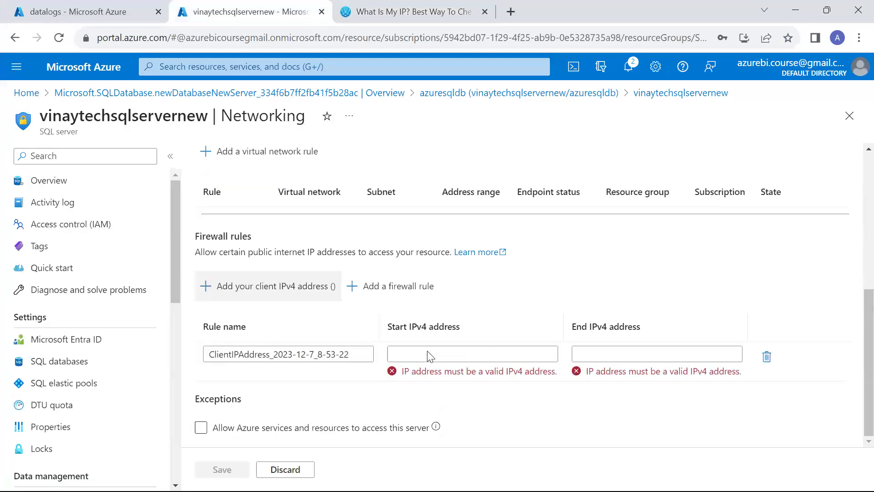
pyautogui.click(430, 355)
pyautogui.hotkey('ctrl', 'v')
pyautogui.click(587, 354)
pyautogui.hotkey('ctrl', 'v')
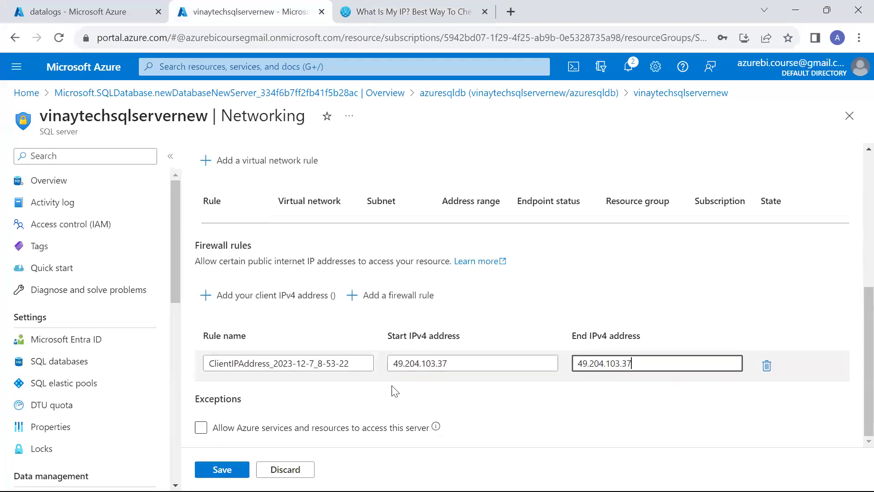
pyautogui.click(201, 428)
pyautogui.click(222, 469)
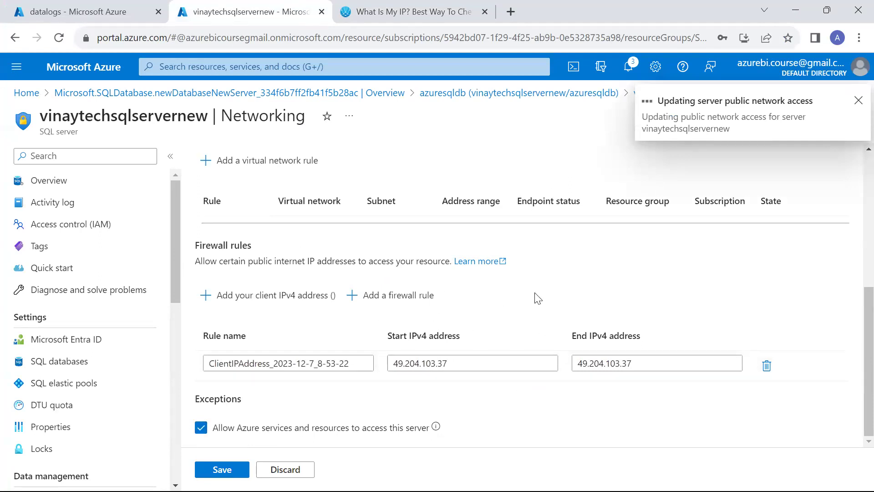
# Open the azuresqldb Query editor and copy the server login name.
pyautogui.click(444, 93)
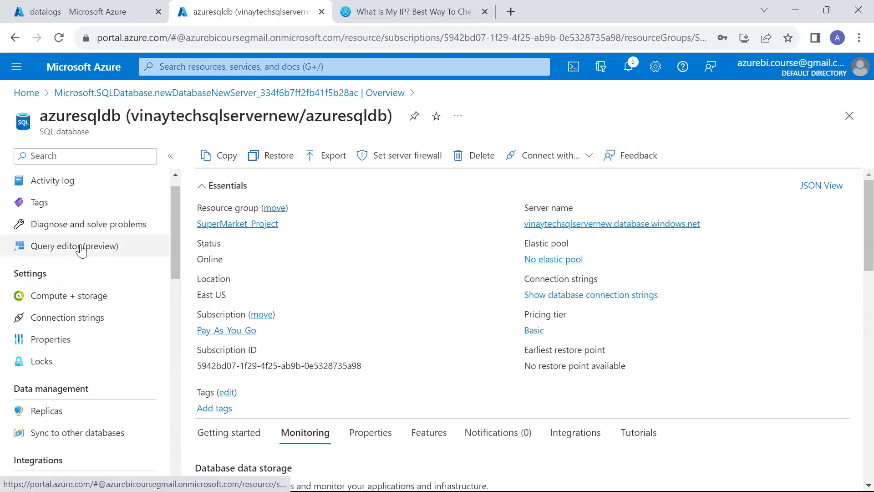
pyautogui.press('super')
pyautogui.write('sq')
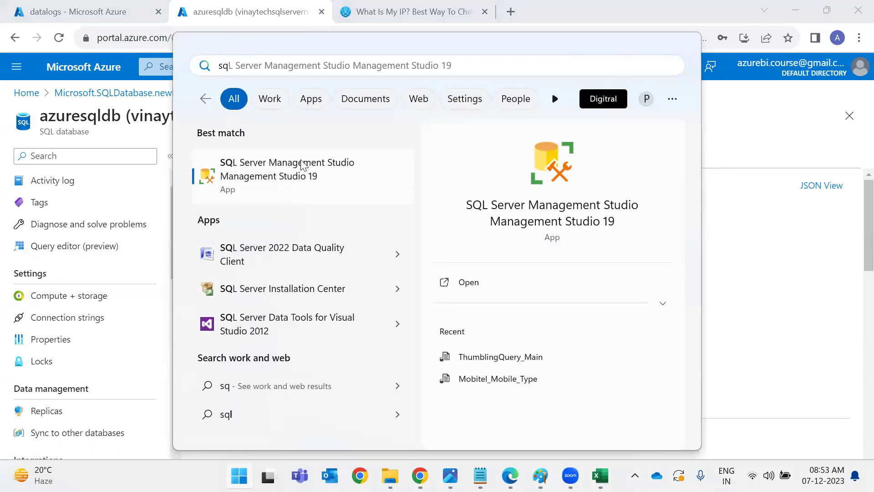
pyautogui.press('Escape')
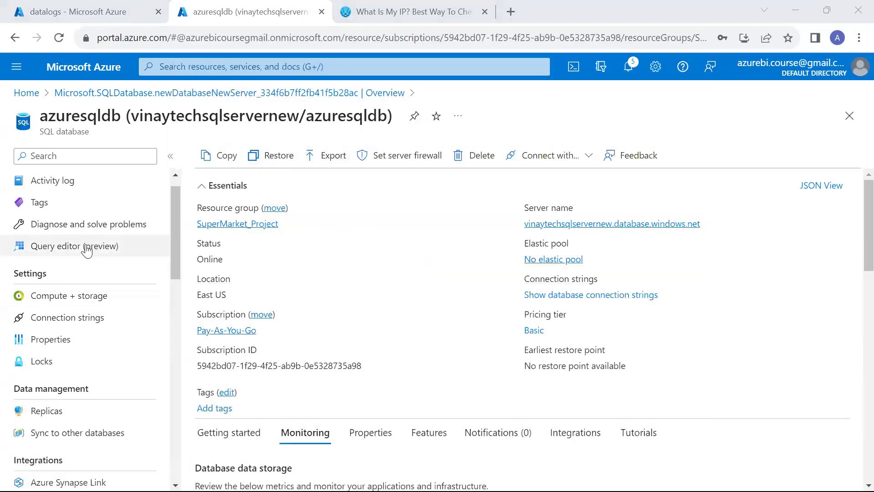
pyautogui.click(85, 249)
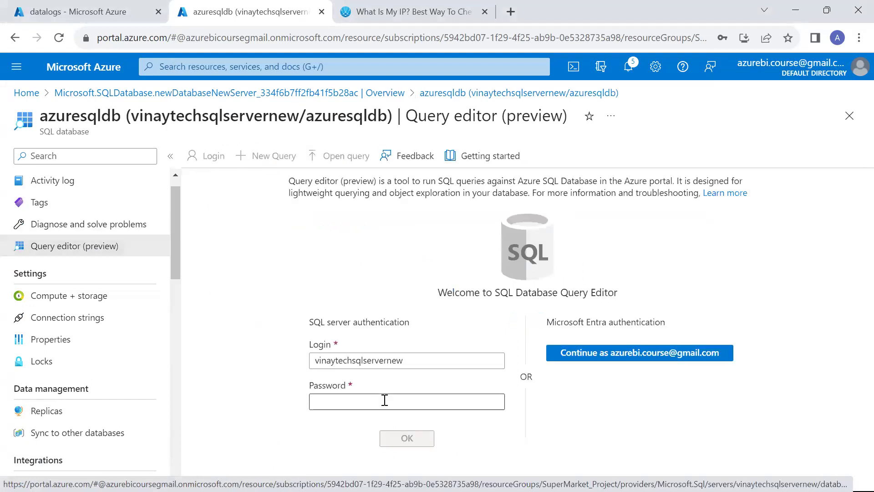
pyautogui.doubleClick(371, 361)
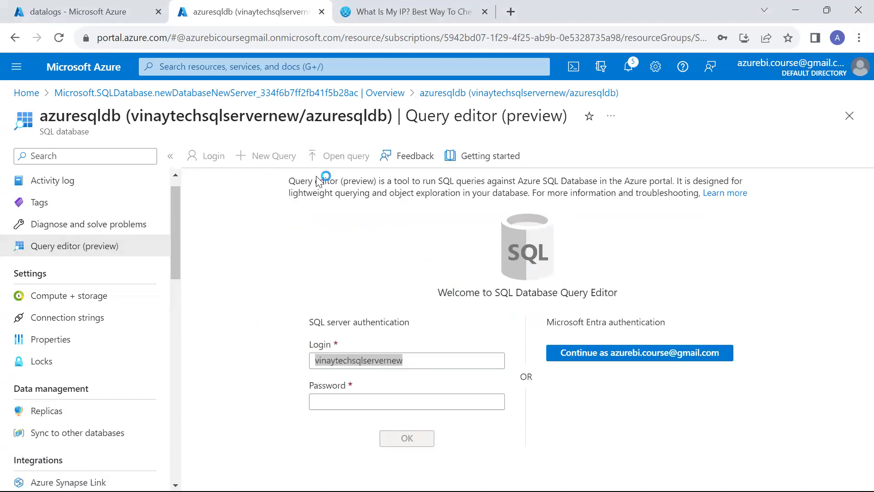
pyautogui.hotkey('alt', 'Tab')
pyautogui.press('Tab')
# Enter the pasted login as user name and the SQL password in the linked service form.
pyautogui.click(648, 280)
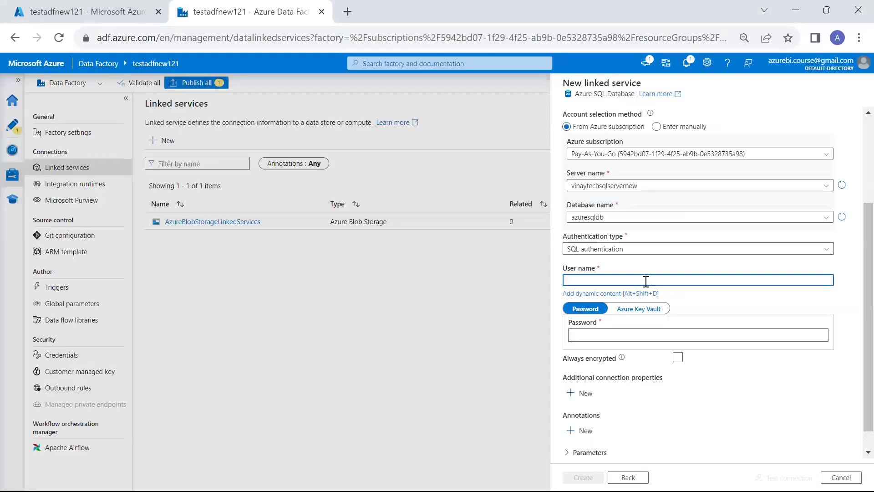
pyautogui.hotkey('ctrl', 'v')
pyautogui.click(647, 327)
pyautogui.write('••••••••')
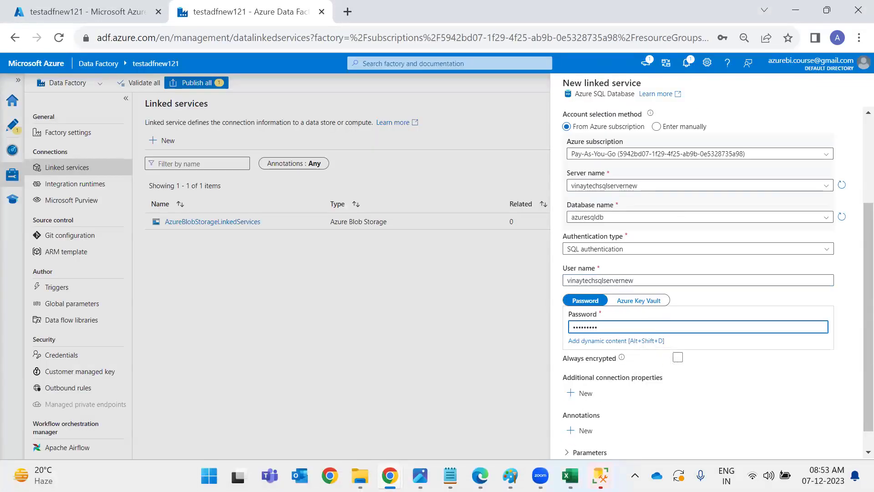
pyautogui.hotkey('alt', 'Tab')
pyautogui.click(648, 430)
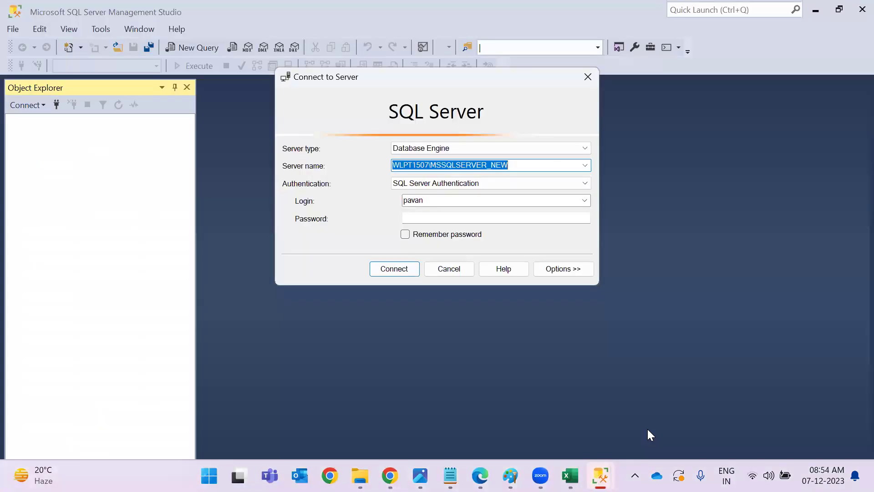
pyautogui.press('Escape')
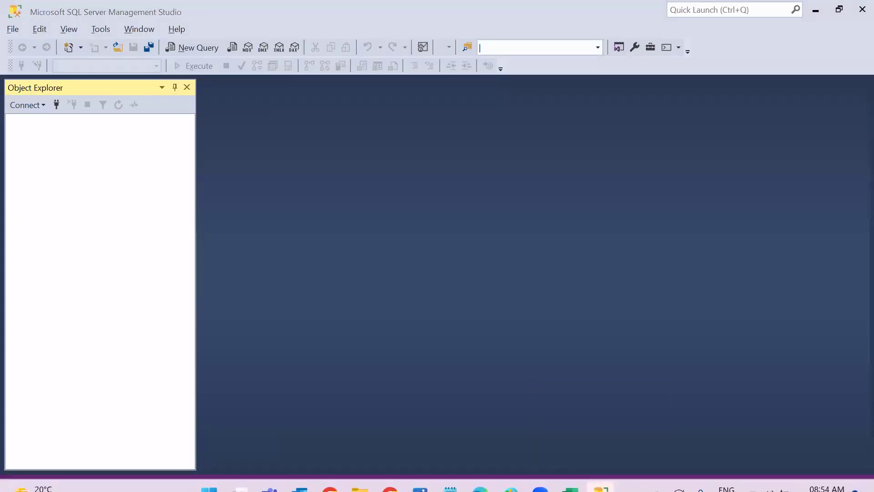
pyautogui.hotkey('alt', 'Tab')
pyautogui.hotkey('alt', 'Tab')
pyautogui.press('Tab')
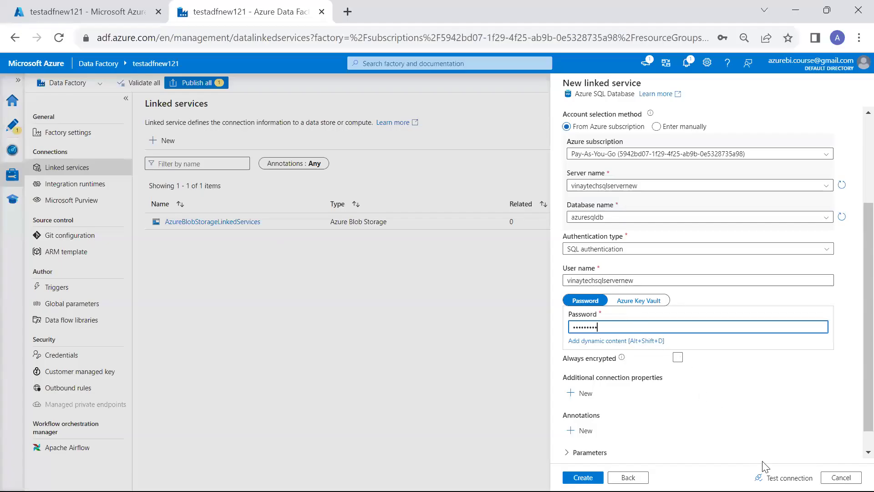
# Test the connection and create the AzureSqlDatabaseLinkedServices linked service.
pyautogui.click(783, 477)
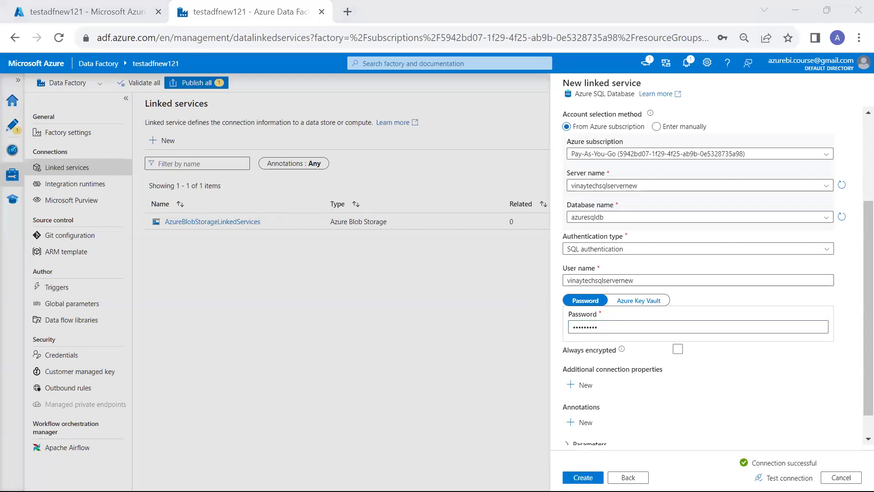
pyautogui.click(583, 477)
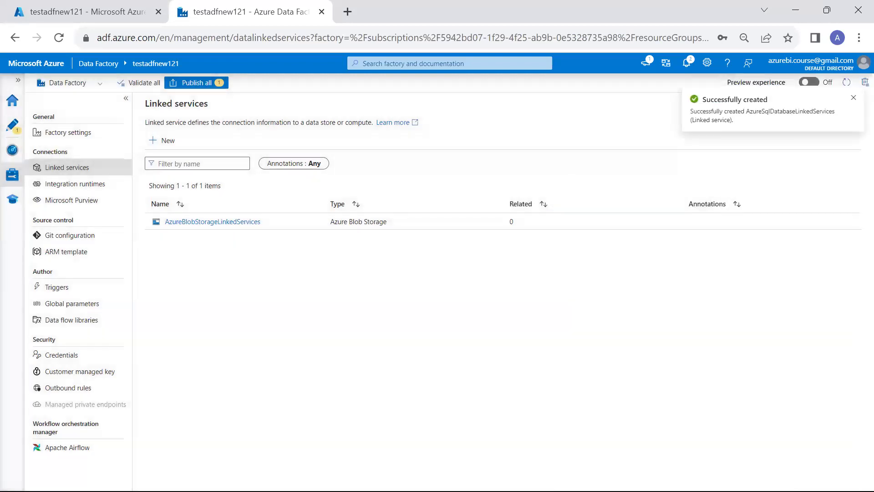
pyautogui.click(10, 126)
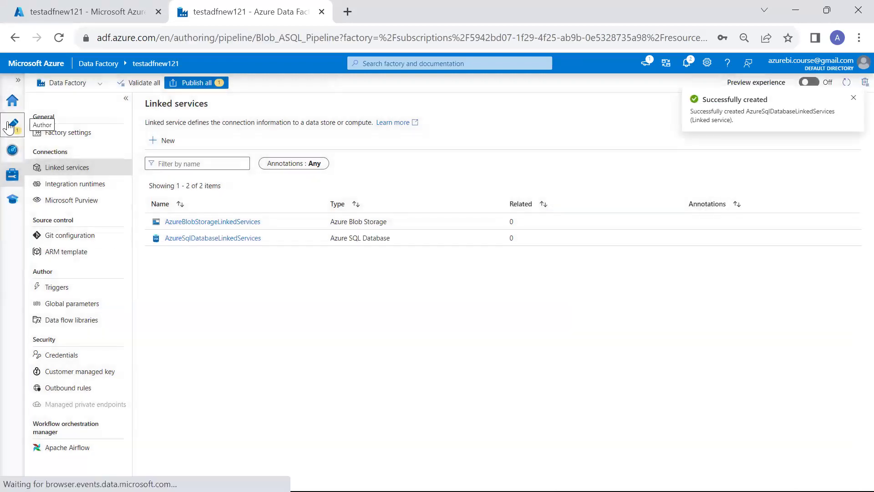
# Tick the ADF1.png components, circle the upper Table Dataset, and add a Copy data activity to the pipeline.
pyautogui.hotkey('alt', 'Tab')
pyautogui.hotkey('alt', 'Tab')
pyautogui.hotkey('alt', 'Tab')
pyautogui.hotkey('alt', 'Tab')
pyautogui.hotkey('alt', 'Tab')
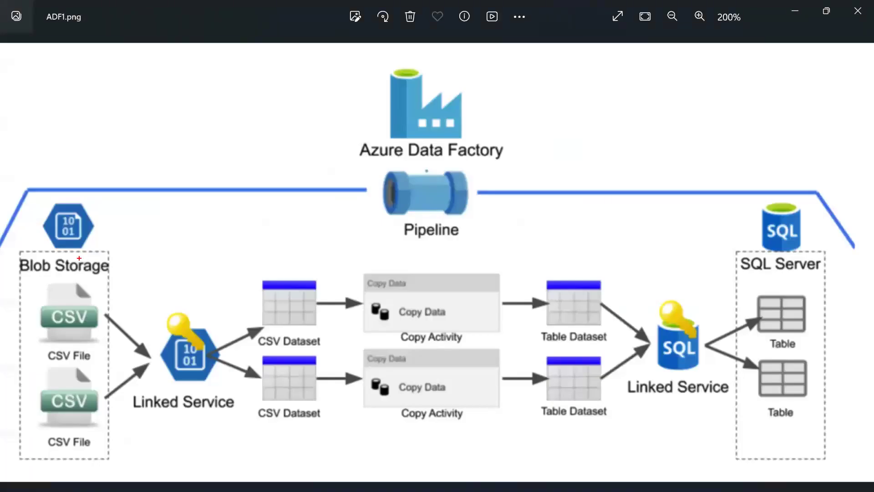
pyautogui.moveTo(40, 190); pyautogui.dragTo(136, 98)
pyautogui.moveTo(348, 204); pyautogui.dragTo(460, 168)
pyautogui.moveTo(699, 223); pyautogui.dragTo(741, 122)
pyautogui.moveTo(192, 293); pyautogui.dragTo(251, 223)
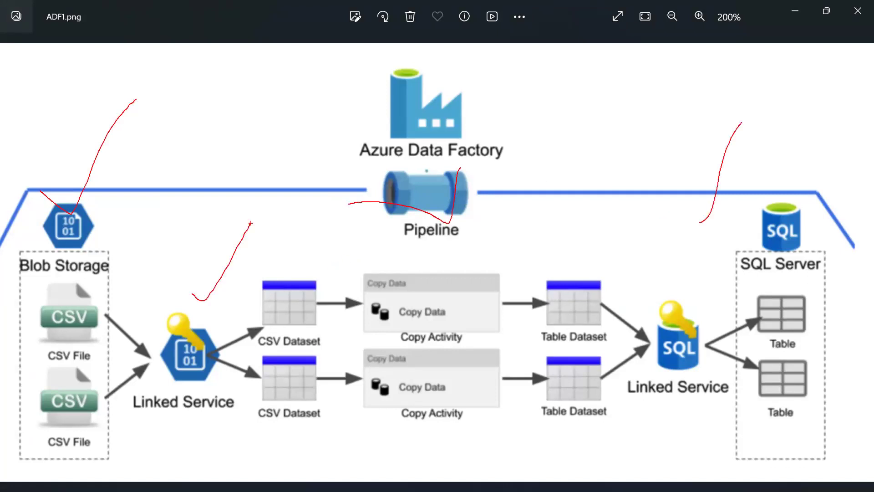
pyautogui.moveTo(660, 272); pyautogui.dragTo(738, 222)
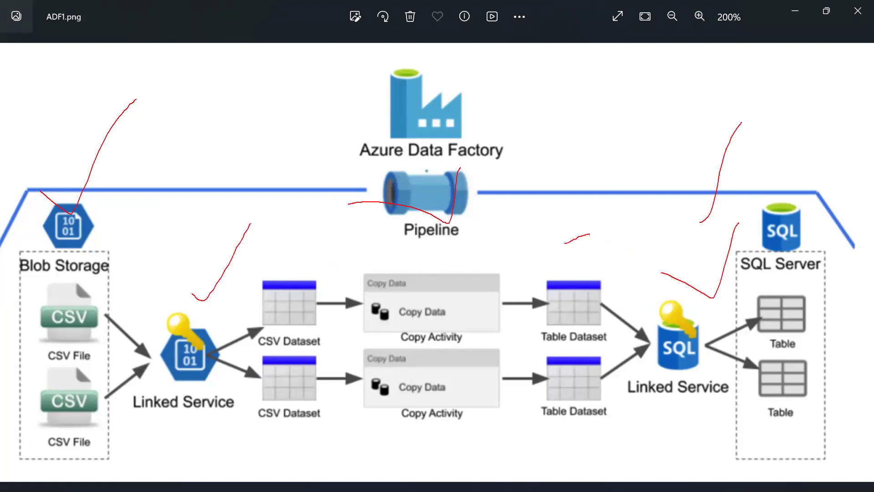
pyautogui.moveTo(443, 273); pyautogui.dragTo(546, 162)
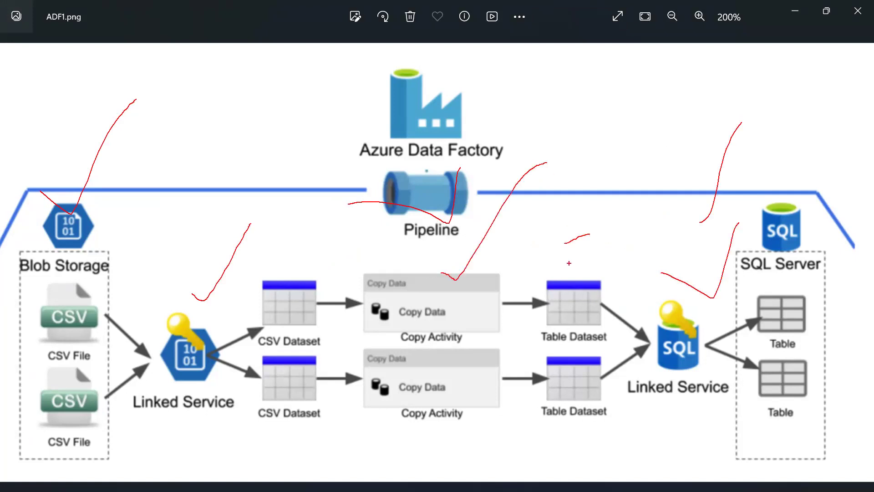
pyautogui.moveTo(569, 312)
pyautogui.mouseDown()
pyautogui.moveTo(530, 349)
pyautogui.moveTo(619, 328)
pyautogui.moveTo(544, 313)
pyautogui.mouseUp()
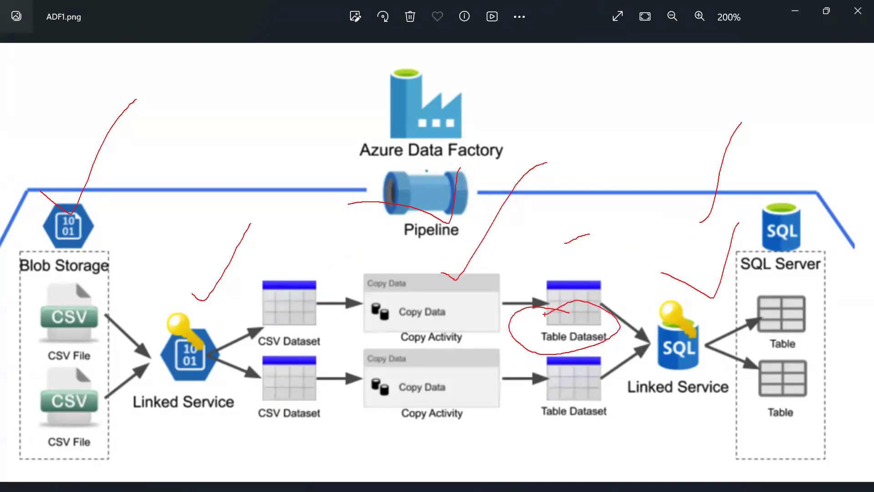
pyautogui.hotkey('alt', 'Tab')
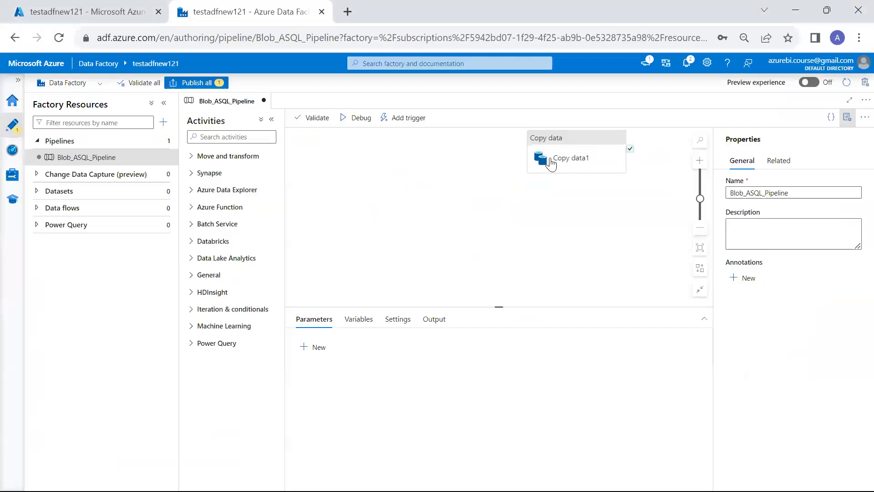
pyautogui.moveTo(551, 163); pyautogui.dragTo(396, 171)
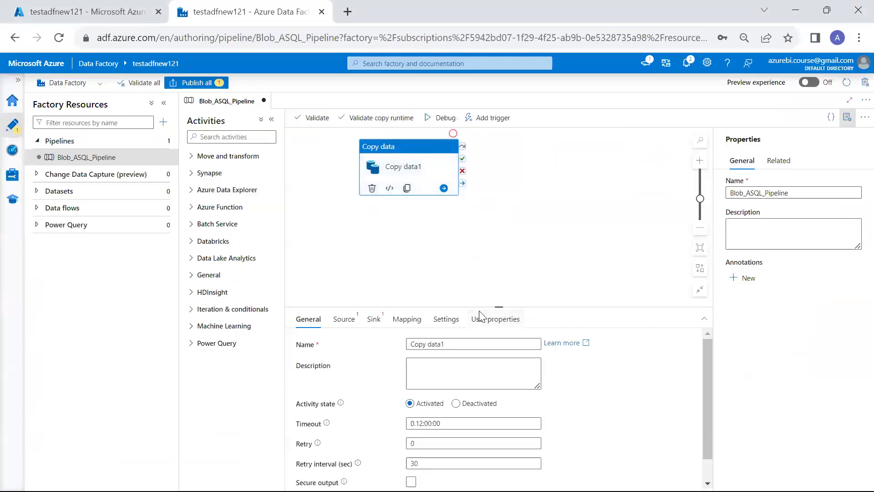
# Start a new Azure Blob Storage DelimitedText source dataset for the Copy data activity.
pyautogui.click(463, 306)
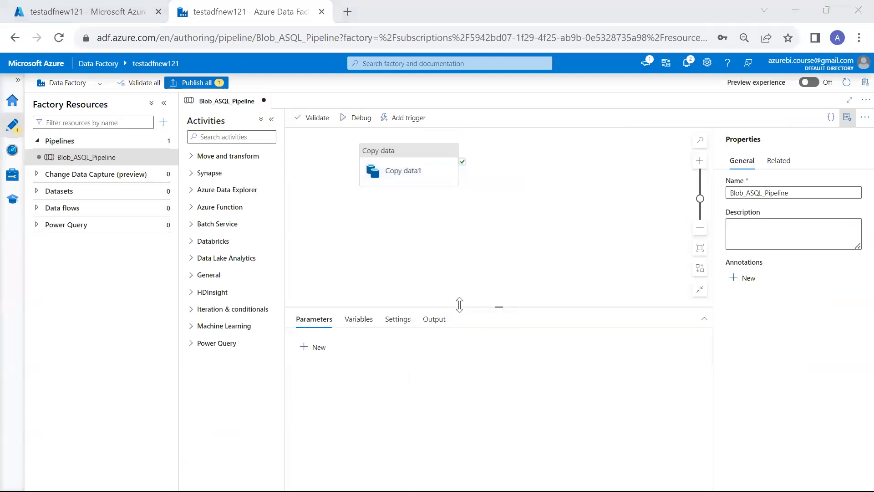
pyautogui.click(421, 178)
pyautogui.click(351, 219)
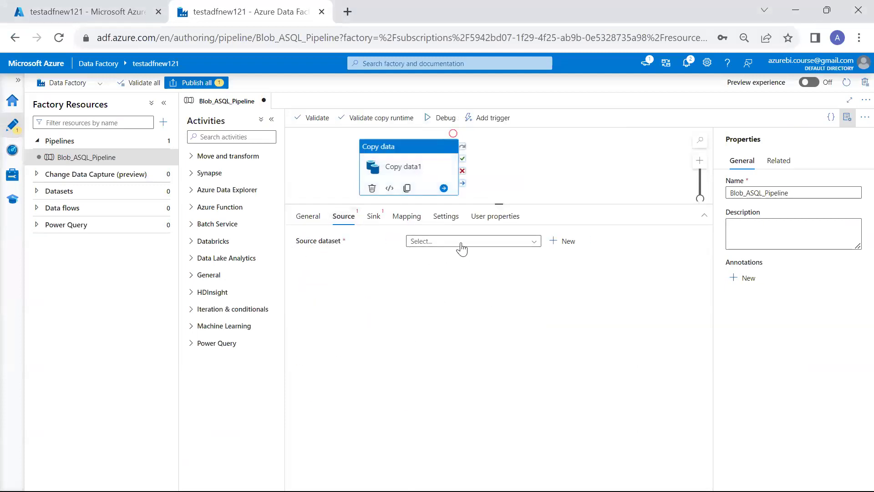
pyautogui.click(577, 241)
pyautogui.write('blo')
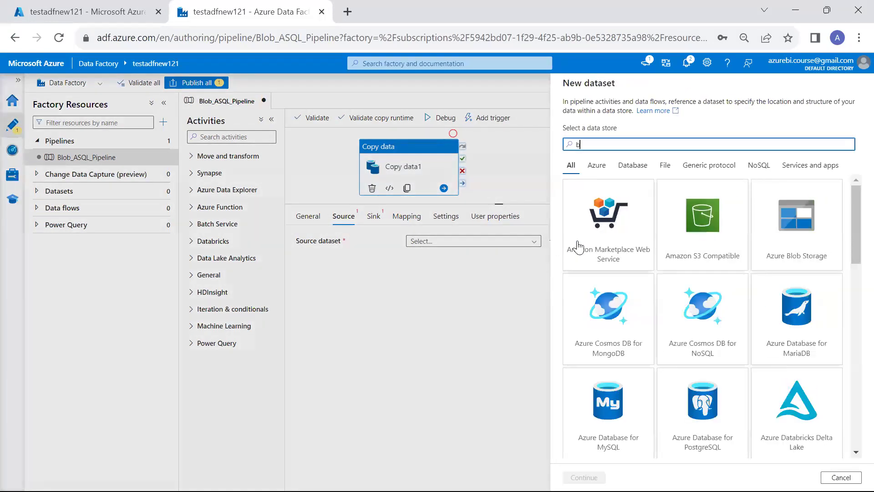
pyautogui.doubleClick(607, 252)
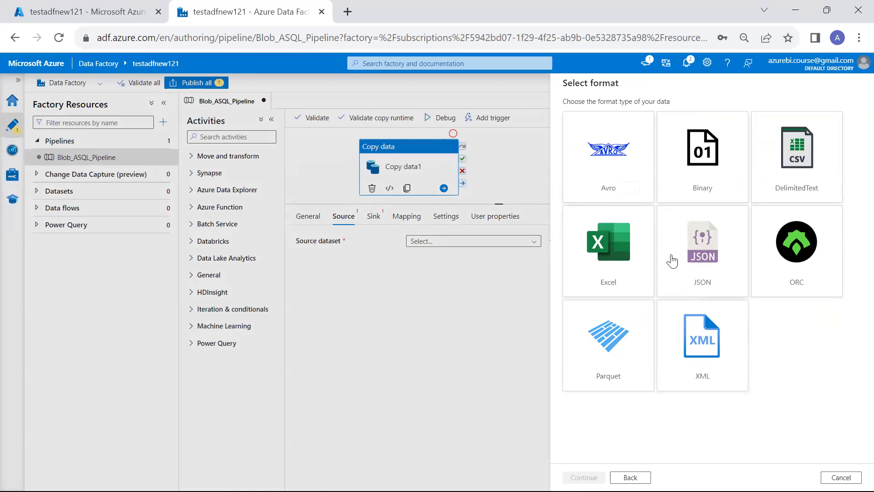
pyautogui.click(793, 182)
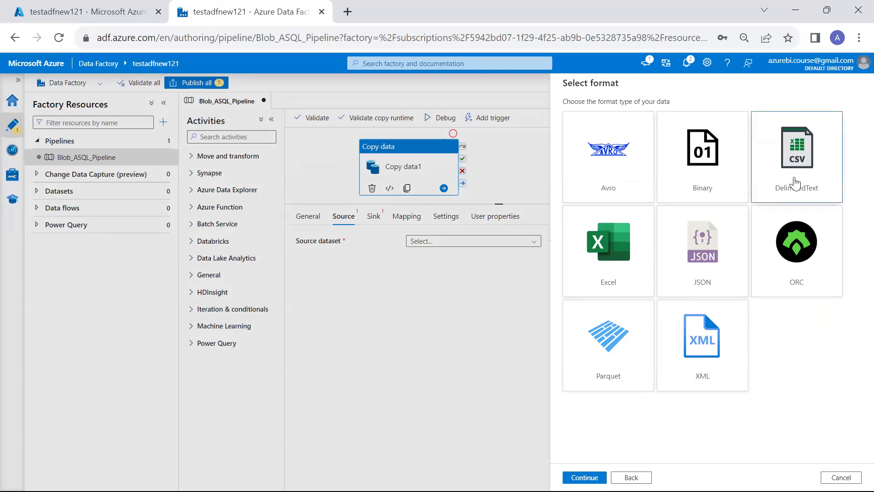
pyautogui.click(585, 477)
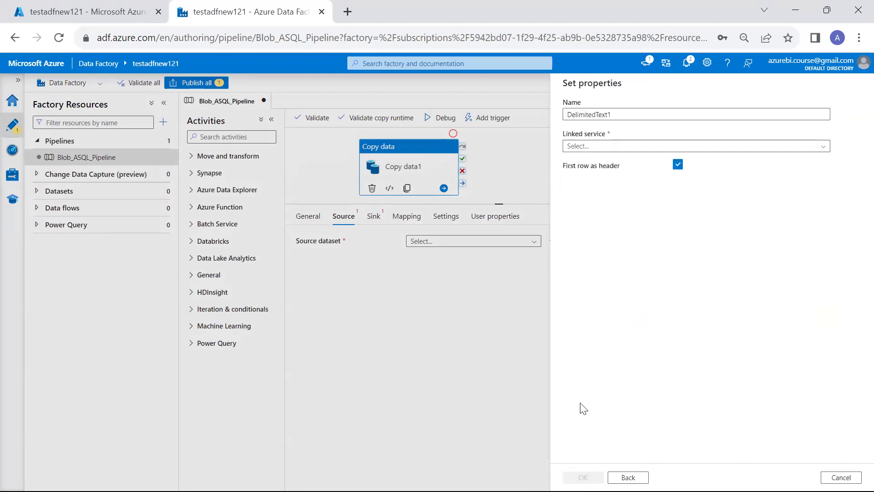
# Name the dataset Blob_Source_DS and link it to AzureBlobStorageLinkedServices.
pyautogui.click(640, 109)
pyautogui.hotkey('ctrl', 'a')
pyautogui.write('B')
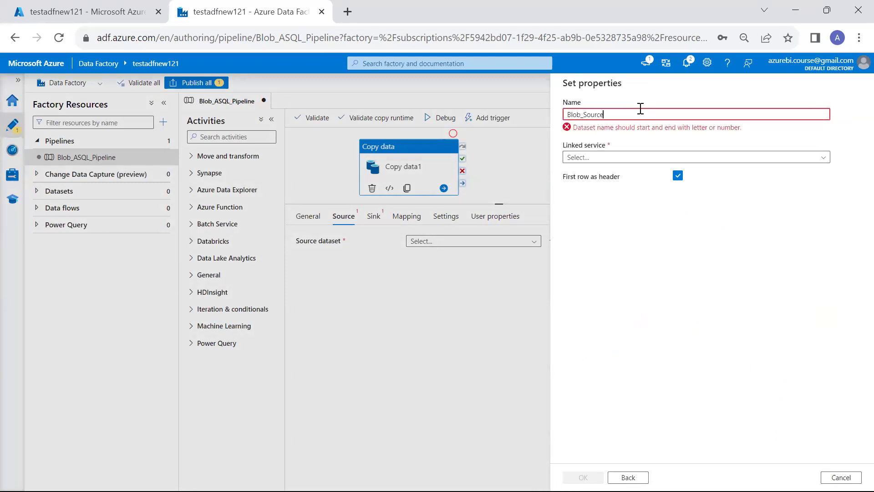
pyautogui.press('BackSpace')
pyautogui.press('BackSpace')
pyautogui.write('DS')
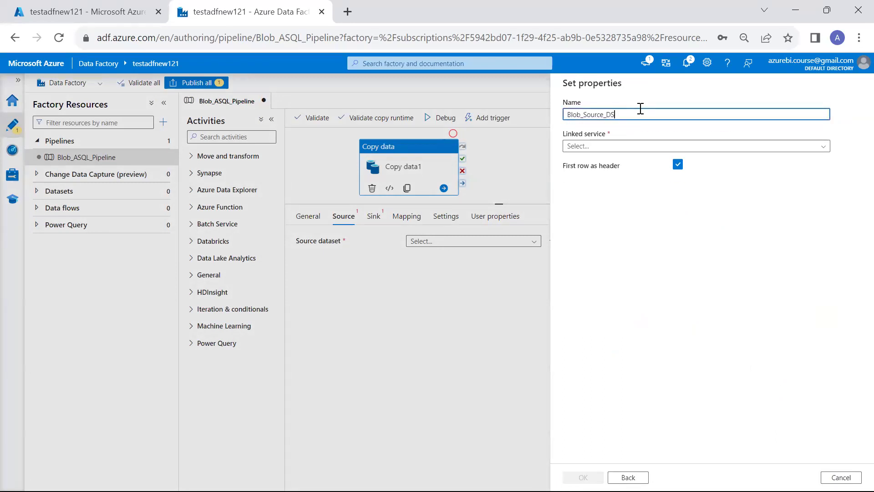
pyautogui.click(602, 145)
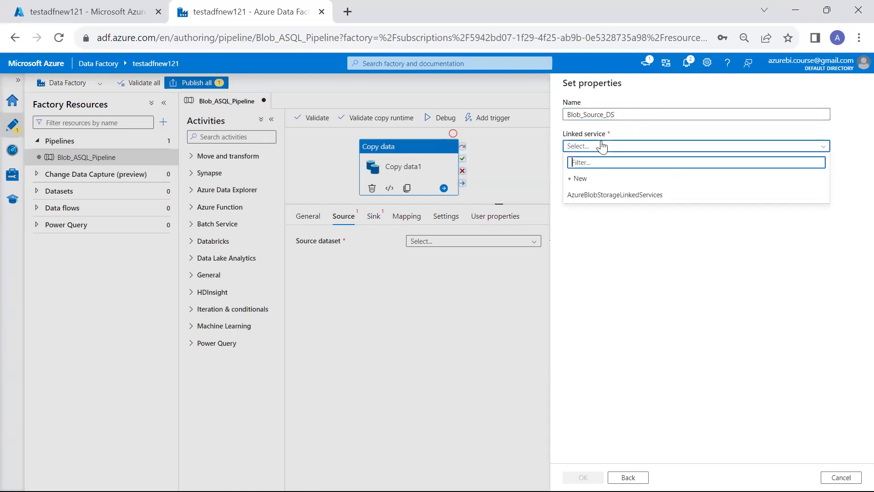
pyautogui.click(595, 195)
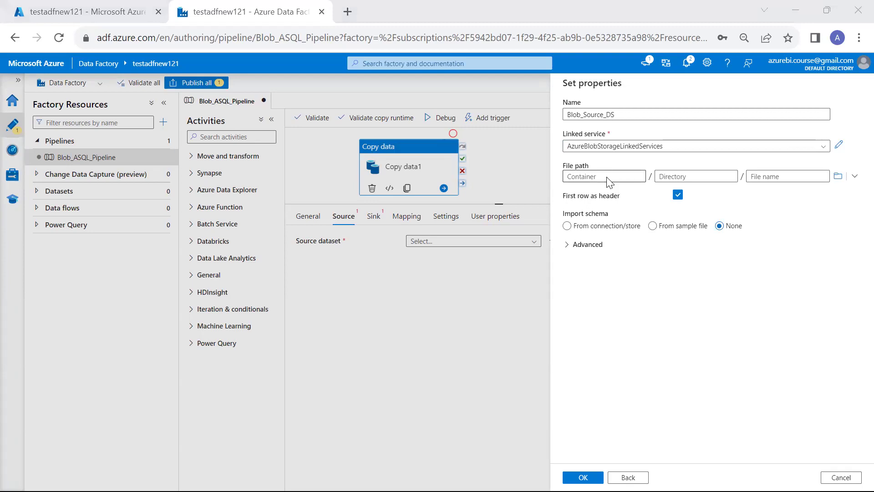
# Set the file path to datalogs/Datalogsnew.csv by browsing storage.
pyautogui.hotkey('alt', 'Tab')
pyautogui.hotkey('alt', 'Tab')
pyautogui.hotkey('alt', 'Tab')
pyautogui.hotkey('alt', 'Tab')
pyautogui.hotkey('alt', 'Tab')
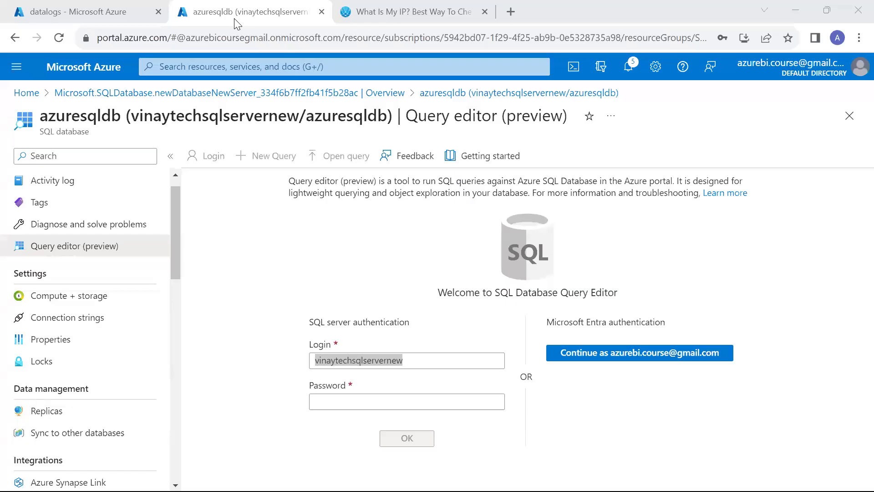
pyautogui.click(86, 12)
pyautogui.click(59, 118)
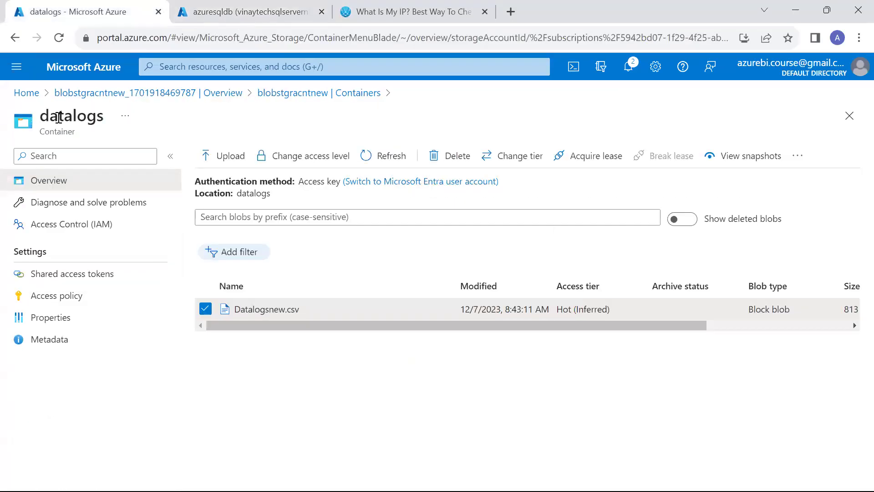
pyautogui.hotkey('alt', 'Tab')
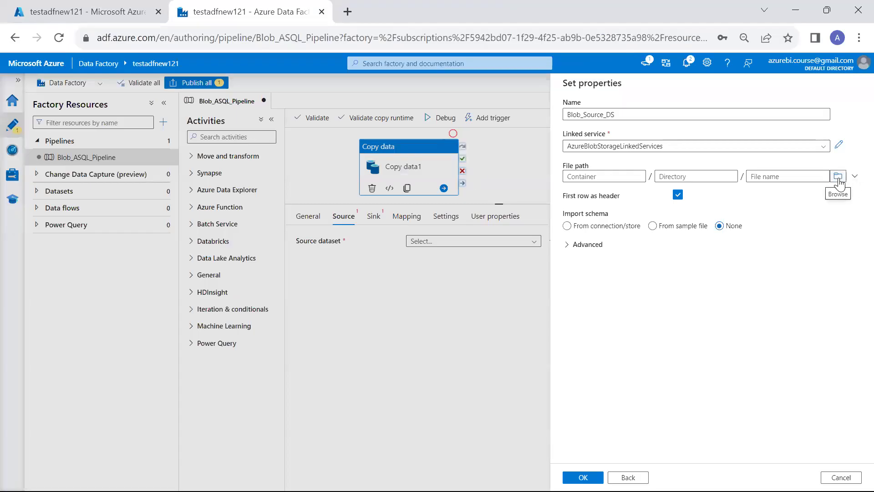
pyautogui.click(837, 176)
pyautogui.click(590, 138)
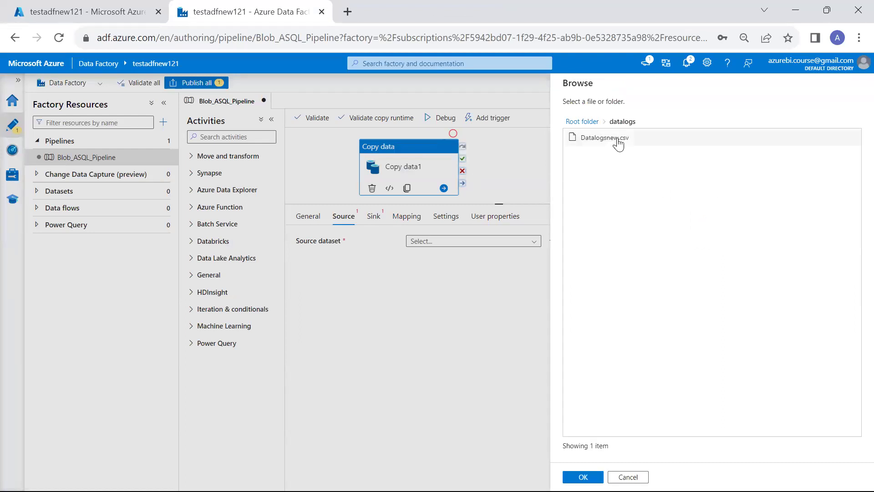
pyautogui.click(616, 141)
pyautogui.click(583, 476)
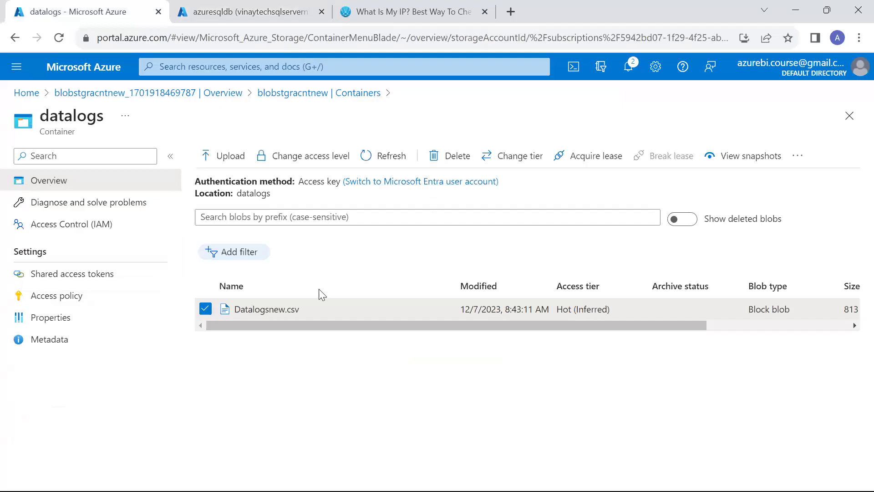
# Inspect Datalogsnew.csv's pipe-separated header in the portal, then confirm the Blob_Source_DS properties.
pyautogui.rightClick(298, 314)
pyautogui.click(323, 113)
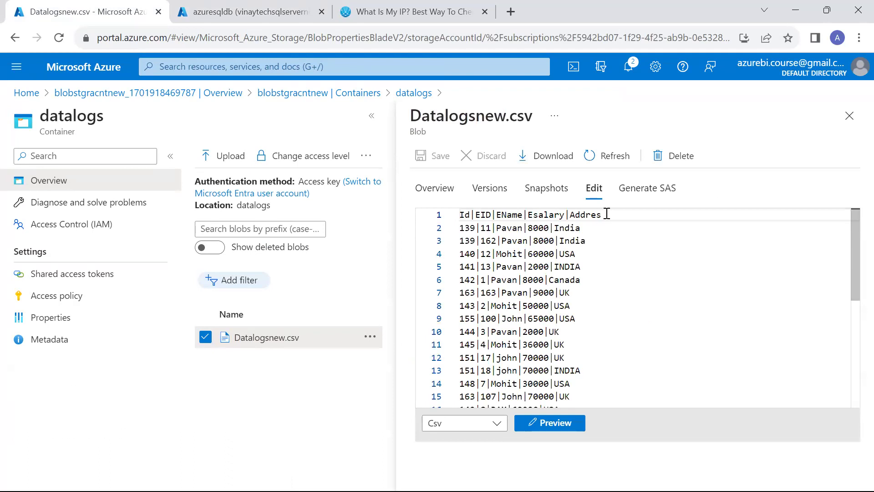
pyautogui.moveTo(607, 214); pyautogui.dragTo(325, 217)
pyautogui.click(503, 262)
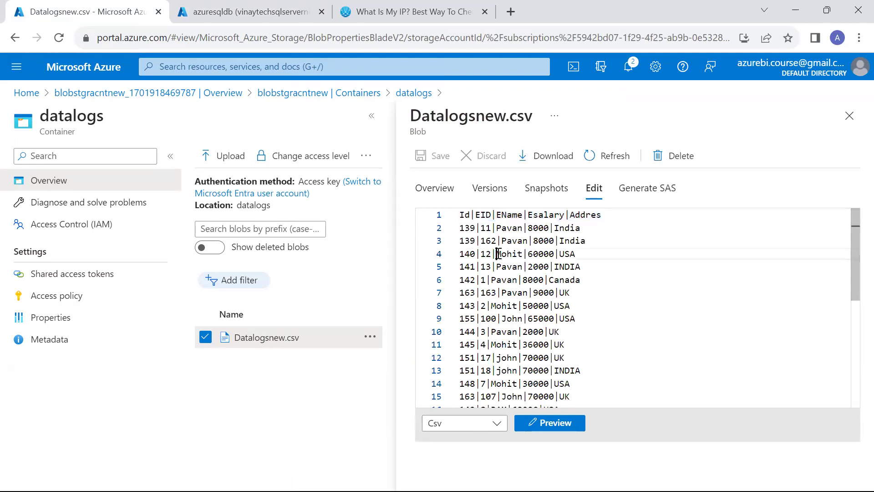
pyautogui.moveTo(465, 215); pyautogui.dragTo(474, 214)
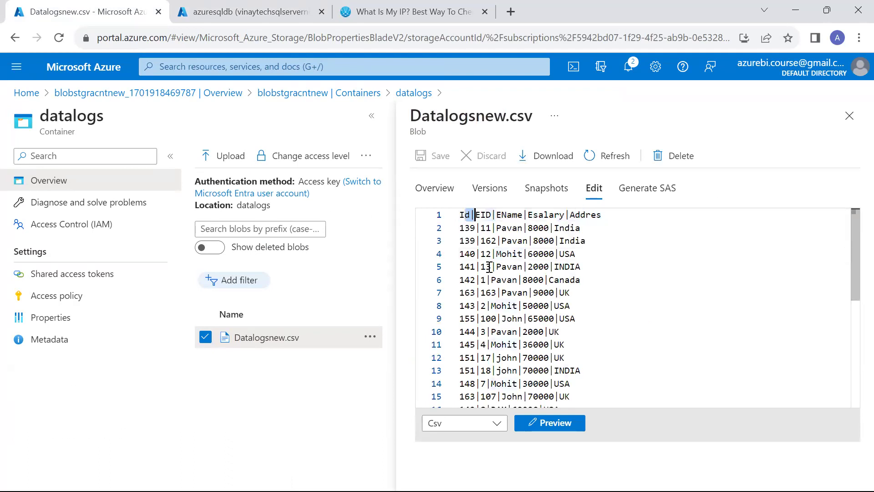
pyautogui.hotkey('alt', 'Tab')
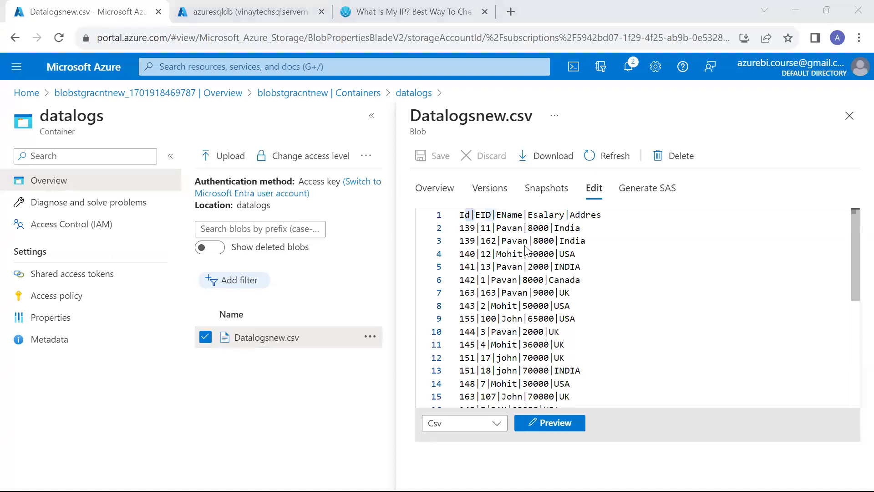
pyautogui.click(583, 477)
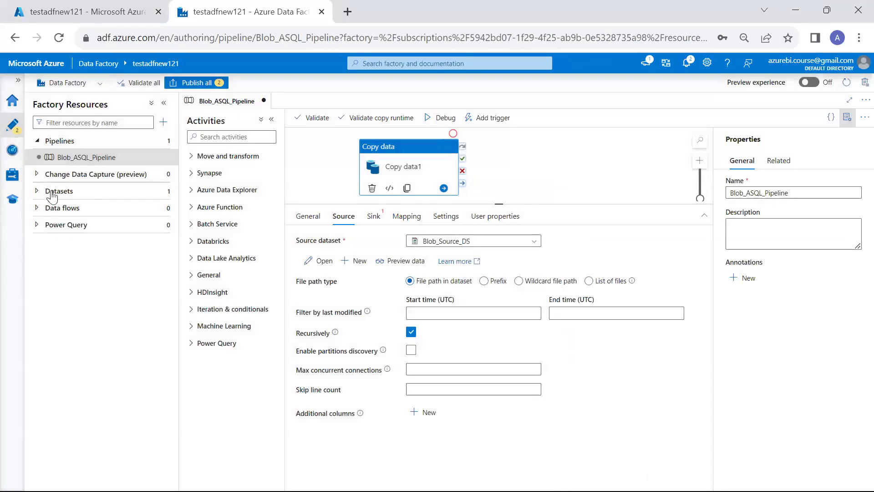
# Set Blob_Source_DS's column delimiter to Pipe (|).
pyautogui.click(51, 174)
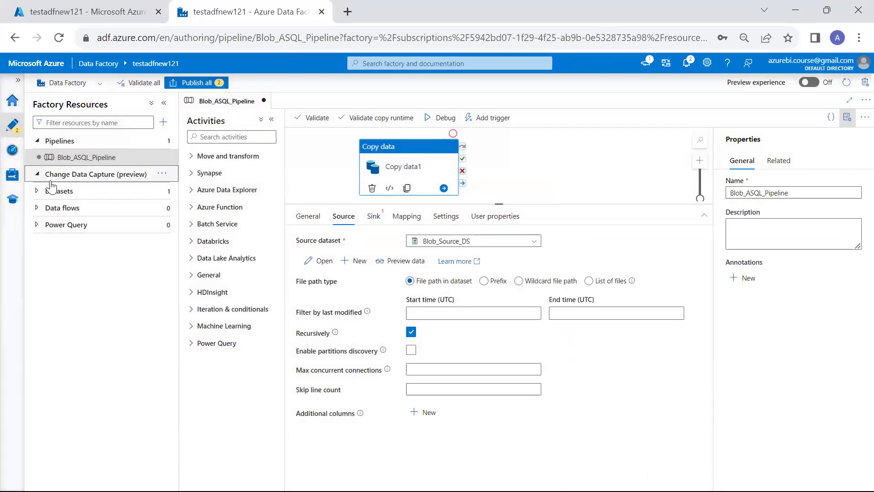
pyautogui.click(56, 191)
pyautogui.click(76, 209)
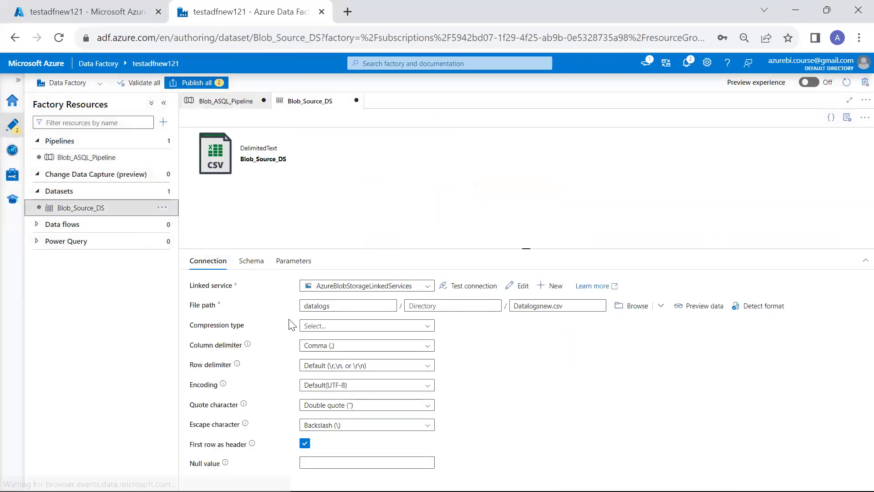
pyautogui.click(356, 345)
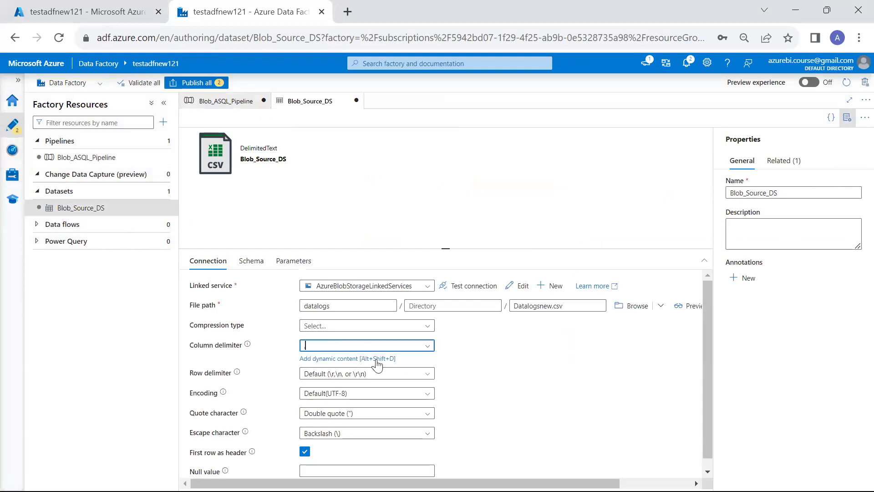
pyautogui.click(426, 346)
pyautogui.click(351, 410)
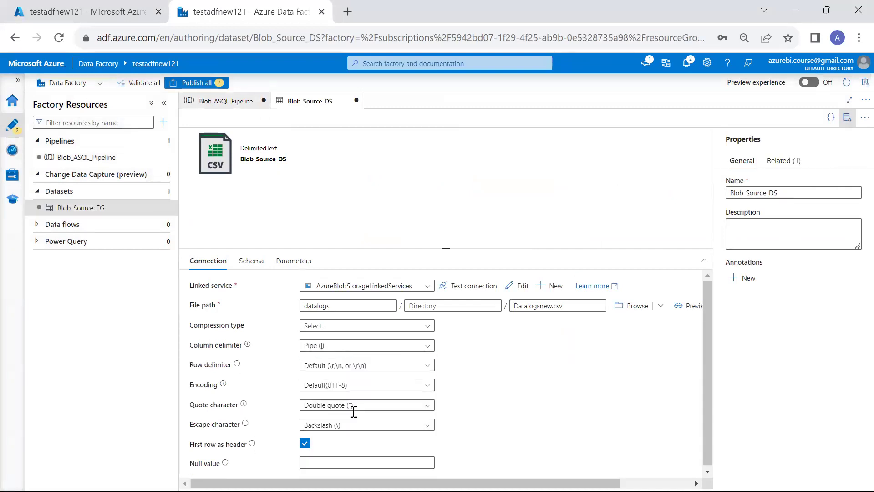
# Import the schema from connection/store, giving Id, EID, EName, Esalary and Addres.
pyautogui.click(250, 262)
pyautogui.click(238, 287)
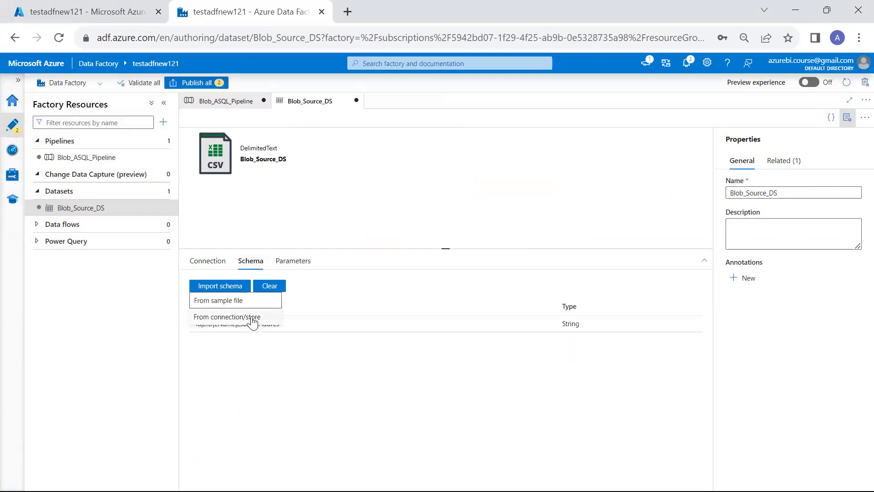
pyautogui.click(253, 319)
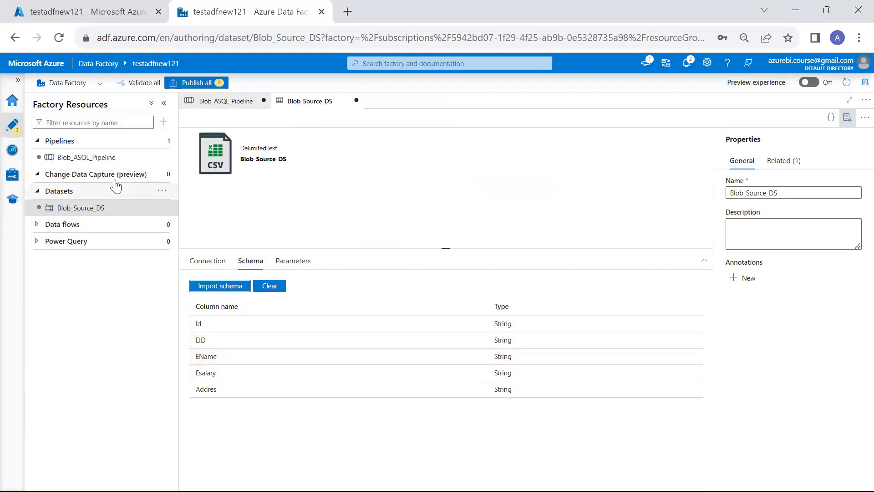
# Preview the source data from the Blob_ASQL_Pipeline's Copy data activity.
pyautogui.click(93, 158)
pyautogui.click(400, 266)
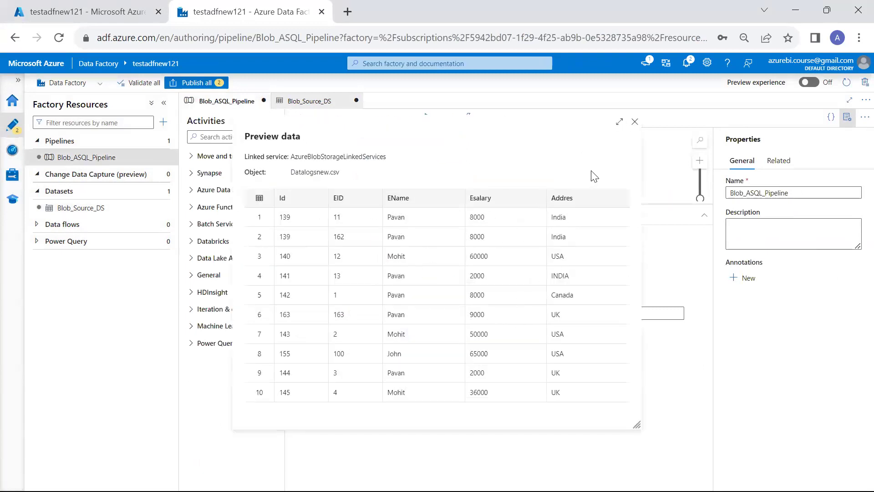
pyautogui.click(636, 122)
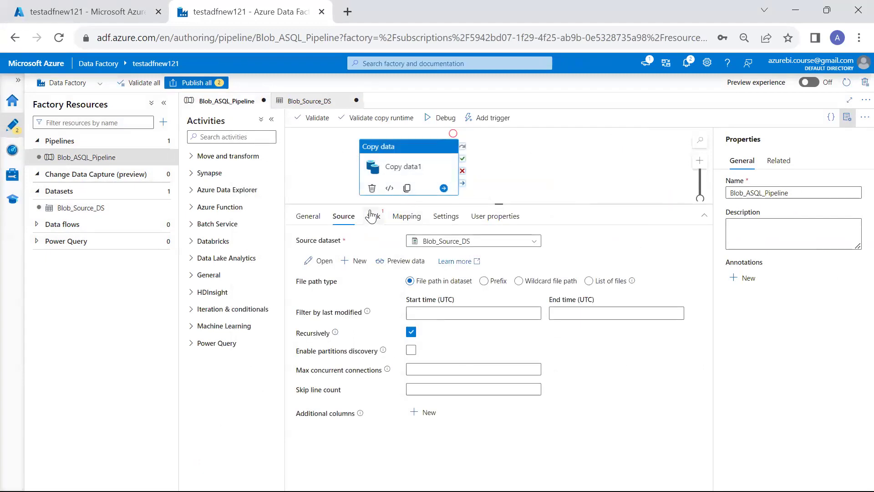
# Create a new Azure SQL Database dataset as the copy sink.
pyautogui.click(374, 217)
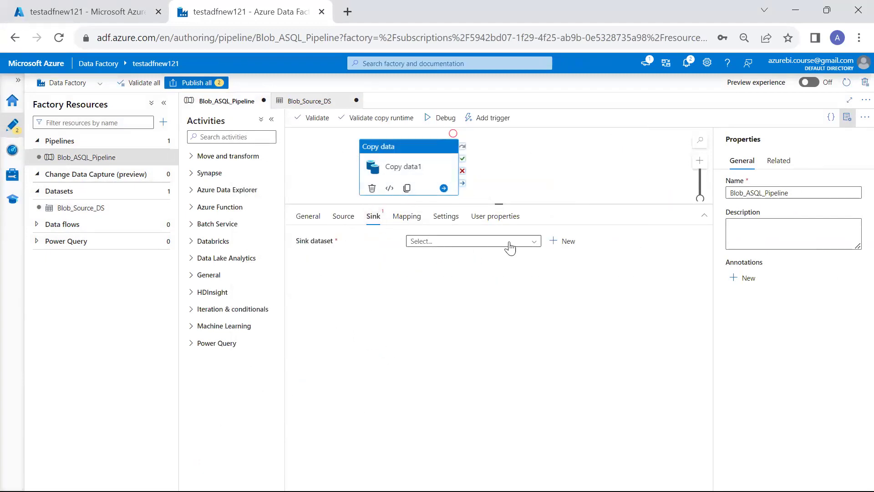
pyautogui.click(563, 241)
pyautogui.write('sql')
pyautogui.doubleClick(610, 248)
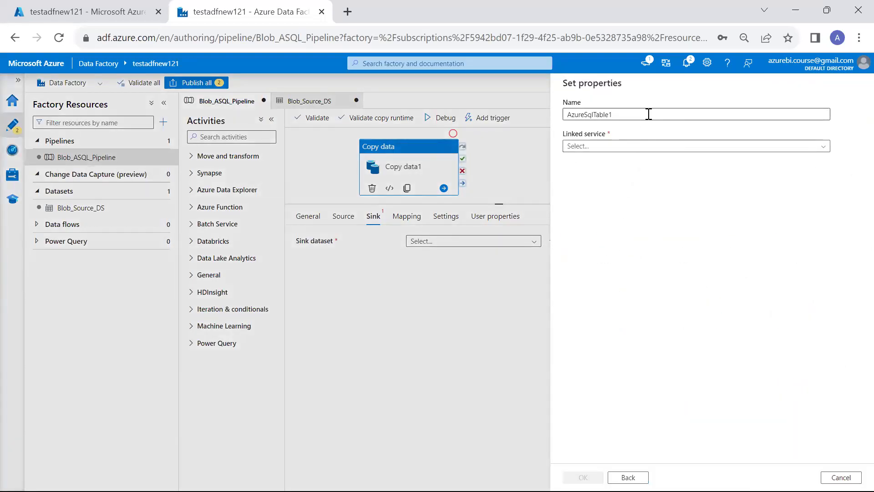
# Name it customer_DB, use AzureSqlDatabaseLinkedServices, and list the available tables.
pyautogui.doubleClick(647, 114)
pyautogui.write('customer_DB')
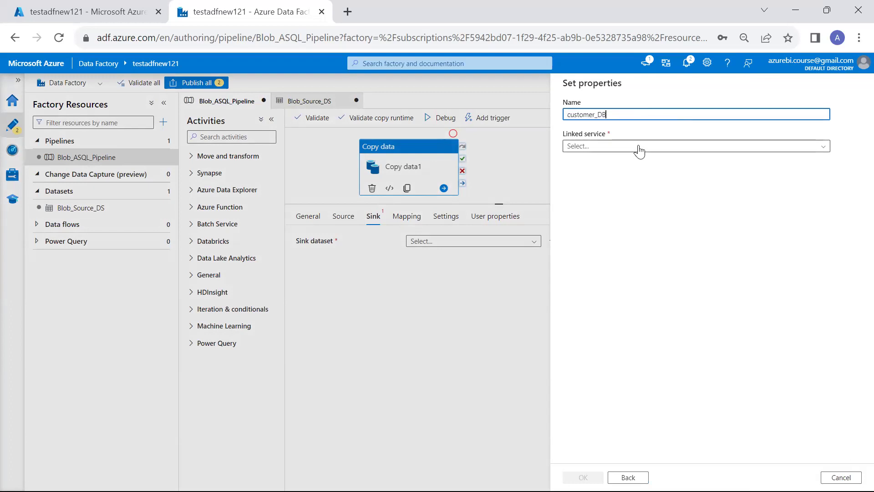
pyautogui.click(636, 147)
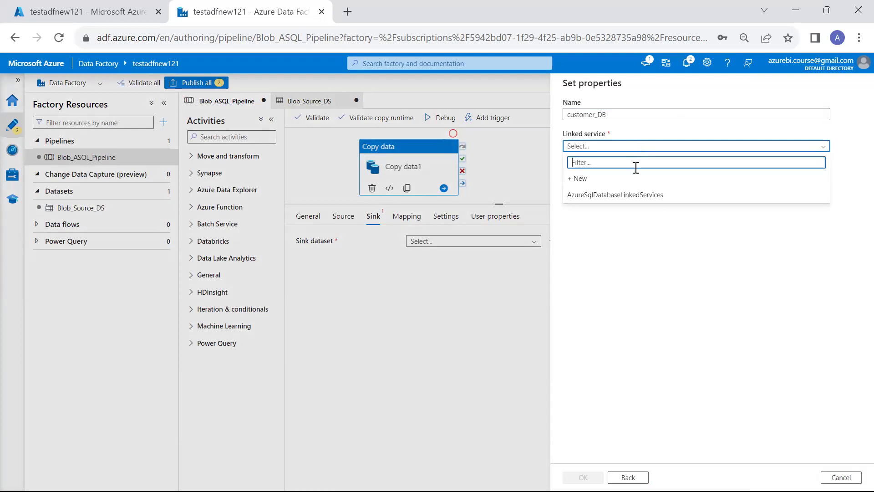
pyautogui.click(635, 195)
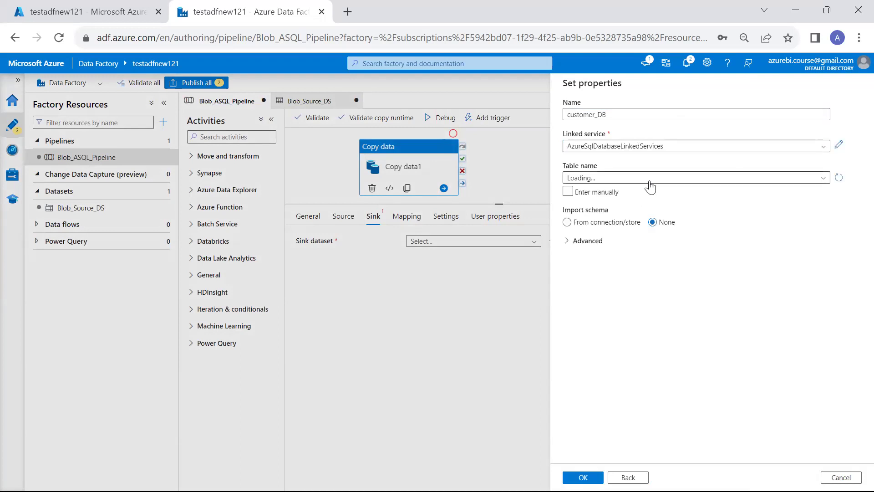
pyautogui.click(646, 181)
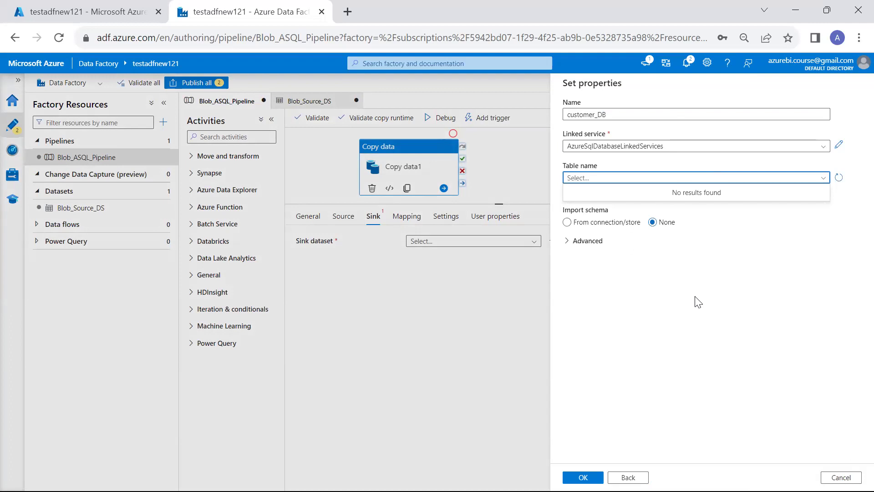
# Sign in to azuresqldb's Query editor with the SQL password and accept the certificate prompt.
pyautogui.hotkey('alt', 'Tab')
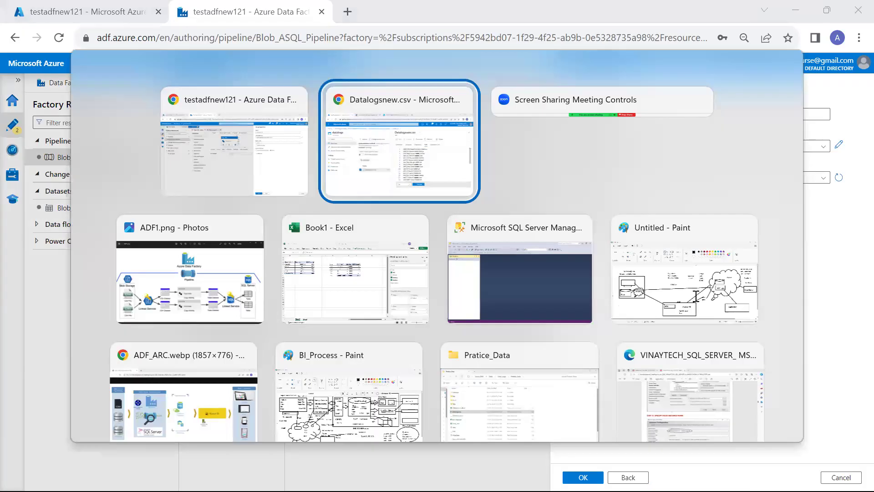
pyautogui.hotkey('ctrl', 'Tab')
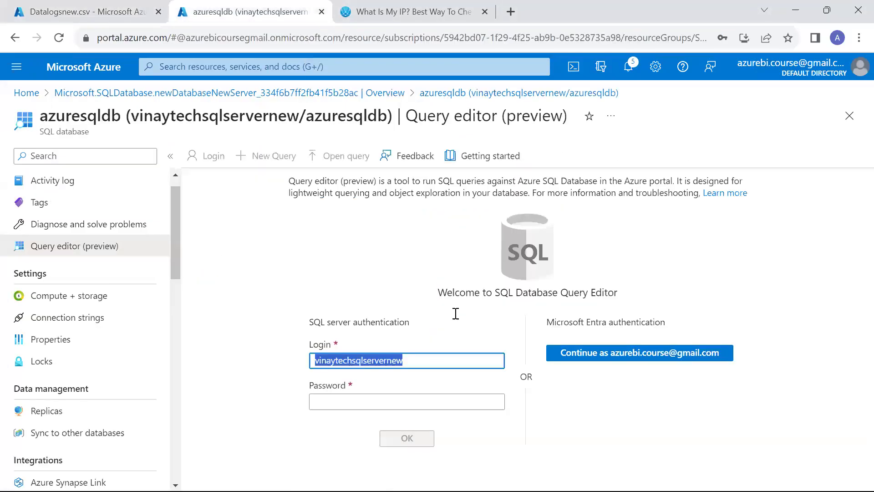
pyautogui.click(477, 400)
pyautogui.write('***')
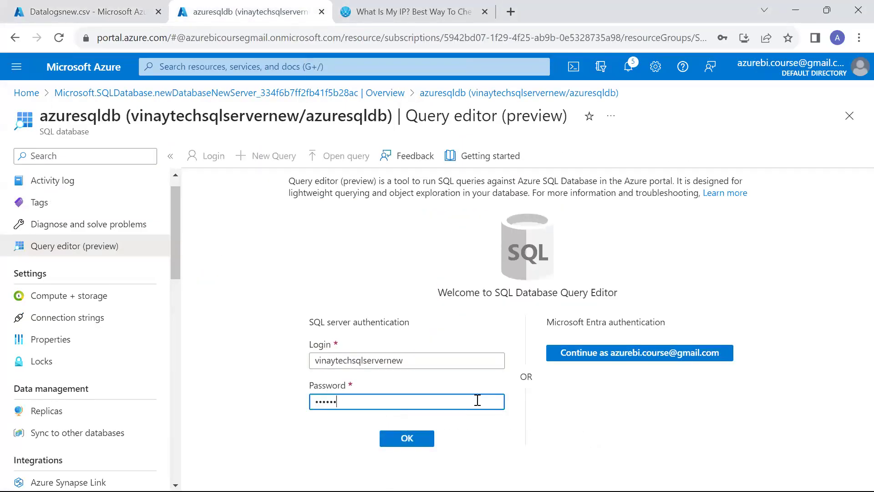
pyautogui.press('Return')
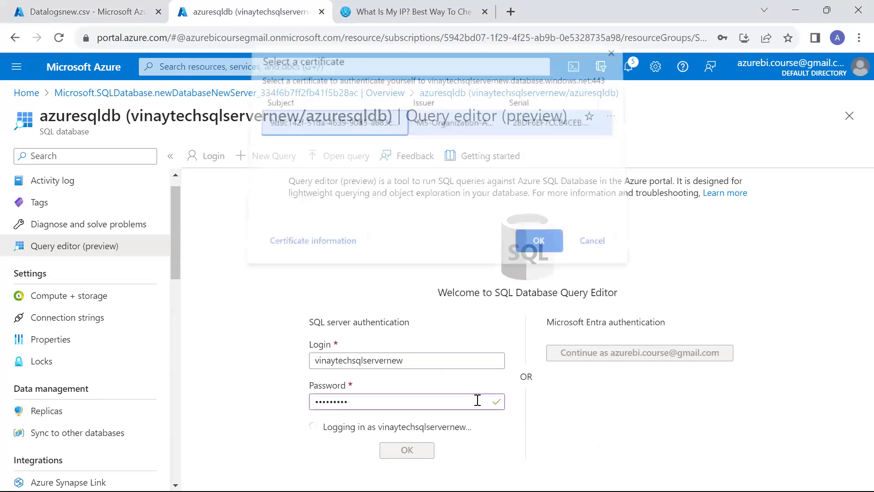
pyautogui.click(530, 243)
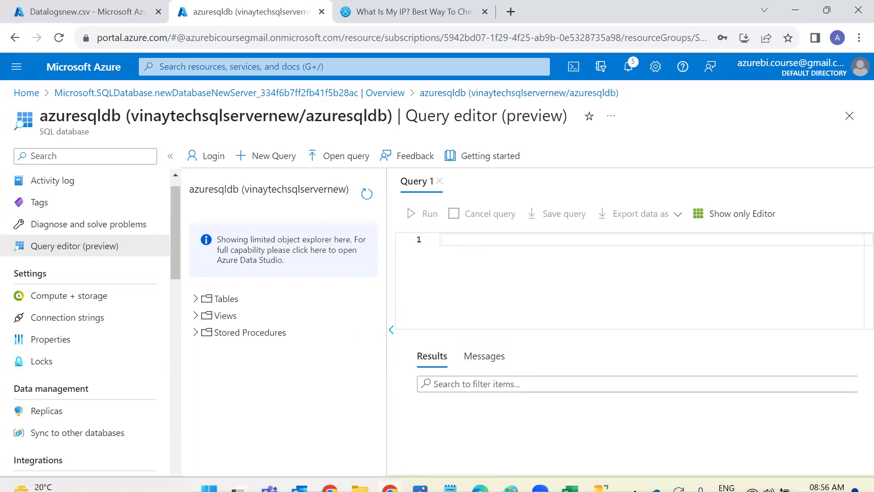
pyautogui.hotkey('alt', 'Tab')
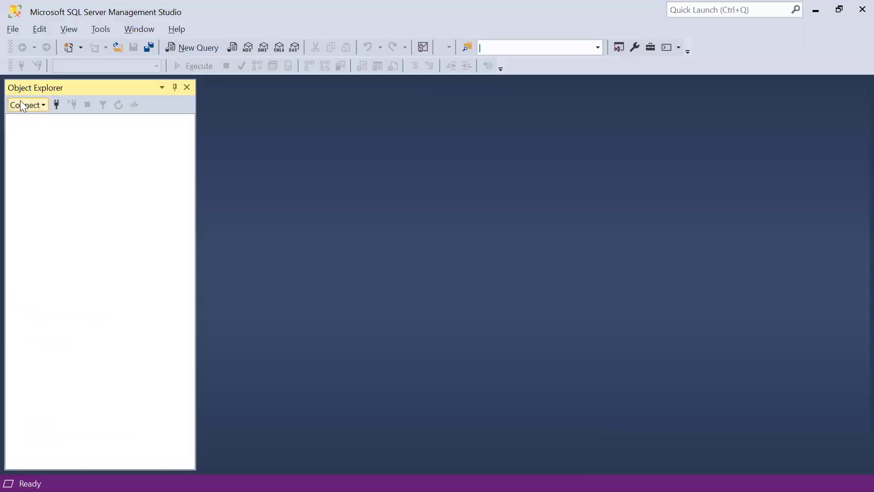
# Connect SSMS Object Explorer's Database Engine to the recently used Azure SQL server, entering its password.
pyautogui.click(22, 104)
pyautogui.click(27, 116)
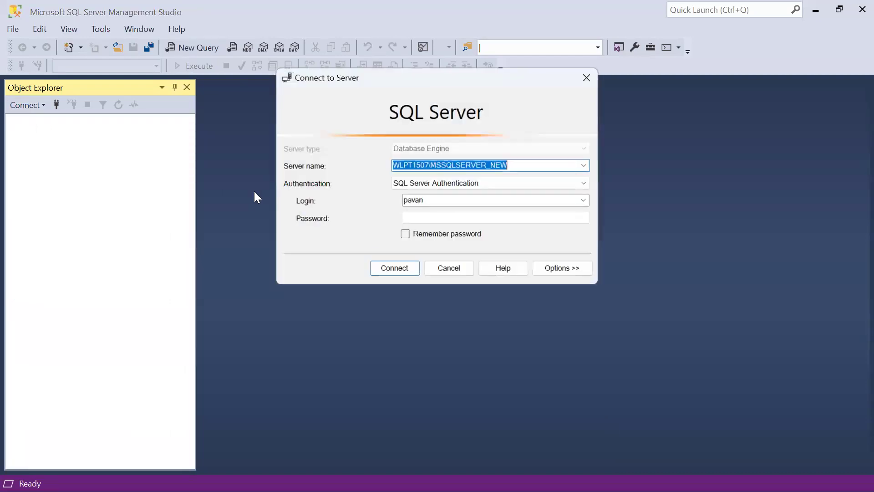
pyautogui.click(584, 166)
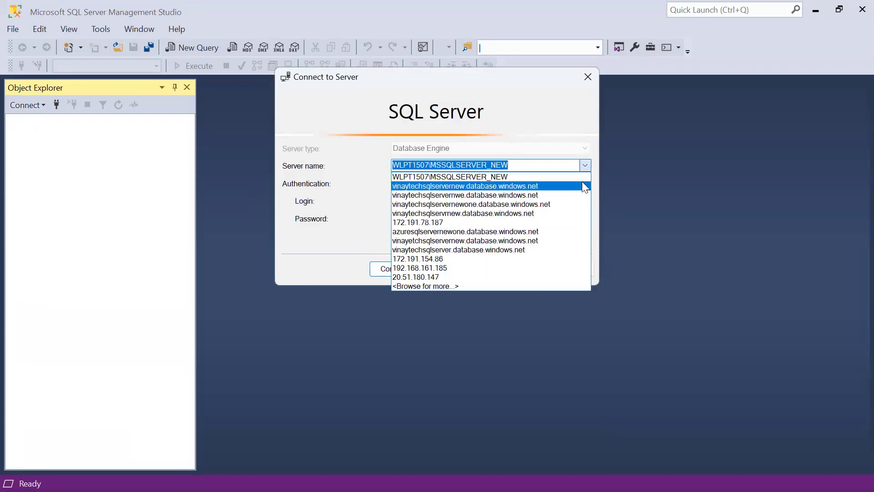
pyautogui.click(582, 184)
pyautogui.click(501, 219)
pyautogui.write('*')
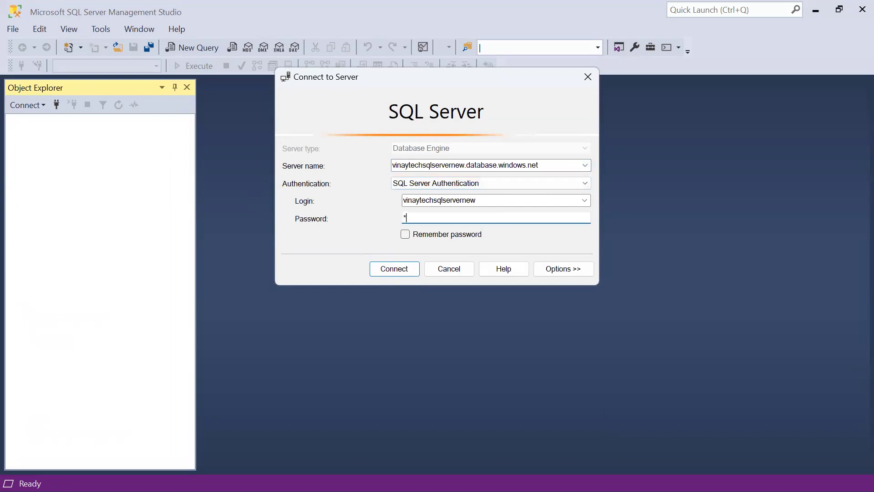
pyautogui.write('**')
pyautogui.press('Return')
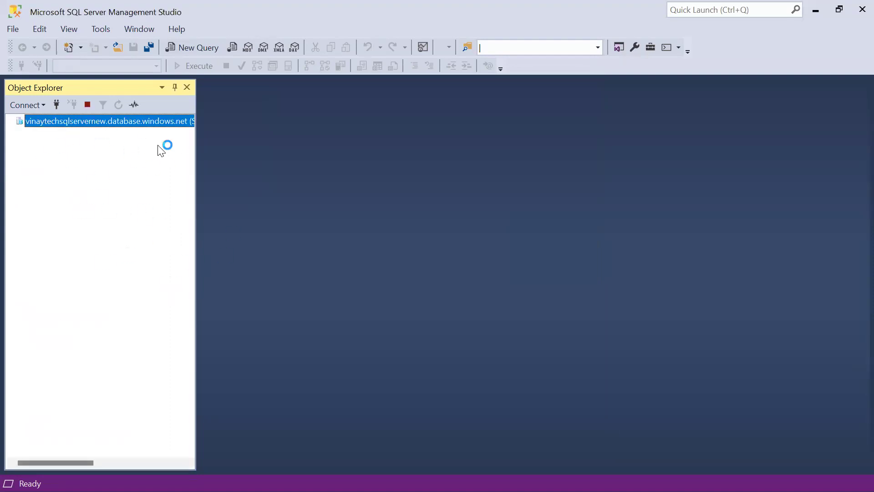
pyautogui.press('alt')
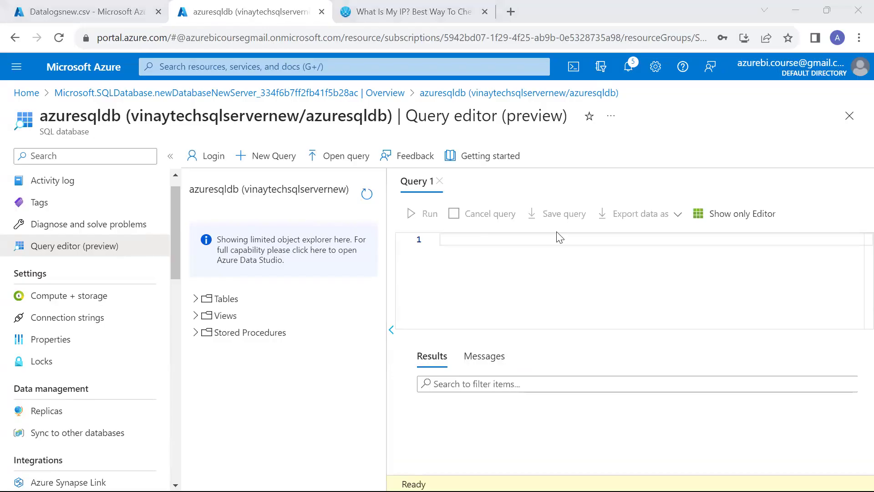
# Create table CustomerData with CID int, Cname Varchar(20), CRevenue int and CLcoation Varchar(20).
pyautogui.write('Create T')
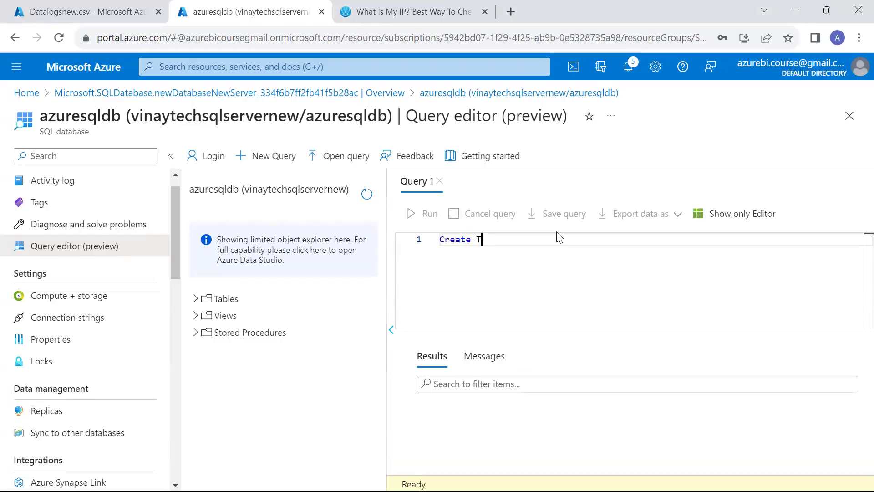
pyautogui.write('able Customer')
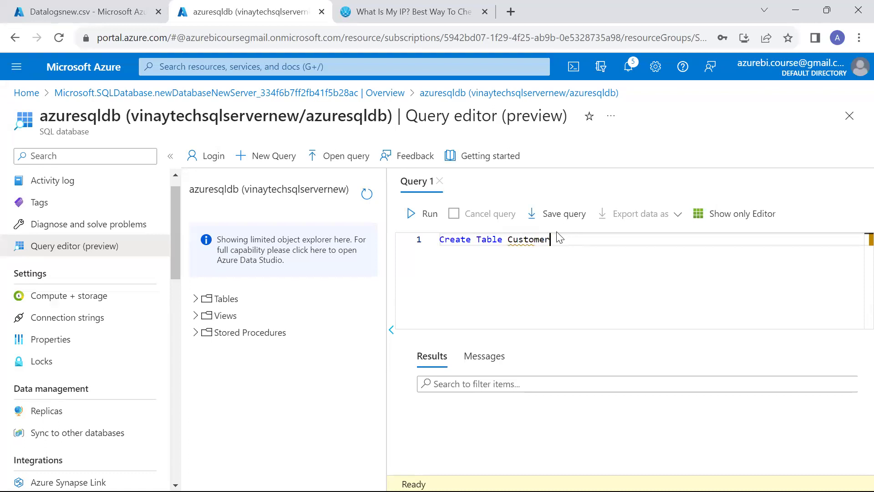
pyautogui.write('Data')
pyautogui.press('Return')
pyautogui.write('(')
pyautogui.press('Return')
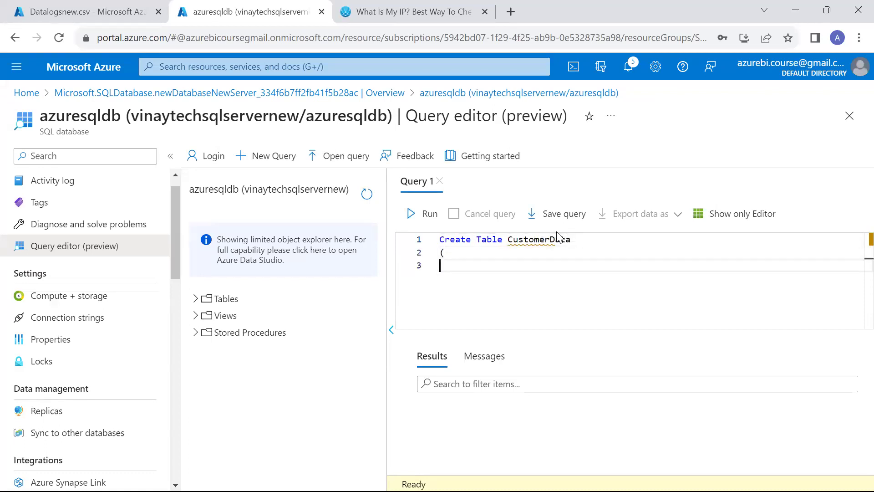
pyautogui.write('CID int,')
pyautogui.press('Return')
pyautogui.write('Cname Varchar(20),')
pyautogui.press('Return')
pyautogui.write('Camud')
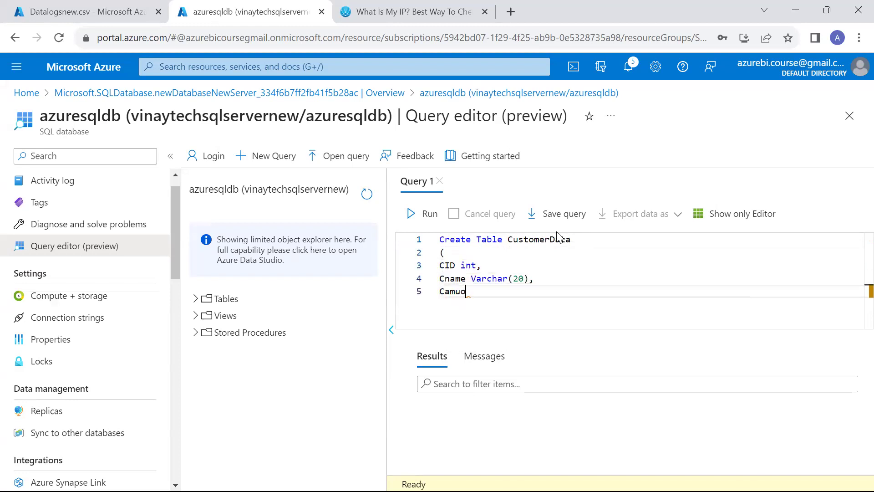
pyautogui.write('Revenue Int,')
pyautogui.press('Return')
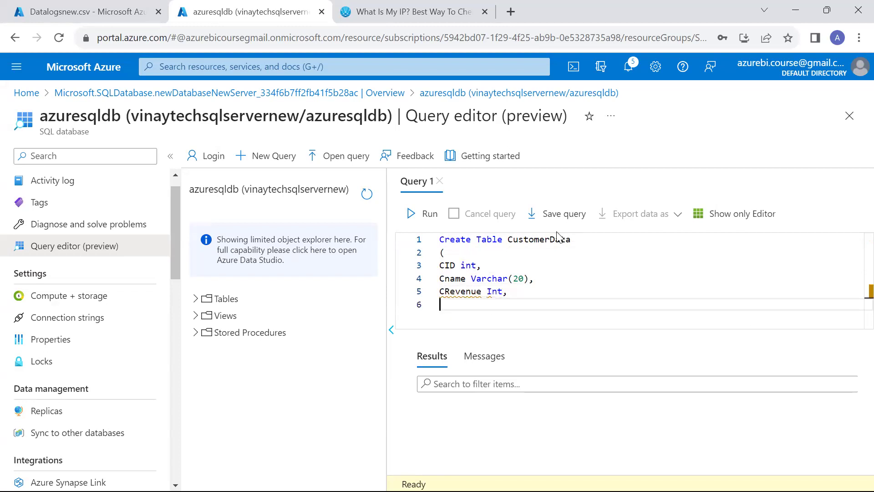
pyautogui.write('Cad')
pyautogui.press('BackSpace')
pyautogui.press('BackSpace')
pyautogui.write('Lcoa')
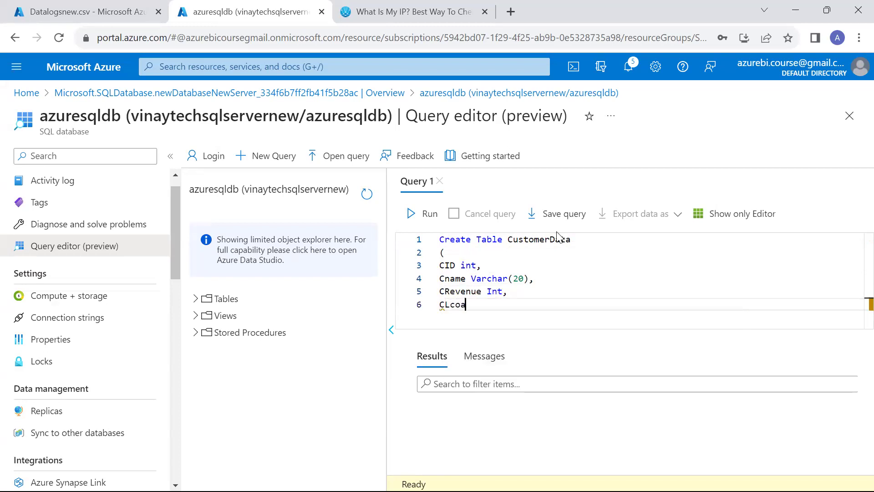
pyautogui.write('tion Varchar(20')
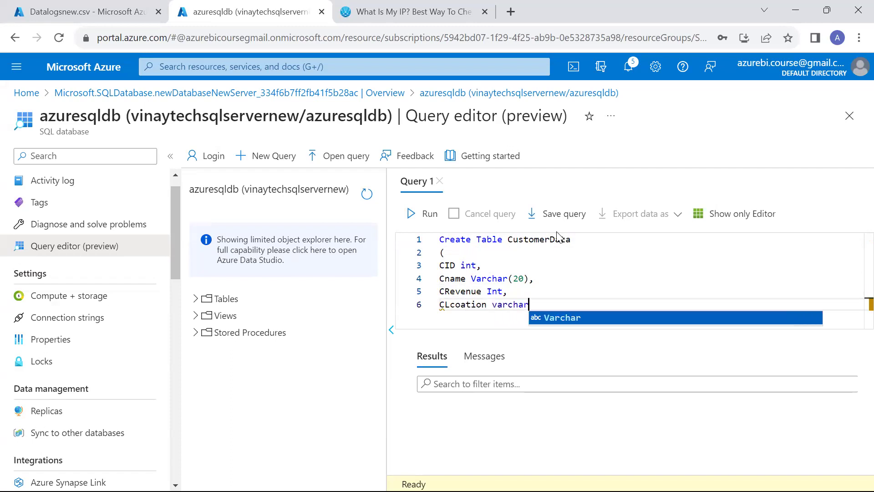
pyautogui.write(')')
pyautogui.press('Return')
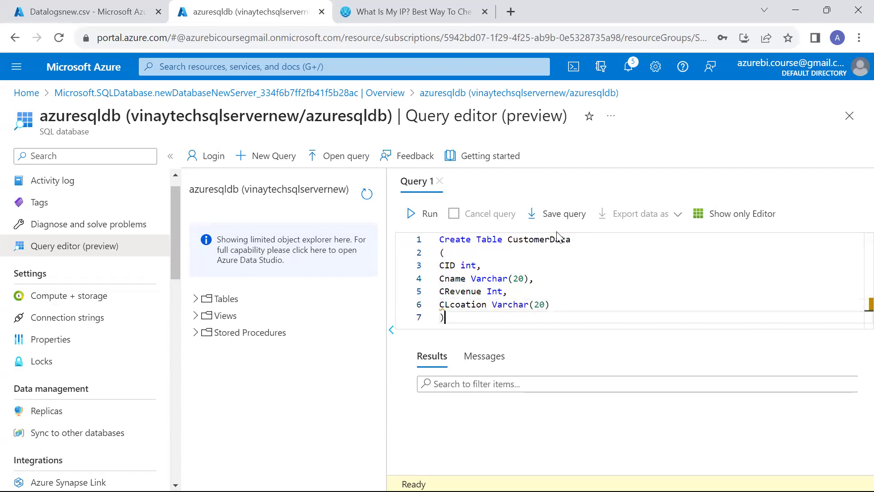
pyautogui.hotkey('shift', 'Up')
pyautogui.hotkey('shift', 'Up')
pyautogui.hotkey('shift', 'Up')
pyautogui.hotkey('shift', 'Up')
pyautogui.hotkey('shift', 'Up')
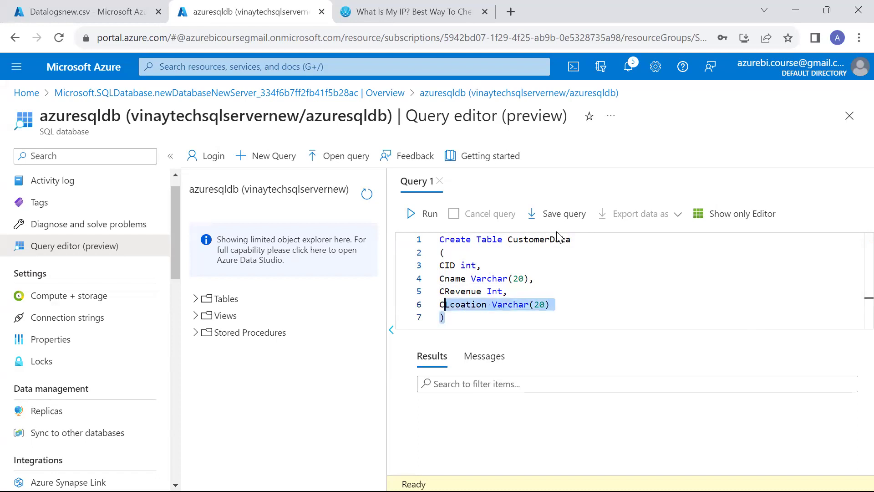
pyautogui.hotkey('shift', 'Up')
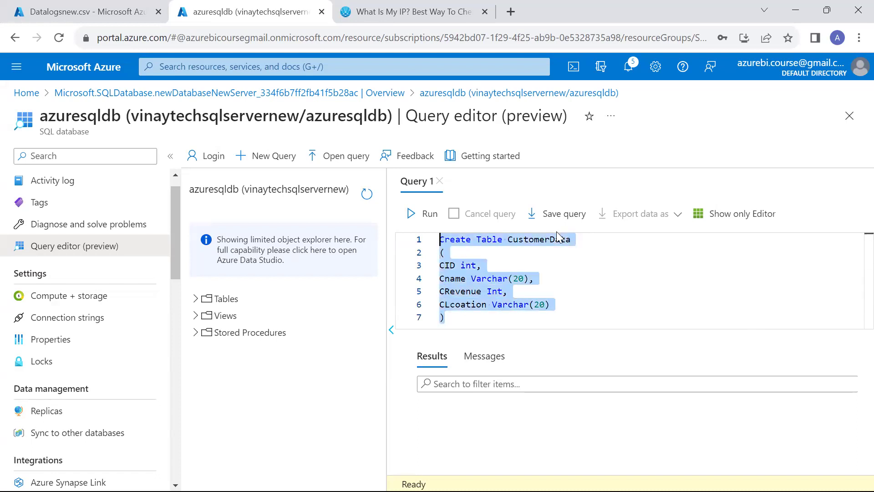
pyautogui.click(417, 214)
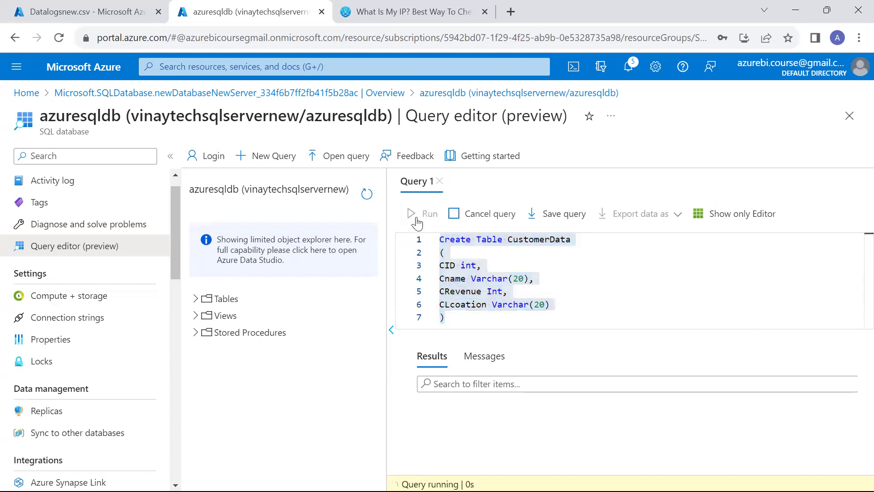
# Replace the portal query with select * from CustomerData, run it, and show the results.
pyautogui.doubleClick(535, 237)
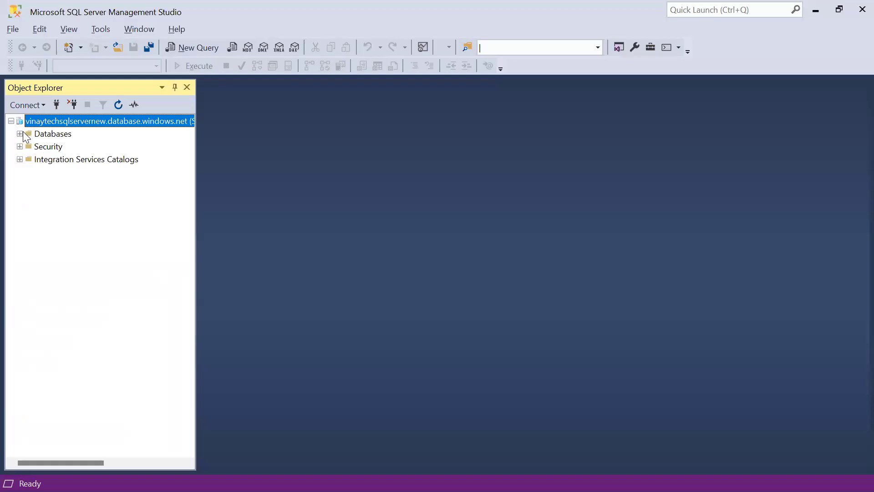
pyautogui.click(63, 159)
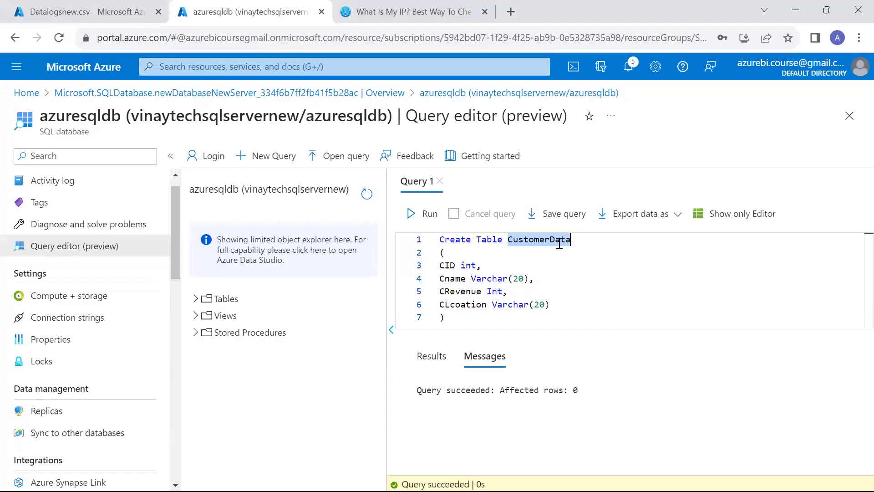
pyautogui.click(608, 320)
pyautogui.hotkey('ctrl', 'a')
pyautogui.press('BackSpace')
pyautogui.press('Return')
pyautogui.write('sek')
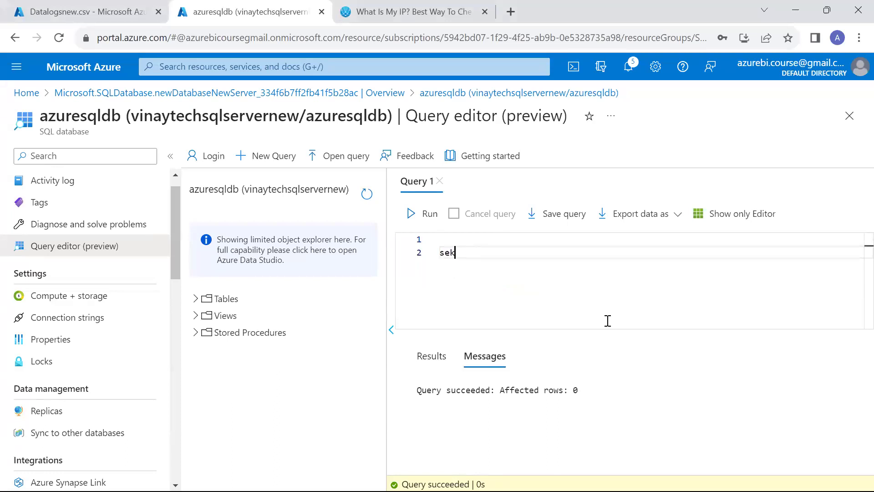
pyautogui.write('ect * from CustomerData')
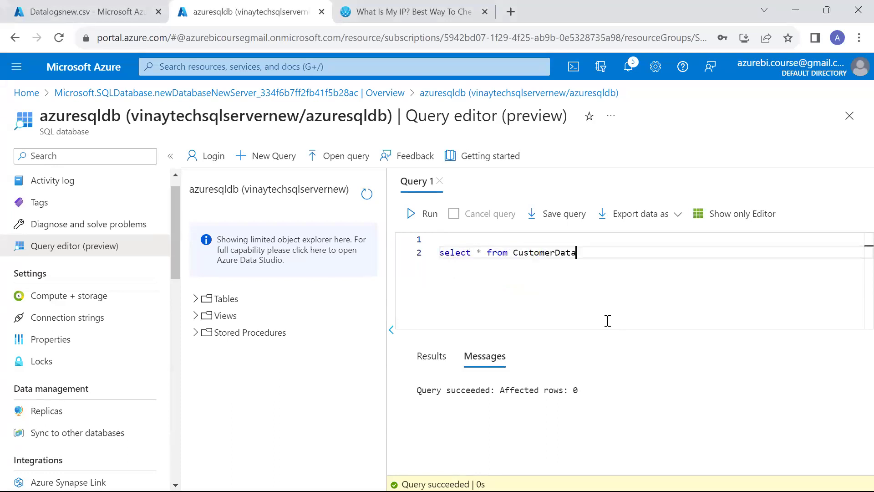
pyautogui.click(419, 220)
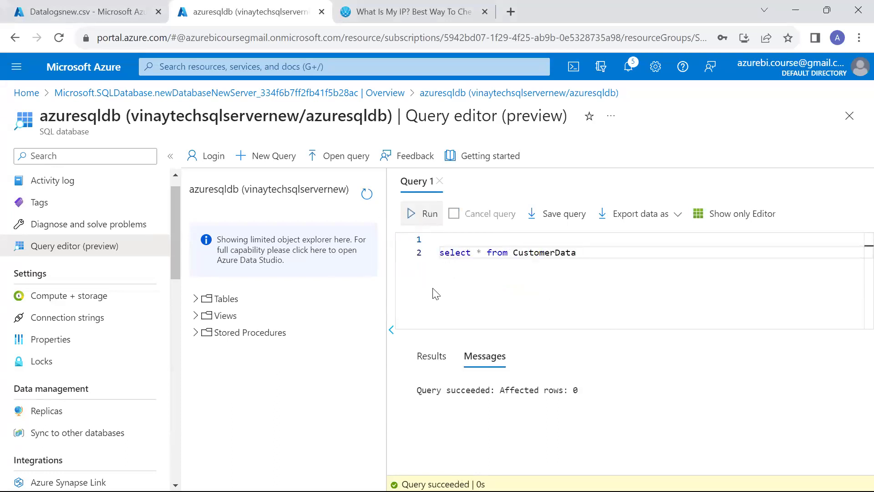
pyautogui.click(428, 355)
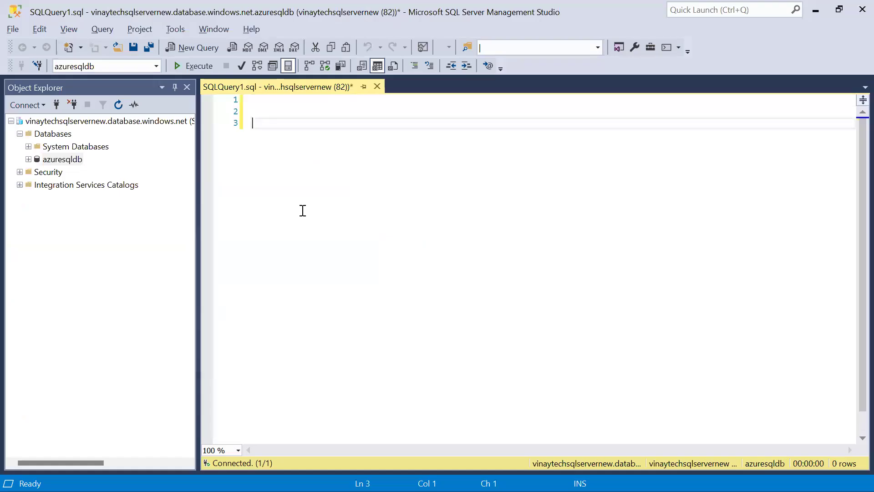
# Run select * from CustomerData in SSMS with F5.
pyautogui.write('select * from CustomerData')
pyautogui.press('F5')
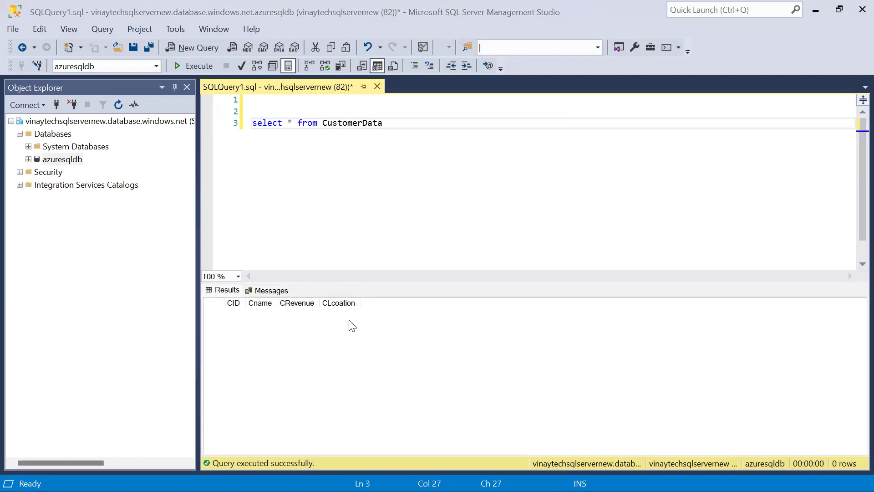
pyautogui.hotkey('alt', 'Tab')
pyautogui.hotkey('alt', 'Tab')
pyautogui.hotkey('alt', 'Tab')
pyautogui.hotkey('alt', 'Tab')
# Refresh the table list, choose dbo.CustomerData, untick Enter manually, and confirm the customer_DB sink dataset.
pyautogui.click(619, 178)
pyautogui.click(656, 281)
pyautogui.click(840, 178)
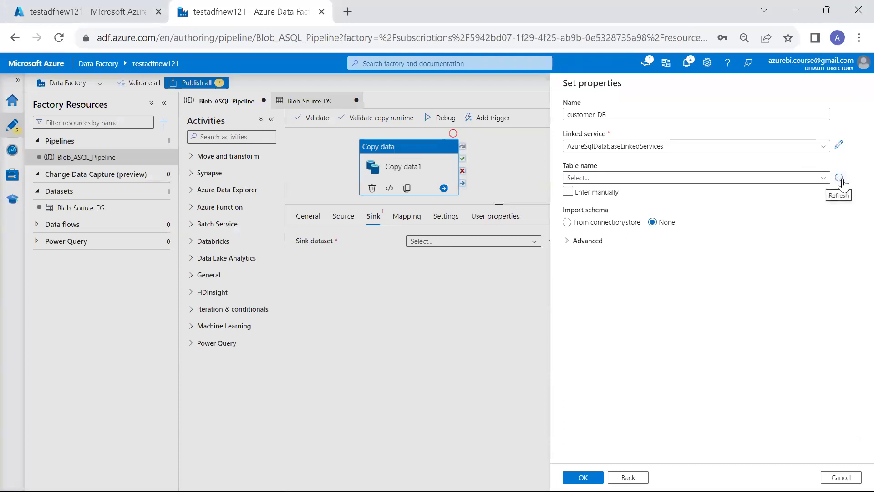
pyautogui.click(840, 178)
pyautogui.click(713, 178)
pyautogui.click(607, 192)
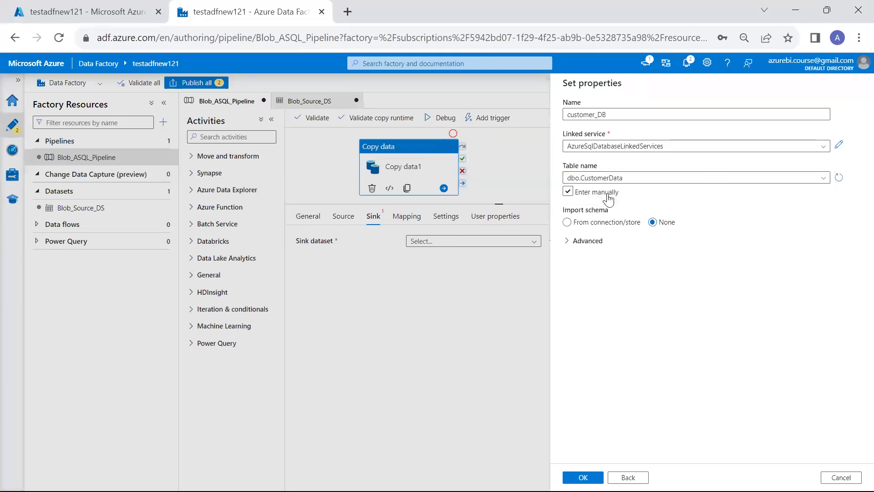
pyautogui.click(607, 195)
pyautogui.click(583, 476)
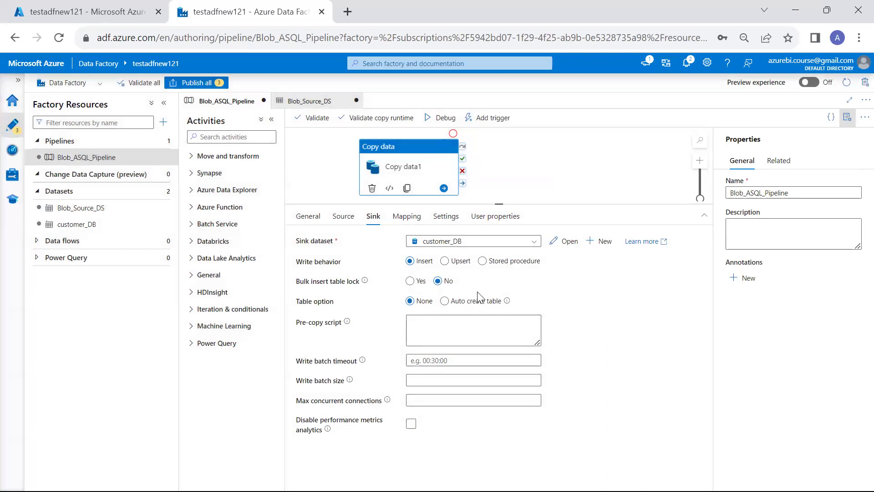
# Import schemas and map EID→CID, EName→Cname, Esalary→CRevenue, Addres→CLcoation, then review Source and Sink.
pyautogui.click(406, 216)
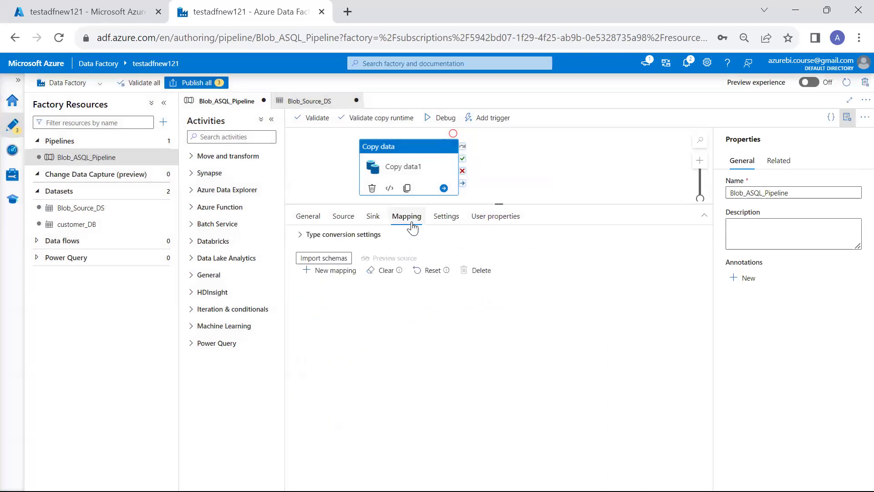
pyautogui.click(337, 258)
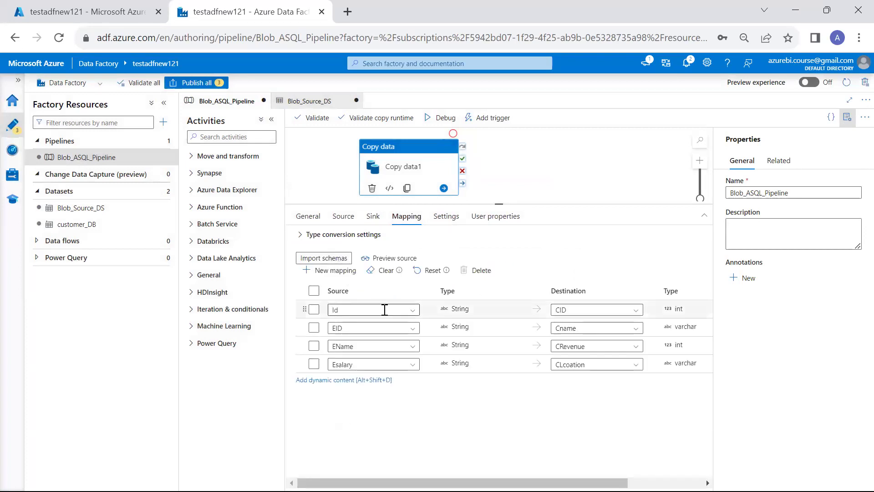
pyautogui.click(409, 309)
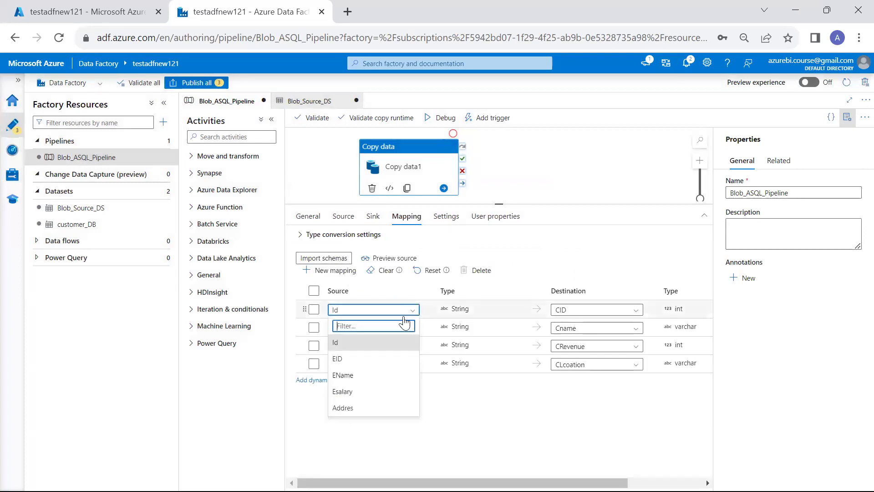
pyautogui.click(376, 359)
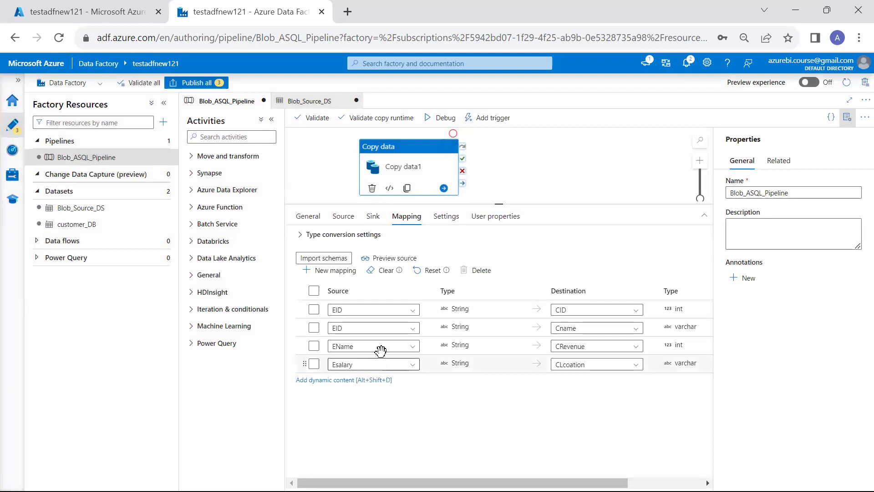
pyautogui.click(413, 329)
pyautogui.click(391, 393)
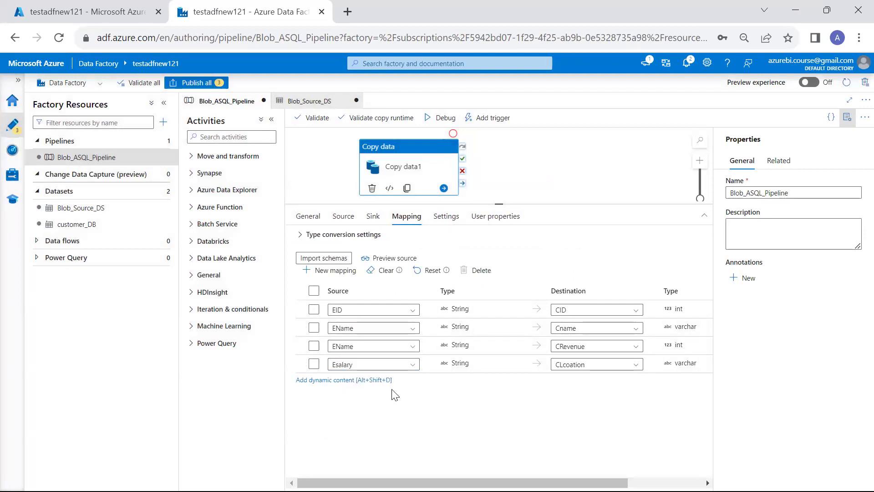
pyautogui.click(416, 348)
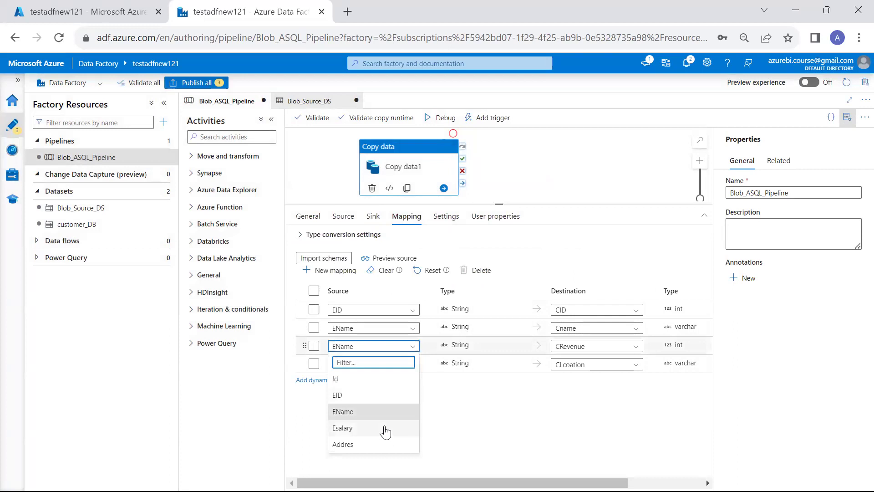
pyautogui.click(386, 430)
pyautogui.click(412, 364)
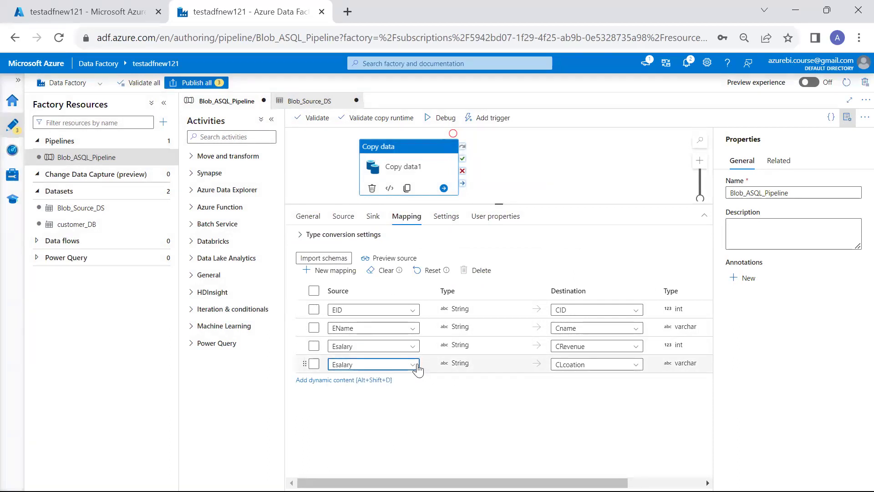
pyautogui.click(387, 464)
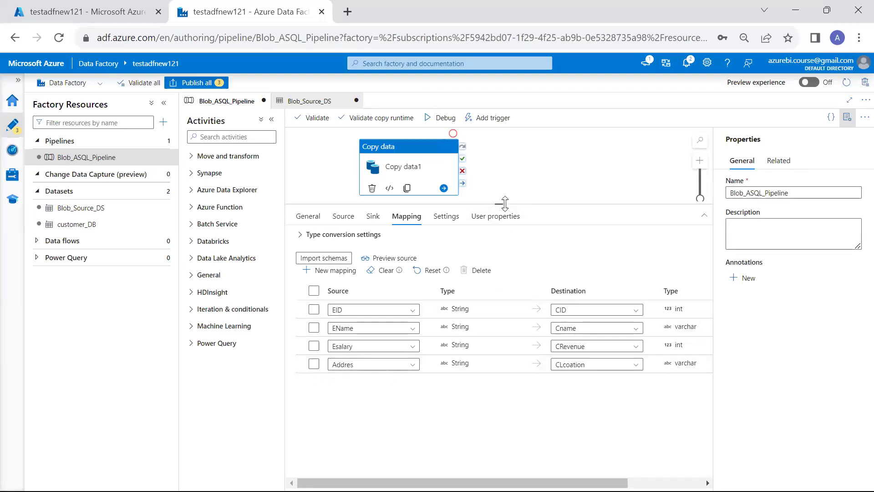
pyautogui.click(343, 219)
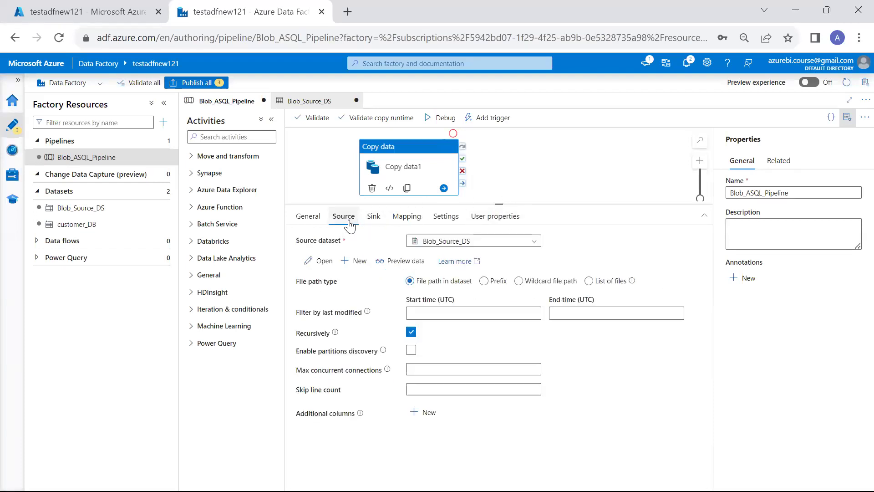
pyautogui.click(373, 217)
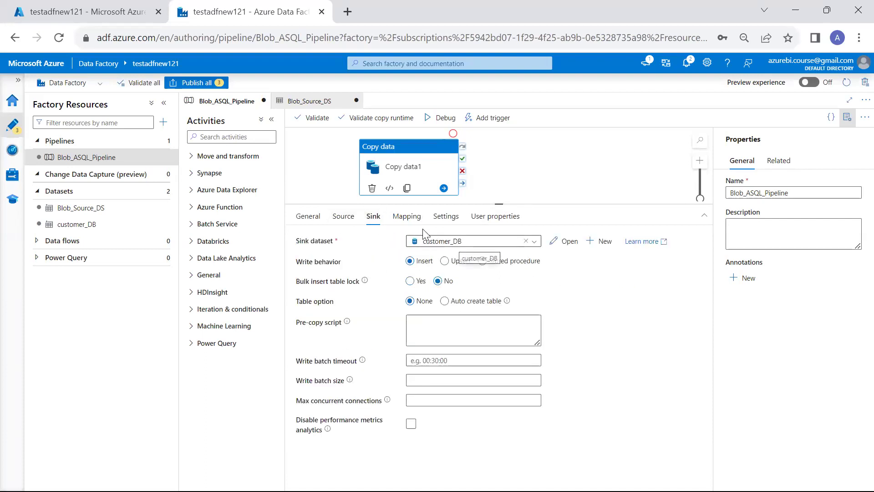
# Validate Blob_ASQL_Pipeline, dismiss the error-free validation results, and start a Debug run.
pyautogui.click(407, 216)
pyautogui.click(577, 175)
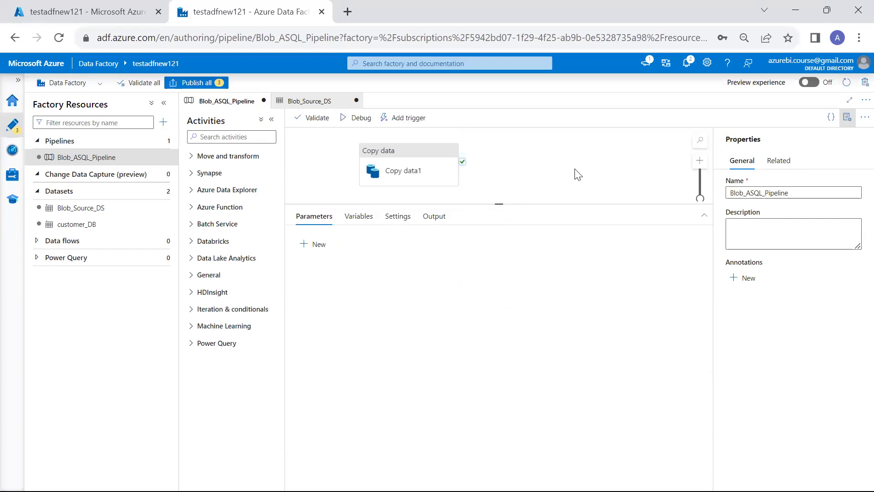
pyautogui.click(317, 118)
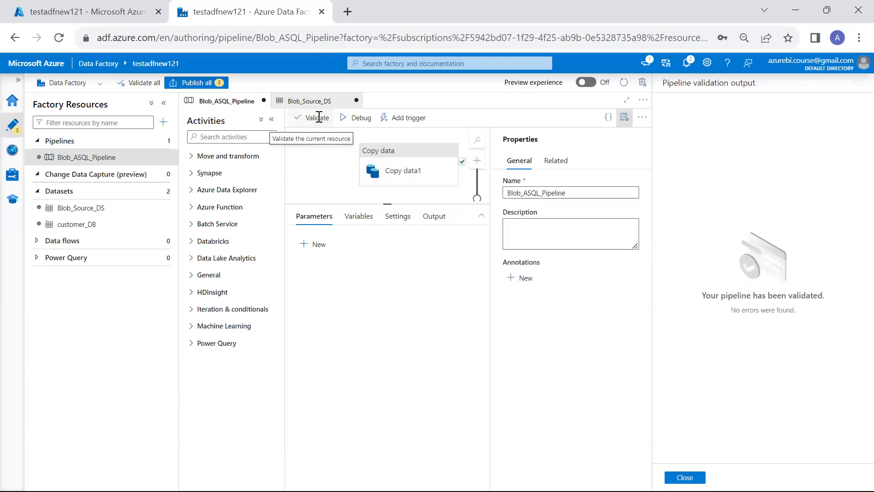
pyautogui.click(684, 476)
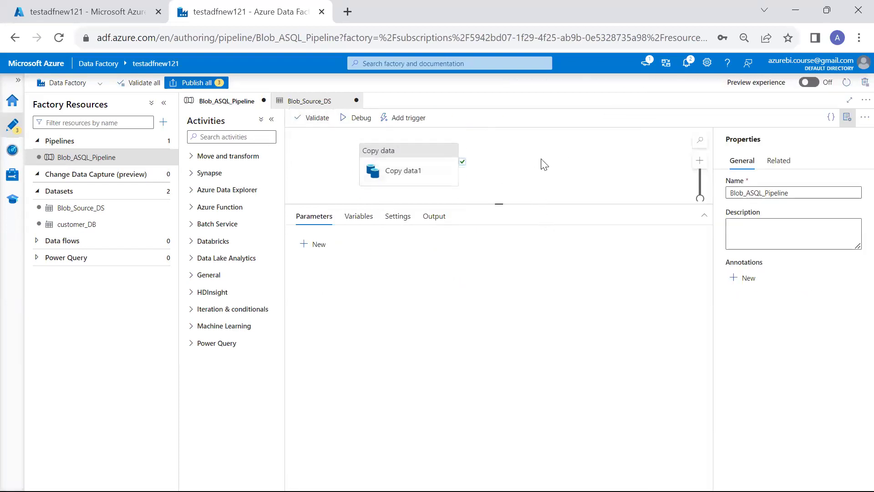
pyautogui.click(357, 120)
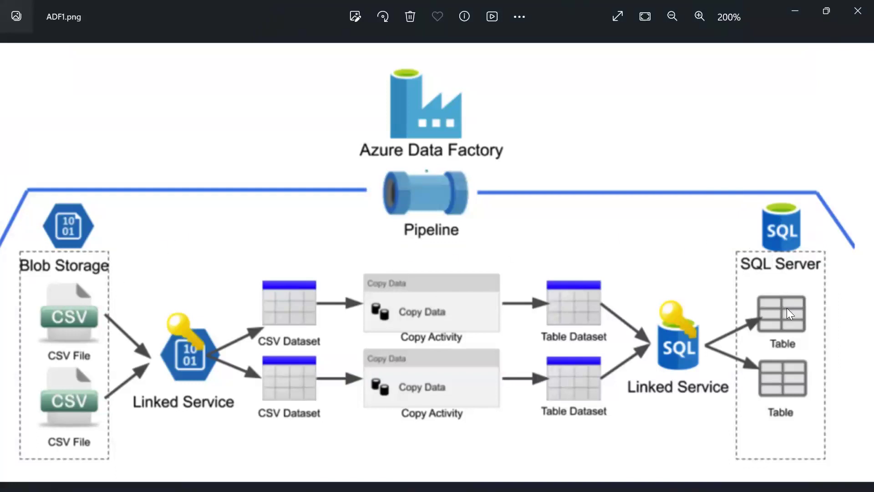
# Annotate the BI_Process diagram in red around Storage Account, SSIS ETL, ADF ETL and the Load-Histotical cylinder.
pyautogui.hotkey('alt', 'Tab')
pyautogui.hotkey('alt', 'Tab')
pyautogui.press('Down')
pyautogui.press('Down')
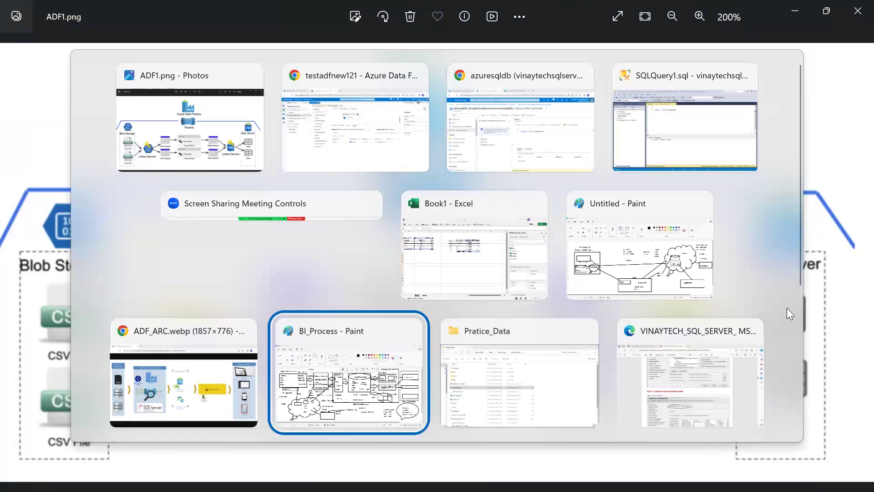
pyautogui.press('Return')
pyautogui.moveTo(241, 167)
pyautogui.mouseDown()
pyautogui.moveTo(363, 209)
pyautogui.moveTo(235, 180)
pyautogui.mouseUp()
pyautogui.moveTo(397, 152)
pyautogui.mouseDown()
pyautogui.moveTo(359, 231)
pyautogui.moveTo(378, 164)
pyautogui.mouseUp()
pyautogui.moveTo(367, 283)
pyautogui.mouseDown()
pyautogui.moveTo(348, 321)
pyautogui.moveTo(363, 285)
pyautogui.mouseUp()
pyautogui.moveTo(384, 171); pyautogui.dragTo(533, 150)
pyautogui.moveTo(562, 190); pyautogui.dragTo(632, 127)
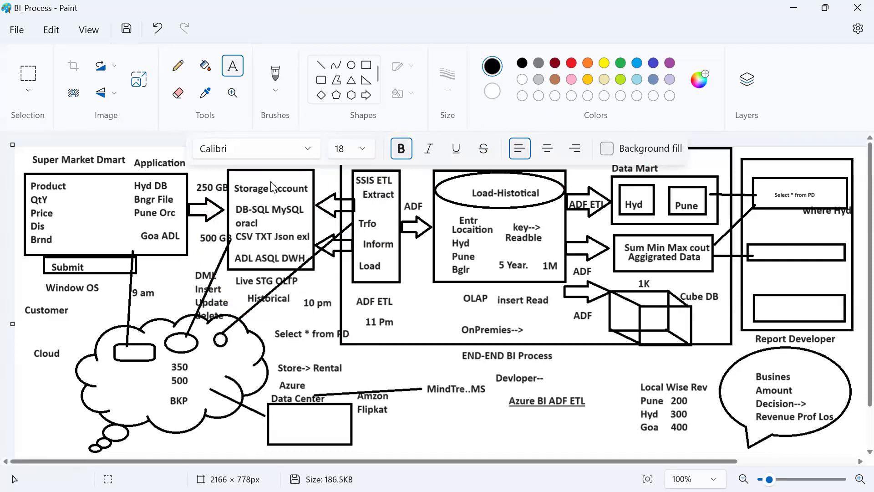
# Return to the Azure Data Factory browser window through Task View.
pyautogui.press('super+Tab')
pyautogui.press('Right')
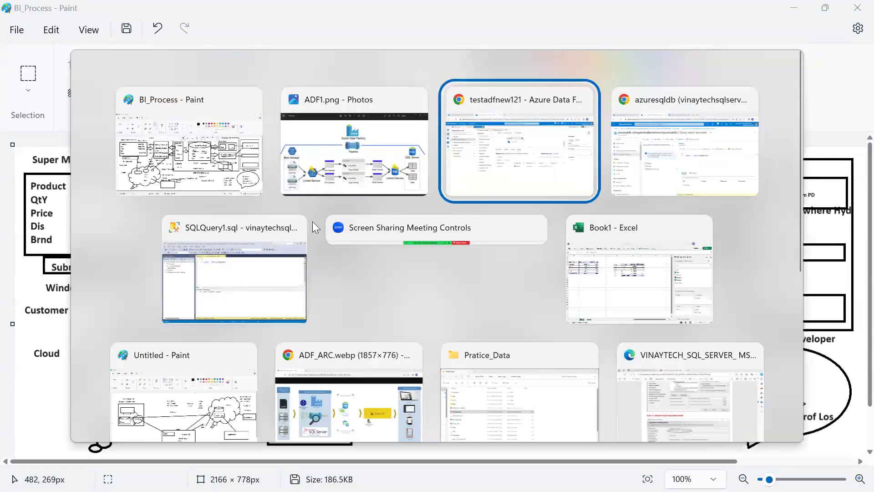
pyautogui.press('Return')
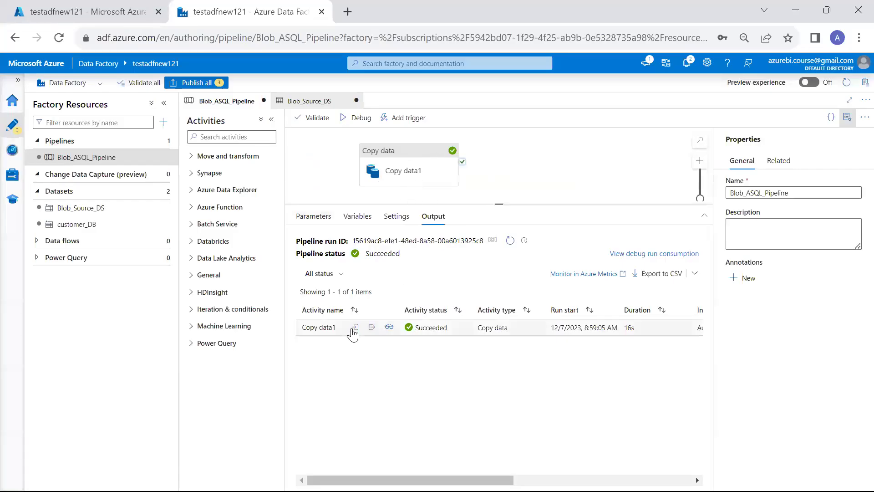
# Open Copy data1 run details and highlight the Blob Storage source, Azure SQL sink, and 32 rows read and written.
pyautogui.click(389, 328)
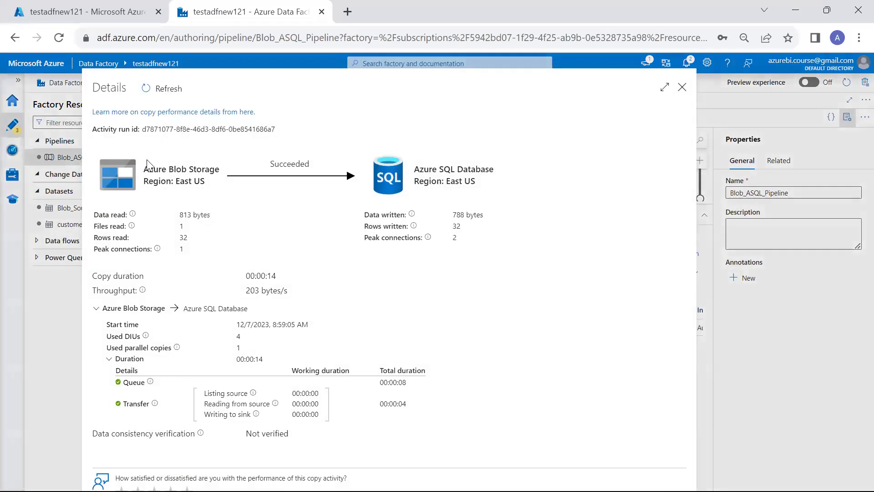
pyautogui.moveTo(147, 165); pyautogui.dragTo(204, 182)
pyautogui.moveTo(414, 166); pyautogui.dragTo(476, 185)
pyautogui.click(181, 234)
pyautogui.moveTo(180, 238); pyautogui.dragTo(199, 243)
pyautogui.moveTo(454, 226); pyautogui.dragTo(484, 227)
pyautogui.hotkey('alt', 'Tab')
pyautogui.hotkey('alt', 'Tab')
pyautogui.hotkey('alt', 'Tab')
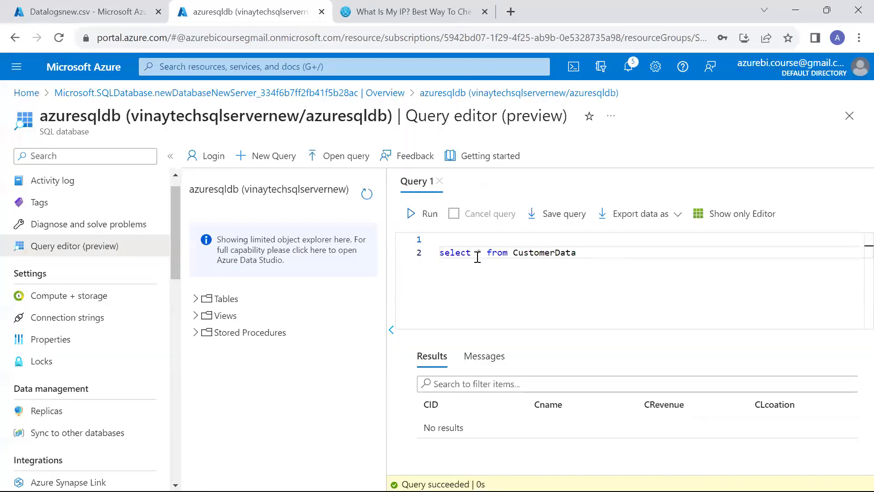
# Run select * from CustomerData, scroll the copied rows, then run select count(*) to get 32.
pyautogui.click(412, 215)
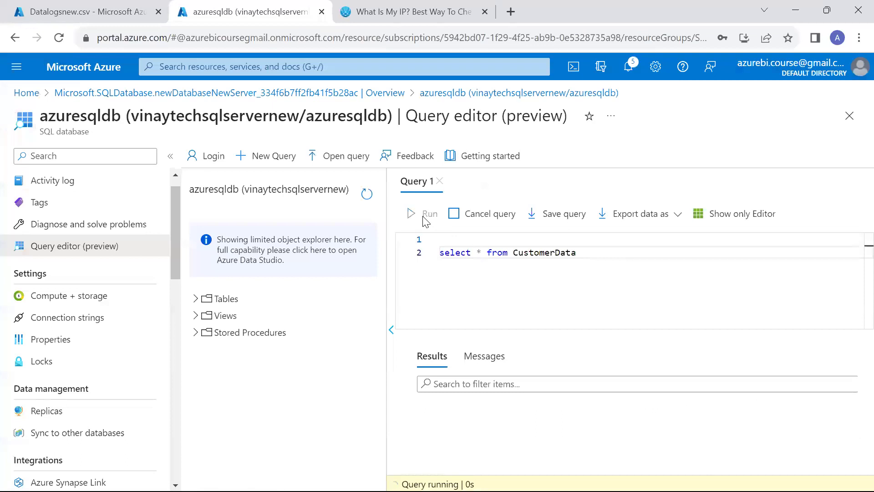
pyautogui.scroll(-5, 649, 441)
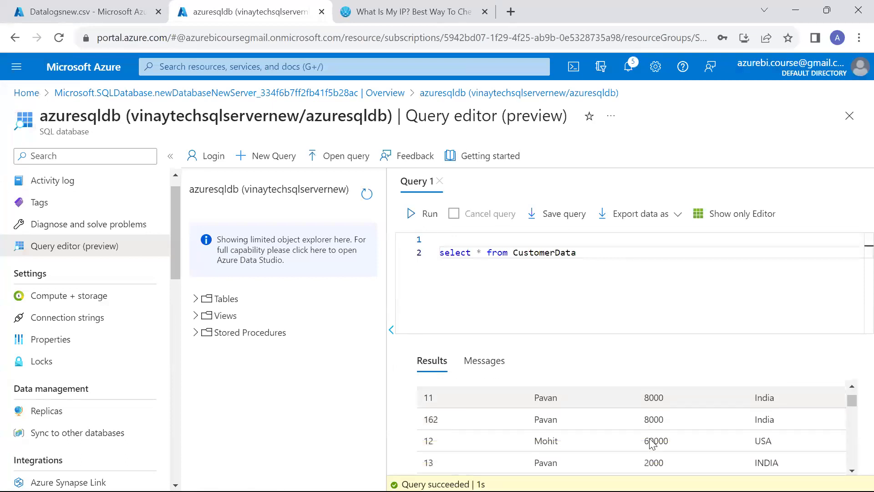
pyautogui.scroll(-10, 650, 438)
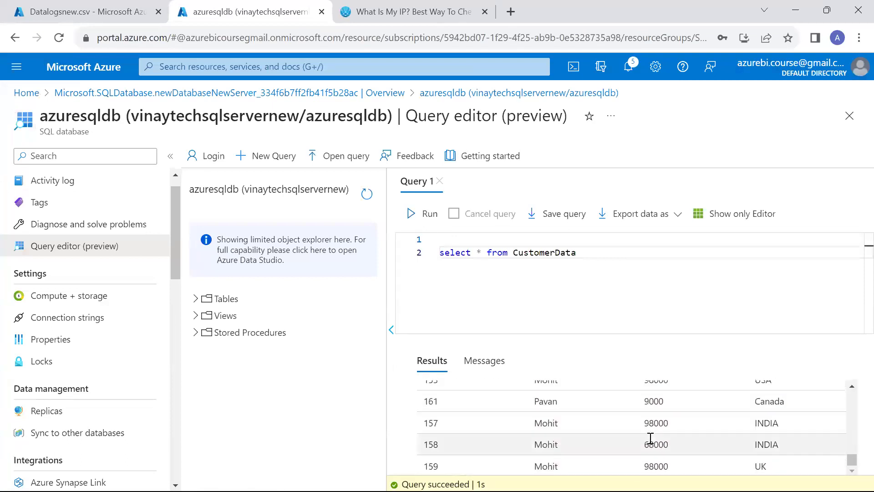
pyautogui.write('count(*)')
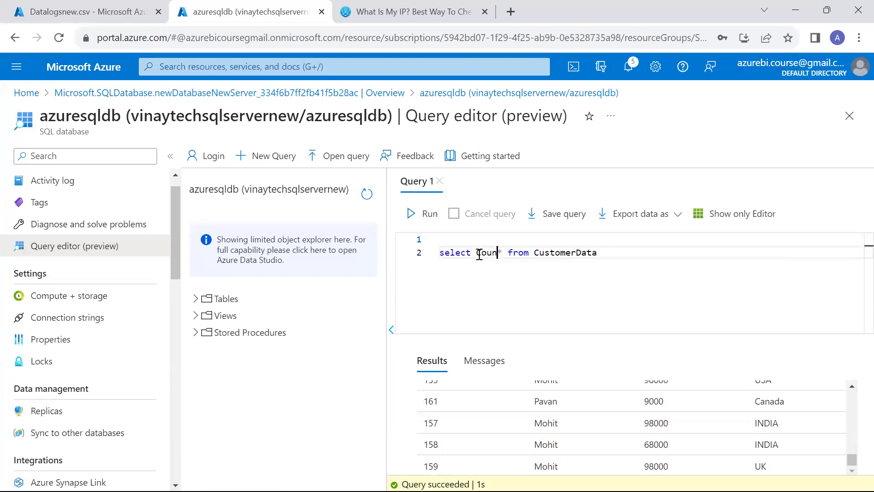
pyautogui.click(411, 213)
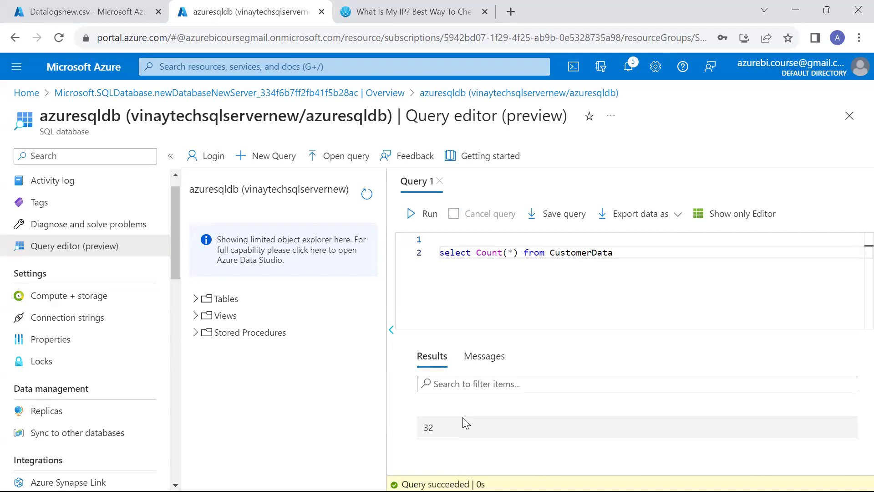
pyautogui.hotkey('alt', 'Tab')
pyautogui.hotkey('alt', 'Tab')
pyautogui.hotkey('alt', 'Tab')
pyautogui.hotkey('alt', 'Tab')
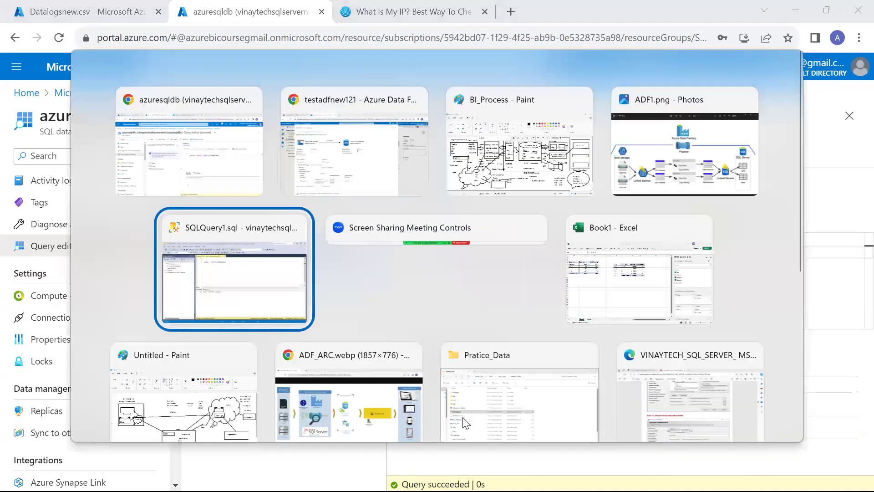
# Rerun the CustomerData query in SSMS and inspect a revenue value in the 32 rows.
pyautogui.click(186, 68)
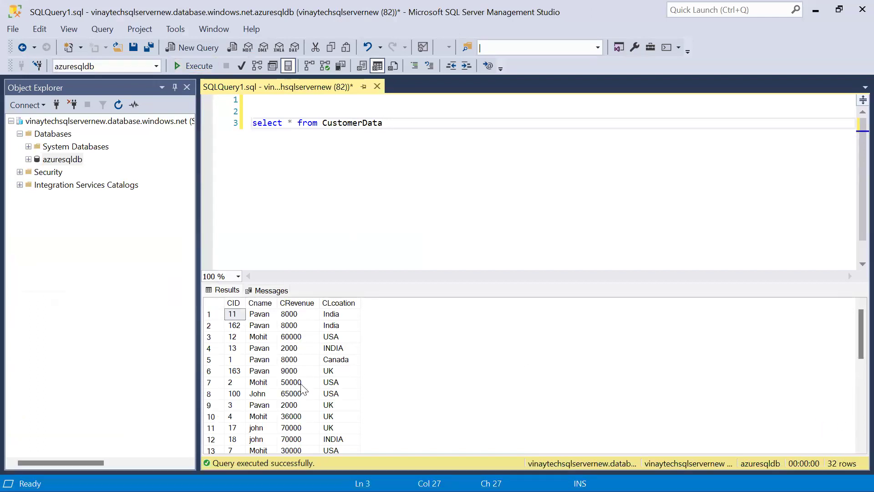
pyautogui.click(301, 359)
pyautogui.click(287, 123)
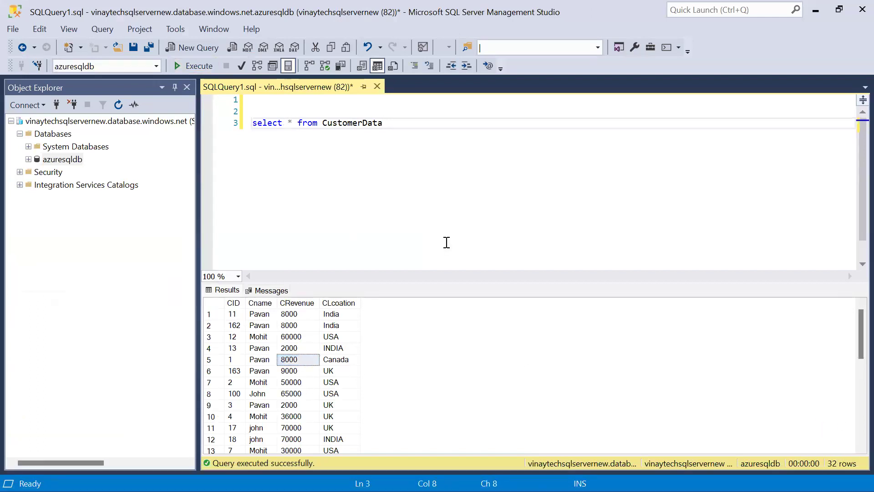
# Switch to the Excel workbook and check the pivot table's Country header.
pyautogui.hotkey('alt', 'Tab')
pyautogui.press('Down')
pyautogui.press('Down')
pyautogui.press('Up')
pyautogui.press('Right')
pyautogui.press('Right')
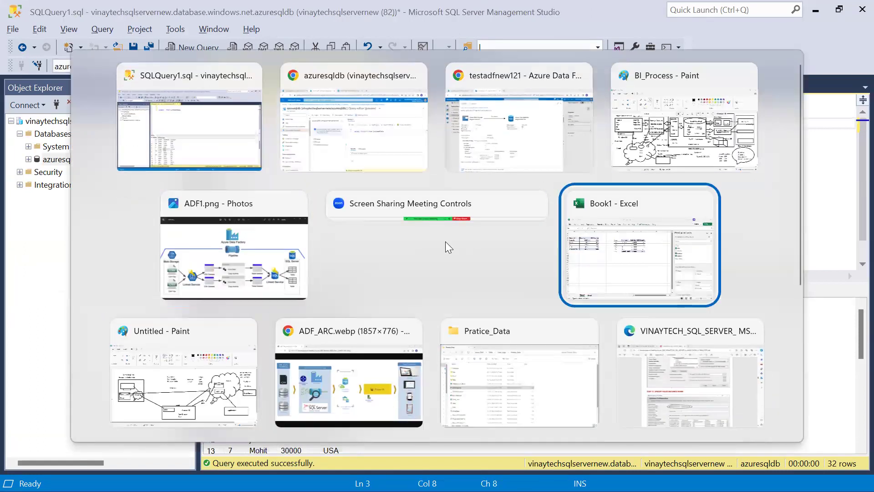
pyautogui.press('Return')
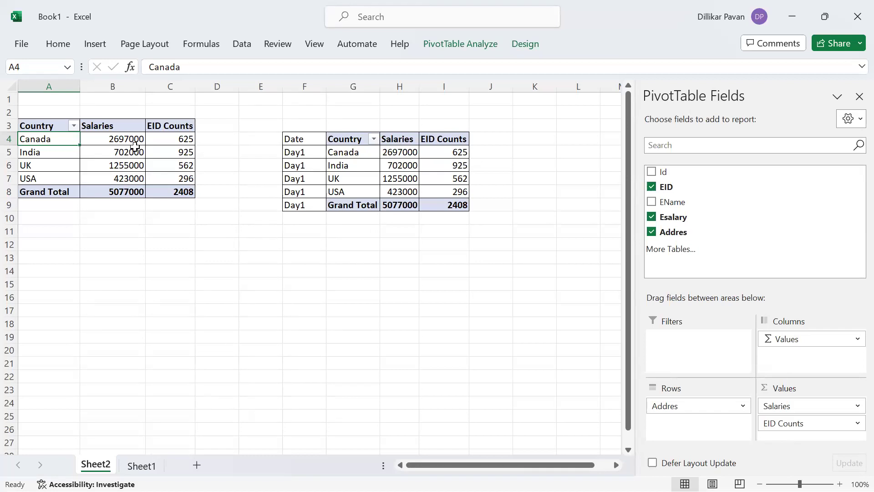
pyautogui.click(50, 121)
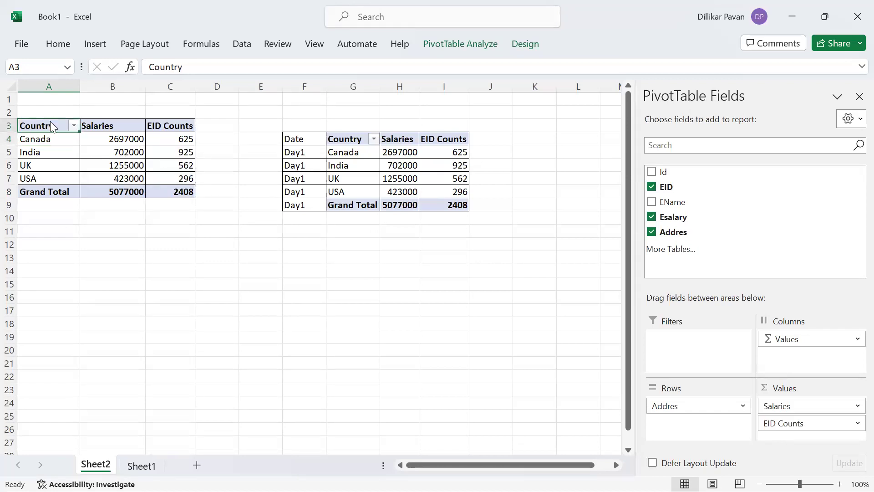
# Back in SSMS, begin typing the column name 'Clo' before the asterisk.
pyautogui.hotkey('alt', 'Tab')
pyautogui.press('Escape')
pyautogui.hotkey('alt', 'Tab')
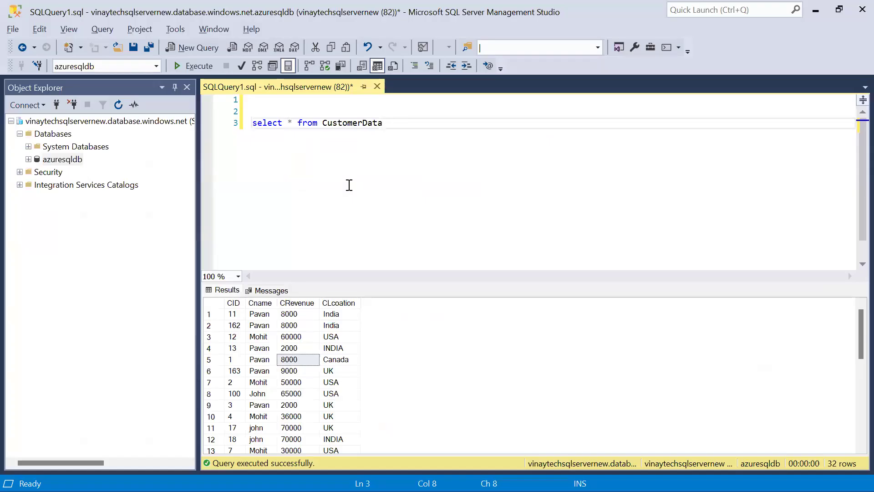
pyautogui.write('Clo')
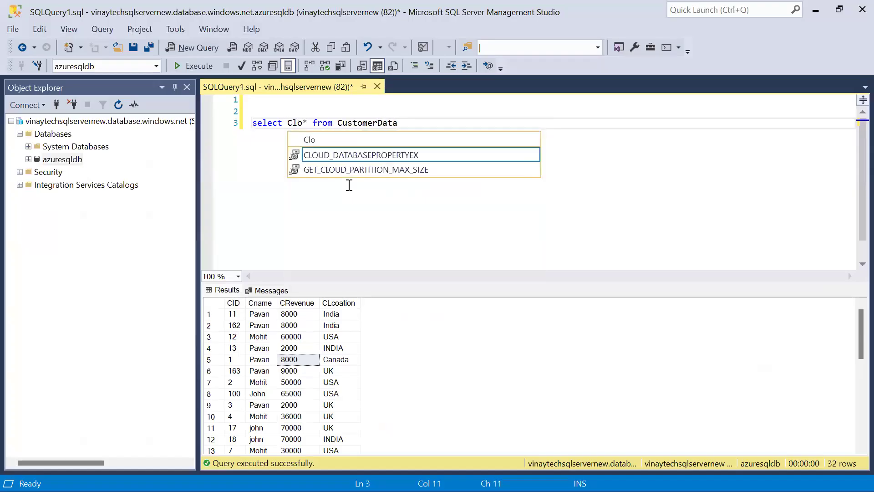
# Fix the partial column name to CLco and copy the first result row with headers.
pyautogui.press('BackSpace')
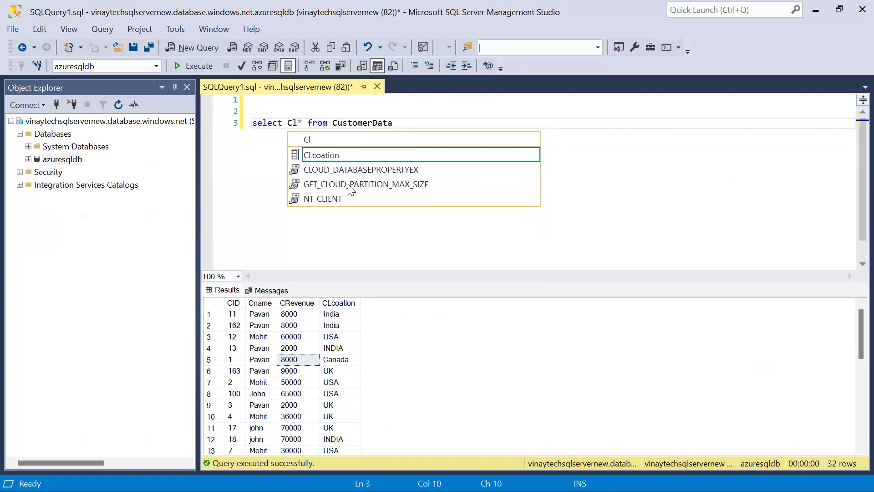
pyautogui.write(',')
pyautogui.press('Left')
pyautogui.write('ocak')
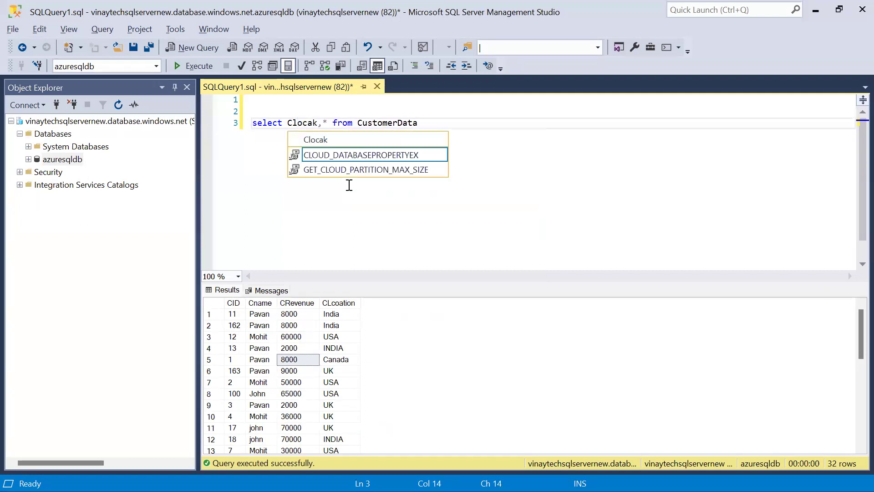
pyautogui.press('BackSpace')
pyautogui.press('BackSpace')
pyautogui.press('BackSpace')
pyautogui.press('BackSpace')
pyautogui.press('BackSpace')
pyautogui.press('BackSpace')
pyautogui.write('CL')
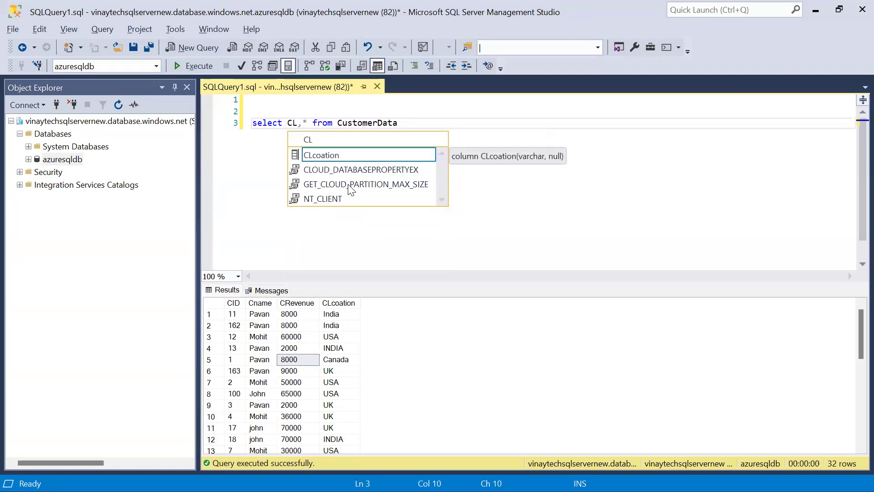
pyautogui.write('co')
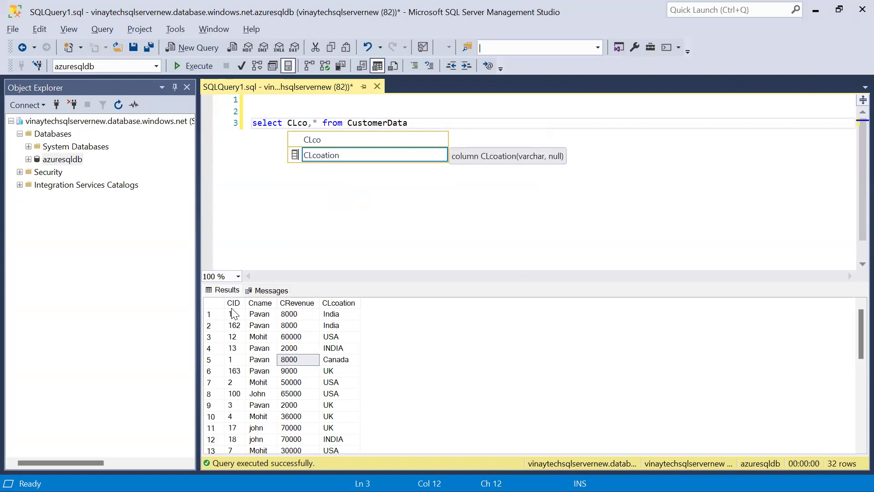
pyautogui.click(232, 313)
pyautogui.click(217, 313)
pyautogui.rightClick(217, 313)
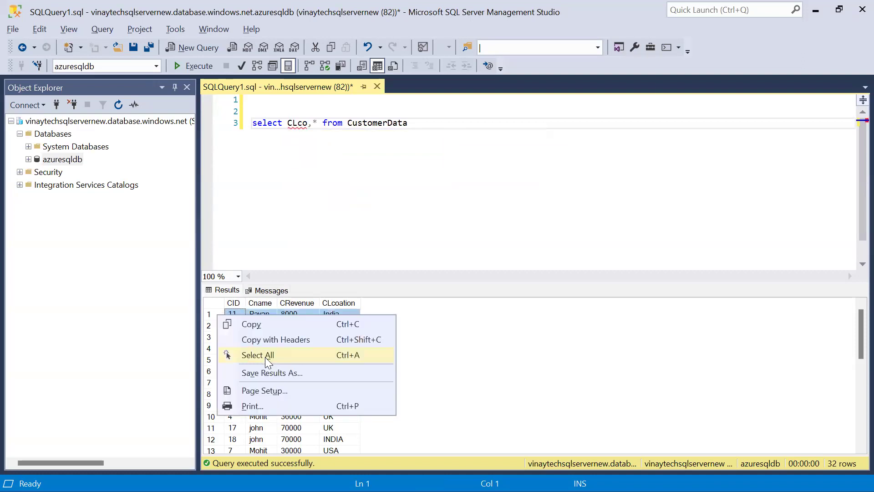
pyautogui.click(273, 340)
# Paste the headers below the query, complete the column as CLcoation, and add ,Sum().
pyautogui.click(556, 244)
pyautogui.press('Return')
pyautogui.press('Return')
pyautogui.hotkey('ctrl', 'v')
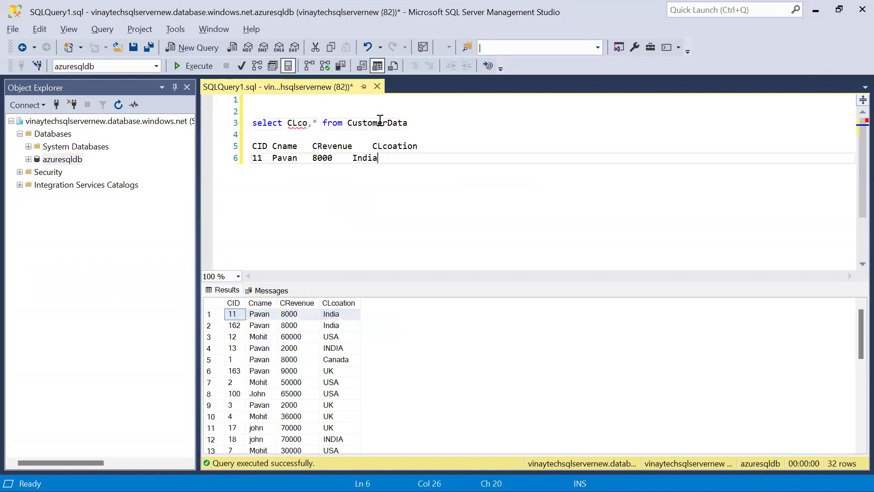
pyautogui.click(384, 146)
pyautogui.doubleClick(385, 147)
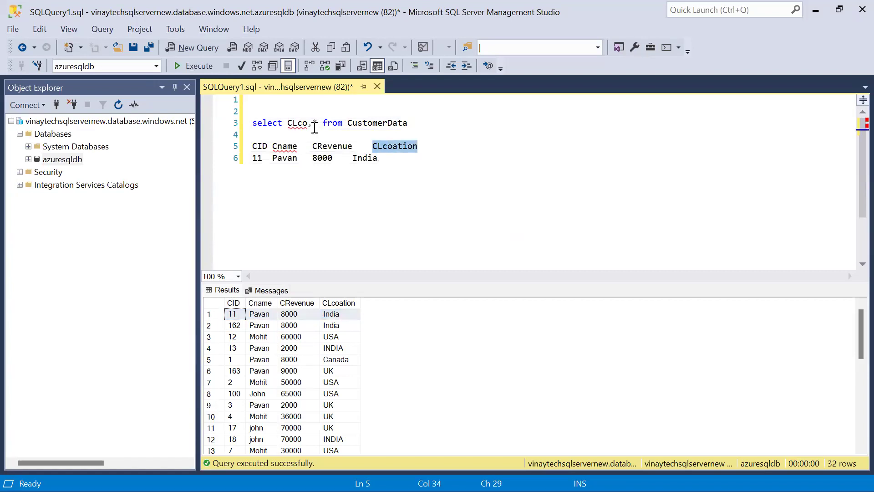
pyautogui.hotkey('ctrl', 'c')
pyautogui.doubleClick(294, 127)
pyautogui.hotkey('ctrl', 'v')
pyautogui.write(',Sum()')
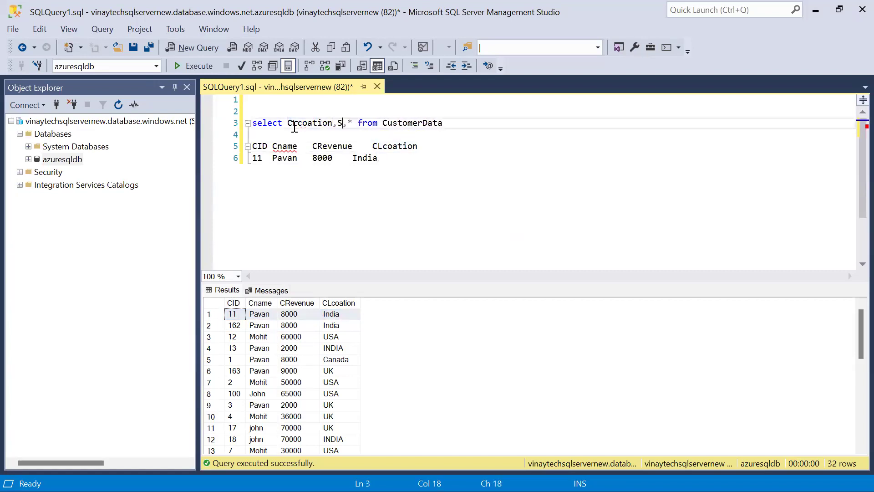
# Make the select list SUM(CRevenue) as Revenue and COUNT(CID), and start a Group by line.
pyautogui.click(322, 152)
pyautogui.doubleClick(323, 152)
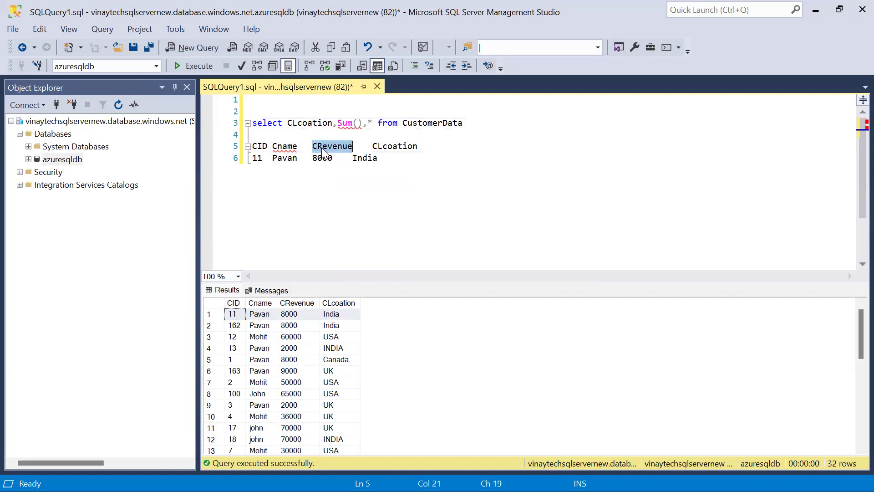
pyautogui.hotkey('ctrl', 'c')
pyautogui.click(358, 124)
pyautogui.hotkey('ctrl', 'v')
pyautogui.press('Right')
pyautogui.write('as Revenue,Count')
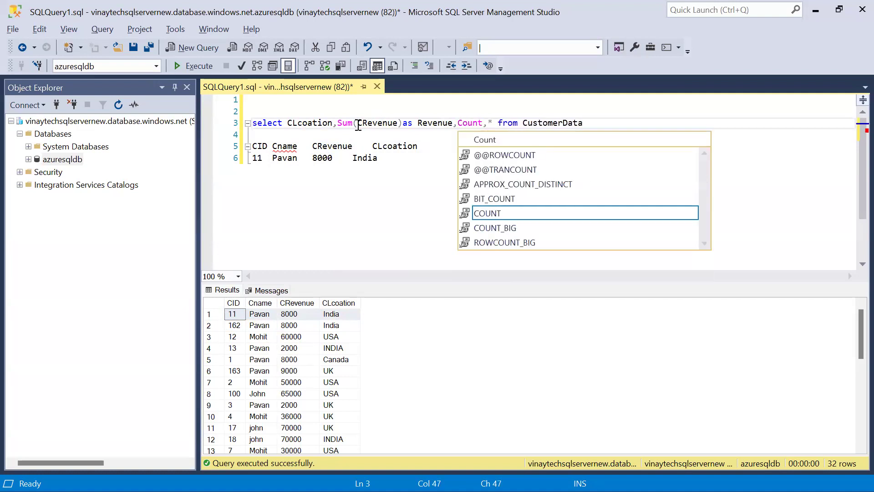
pyautogui.write('(')
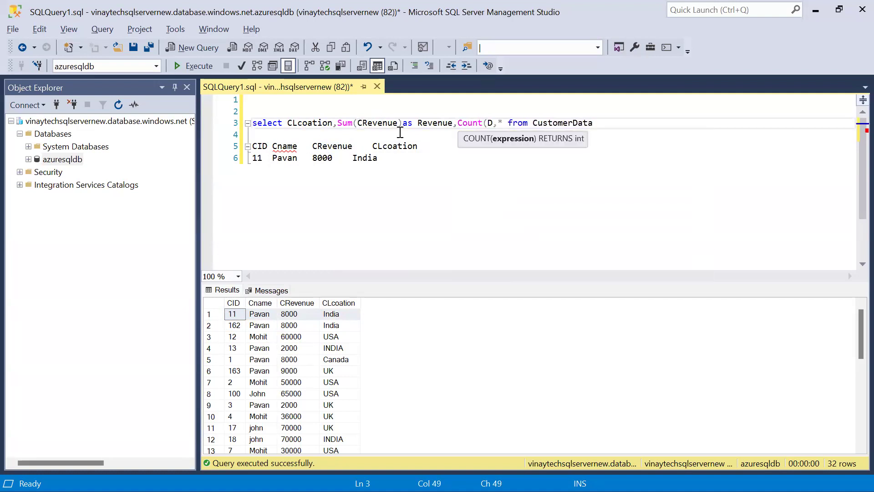
pyautogui.write('CID)As Cou')
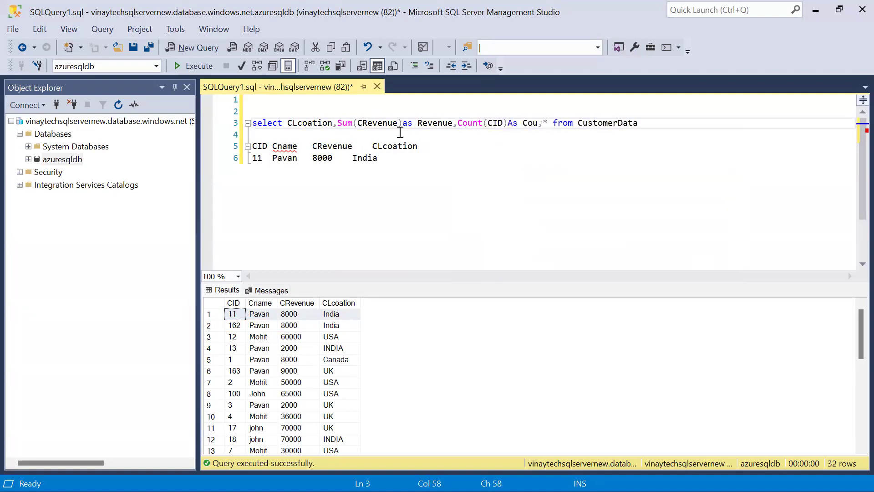
pyautogui.write('nt_D')
pyautogui.write('ID')
pyautogui.press('Delete')
pyautogui.press('Delete')
pyautogui.press('End')
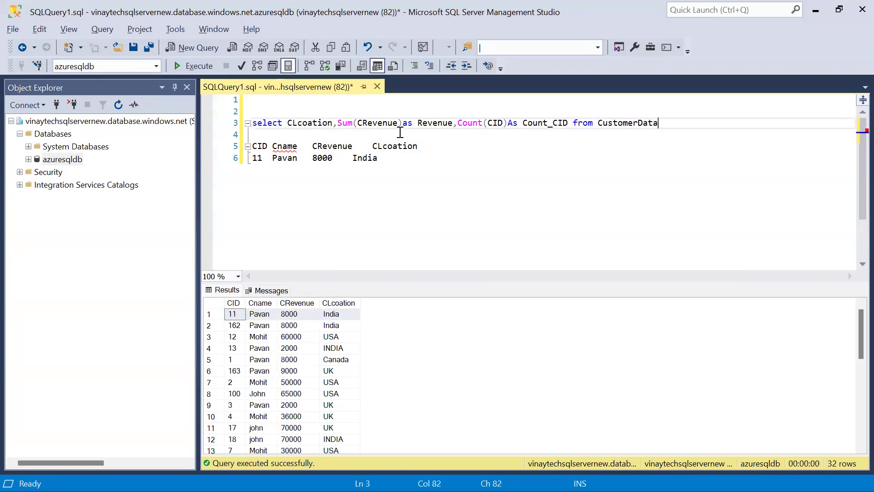
pyautogui.press('Return')
pyautogui.write('Group by')
# Group by CLcoation, delete the pasted sample rows, and run the grouped query.
pyautogui.press('Up')
pyautogui.hotkey('ctrl', 'w')
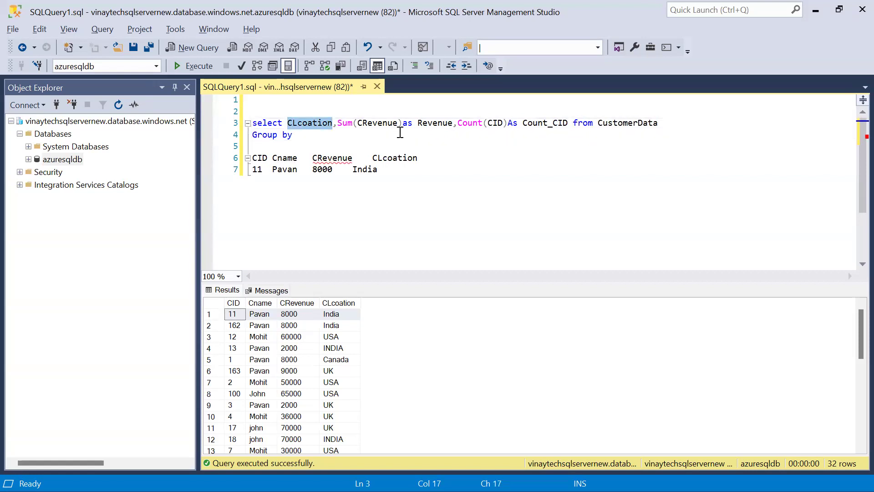
pyautogui.hotkey('ctrl', 'c')
pyautogui.press('Down')
pyautogui.hotkey('ctrl', 'v')
pyautogui.press('Down')
pyautogui.press('Down')
pyautogui.press('Home')
pyautogui.press('Down')
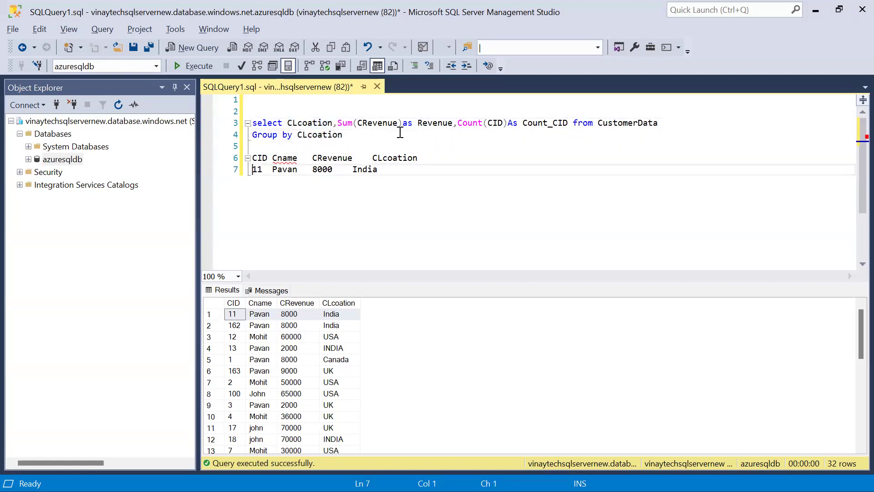
pyautogui.press('End')
pyautogui.hotkey('shift', 'Up')
pyautogui.hotkey('shift', 'Up')
pyautogui.press('Delete')
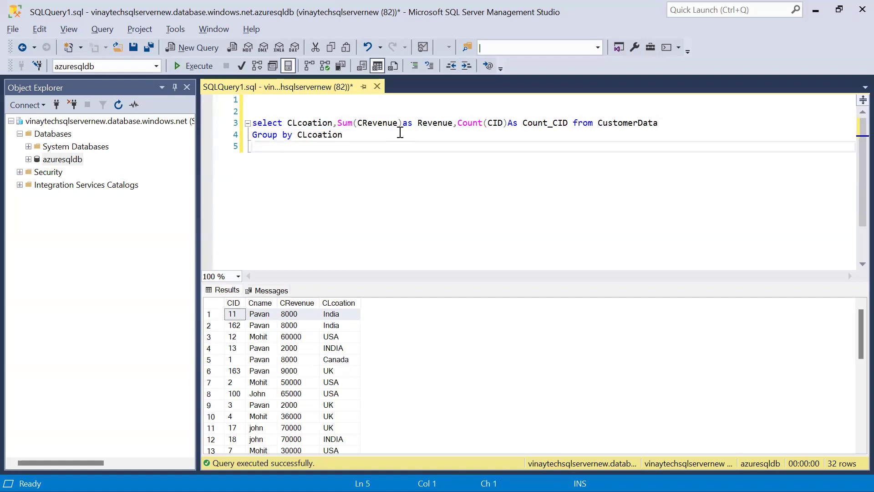
pyautogui.hotkey('shift', 'Up')
pyautogui.hotkey('shift', 'Up')
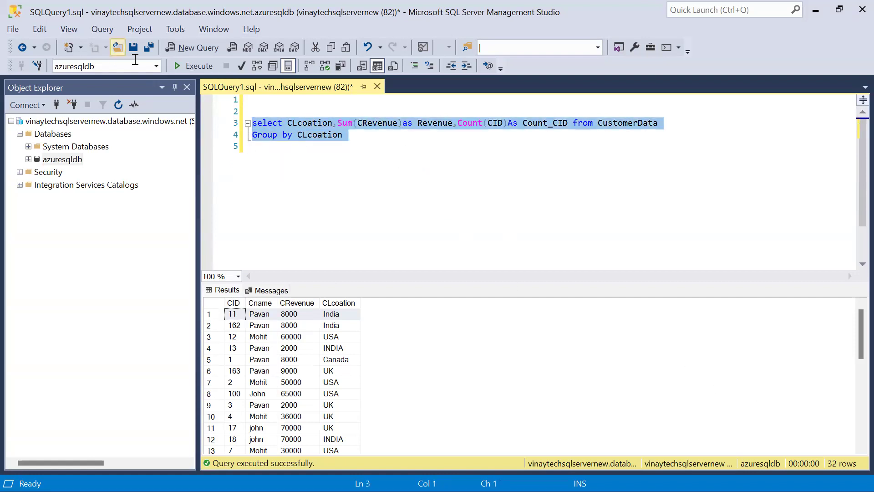
pyautogui.click(194, 66)
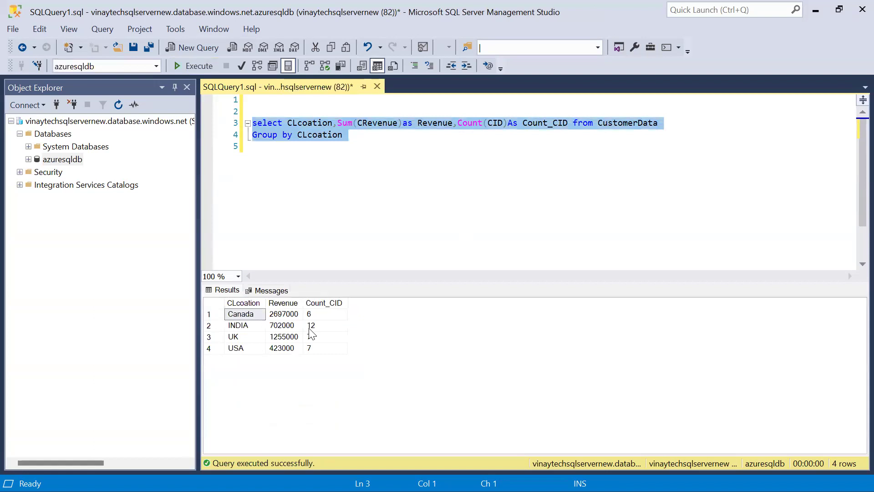
# Copy all four grouped result rows with their headers.
pyautogui.click(310, 327)
pyautogui.hotkey('ctrl', 'a')
pyautogui.rightClick(310, 328)
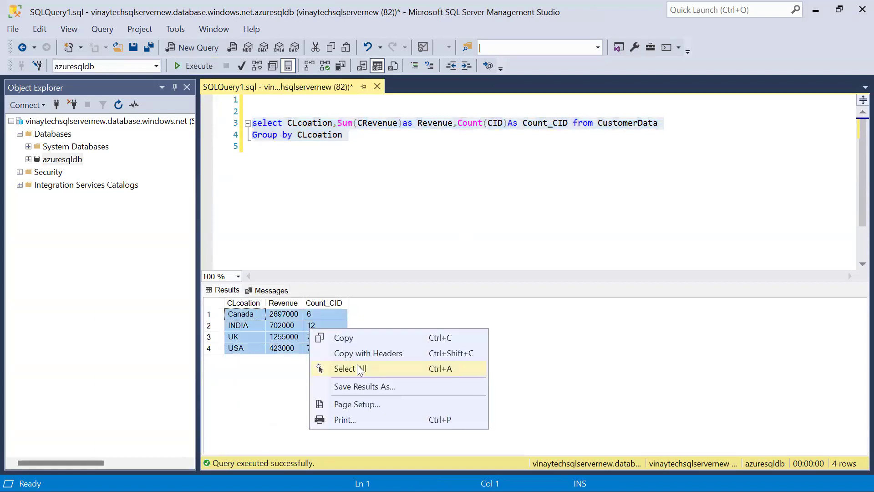
pyautogui.click(364, 350)
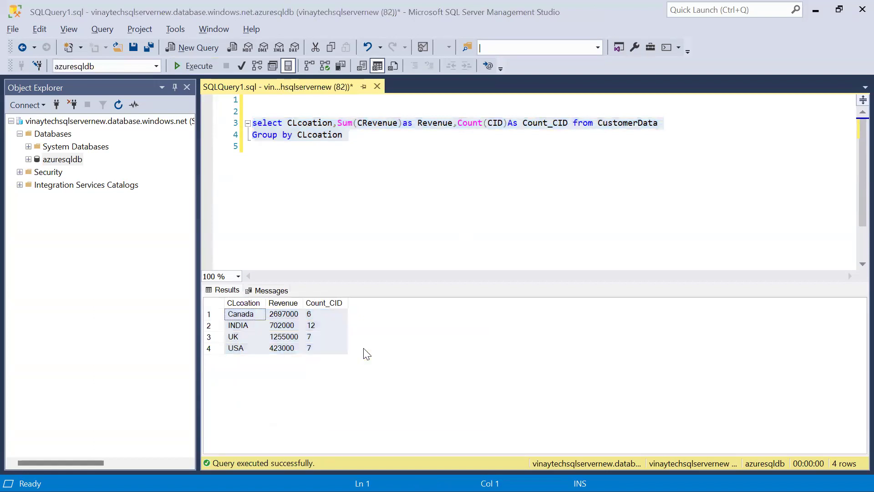
pyautogui.hotkey('alt', 'Tab')
# Paste the grouped results at cell A11 and autofit the column widths.
pyautogui.click(21, 232)
pyautogui.hotkey('ctrl', 'v')
pyautogui.hotkey('alt', 'h')
pyautogui.press('o')
pyautogui.press('i')
# Make the CLcoation/Revenue/Count_CID header row bold.
pyautogui.hotkey('ctrl', 'a')
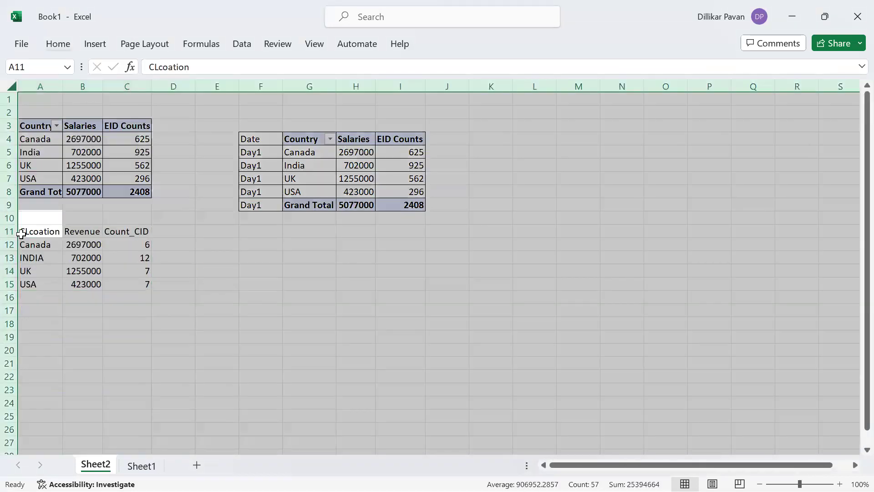
pyautogui.press('Right')
pyautogui.hotkey('ctrl', 'a')
pyautogui.hotkey('alt', 'h')
pyautogui.press('Escape')
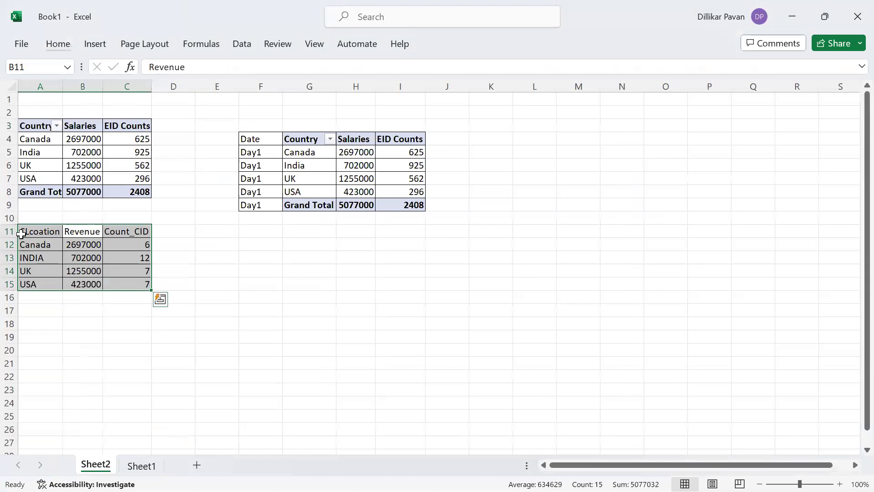
pyautogui.press('Up')
pyautogui.press('Down')
pyautogui.press('Left')
pyautogui.hotkey('shift', 'Right')
pyautogui.hotkey('shift', 'Right')
pyautogui.hotkey('ctrl', 'b')
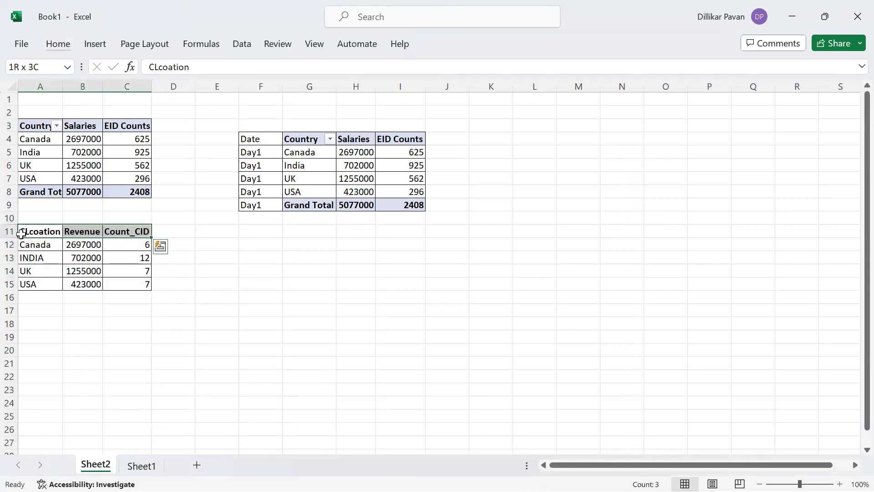
pyautogui.hotkey('ctrl', 'shift', 'Down')
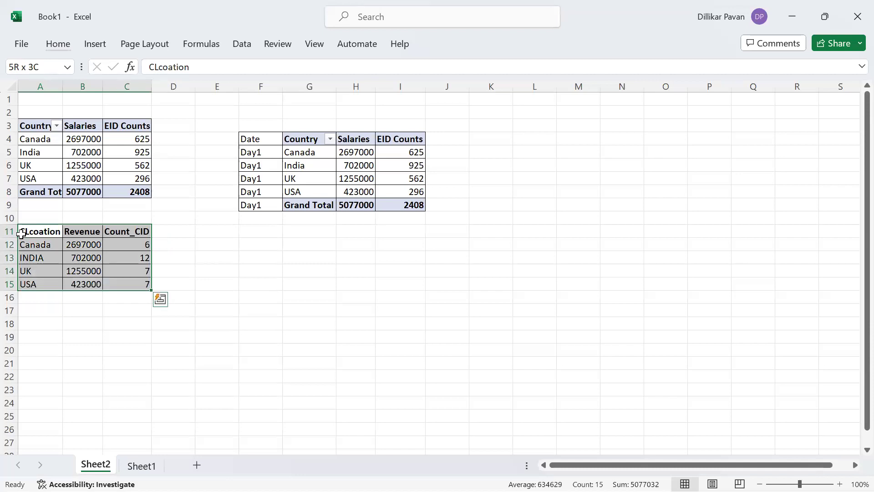
# Select the results table starting at A11, then go to the BI_Process diagram in Paint.
pyautogui.click(21, 234)
pyautogui.hotkey('ctrl', 'a')
pyautogui.click(21, 234)
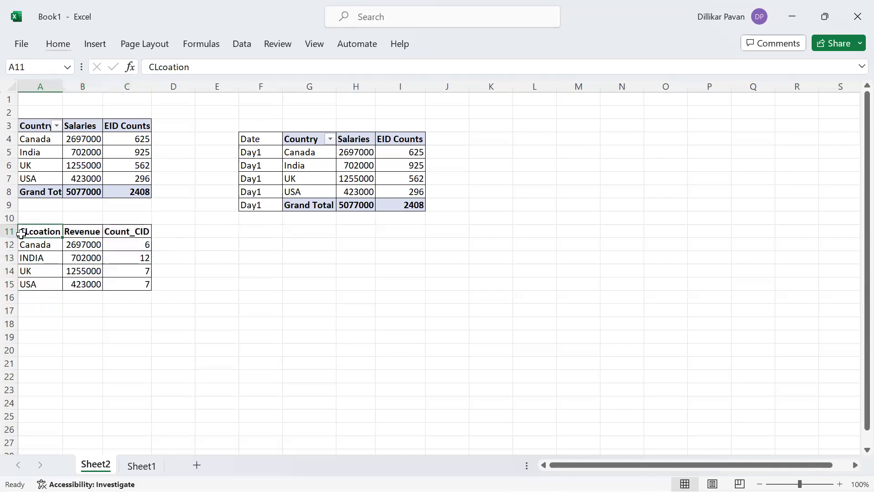
pyautogui.hotkey('ctrl', 'shift', 'Right')
pyautogui.hotkey('ctrl', 'shift', 'Down')
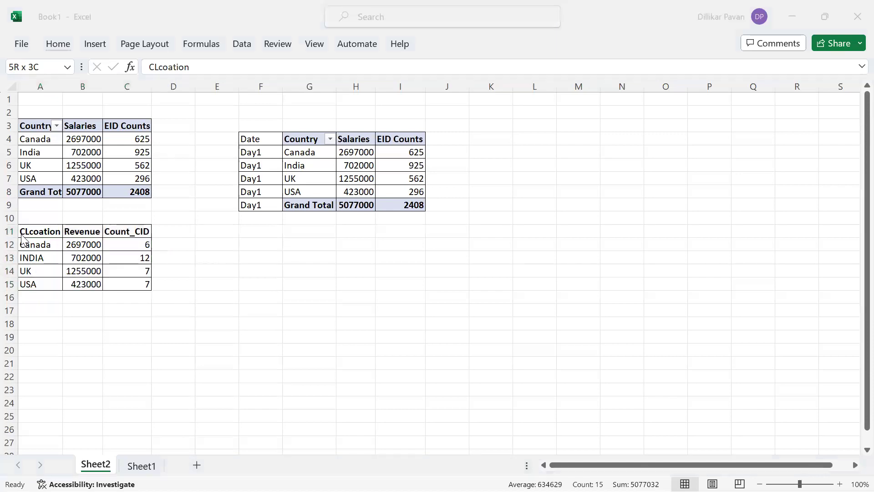
pyautogui.hotkey('alt', 'Tab')
pyautogui.hotkey('alt', 'Tab')
pyautogui.hotkey('alt', 'Tab')
pyautogui.hotkey('alt', 'shift', 'Tab')
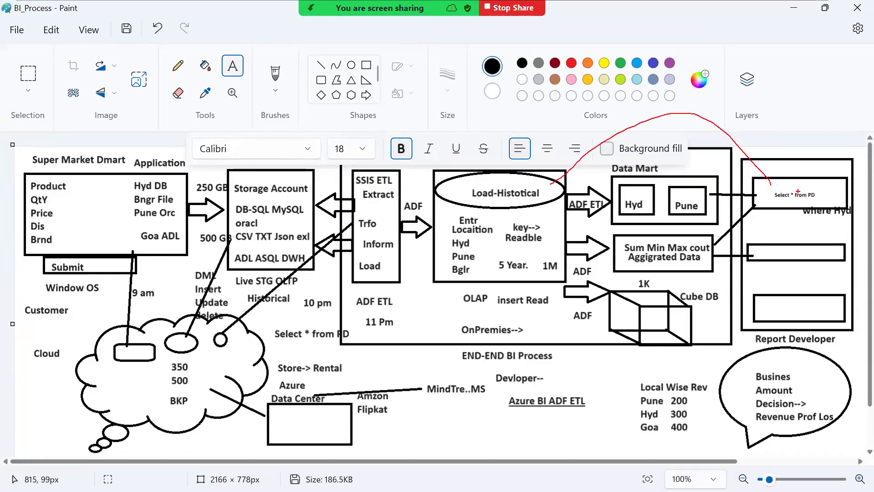
# Select the grouped revenue query in SSMS, then minimize all windows to the desktop.
pyautogui.hotkey('alt', 'Tab')
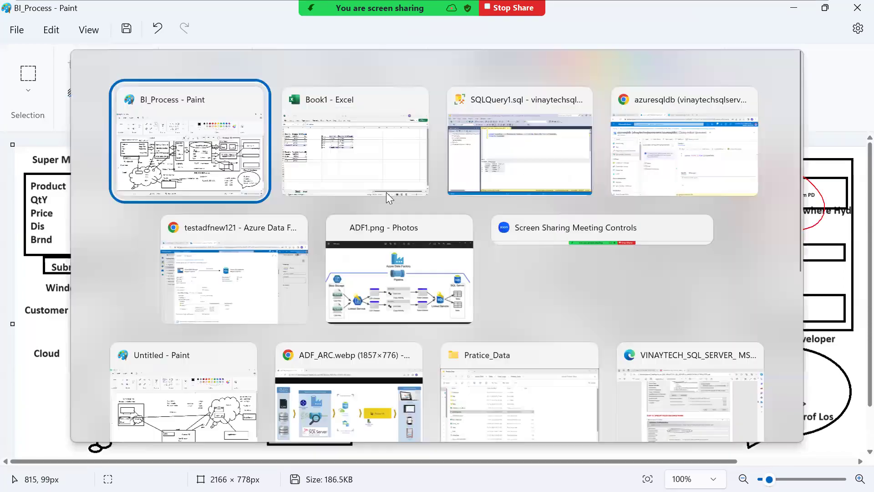
pyautogui.hotkey('alt', 'Tab')
pyautogui.hotkey('alt', 'Tab')
pyautogui.moveTo(367, 149); pyautogui.dragTo(253, 122)
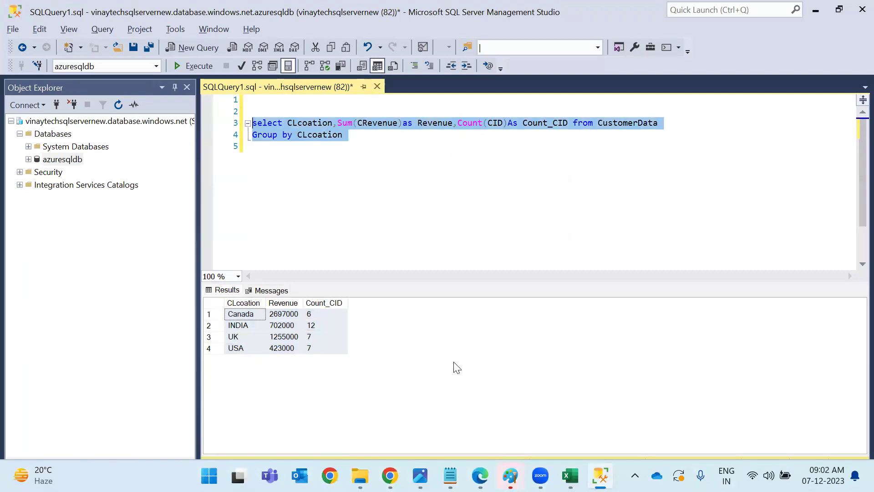
pyautogui.press('super+d')
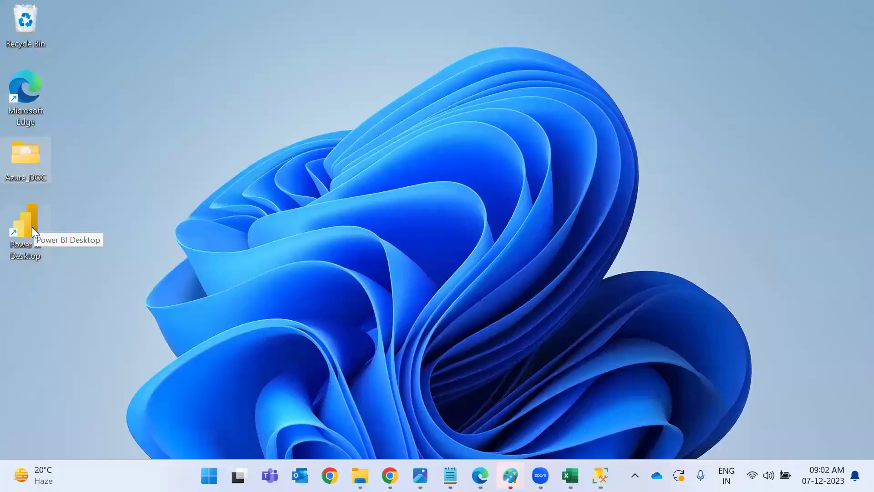
# Launch Power BI Desktop, dismiss the sign-in, welcome and subscription prompts, and list data sources.
pyautogui.doubleClick(32, 226)
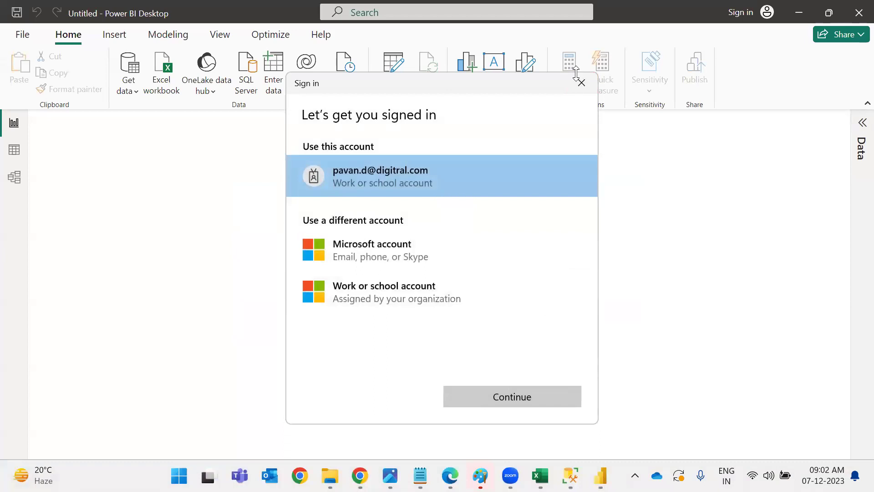
pyautogui.click(577, 76)
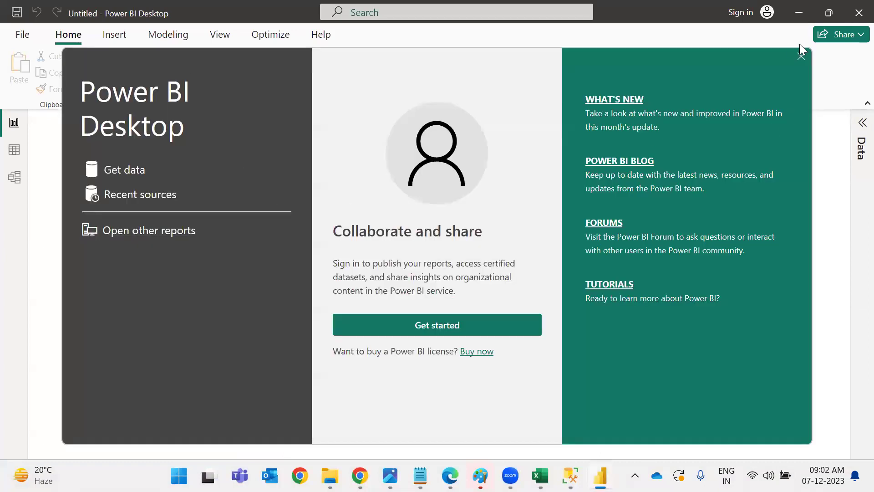
pyautogui.click(801, 56)
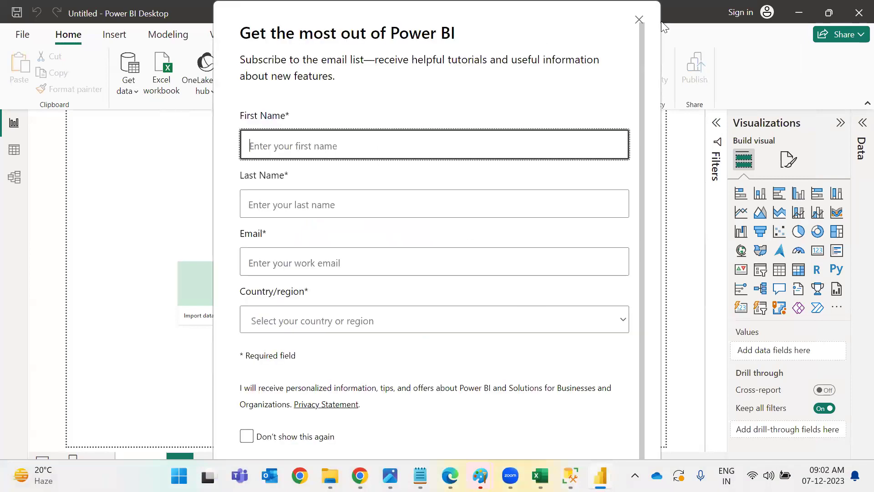
pyautogui.click(639, 20)
pyautogui.click(132, 92)
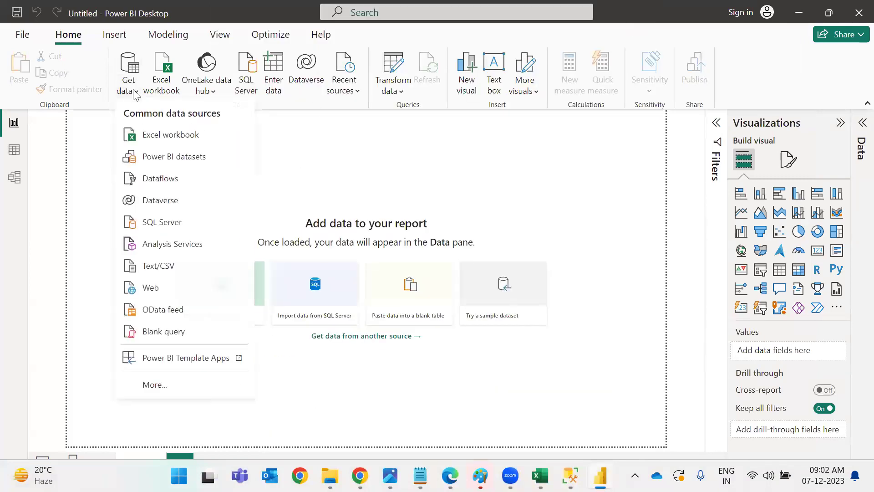
# Choose SQL Server and paste the server name copied from the Azure portal.
pyautogui.click(179, 223)
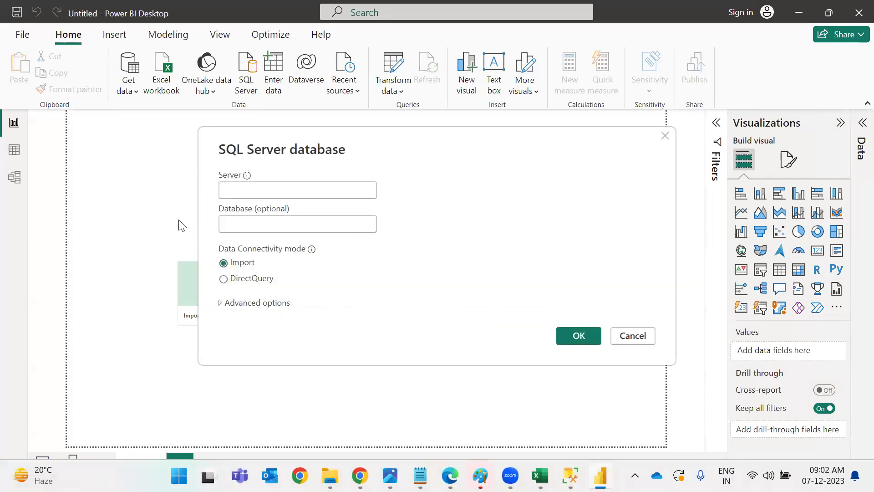
pyautogui.hotkey('alt', 'Tab')
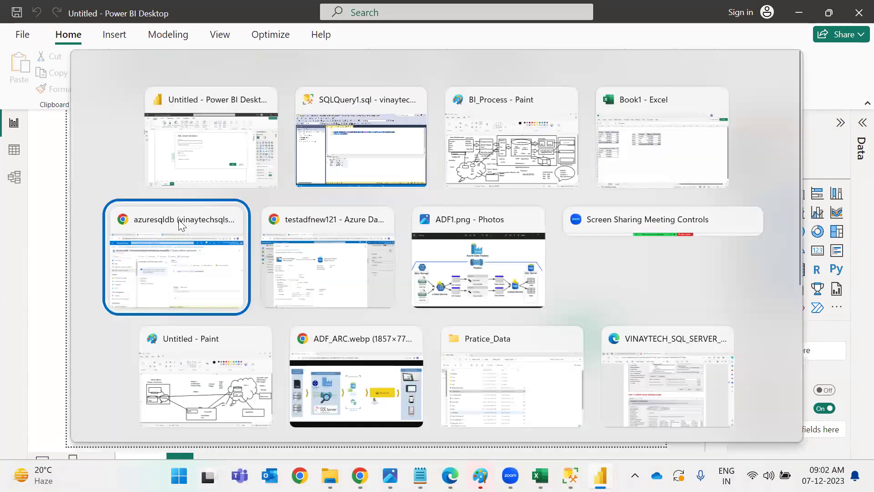
pyautogui.click(178, 219)
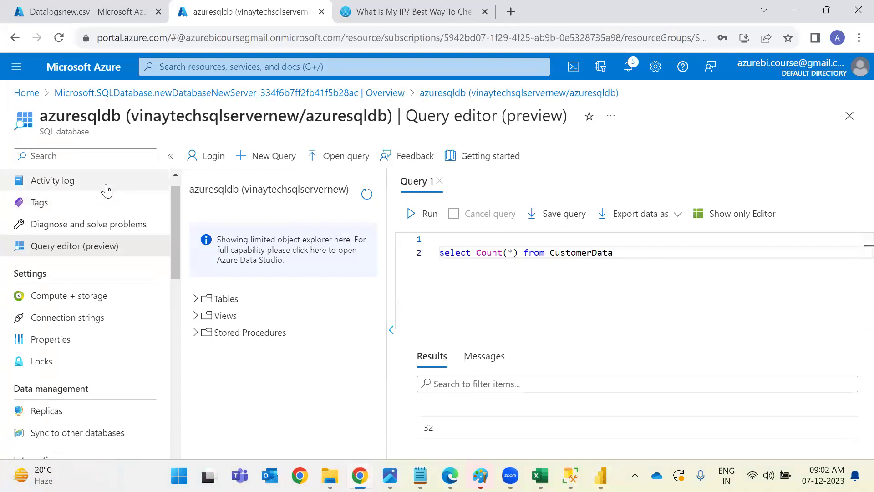
pyautogui.scroll(1, 109, 189)
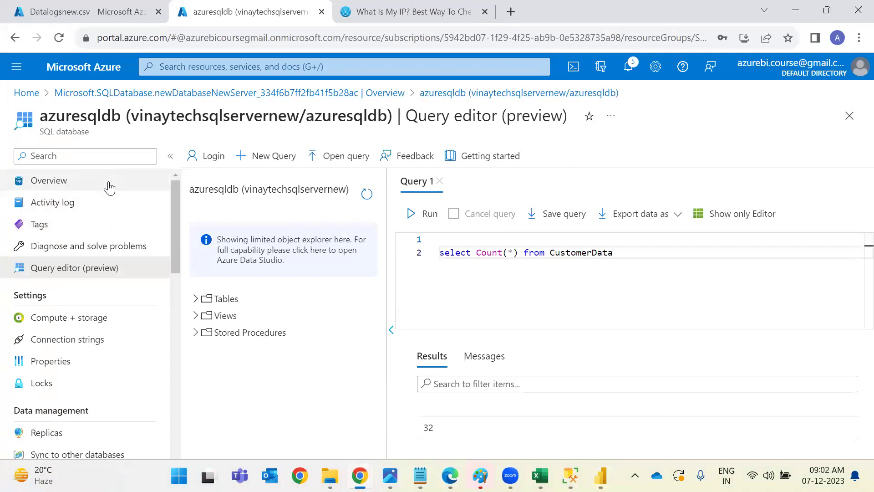
pyautogui.click(110, 182)
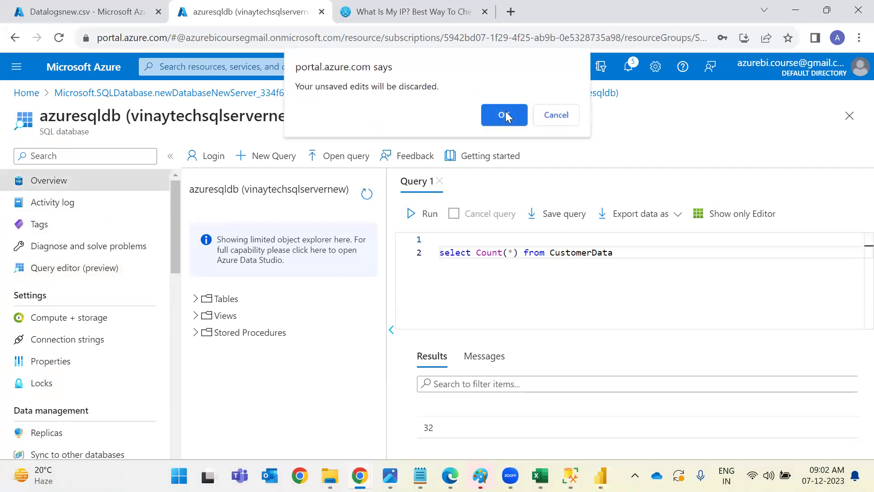
pyautogui.click(506, 116)
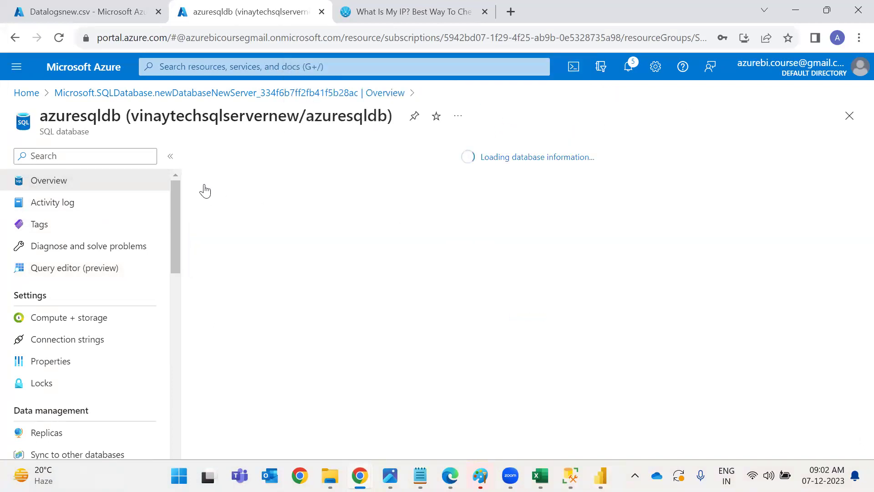
pyautogui.click(708, 223)
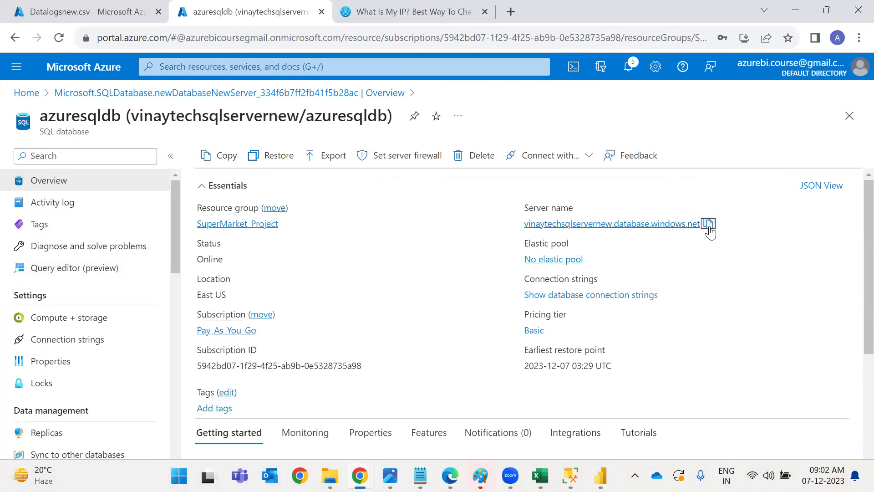
pyautogui.hotkey('alt', 'Tab')
pyautogui.hotkey('ctrl', 'v')
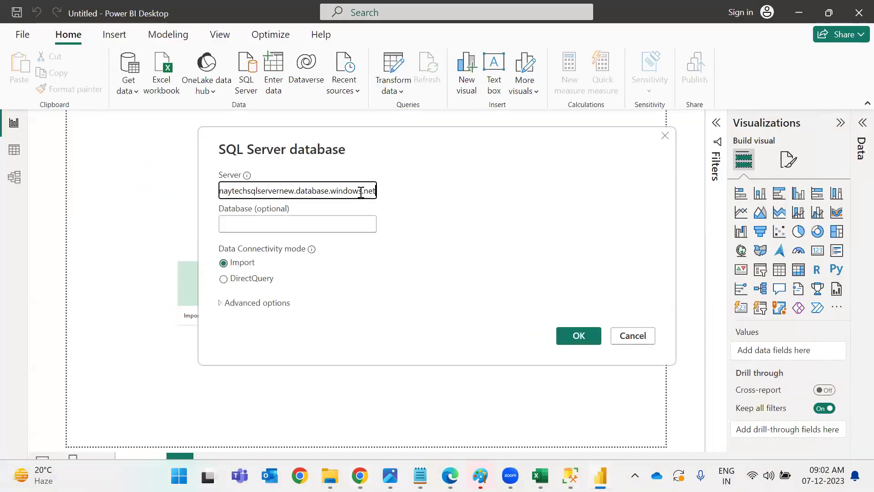
# Enter azuresqldb as the database name and submit the connection.
pyautogui.click(339, 221)
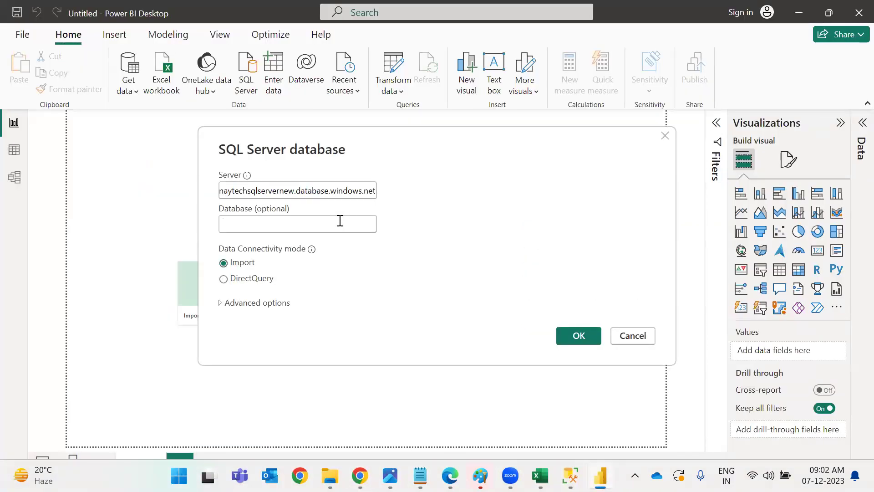
pyautogui.hotkey('alt', 'Tab')
pyautogui.moveTo(309, 114); pyautogui.dragTo(397, 118)
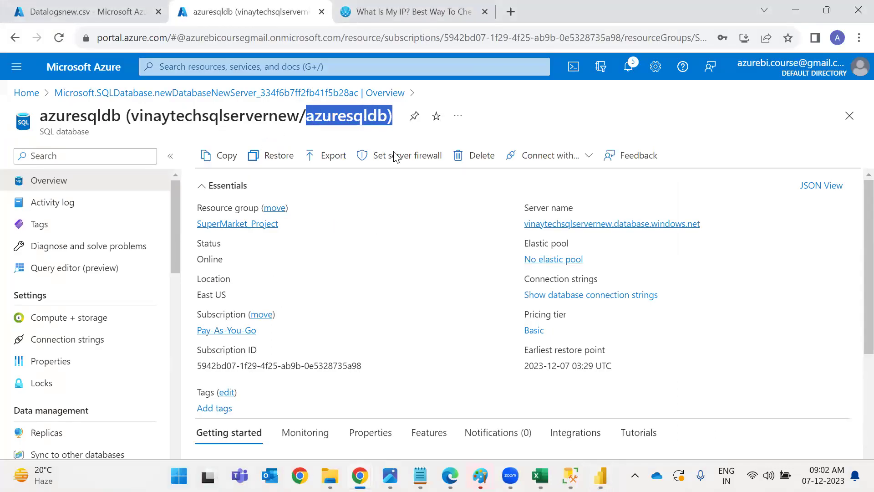
pyautogui.hotkey('alt', 'Tab')
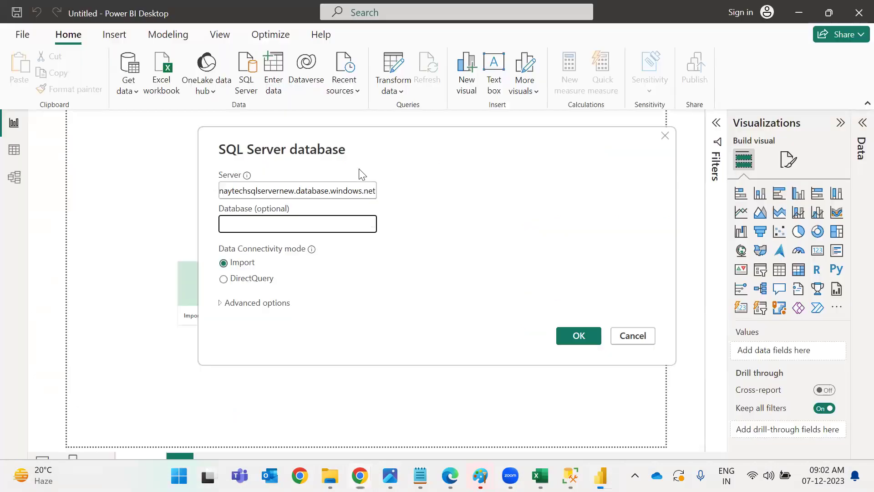
pyautogui.hotkey('ctrl', 'v')
pyautogui.click(577, 333)
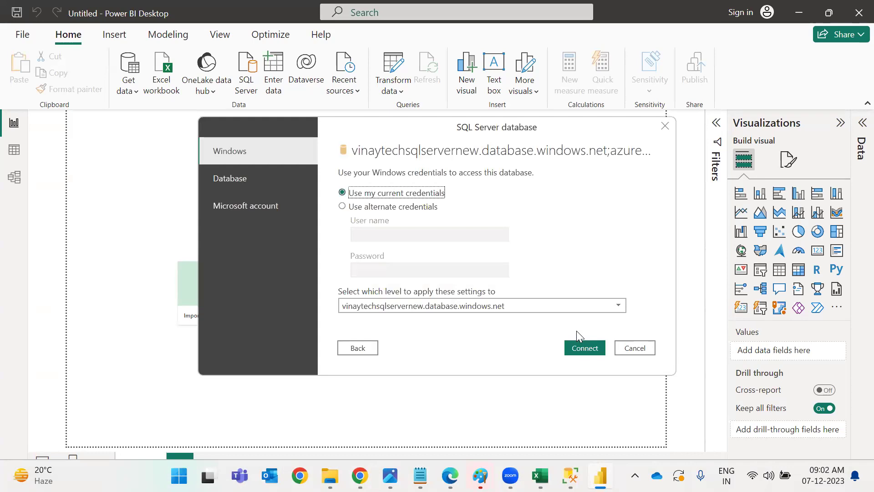
# Choose alternate credentials and enter azuresqldb as the user name.
pyautogui.click(395, 207)
pyautogui.click(401, 232)
pyautogui.write('azuresqldb')
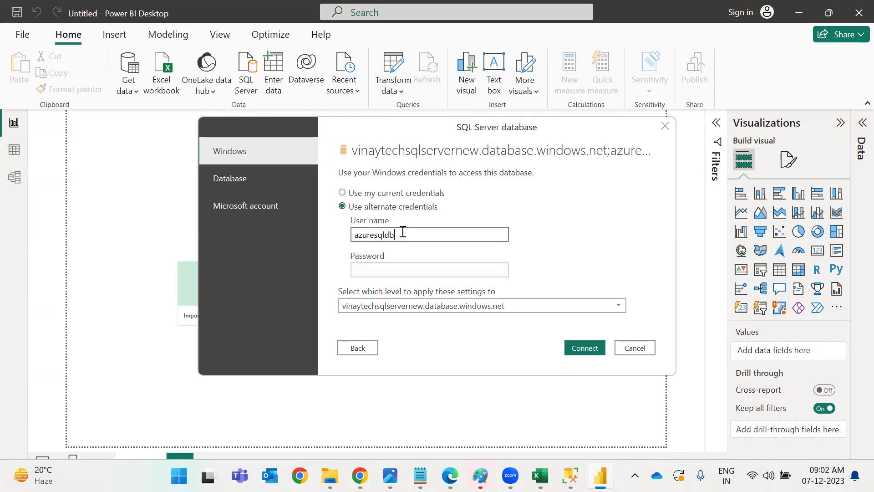
pyautogui.doubleClick(403, 240)
pyautogui.hotkey('alt', 'Tab')
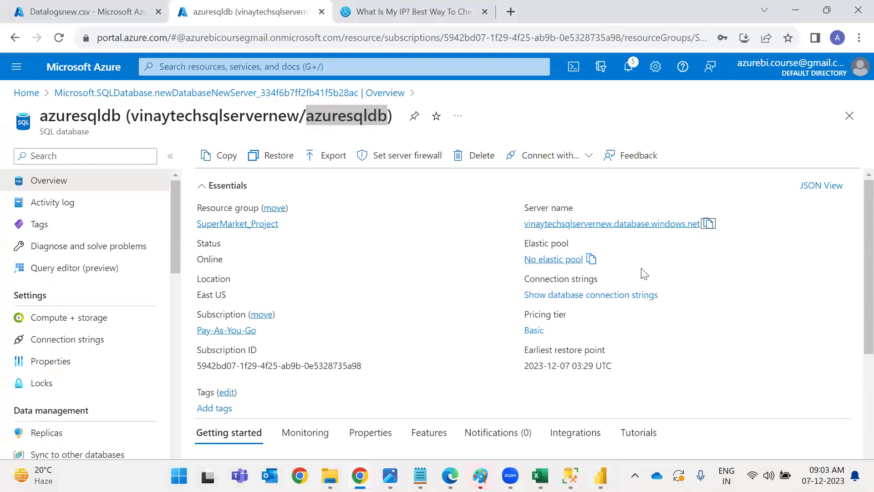
pyautogui.hotkey('alt', 'Tab')
# Use the server name as user name with the password, then retry with current Windows credentials.
pyautogui.doubleClick(482, 235)
pyautogui.hotkey('ctrl', 'v')
pyautogui.hotkey('ctrl', 'shift', 'Left')
pyautogui.hotkey('ctrl', 'shift', 'Left')
pyautogui.hotkey('ctrl', 'shift', 'Left')
pyautogui.hotkey('ctrl', 'shift', 'Left')
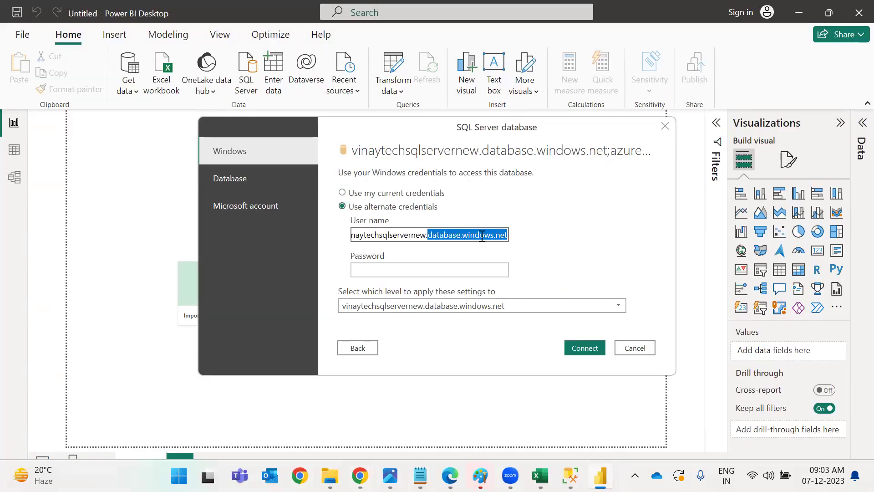
pyautogui.press('BackSpace')
pyautogui.press('Tab')
pyautogui.write('•••••••••')
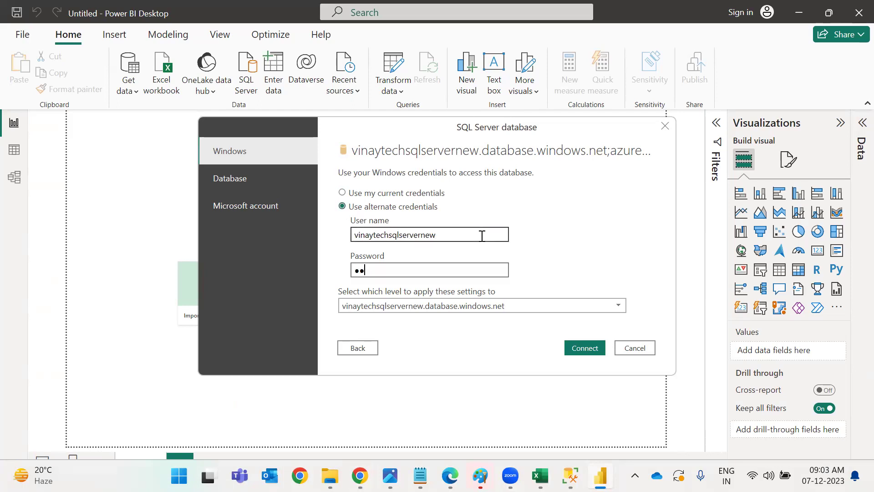
pyautogui.press('Return')
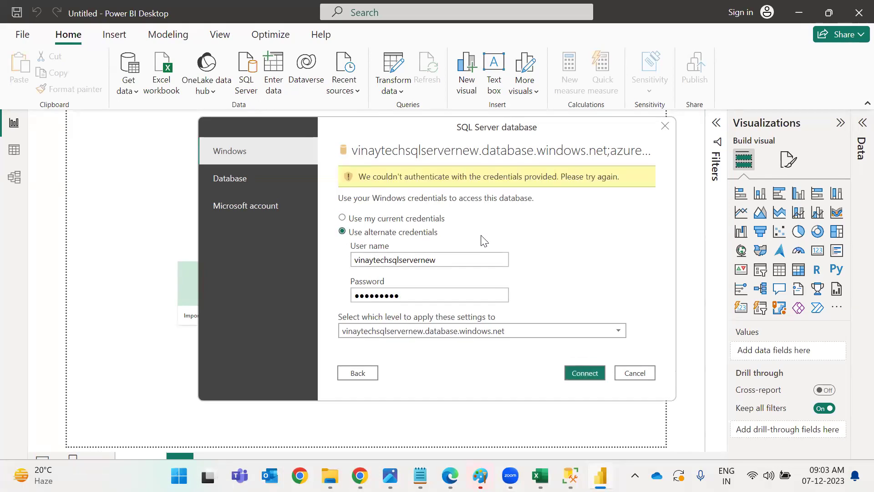
pyautogui.click(426, 219)
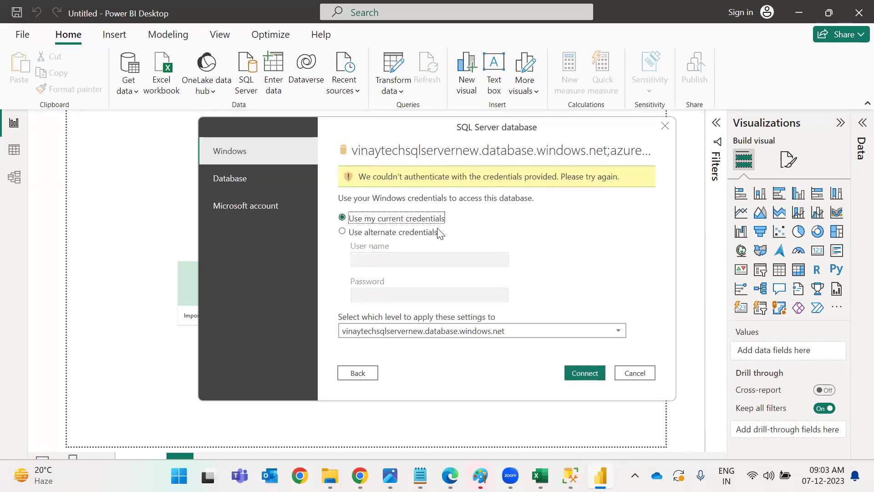
pyautogui.click(586, 372)
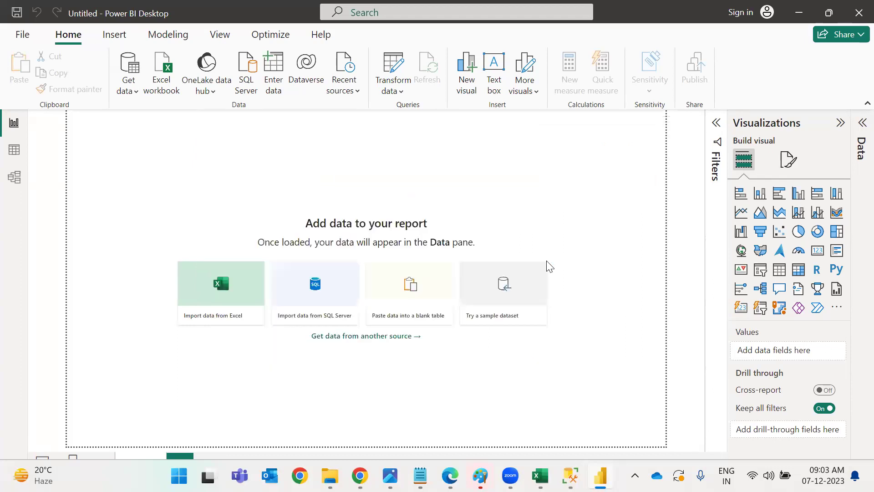
# Retry the connection with advanced options expanded and dismiss the resulting error.
pyautogui.click(448, 289)
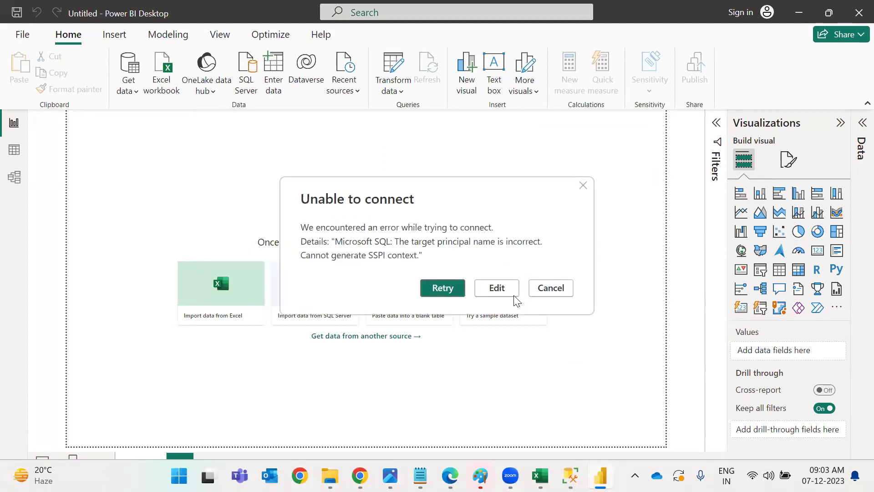
pyautogui.click(512, 292)
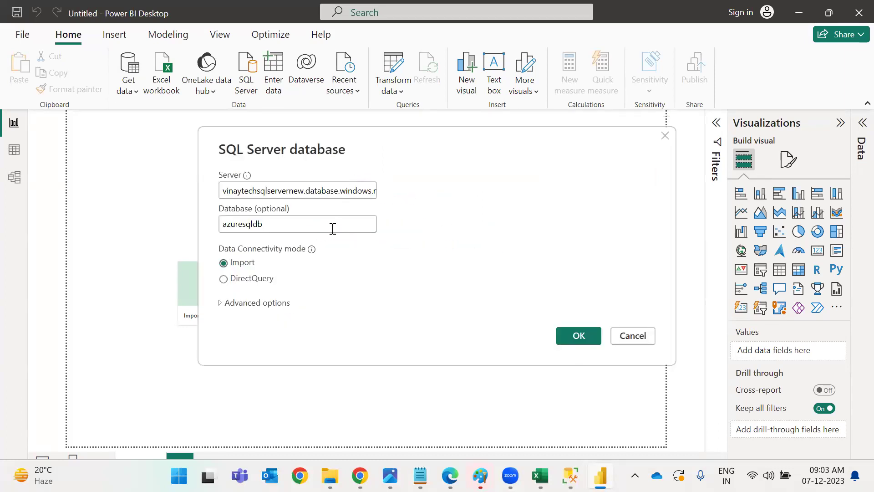
pyautogui.click(220, 303)
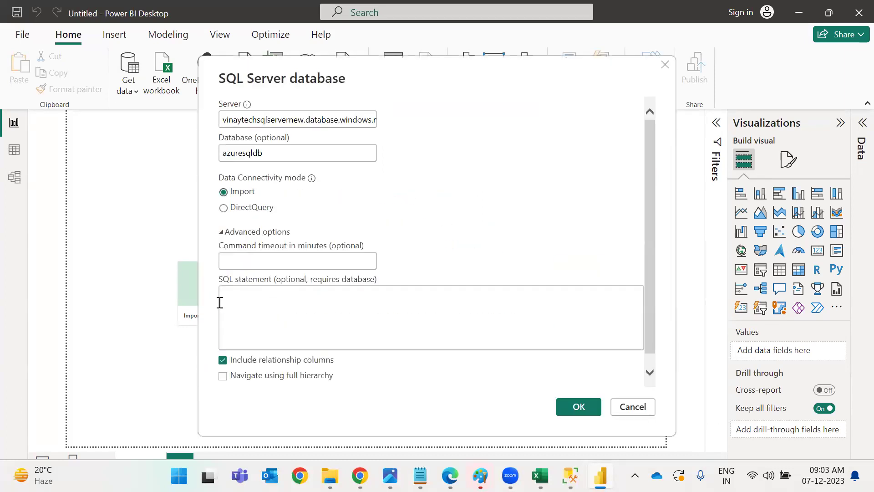
pyautogui.click(578, 407)
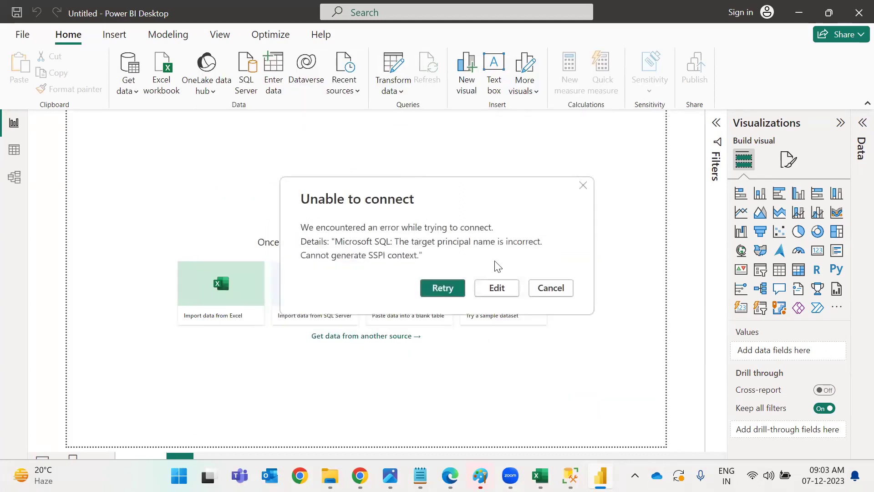
pyautogui.click(496, 288)
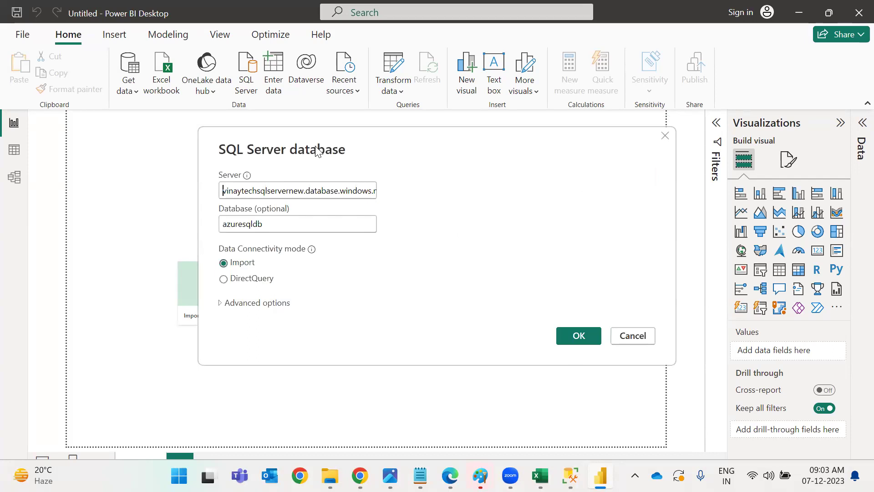
# Switch to DirectQuery, review advanced options, then cancel and show common data sources.
pyautogui.click(319, 196)
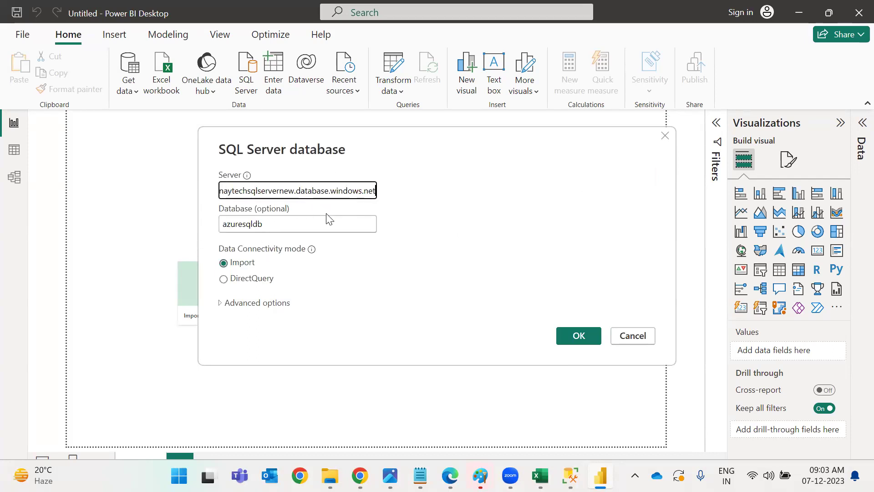
pyautogui.click(245, 285)
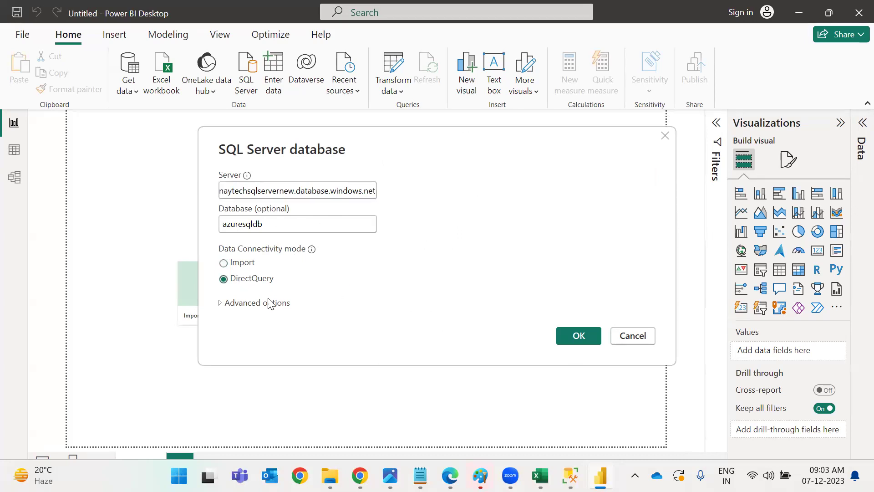
pyautogui.click(222, 303)
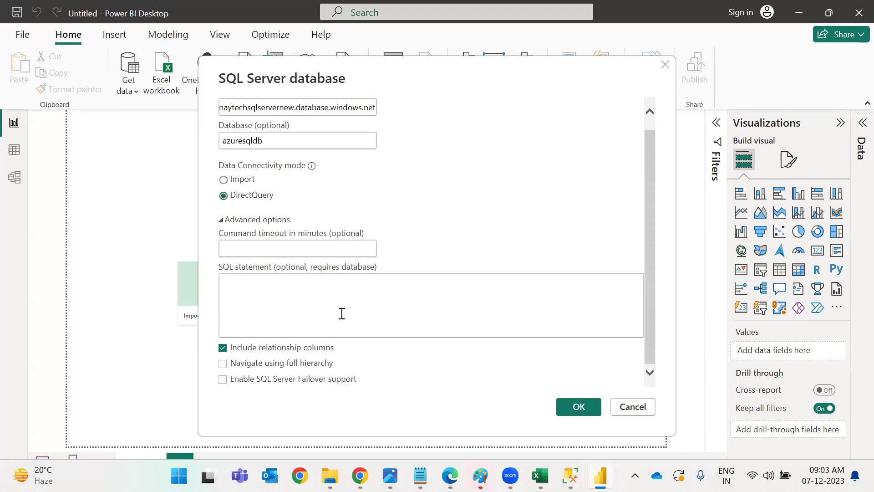
pyautogui.scroll(1, 351, 284)
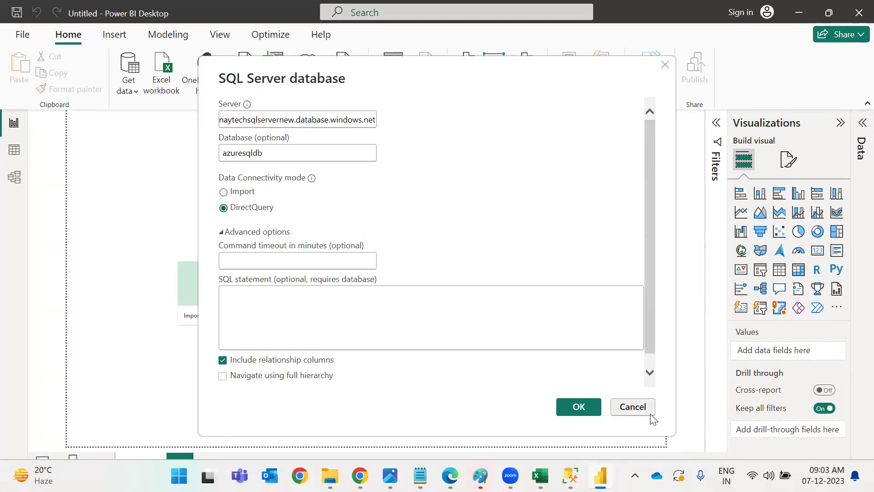
pyautogui.click(634, 403)
pyautogui.click(138, 91)
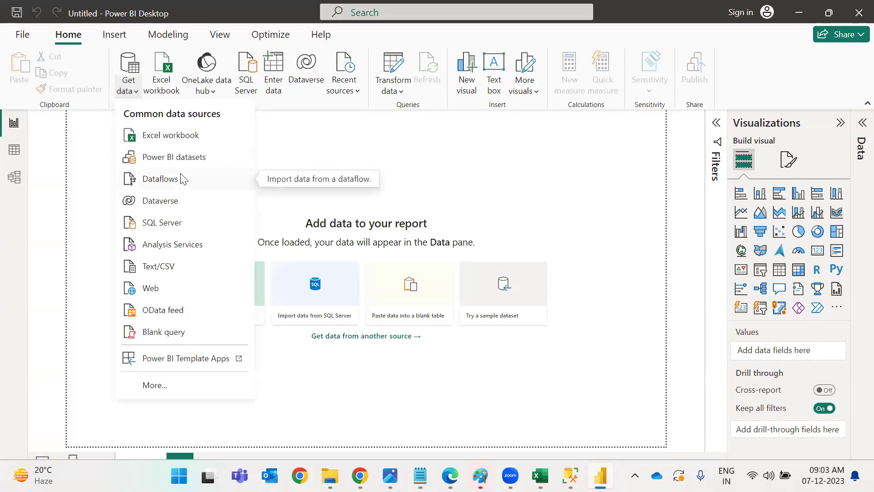
# Retry SQL Server with the pasted server address, then quit Power BI without saving.
pyautogui.click(186, 223)
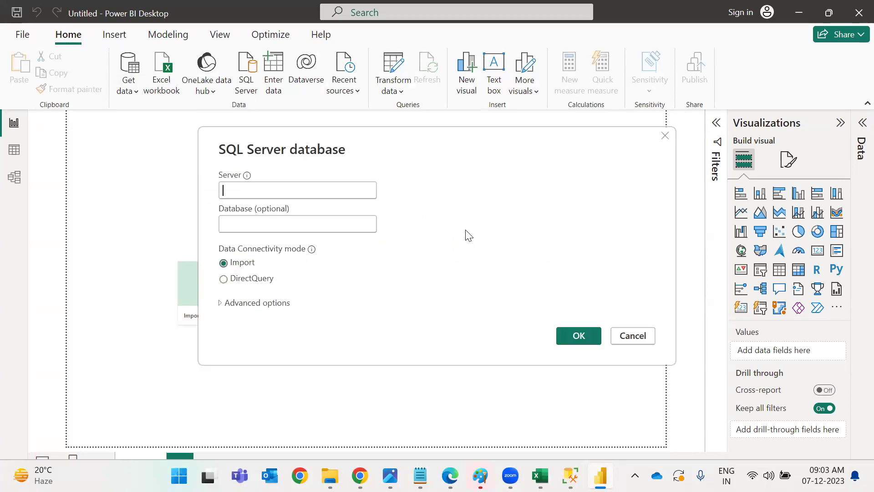
pyautogui.hotkey('ctrl', 'v')
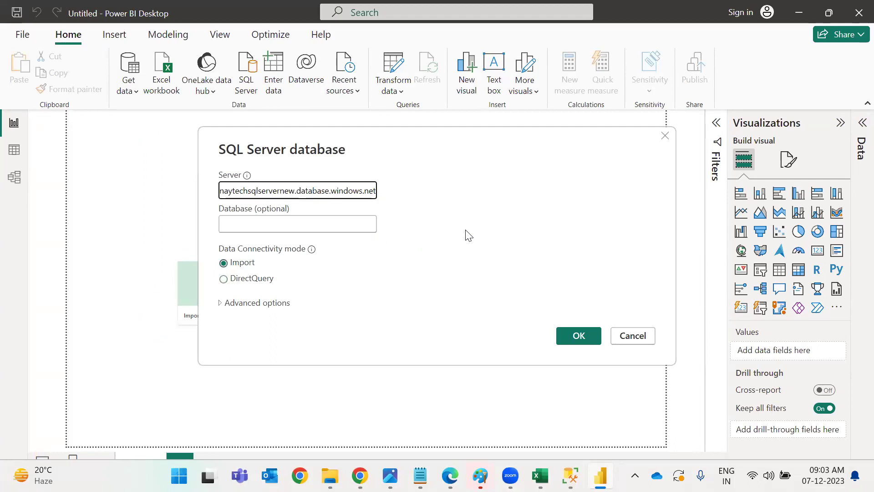
pyautogui.click(578, 335)
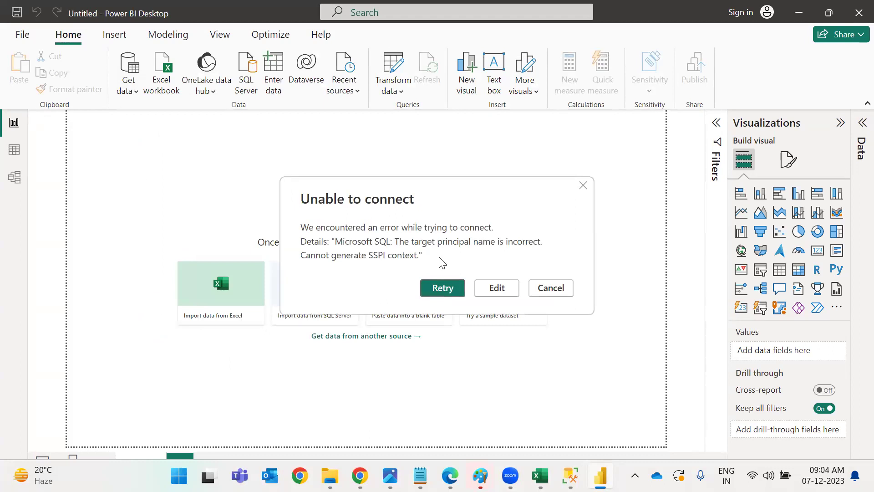
pyautogui.click(551, 288)
pyautogui.click(853, 18)
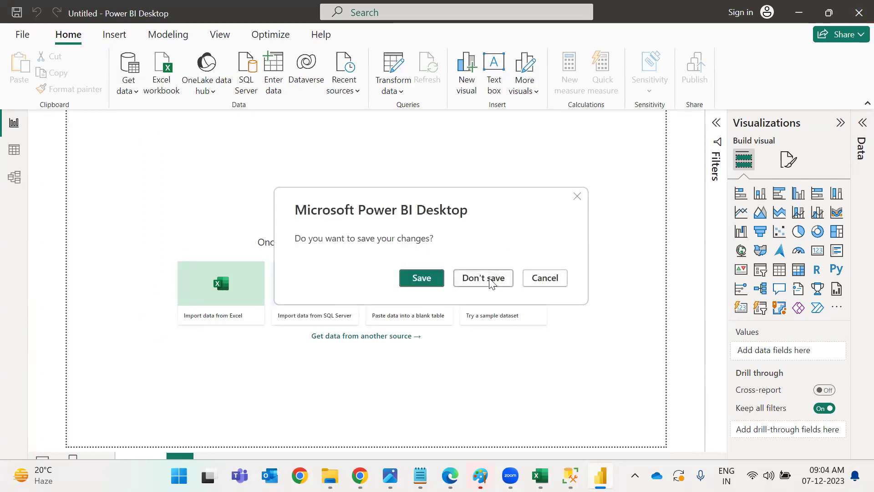
pyautogui.click(484, 279)
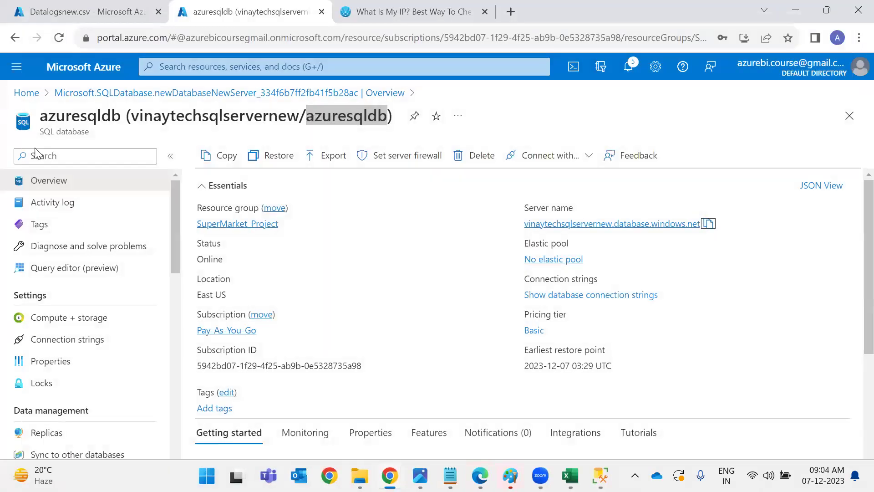
# Show the desktop, relaunch Power BI Desktop, and dismiss its sign-in and welcome screens.
pyautogui.press('super+d')
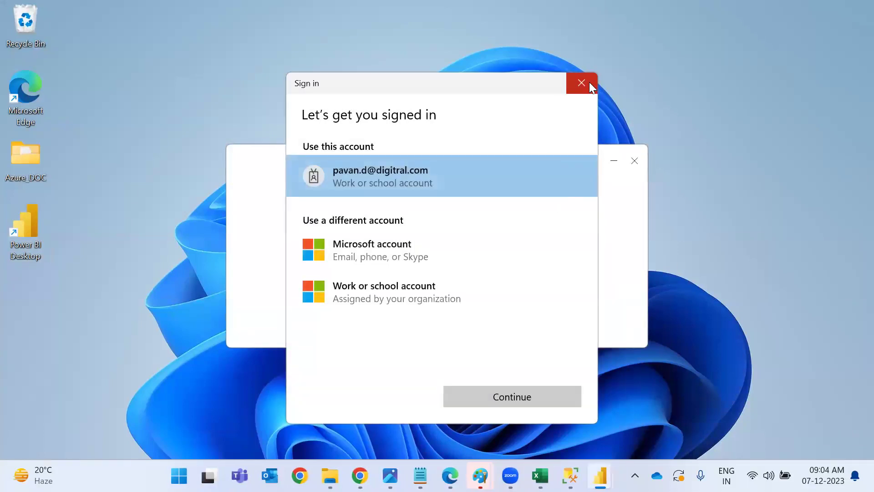
pyautogui.click(588, 82)
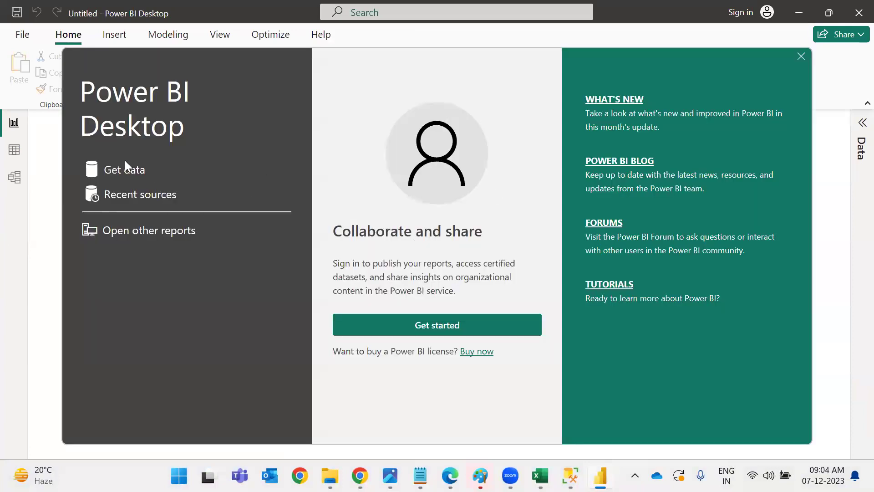
pyautogui.click(390, 320)
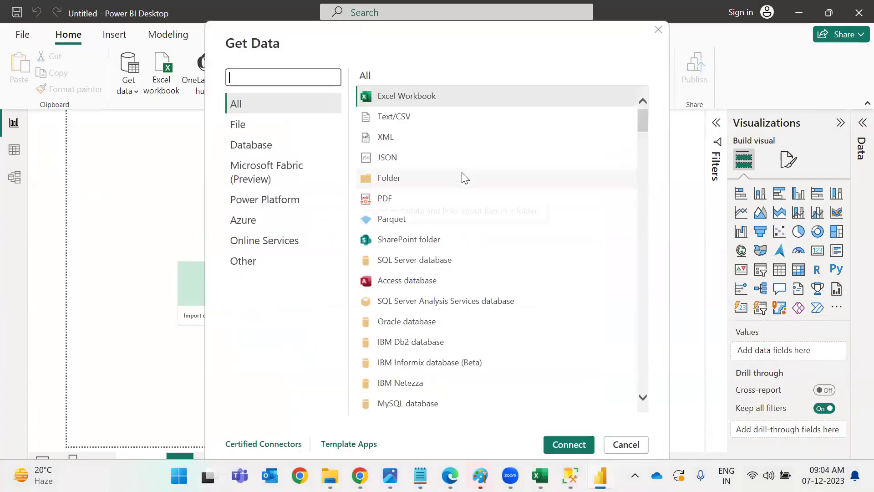
# Search 'azure sql', pick the Azure SQL database connector, paste the server address and submit.
pyautogui.click(403, 263)
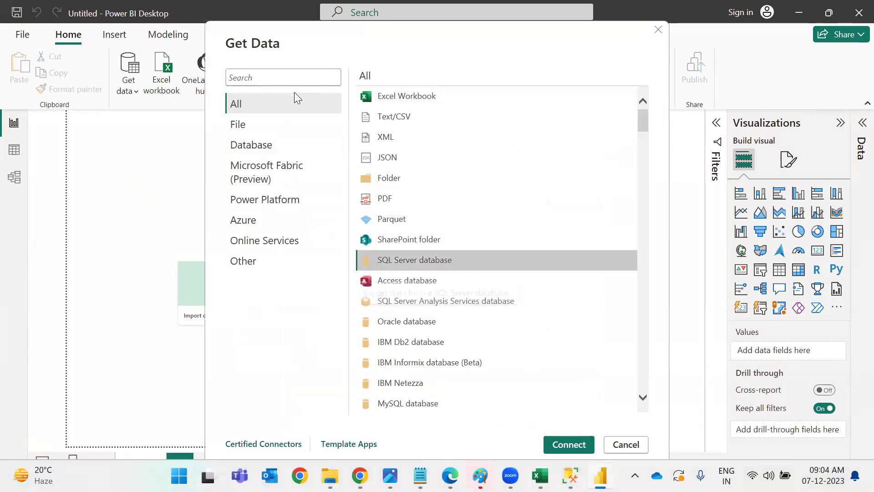
pyautogui.click(297, 76)
pyautogui.write('azure sql')
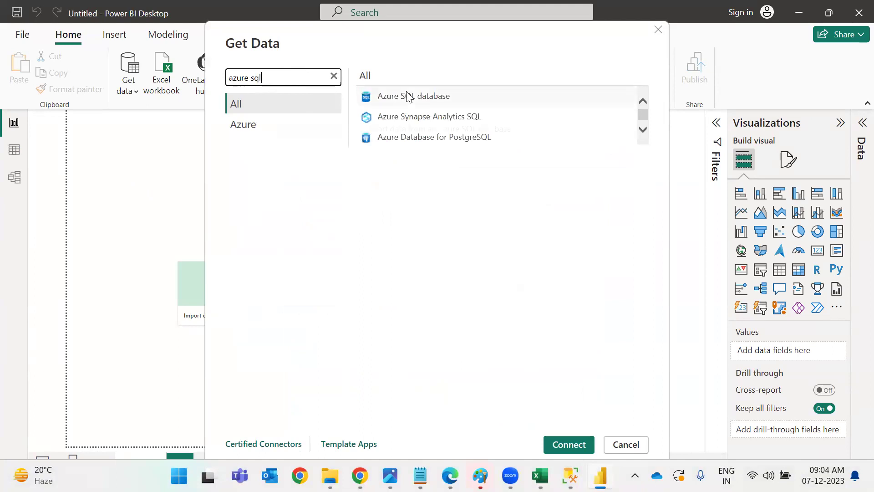
pyautogui.click(406, 95)
pyautogui.click(568, 445)
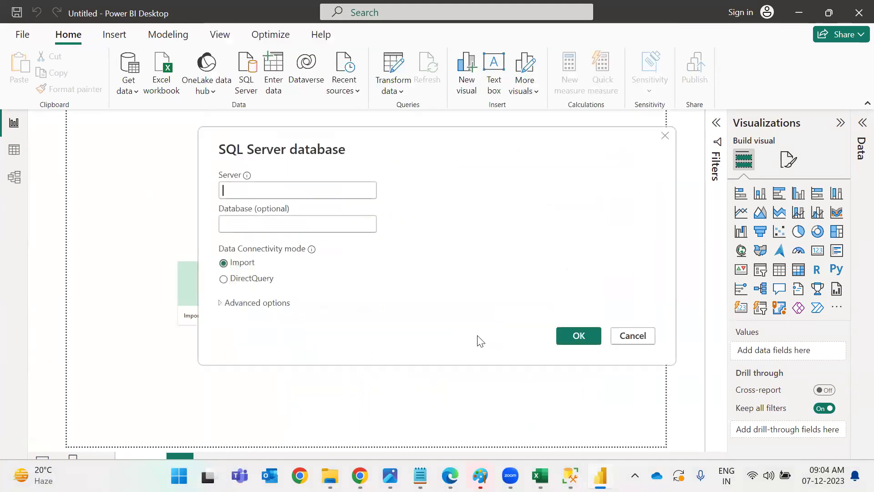
pyautogui.hotkey('ctrl', 'v')
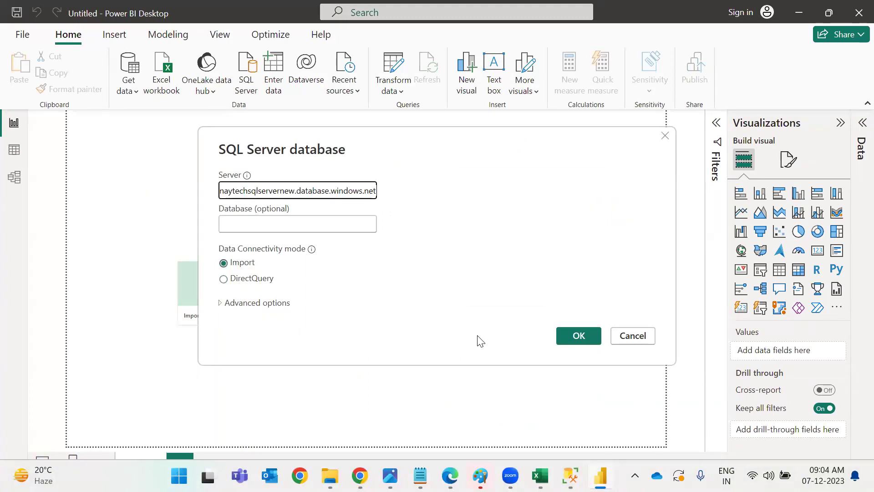
pyautogui.click(570, 338)
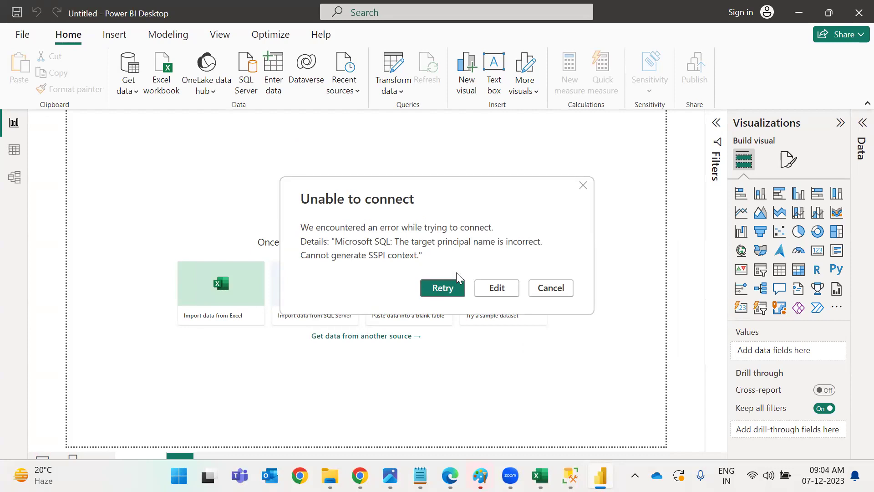
# Shorten the server name to vinaytechsqlservernew by removing the .database.windows.net suffix and resubmit.
pyautogui.click(496, 288)
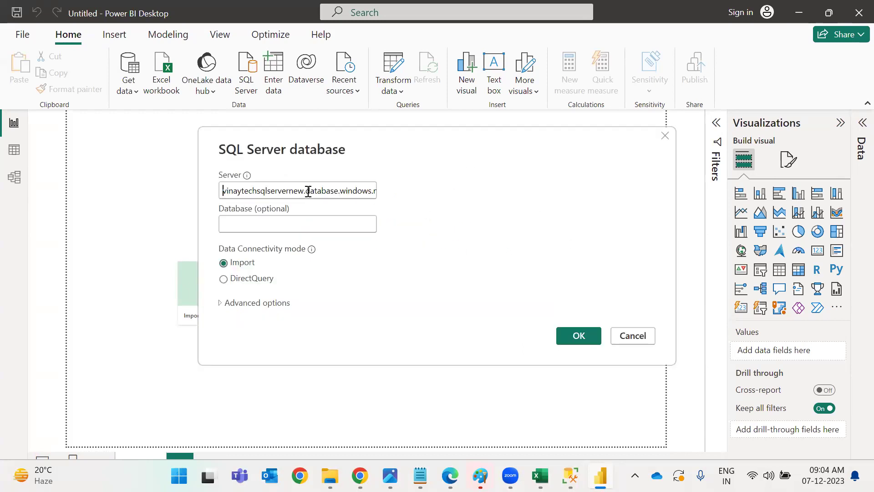
pyautogui.click(286, 191)
pyautogui.press('End')
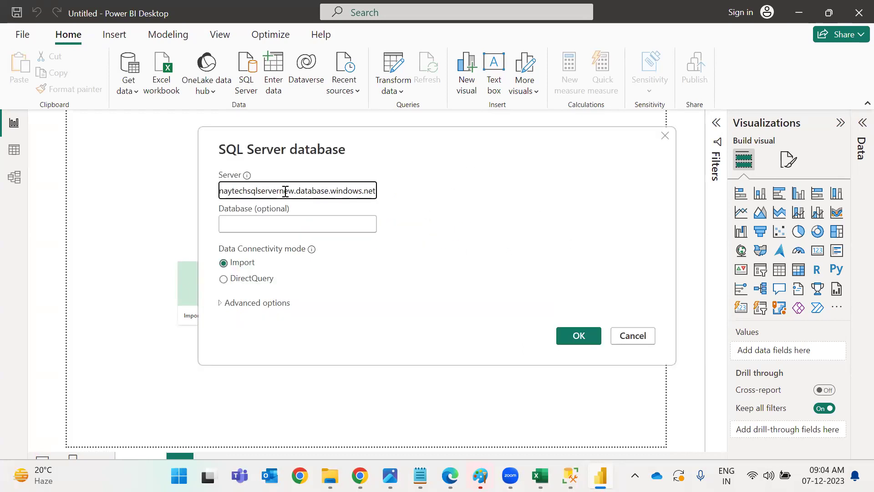
pyautogui.moveTo(296, 191); pyautogui.dragTo(376, 191)
pyautogui.press('BackSpace')
pyautogui.click(564, 342)
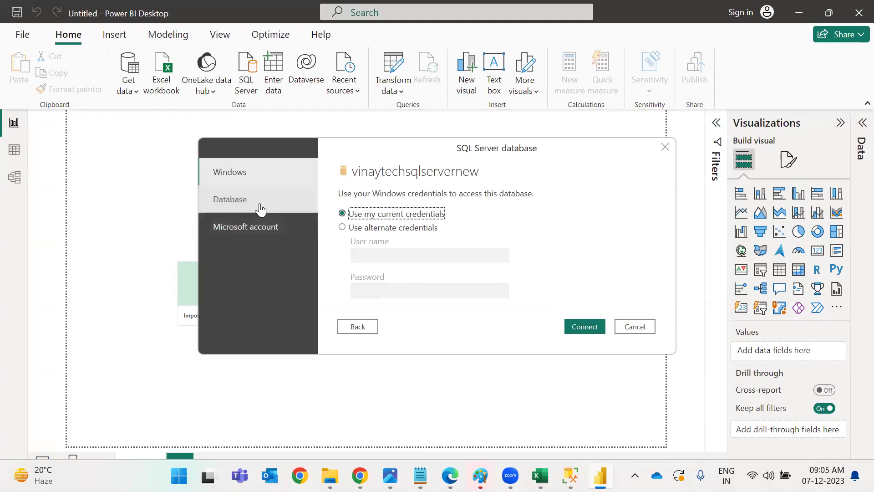
# Sign in with Database credentials, using the suffix-free server name as user name plus the password.
pyautogui.click(258, 202)
pyautogui.hotkey('ctrl', 'v')
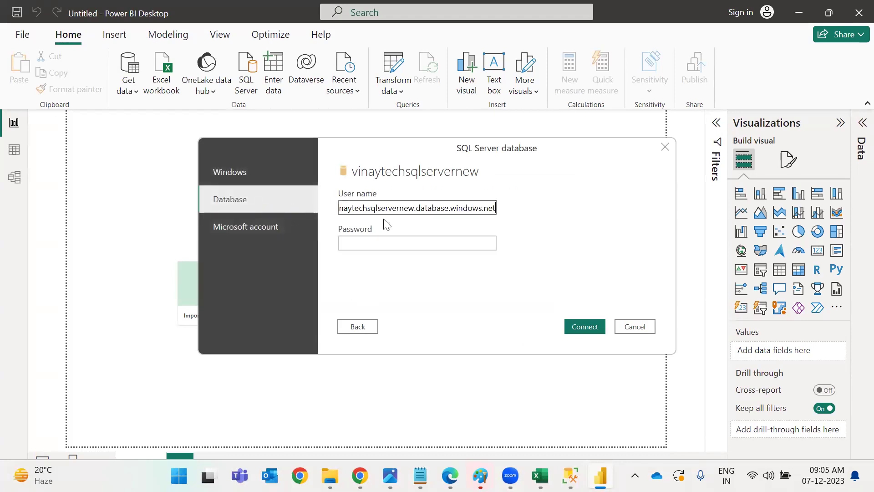
pyautogui.click(413, 208)
pyautogui.hotkey('shift', 'End')
pyautogui.press('Delete')
pyautogui.click(439, 242)
pyautogui.write('*********')
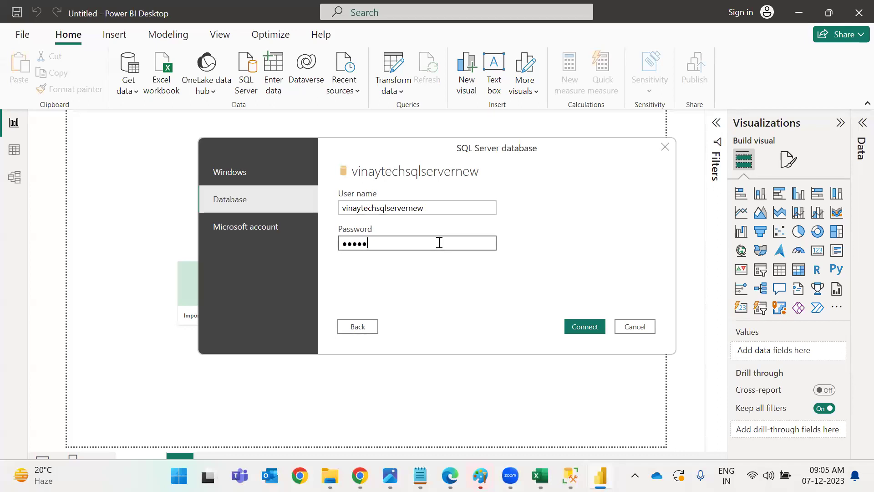
pyautogui.press('Return')
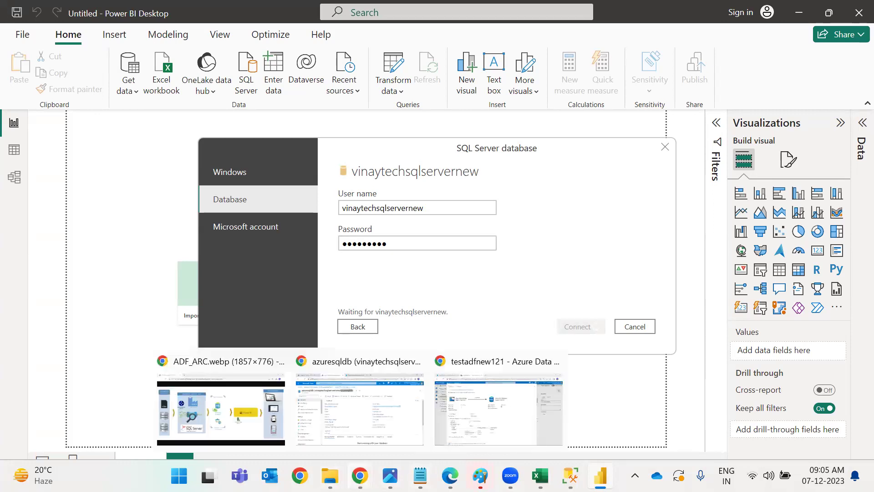
# On the ADF_ARC.webp diagram, circle the Azure SQL database and link Data Factory to it, then return to Power BI.
pyautogui.moveTo(330, 476)
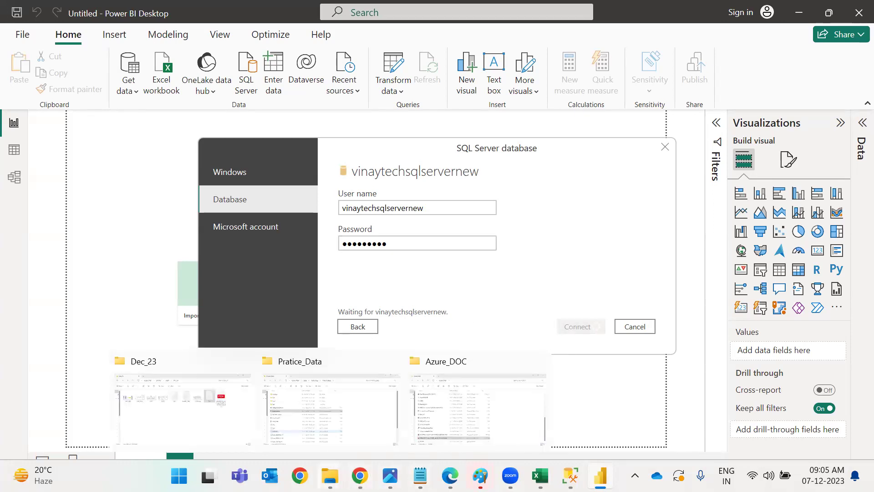
pyautogui.moveTo(360, 476)
pyautogui.click(268, 419)
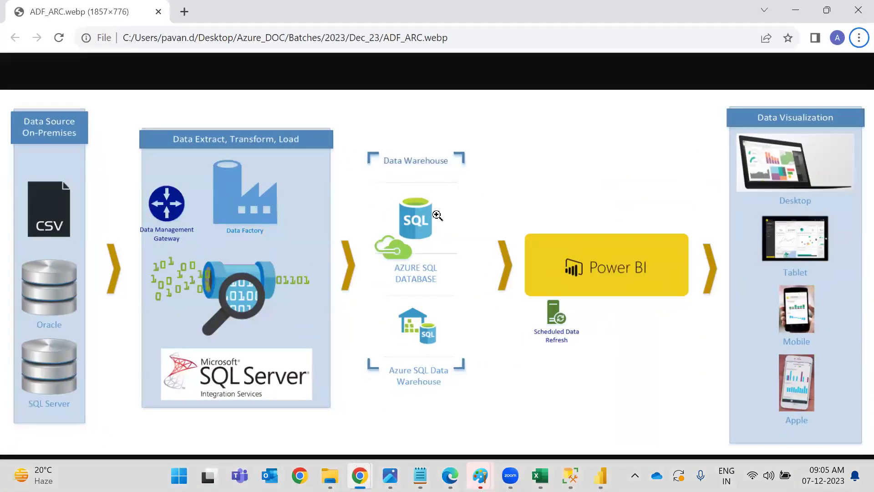
pyautogui.moveTo(421, 191)
pyautogui.mouseDown()
pyautogui.moveTo(364, 252)
pyautogui.moveTo(430, 180)
pyautogui.mouseUp()
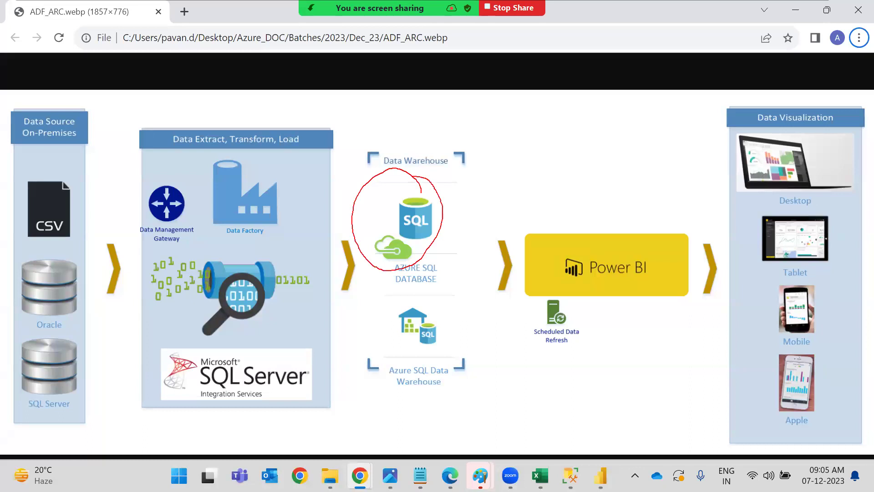
pyautogui.moveTo(288, 188); pyautogui.dragTo(360, 207)
pyautogui.hotkey('alt', 'Tab')
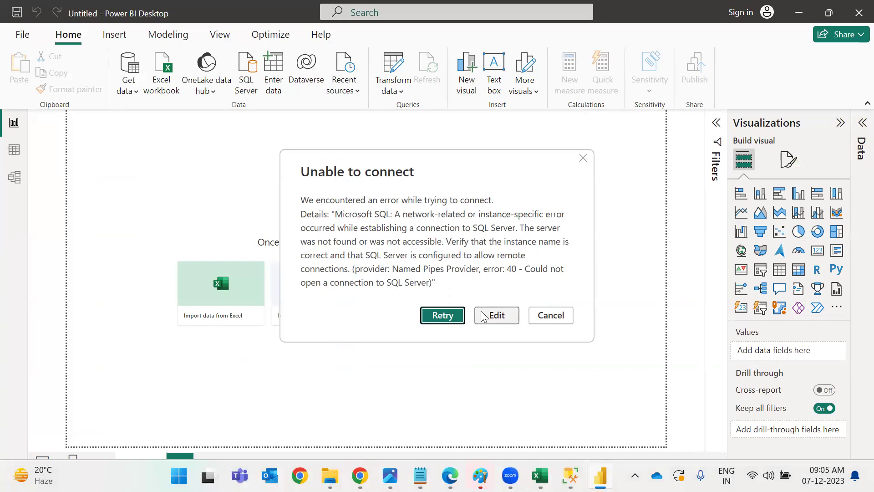
# After the network error, reopen the connection form and retry connecting to vinaytechsqlservernew.
pyautogui.click(484, 316)
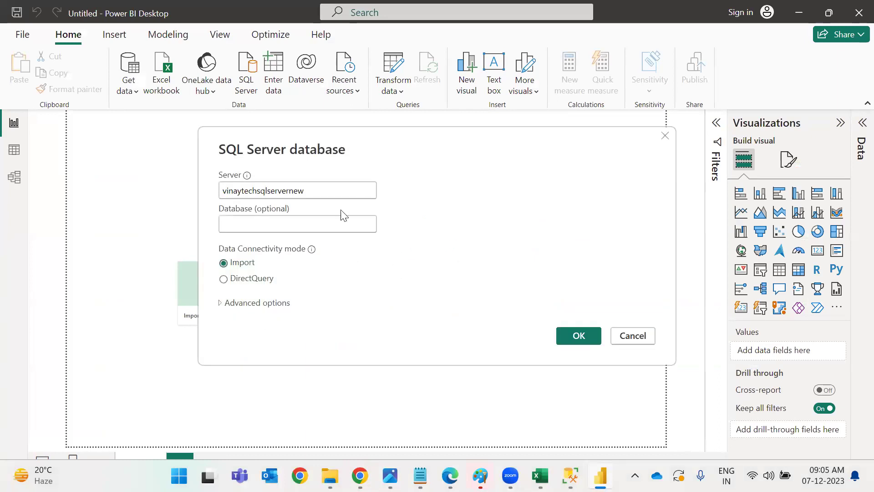
pyautogui.click(323, 215)
pyautogui.click(568, 335)
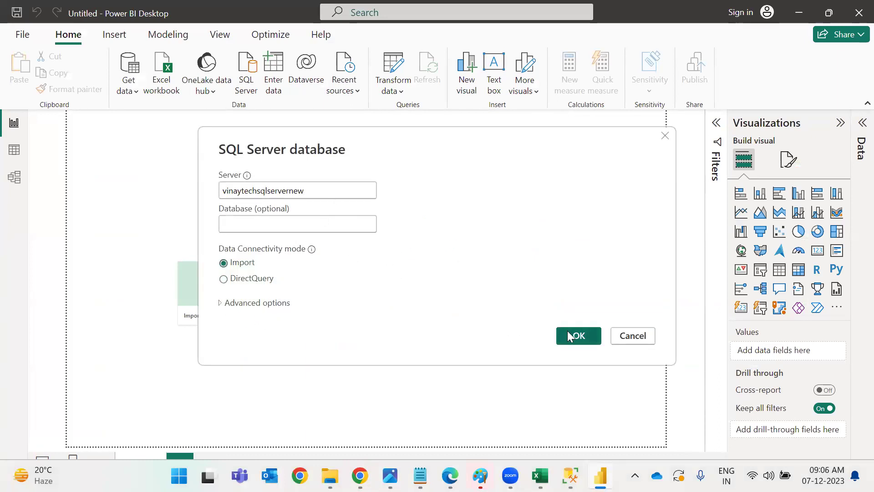
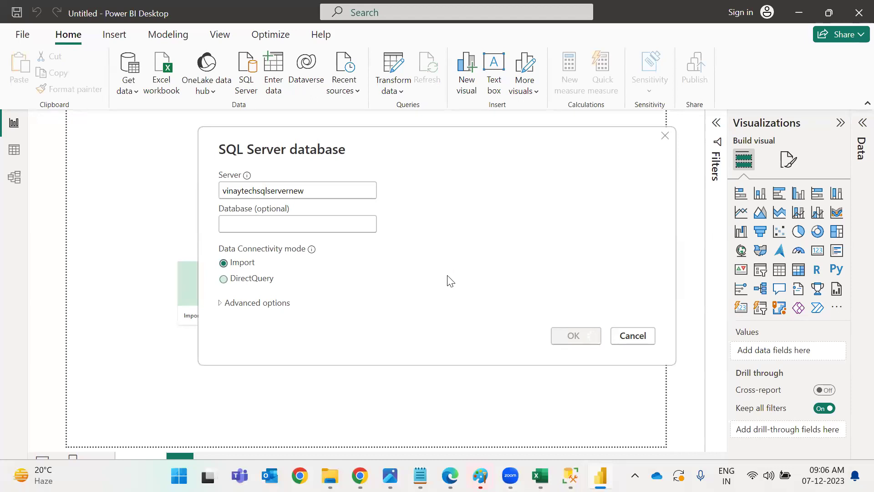
# Dismiss the connection failure error and minimise all windows to show the desktop.
pyautogui.moveTo(450, 475)
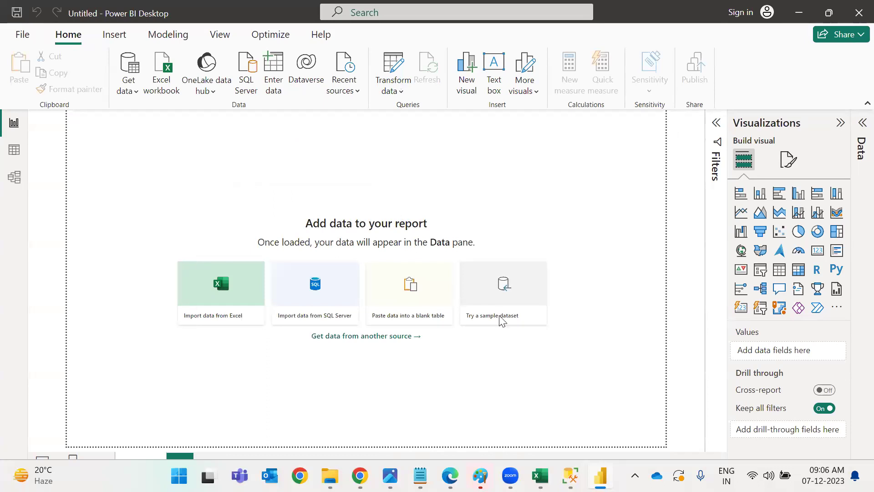
pyautogui.click(562, 320)
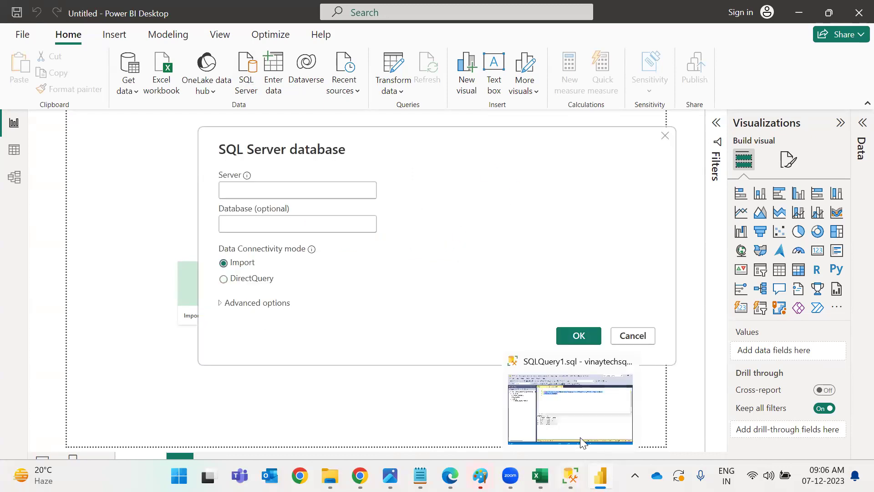
pyautogui.press('super+d')
# In SSMS Object Explorer, connect to WLPT1507\MSSQLSERVER_NEW using the saved admin login.
pyautogui.press('super')
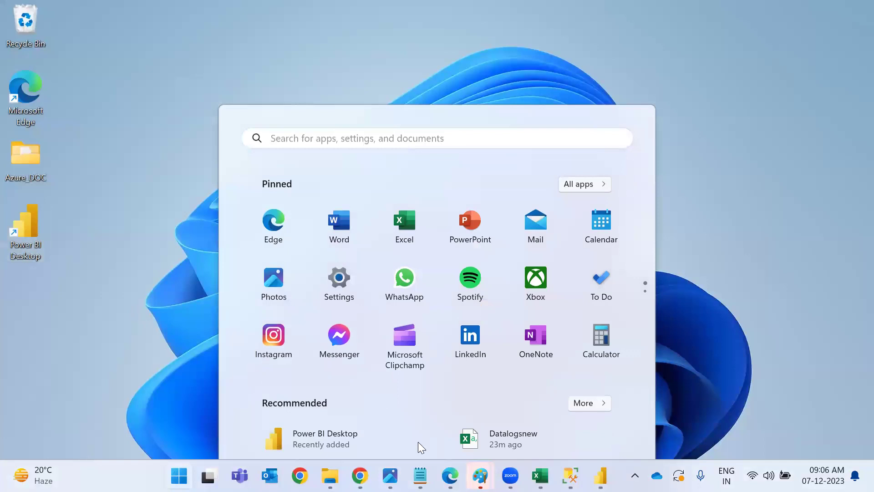
pyautogui.press('super+d')
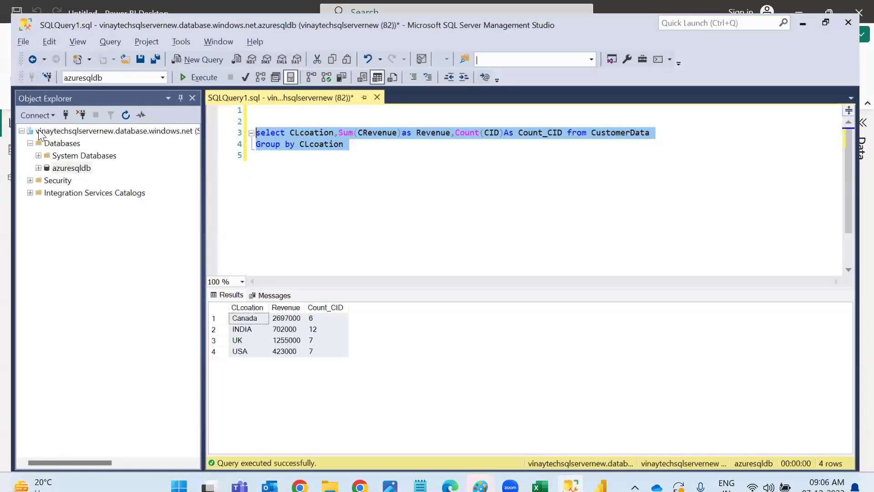
pyautogui.click(23, 106)
pyautogui.click(50, 119)
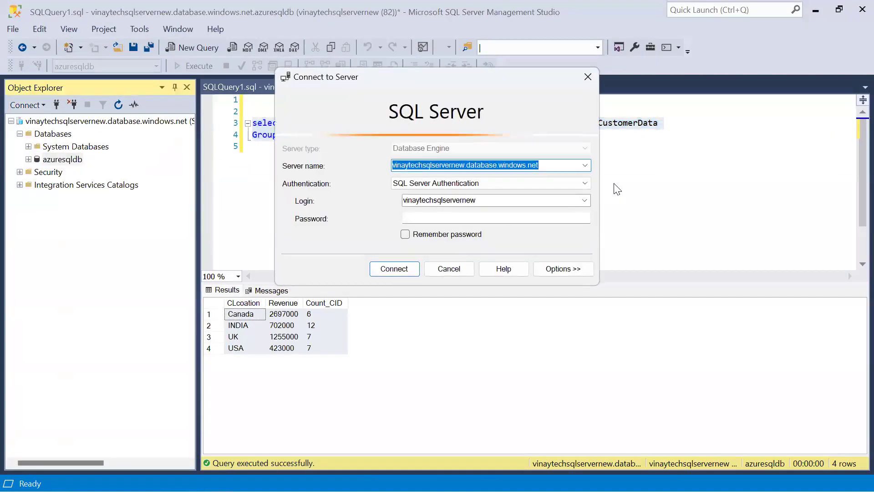
pyautogui.click(584, 165)
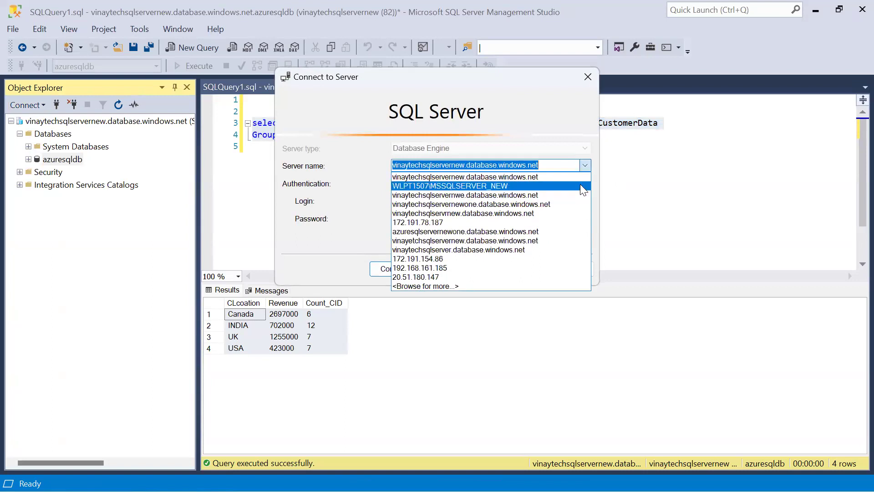
pyautogui.click(583, 186)
pyautogui.click(584, 201)
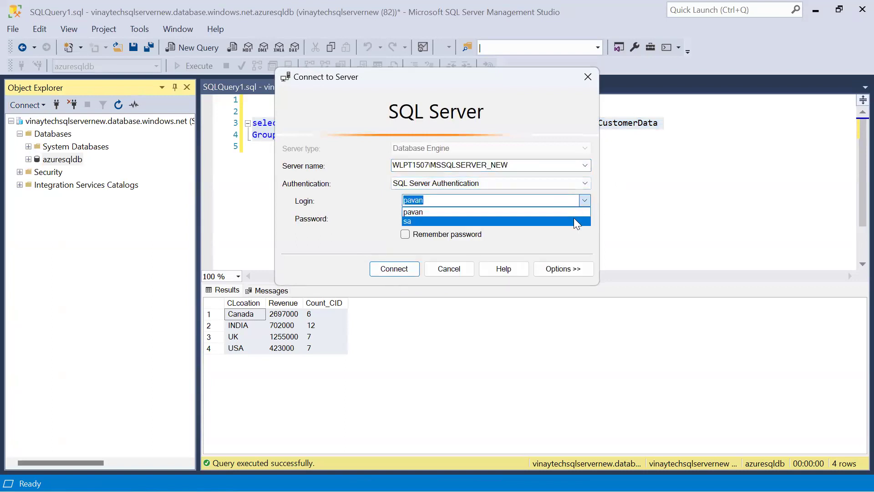
pyautogui.click(573, 221)
pyautogui.click(389, 269)
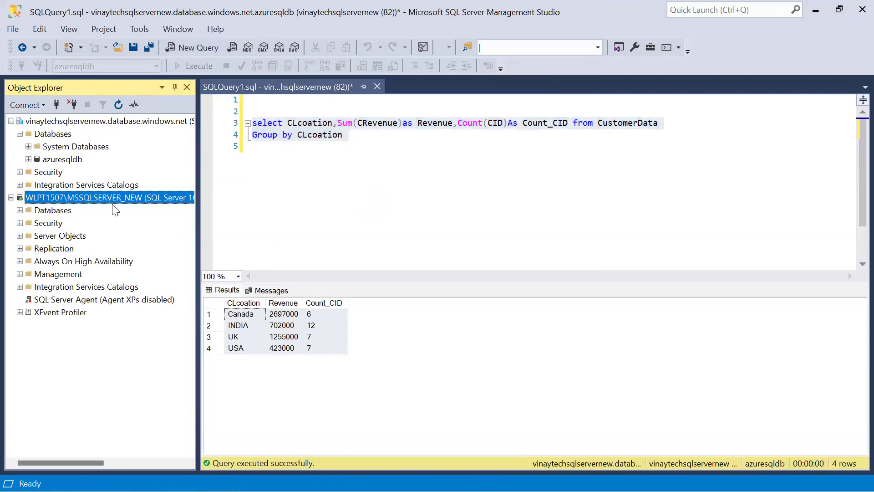
# Start another Database Engine connection, then return to Power BI Desktop.
pyautogui.click(36, 105)
pyautogui.click(51, 118)
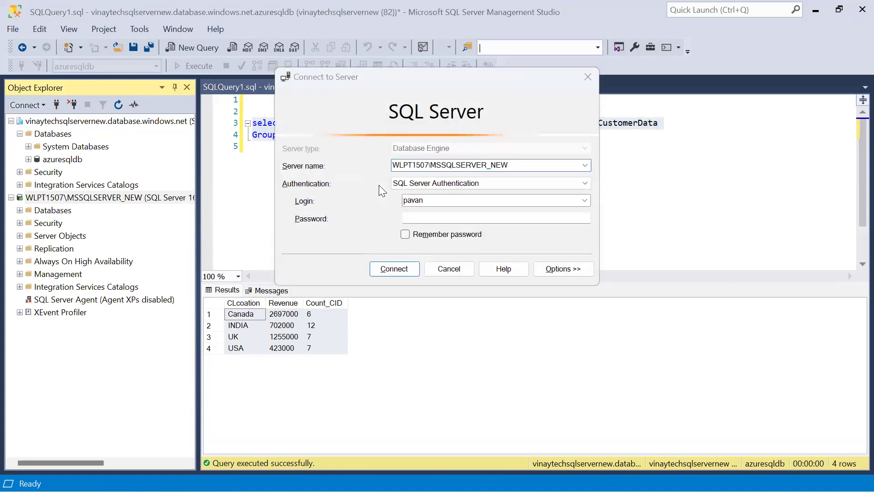
pyautogui.hotkey('alt', 'Tab')
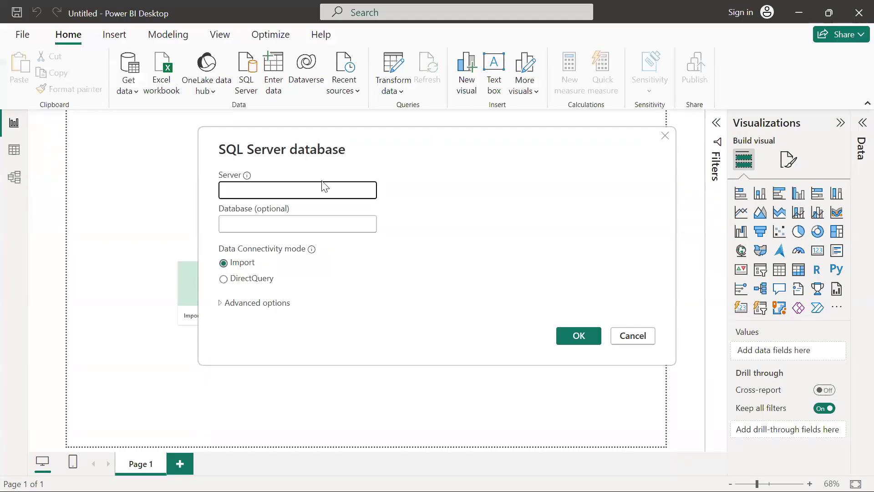
# Paste the WLPT1507\MSSQLSERVER_NEW server name into the SQL Server database dialog and submit.
pyautogui.click(322, 185)
pyautogui.write('WLPT1507\\MSSQLSERVER_NEW')
pyautogui.click(572, 336)
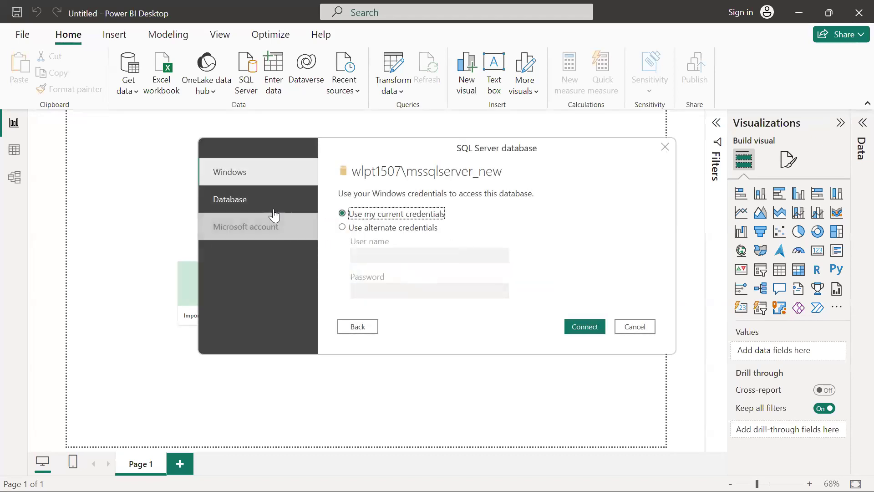
# Sign in with database user name and password, accepting the unencrypted connection.
pyautogui.click(282, 209)
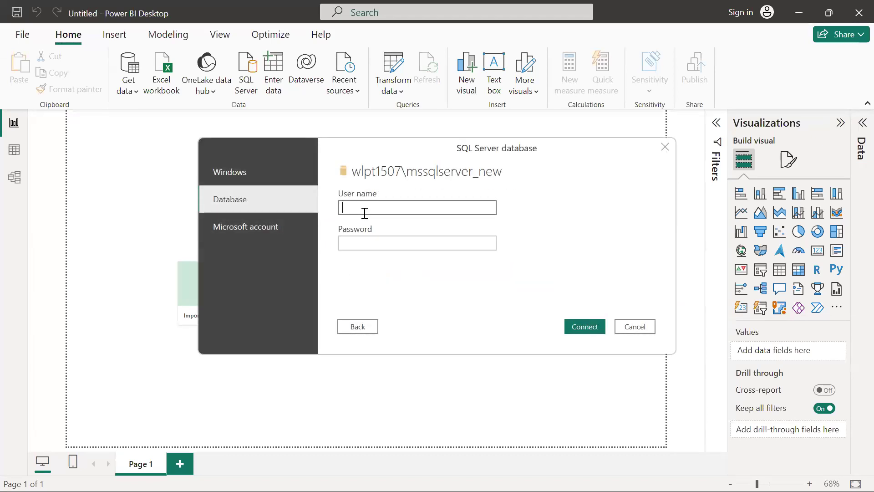
pyautogui.press('Tab')
pyautogui.hotkey('ctrl', 'a')
pyautogui.write('••')
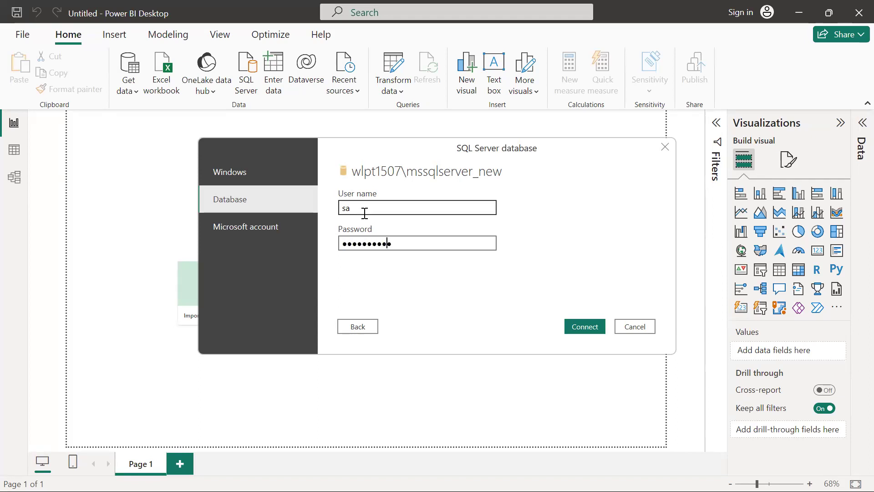
pyautogui.press('Return')
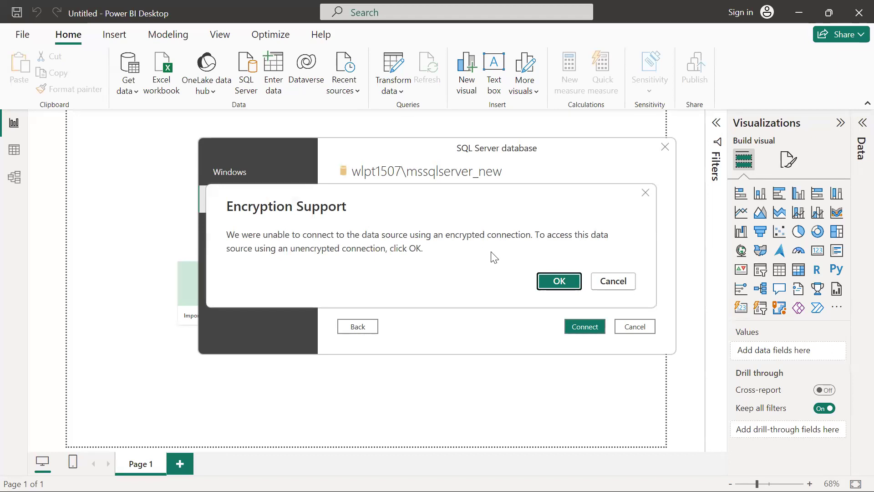
pyautogui.click(559, 281)
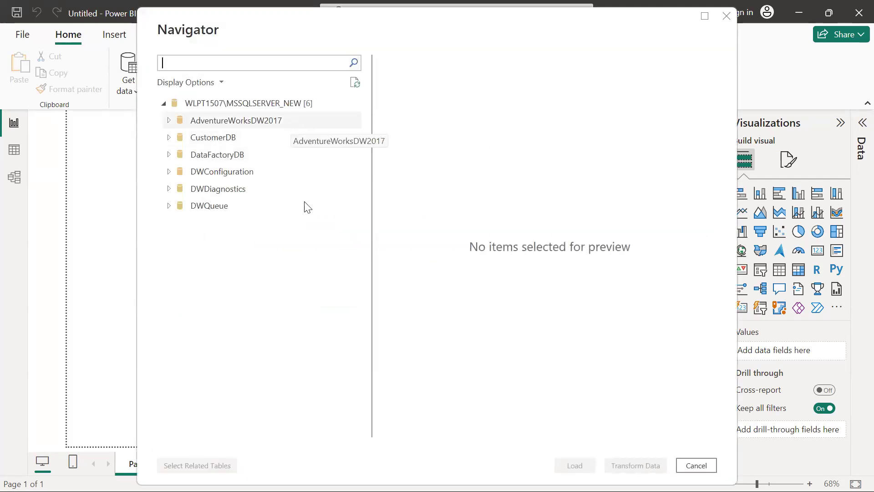
# Expand CustomerDB in Navigator and load its CustomerData table.
pyautogui.click(168, 138)
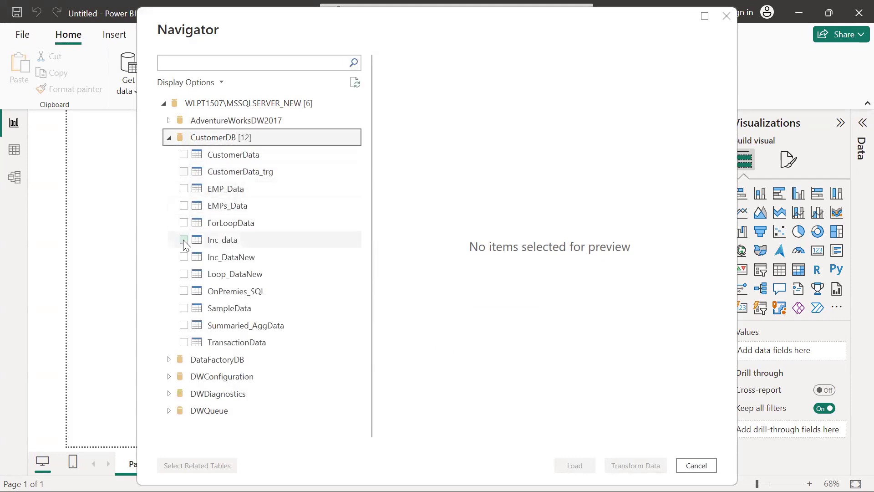
pyautogui.click(184, 155)
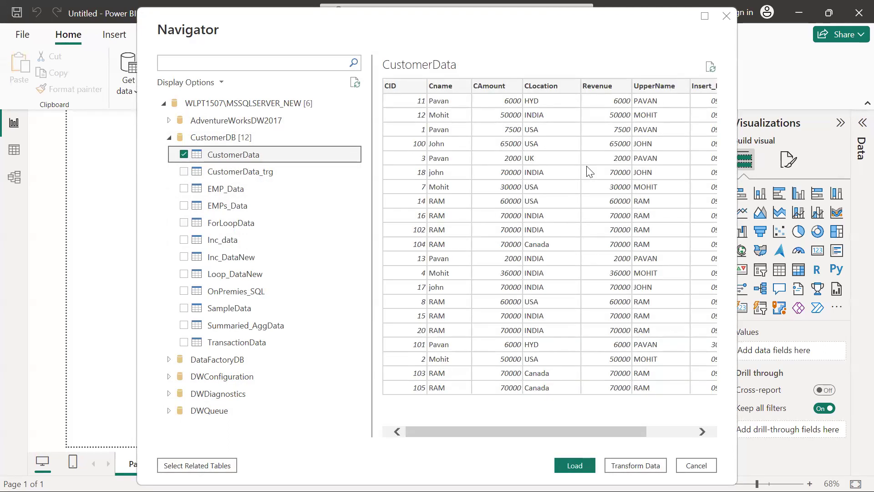
pyautogui.click(574, 465)
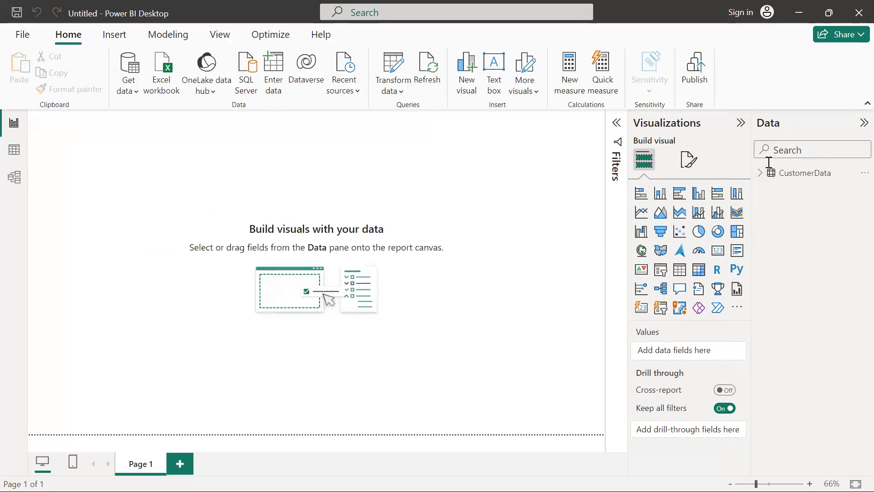
# Expand CustomerData in the Data pane and glance at the Excel workbook.
pyautogui.click(763, 173)
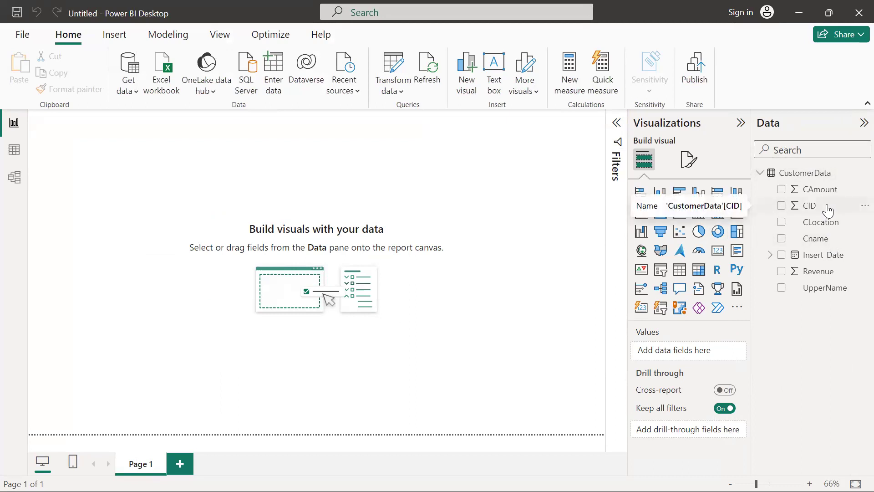
pyautogui.hotkey('alt', 'Tab')
pyautogui.press('Up')
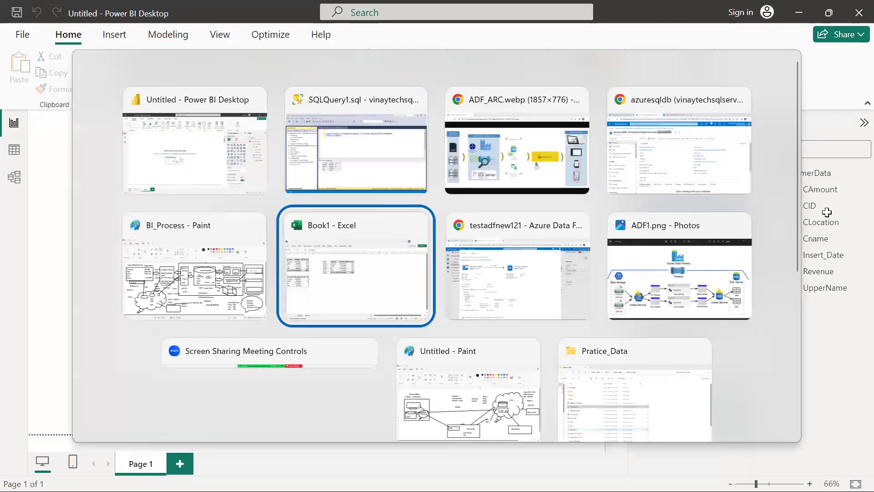
pyautogui.hotkey('alt', 'Tab')
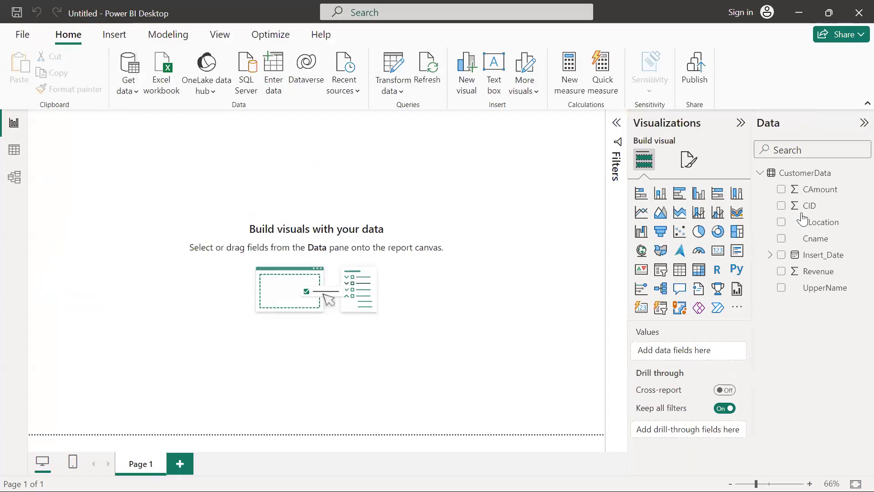
# Build a table of CLocation, Sum of Revenue and Count of CID, and enlarge it.
pyautogui.click(782, 222)
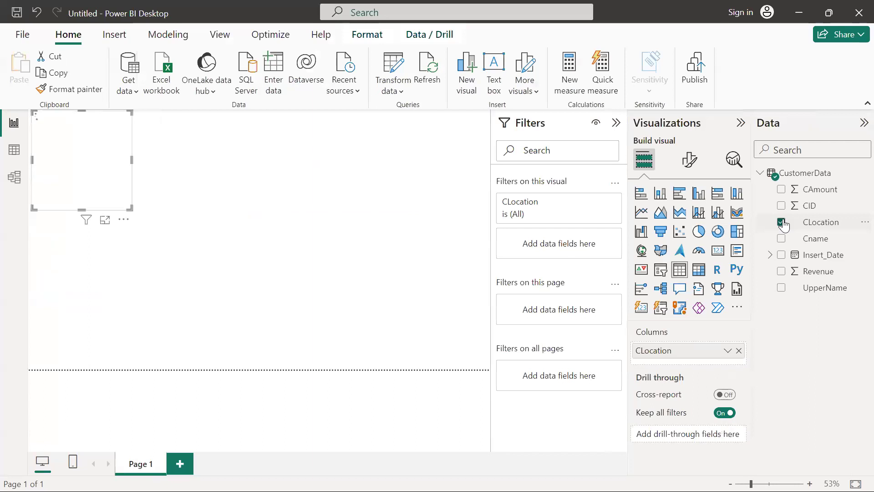
pyautogui.click(781, 272)
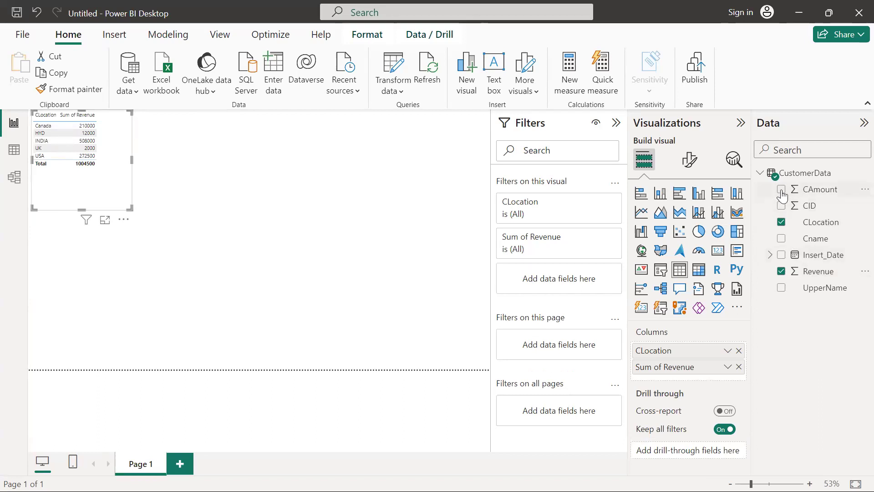
pyautogui.click(781, 205)
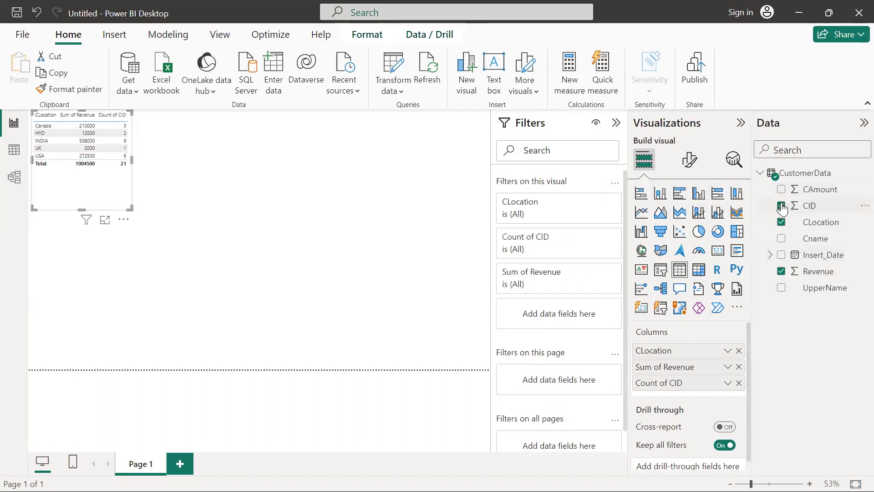
pyautogui.click(151, 224)
pyautogui.click(69, 132)
pyautogui.moveTo(131, 210); pyautogui.dragTo(270, 251)
pyautogui.click(212, 210)
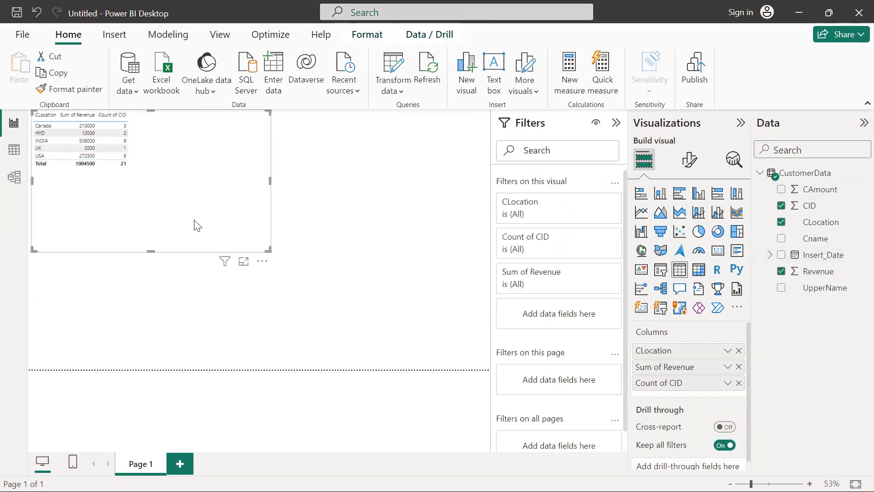
pyautogui.click(722, 235)
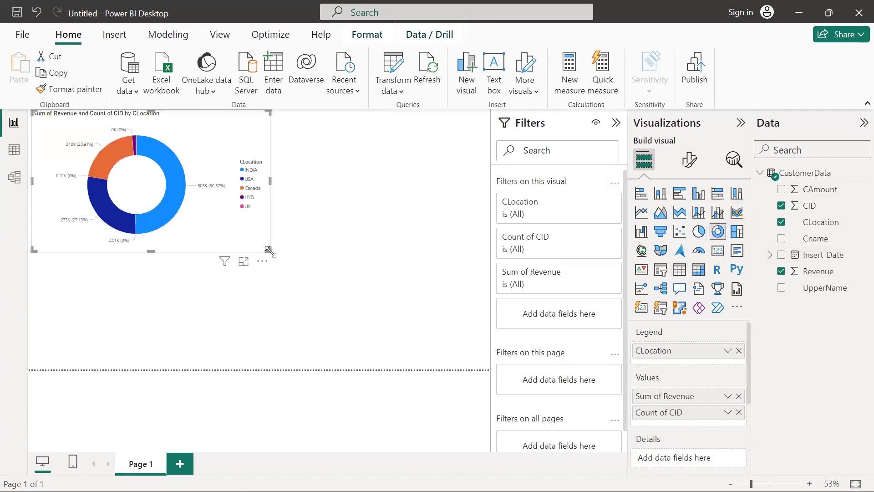
pyautogui.moveTo(270, 250); pyautogui.dragTo(383, 336)
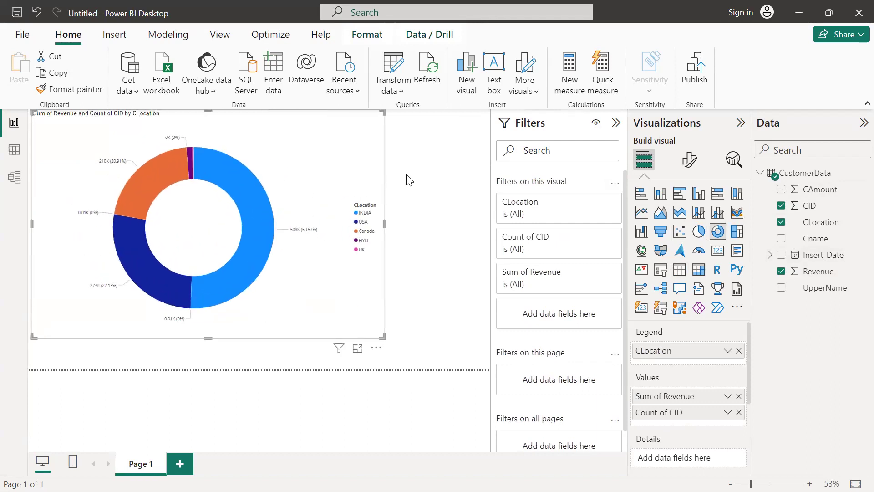
pyautogui.click(436, 232)
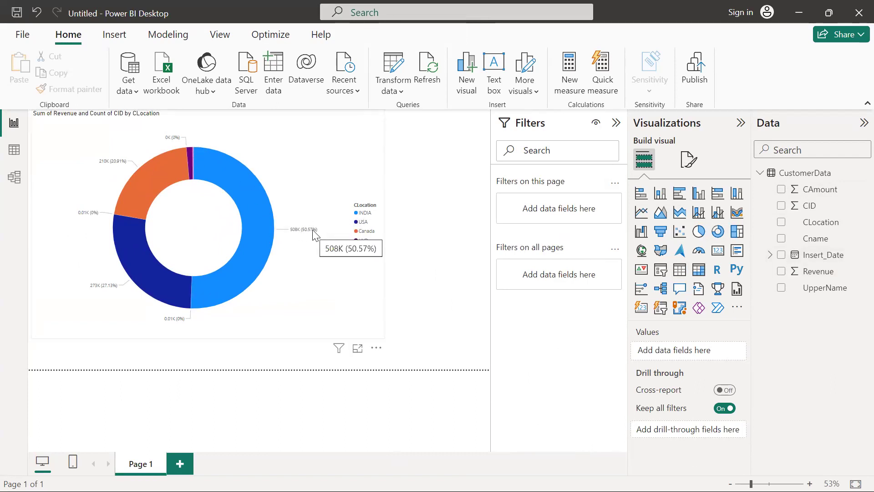
pyautogui.click(301, 185)
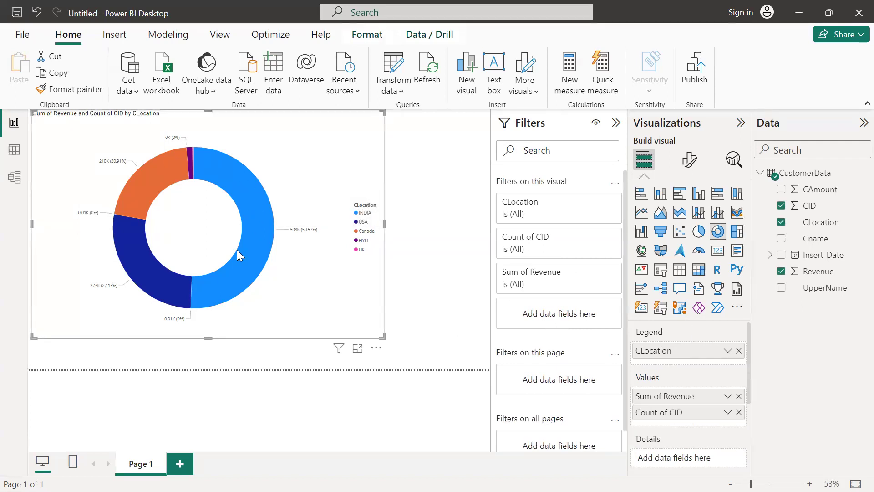
pyautogui.moveTo(250, 236)
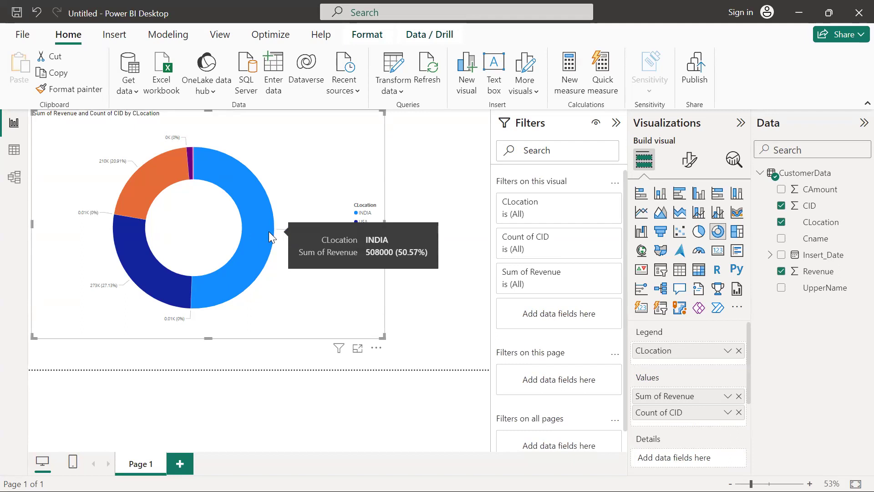
pyautogui.moveTo(161, 174)
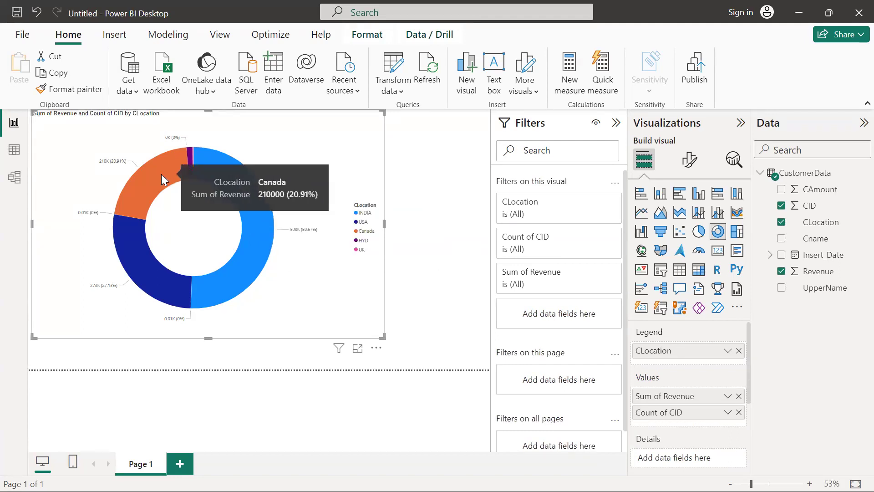
pyautogui.moveTo(137, 256)
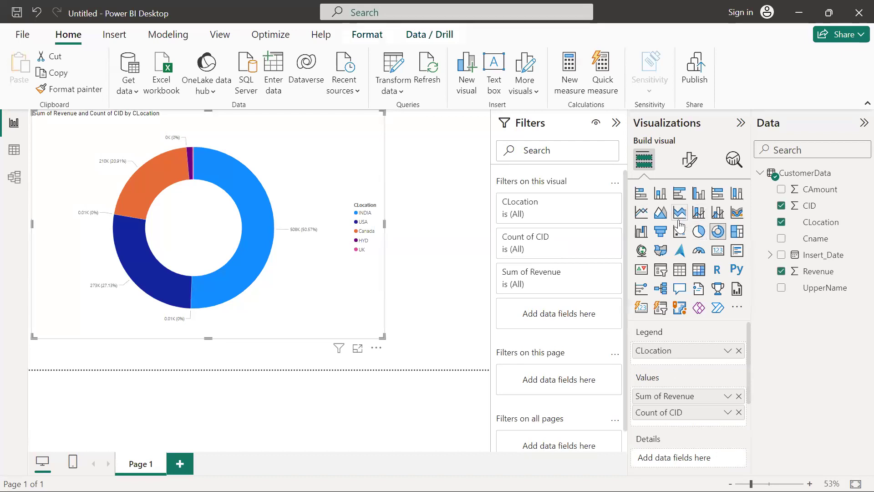
# Convert the donut chart to a clustered bar chart and shrink it into the top-left corner.
pyautogui.click(679, 193)
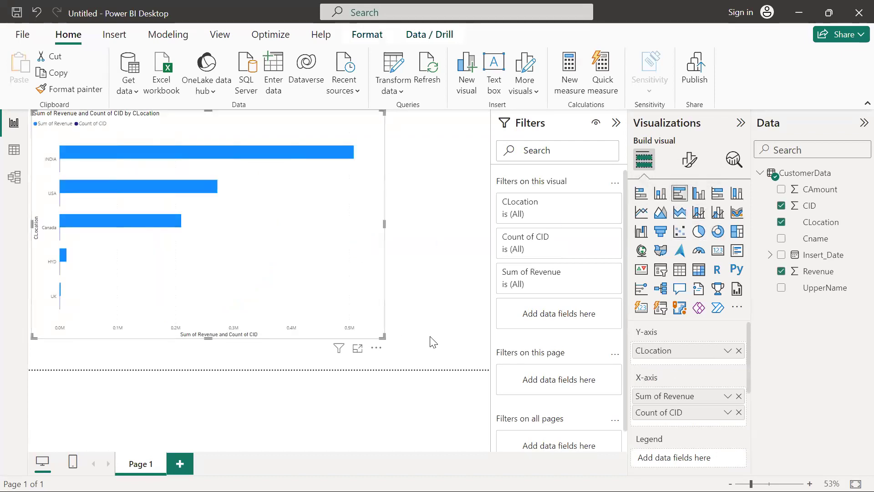
pyautogui.hotkey('alt', 'Tab')
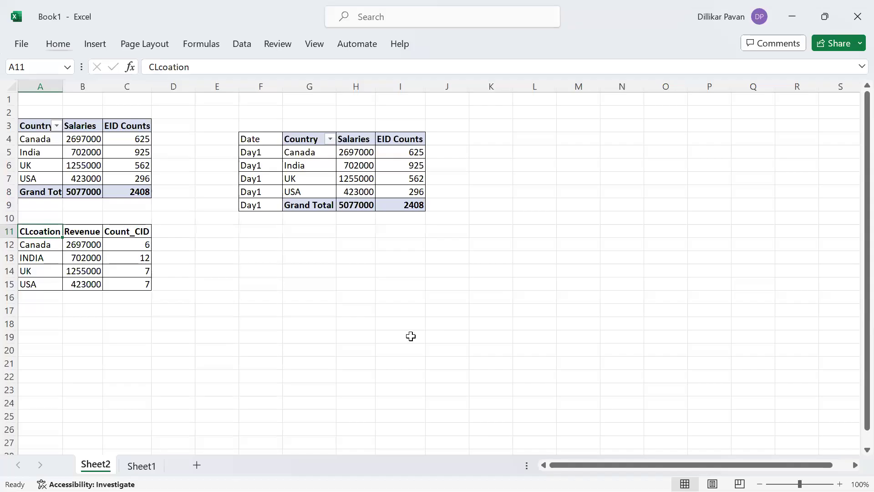
pyautogui.click(295, 157)
pyautogui.press('Up')
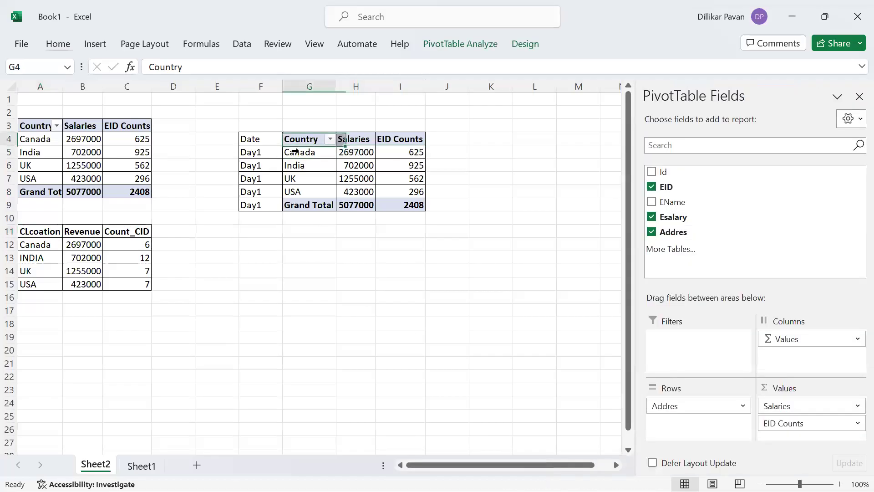
pyautogui.hotkey('alt', 'Tab')
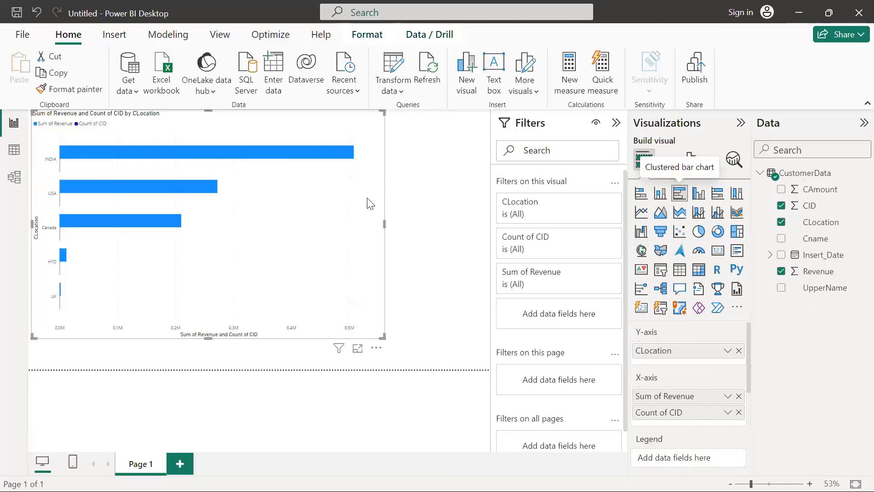
pyautogui.moveTo(382, 337); pyautogui.dragTo(207, 241)
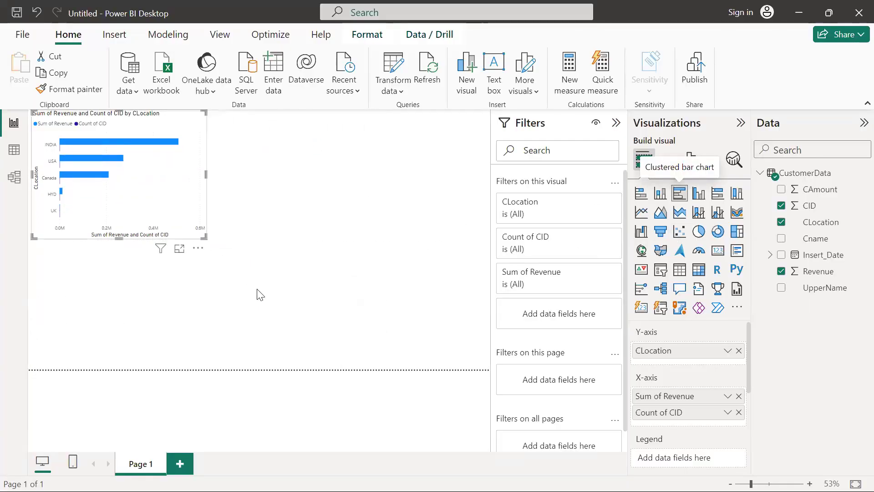
pyautogui.click(387, 282)
# Add a pie chart of CAmount by CLocation, then try switching it to a gauge.
pyautogui.click(699, 231)
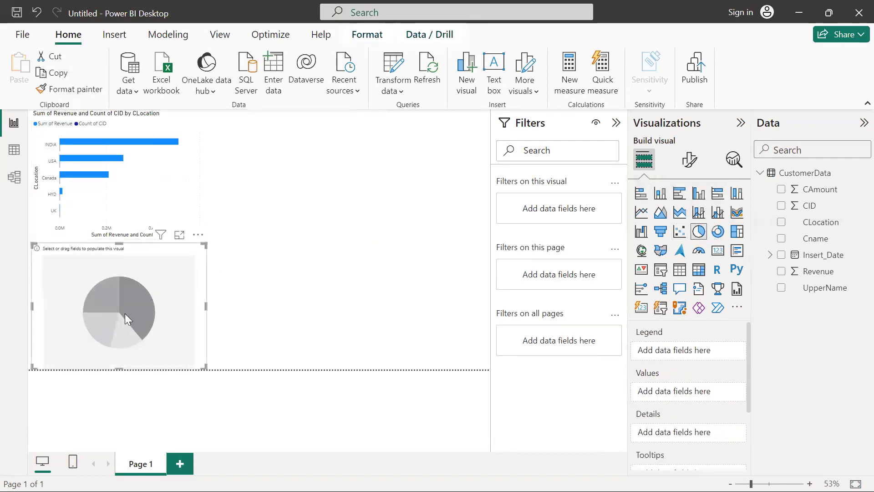
pyautogui.click(781, 189)
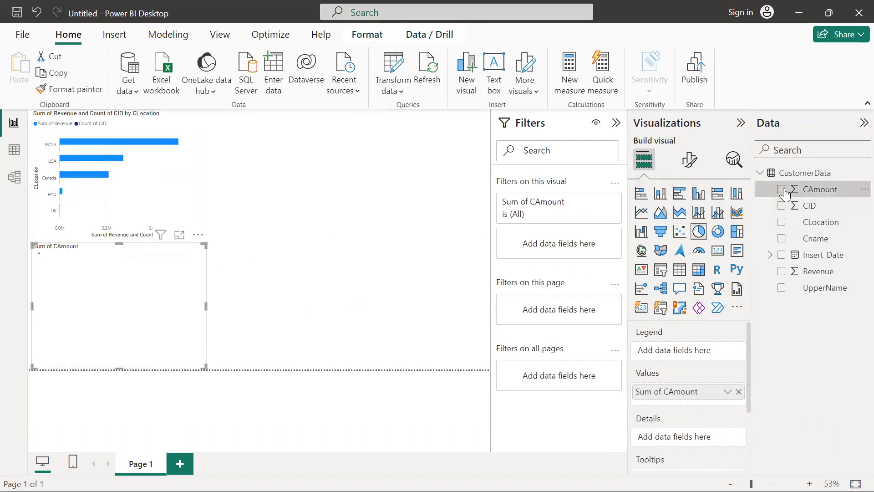
pyautogui.click(781, 223)
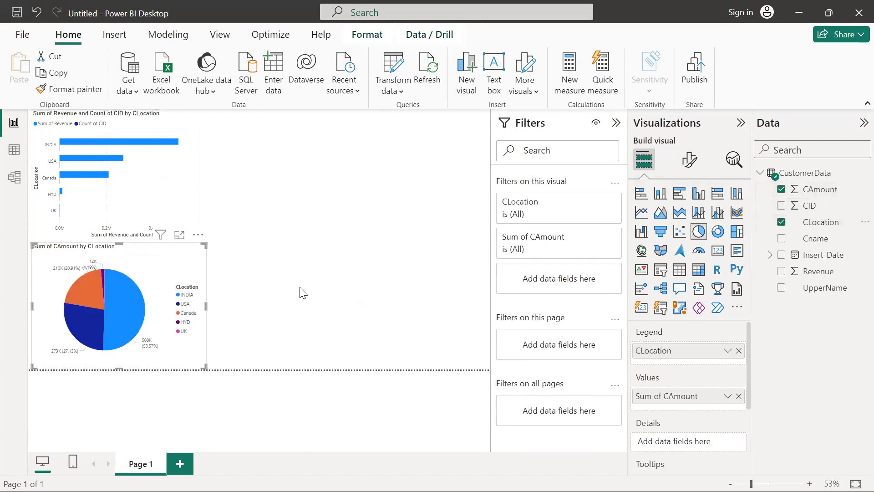
pyautogui.click(699, 250)
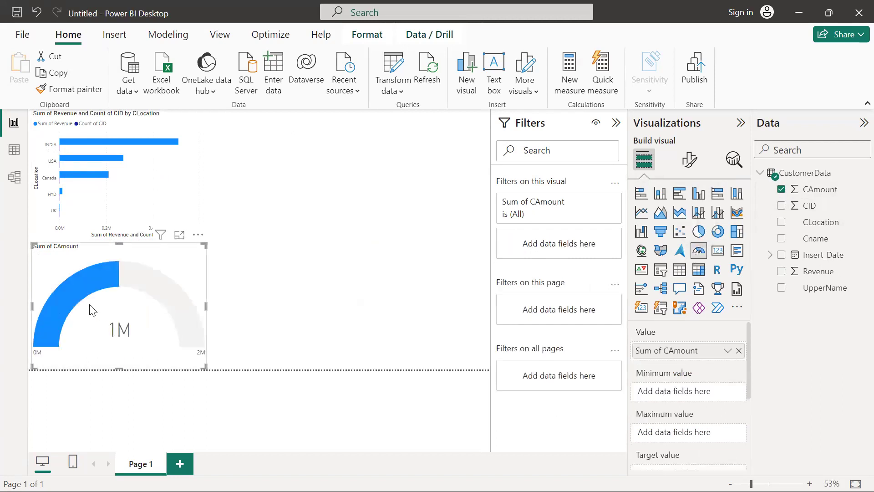
# Revert the pie chart, then add a Sum of Revenue gauge beside the bar chart.
pyautogui.hotkey('ctrl', 'z')
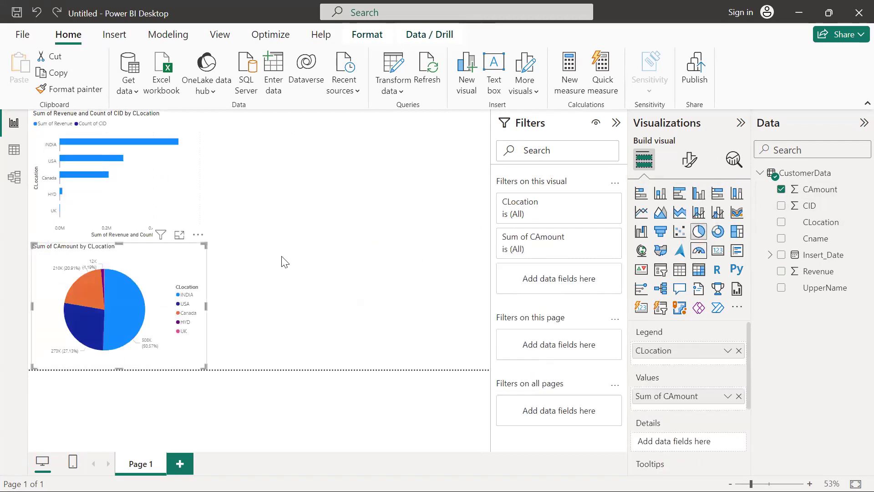
pyautogui.click(455, 248)
pyautogui.click(697, 251)
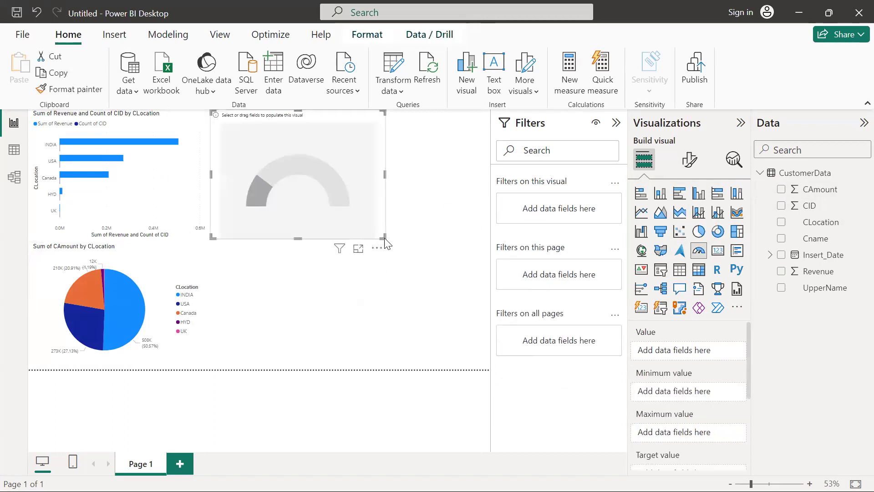
pyautogui.moveTo(384, 235); pyautogui.dragTo(378, 189)
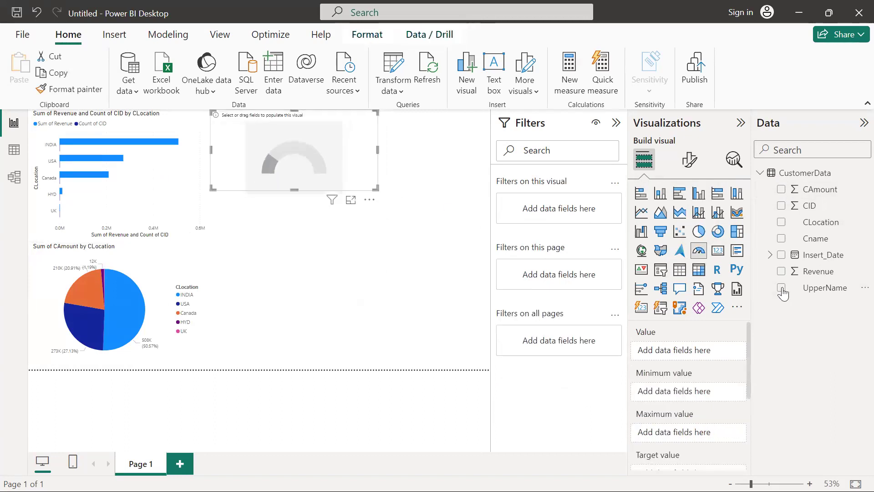
pyautogui.click(782, 271)
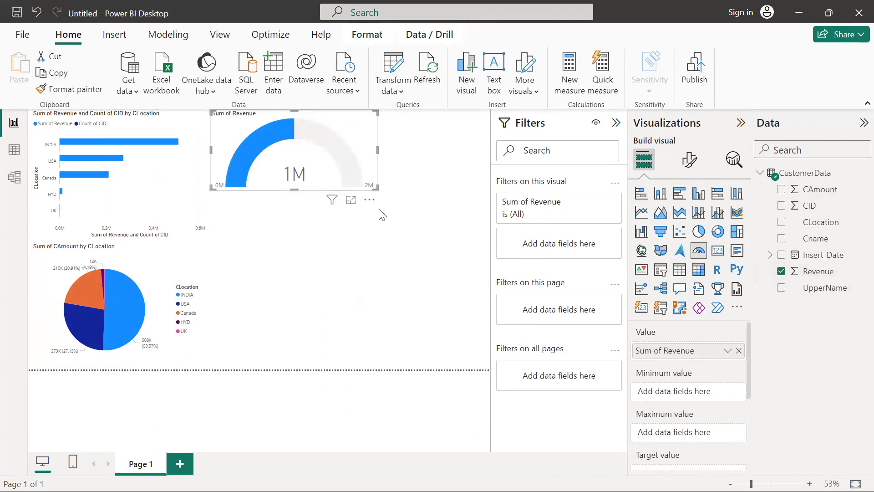
pyautogui.hotkey('alt', 'Tab')
pyautogui.press('Tab')
pyautogui.press('Tab')
pyautogui.press('Tab')
pyautogui.press('Tab')
pyautogui.press('Tab')
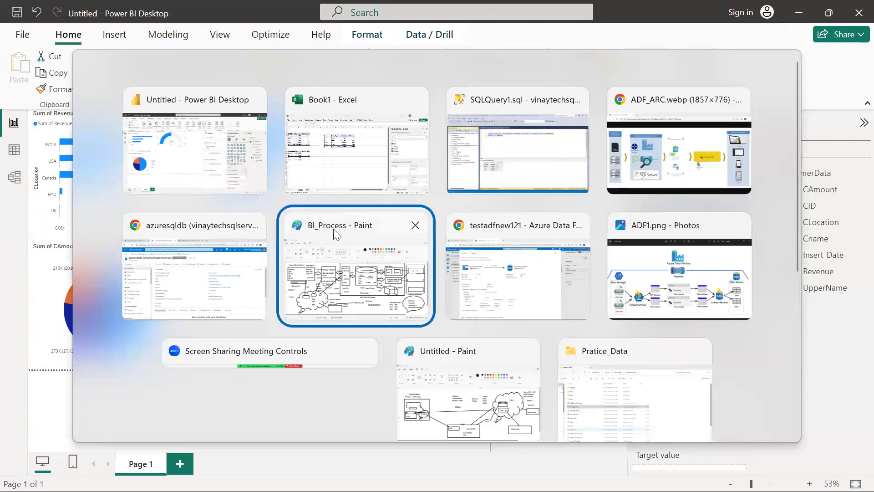
# Circle the ADF label in red on the BI_Process diagram in Paint.
pyautogui.click(333, 228)
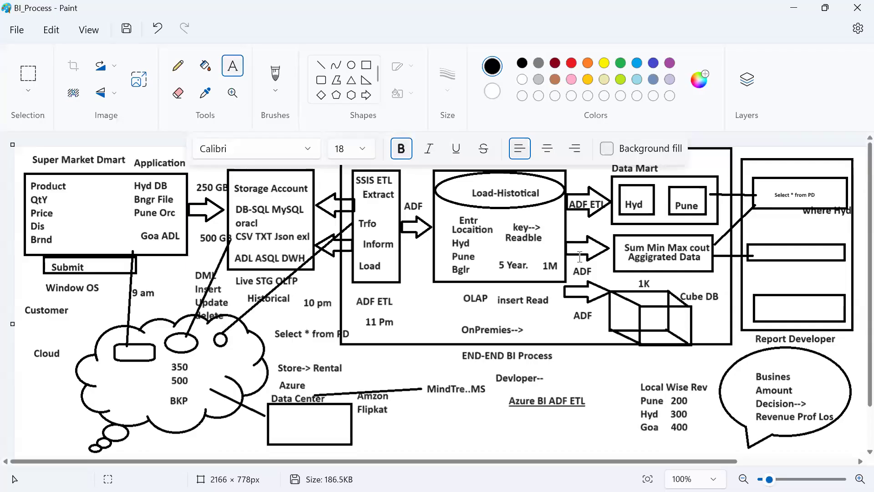
pyautogui.click(367, 65)
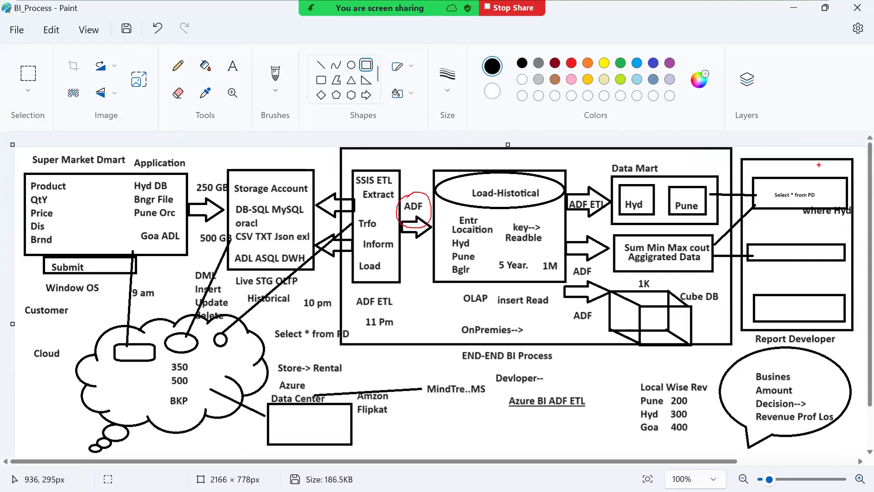
pyautogui.moveTo(799, 156); pyautogui.dragTo(872, 79)
pyautogui.hotkey('alt', 'Tab')
pyautogui.hotkey('alt', 'Tab')
pyautogui.hotkey('alt', 'Tab')
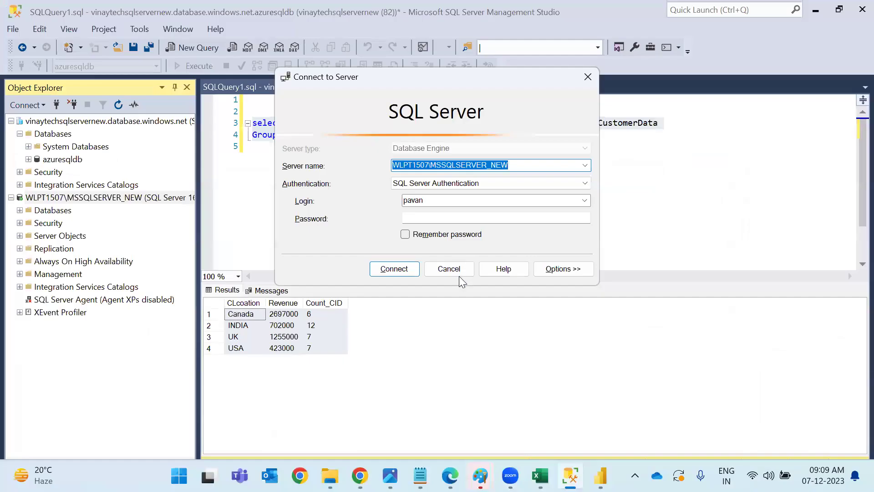
# Cancel the Connect to Server prompt and select the revenue-by-location query text in SSMS.
pyautogui.click(449, 269)
pyautogui.moveTo(344, 146); pyautogui.dragTo(253, 99)
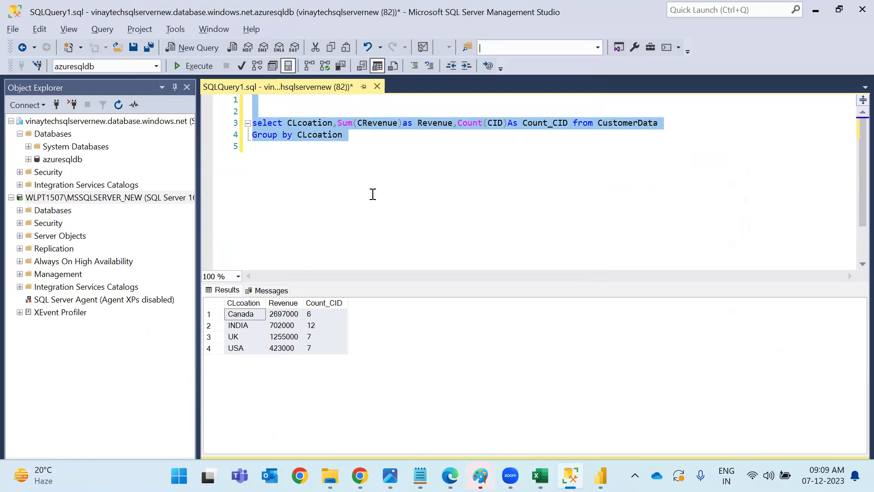
pyautogui.hotkey('alt', 'Tab')
pyautogui.press('Tab')
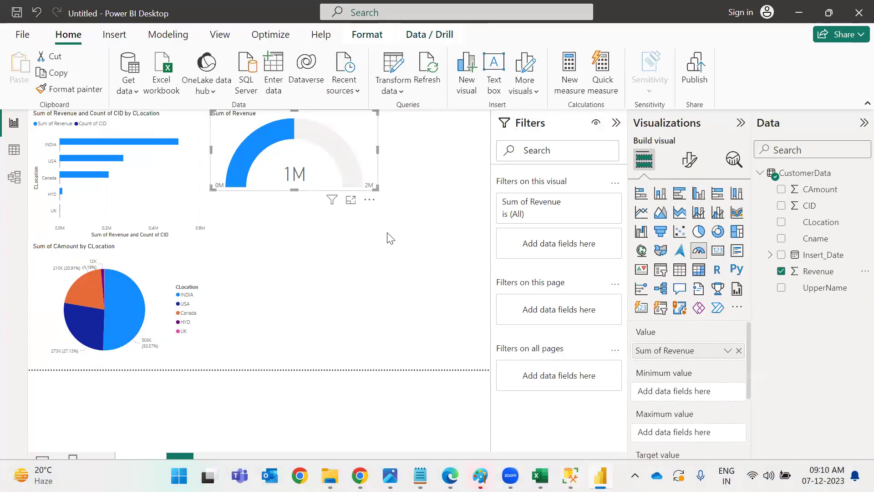
# Cycle through the open windows toward the AzureBI_DEMO Notepad notes.
pyautogui.hotkey('alt', 'Tab')
pyautogui.hotkey('alt', 'Tab')
pyautogui.hotkey('alt', 'Tab')
pyautogui.hotkey('alt', 'Tab')
pyautogui.hotkey('alt', 'Tab')
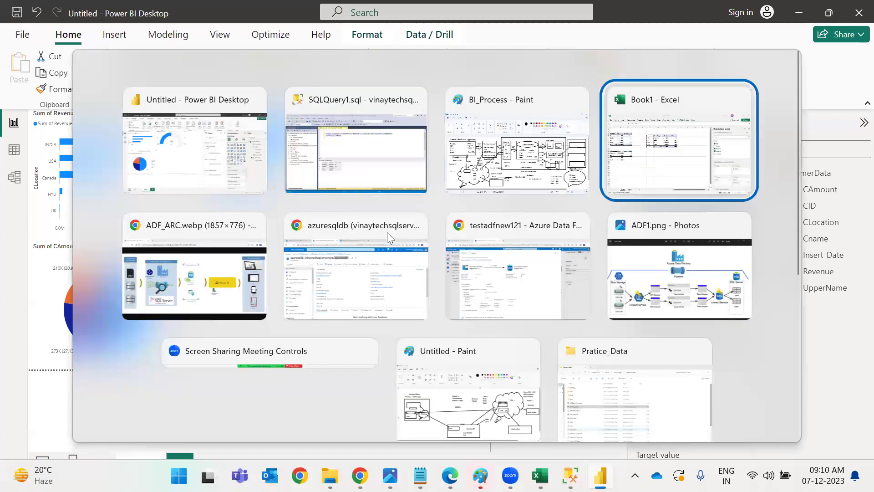
pyautogui.press('Down')
pyautogui.press('Down')
pyautogui.press('Right')
pyautogui.press('Escape')
# Scroll through the AzureBI_DEMO notes and select the word Congos.
pyautogui.hotkey('alt', 'Tab')
pyautogui.scroll(15, 293, 189)
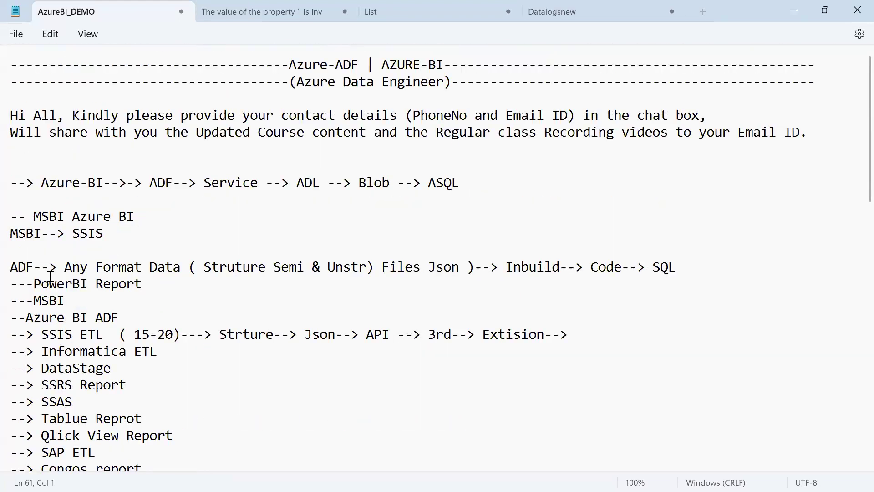
pyautogui.scroll(-2, 50, 277)
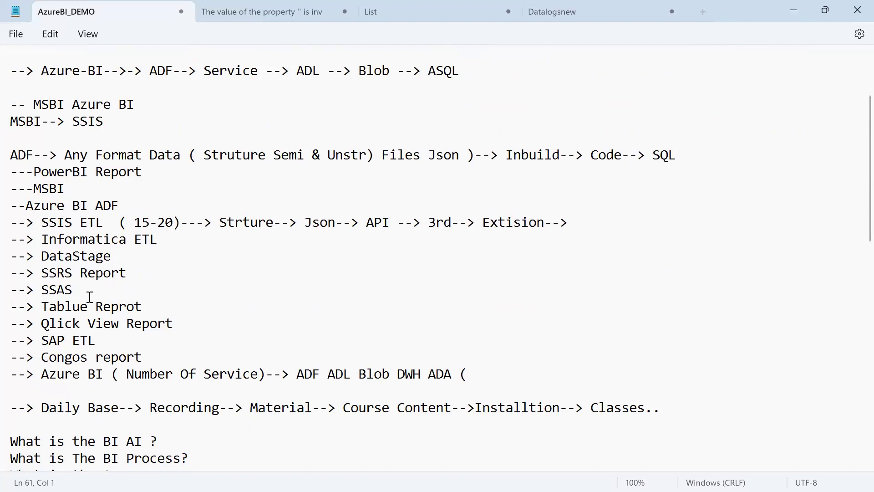
pyautogui.doubleClick(84, 356)
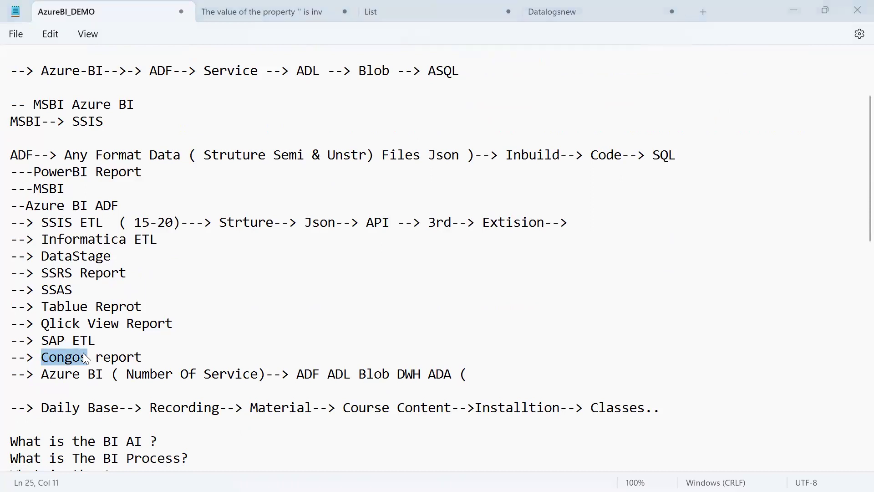
# In Paint, draw a red curve from Load-Histotical to Data Mart.
pyautogui.hotkey('alt', 'Tab')
pyautogui.press('Tab')
pyautogui.press('Tab')
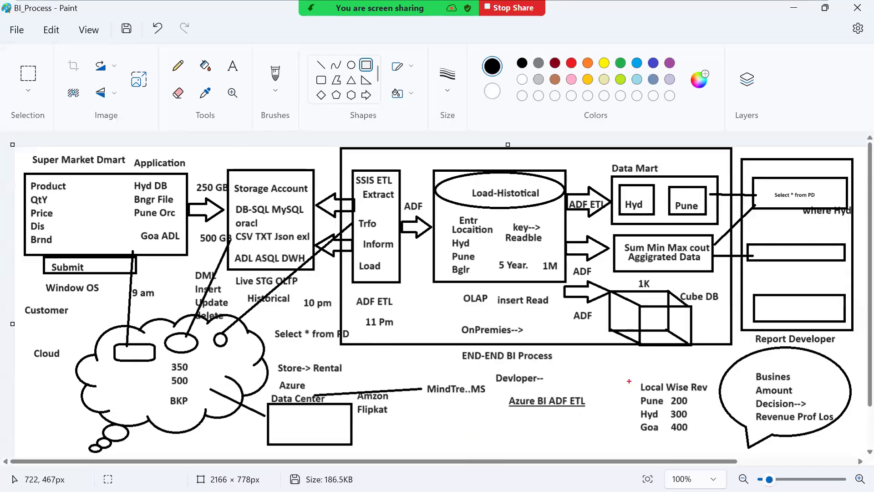
pyautogui.moveTo(541, 194); pyautogui.dragTo(614, 164)
# Return to the AzureBI_DEMO notes in Notepad and scroll down.
pyautogui.hotkey('alt', 'Tab')
pyautogui.press('Tab')
pyautogui.hotkey('shift', 'Tab')
pyautogui.press('Tab')
pyautogui.scroll(-3, 343, 360)
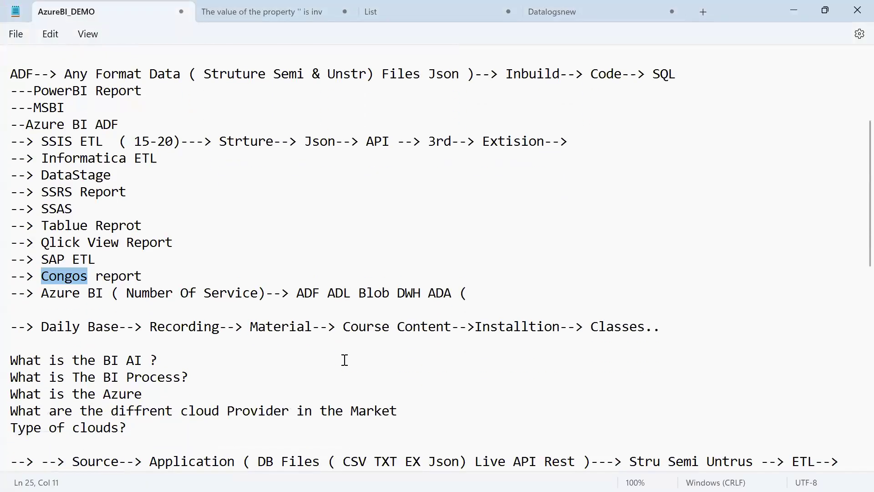
pyautogui.scroll(-9, 344, 359)
# Add an 'Azure Storage Accounts' entry with the sub-line 'Blob Files Share Quers Tables'.
pyautogui.click(341, 378)
pyautogui.press('Return')
pyautogui.press('Return')
pyautogui.write('---> Azure Stor')
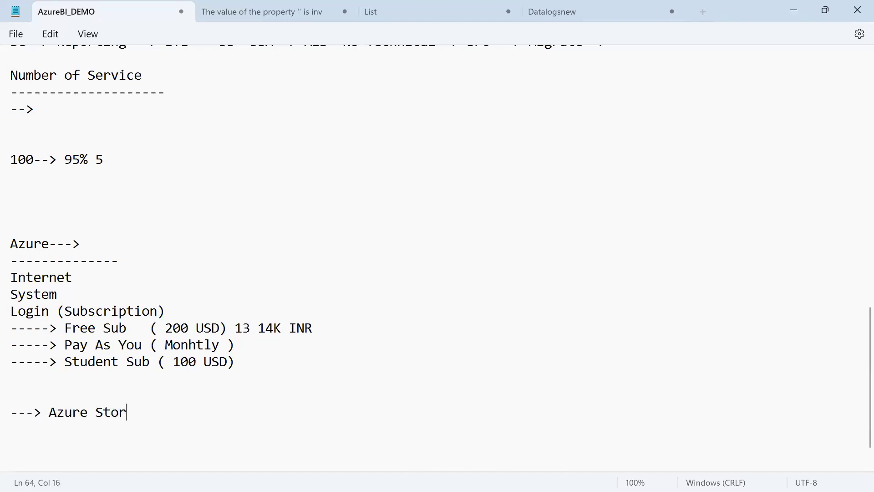
pyautogui.write('age Accounts')
pyautogui.press('Return')
pyautogui.write('-----> Blob ')
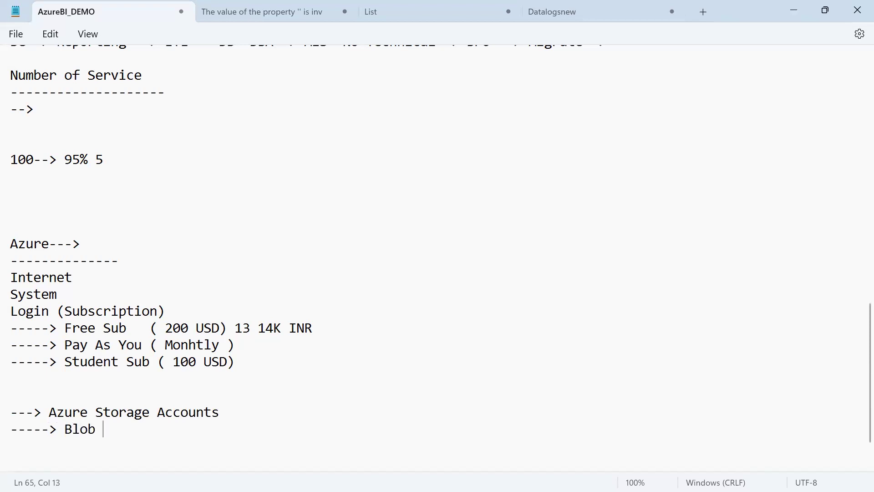
pyautogui.write('Files Share ')
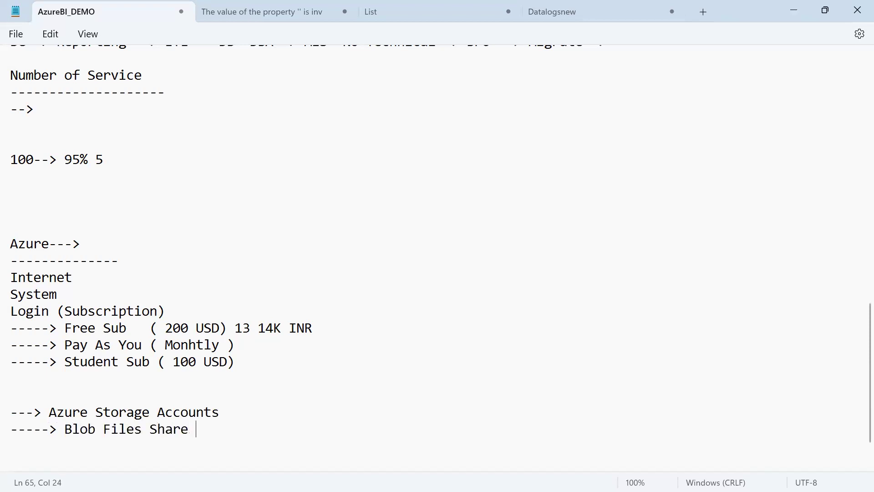
pyautogui.write('Quers Tables')
pyautogui.press('Return')
# Add 'Azure SQL' with sub-items Azure SQL DB, Managed Instace and SQL In VM.
pyautogui.write('---> Azure ')
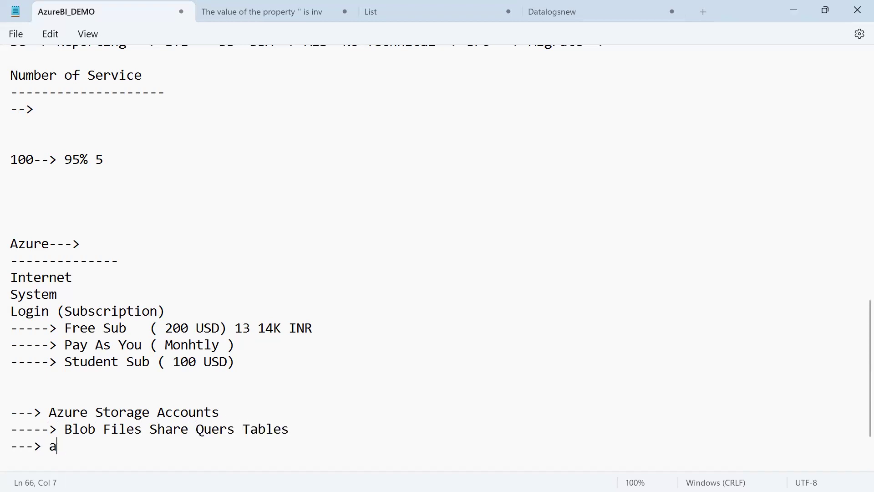
pyautogui.write('SQL')
pyautogui.press('Return')
pyautogui.write('-------> Azure S')
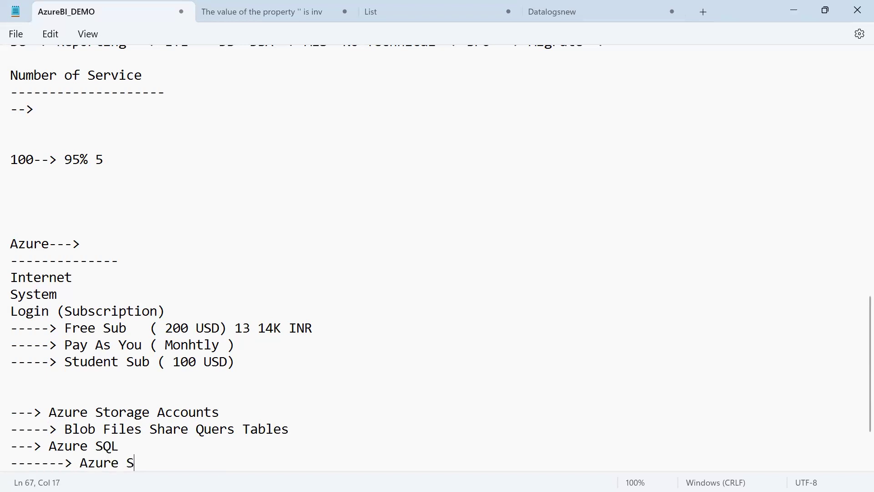
pyautogui.write('QL DB')
pyautogui.press('Return')
pyautogui.write('-------> Azure ')
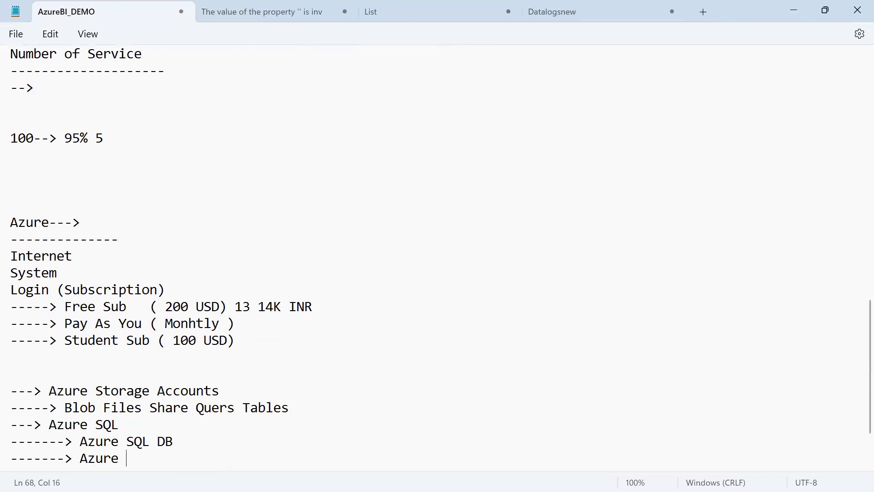
pyautogui.write('SQL Managed Instace')
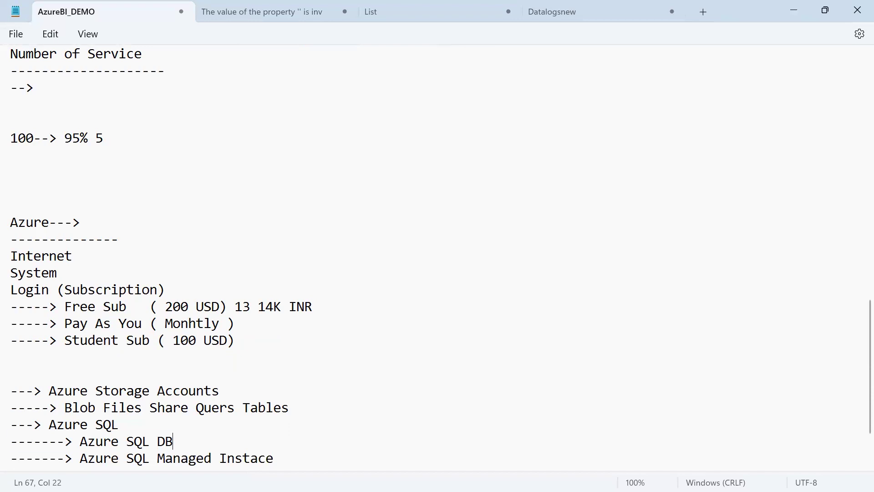
pyautogui.hotkey('shift', 'Home')
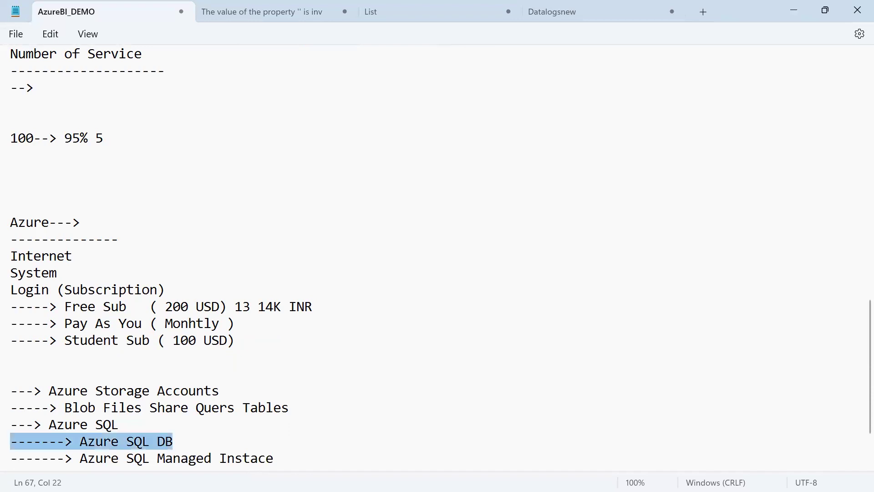
pyautogui.click(11, 458)
pyautogui.press('Return')
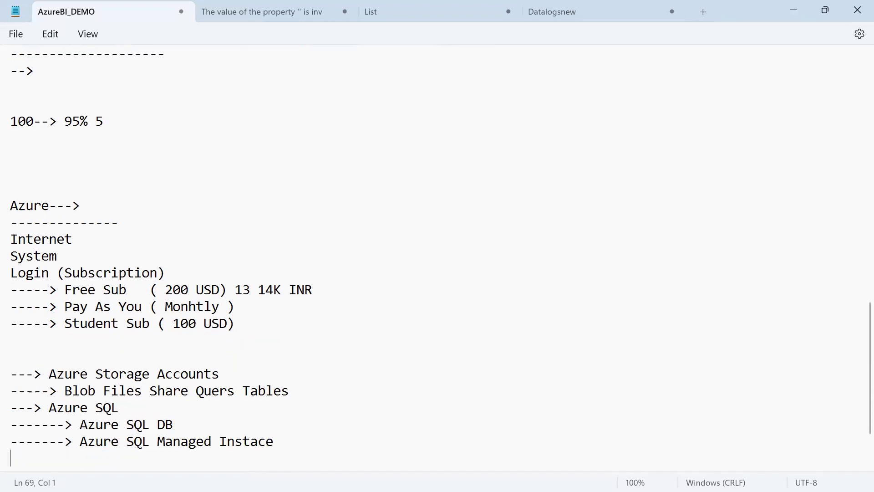
pyautogui.write('-------> Azure SQL In VM ( with Diffrent OS')
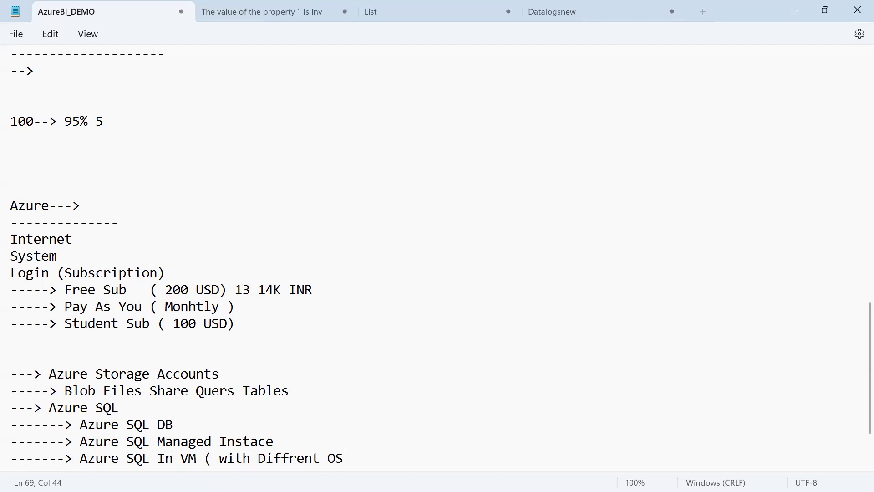
pyautogui.write(' with ')
pyautogui.write('Version)')
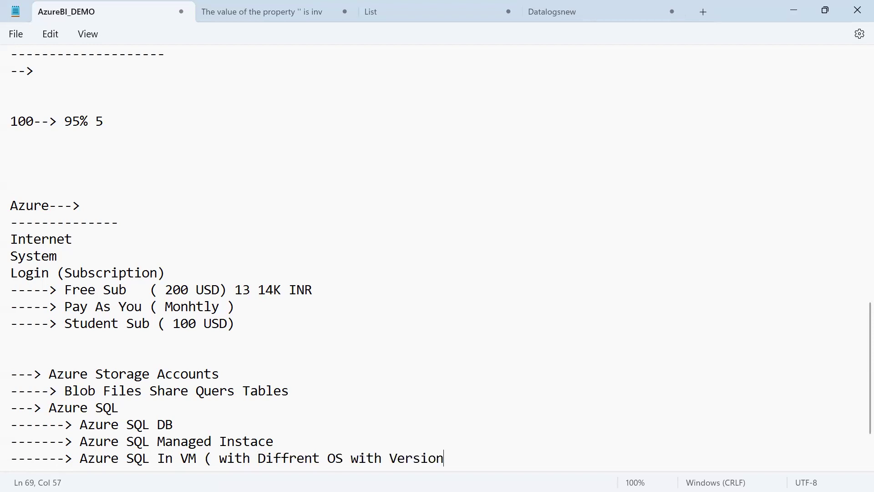
pyautogui.press('Return')
pyautogui.press('Return')
pyautogui.press('BackSpace')
# Add a 'Virtual Machin' arrow line to the list.
pyautogui.write('---> Vr')
pyautogui.press('BackSpace')
pyautogui.write('irtual machin')
pyautogui.press('BackSpace')
pyautogui.press('BackSpace')
pyautogui.press('BackSpace')
pyautogui.press('BackSpace')
pyautogui.press('BackSpace')
pyautogui.write('M')
pyautogui.press('BackSpace')
pyautogui.press('BackSpace')
pyautogui.write('Machin')
pyautogui.press('Return')
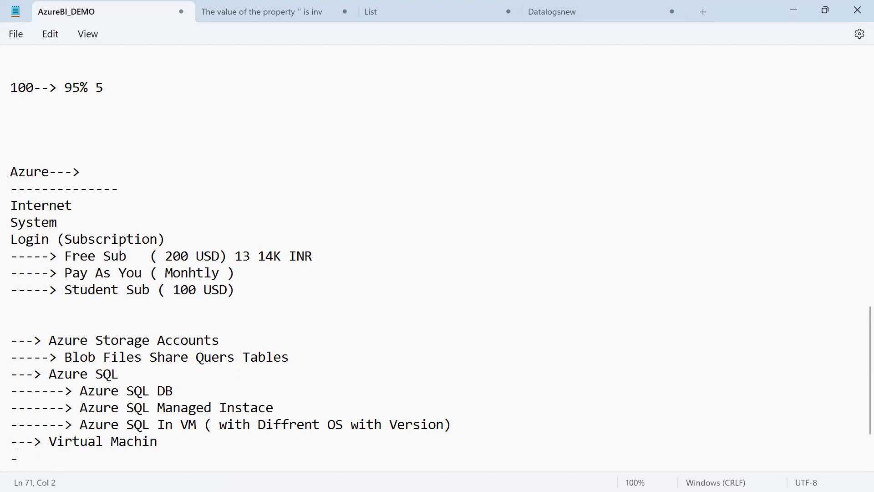
# Add an 'Azure Data Lake ( Gen1 & Gen2)' arrow line below it.
pyautogui.write('---> Da')
pyautogui.press('BackSpace')
pyautogui.press('BackSpace')
pyautogui.write('Azure Da')
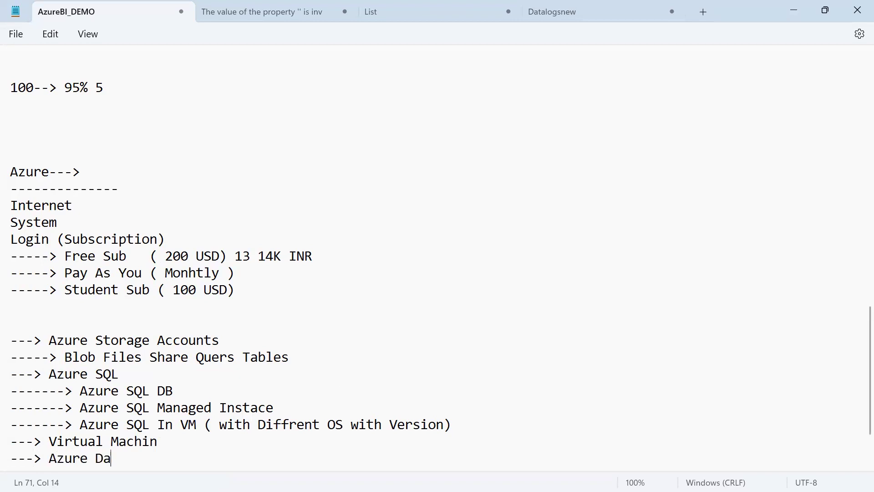
pyautogui.write('ta Lake ( Ge')
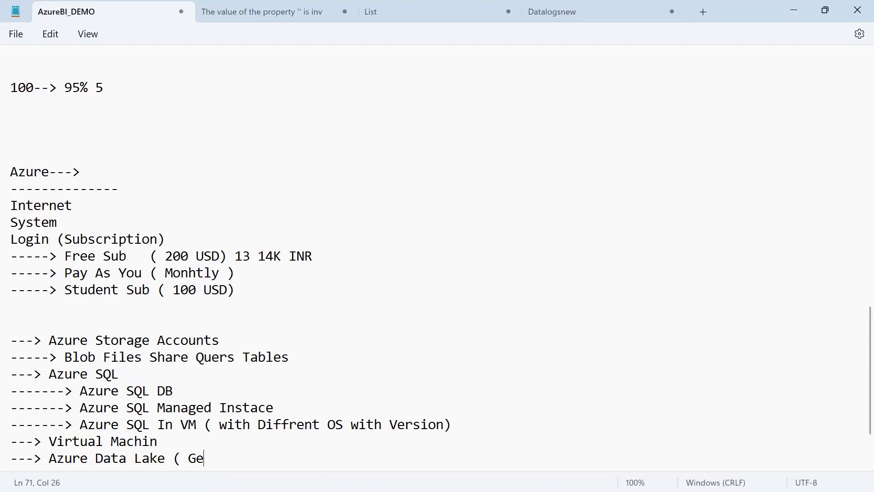
pyautogui.write('n1 & Ga')
pyautogui.press('BackSpace')
pyautogui.write('en2)')
pyautogui.press('Return')
pyautogui.write('---> ')
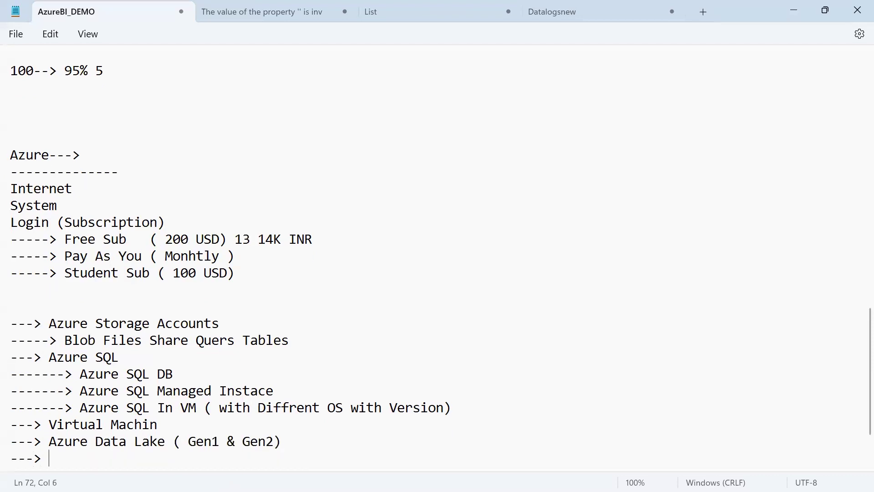
pyautogui.write('Azyre')
# Add 'Azure Data Lake anlytics' and 'SSIS ETL tool' lines to the list.
pyautogui.press('BackSpace')
pyautogui.press('BackSpace')
pyautogui.press('BackSpace')
pyautogui.write('ure Data Lake anlytics')
pyautogui.press('Return')
pyautogui.write('---> SSIS ETL')
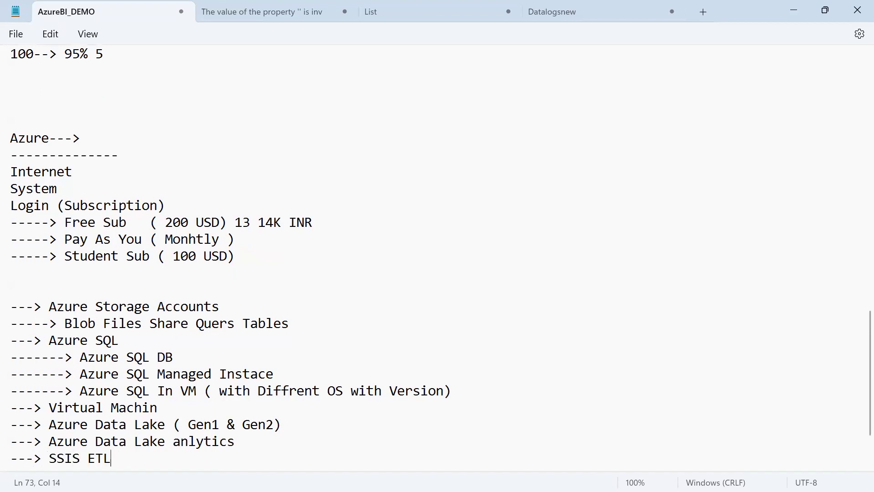
pyautogui.write(' tool')
pyautogui.hotkey('shift', 'Home')
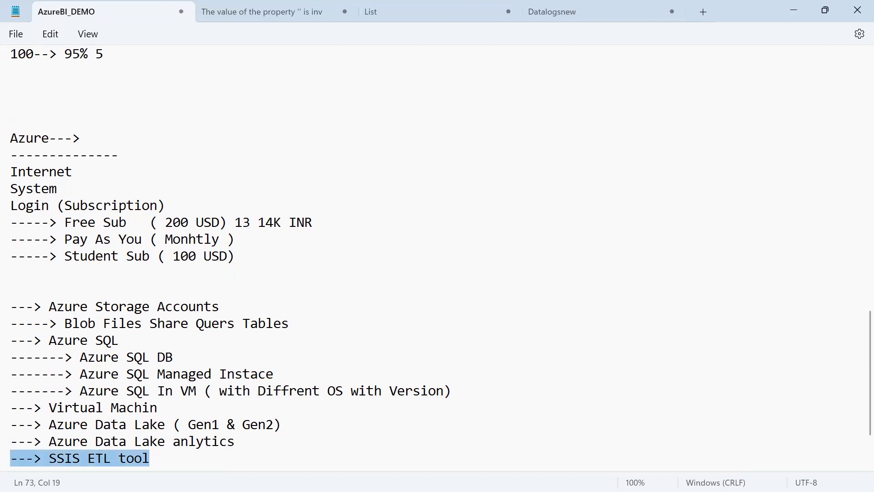
pyautogui.press('End')
pyautogui.press('Return')
# Add an arrow line for 'synaps DWH' after correcting several typos.
pyautogui.write('--')
pyautogui.press('BackSpace')
pyautogui.press('BackSpace')
pyautogui.write('---> ')
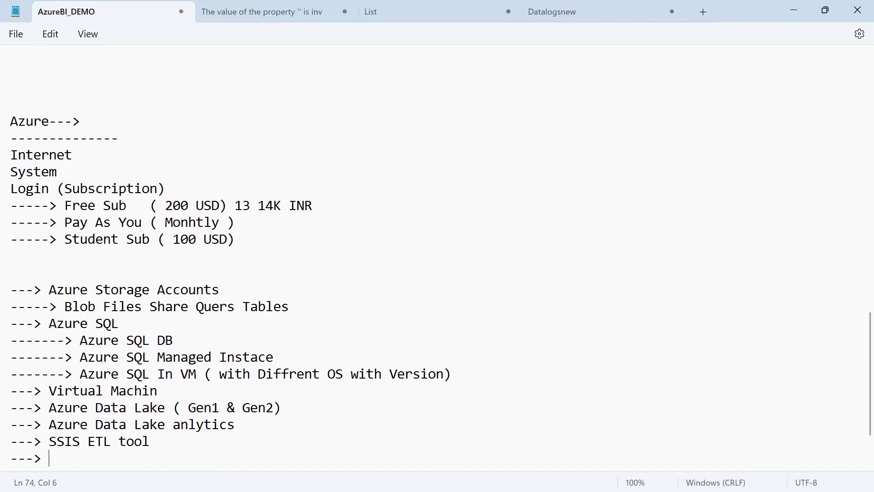
pyautogui.write('Azure S')
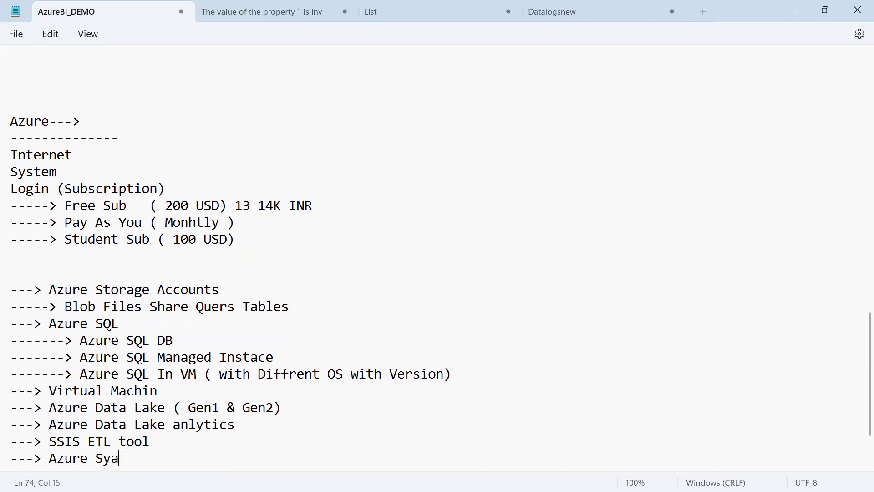
pyautogui.press('BackSpace')
pyautogui.write('synaps  DWH')
pyautogui.press('Return')
# Add 'Logic (Alert Mails)' and 'ADF ETL ( Key)' lines.
pyautogui.write('--')
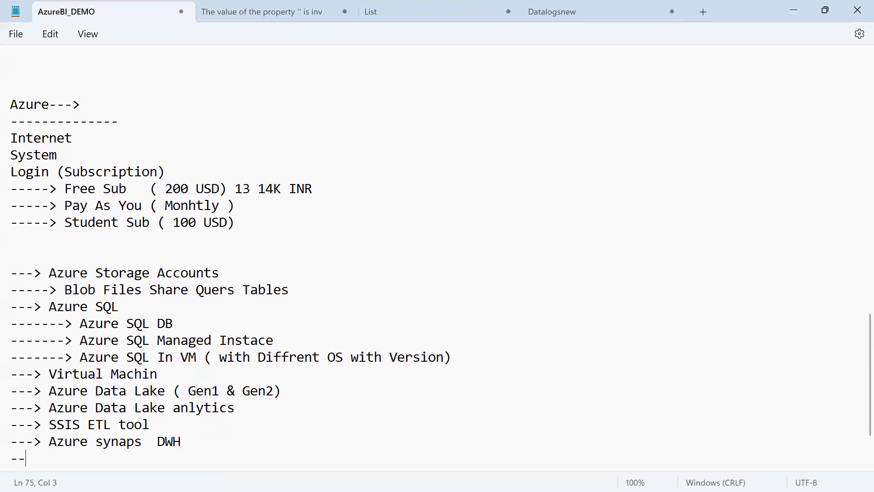
pyautogui.write('-> Logic (Alert Mails')
pyautogui.press('BackSpace')
pyautogui.press('BackSpace')
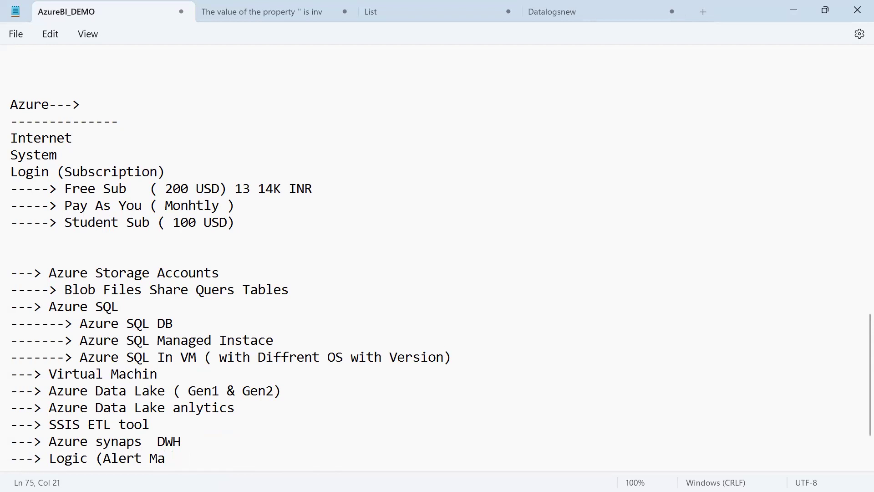
pyautogui.write('ils)')
pyautogui.press('Return')
pyautogui.write('--- Az')
pyautogui.press('BackSpace')
pyautogui.press('BackSpace')
pyautogui.press('BackSpace')
pyautogui.write('> ADF ETL')
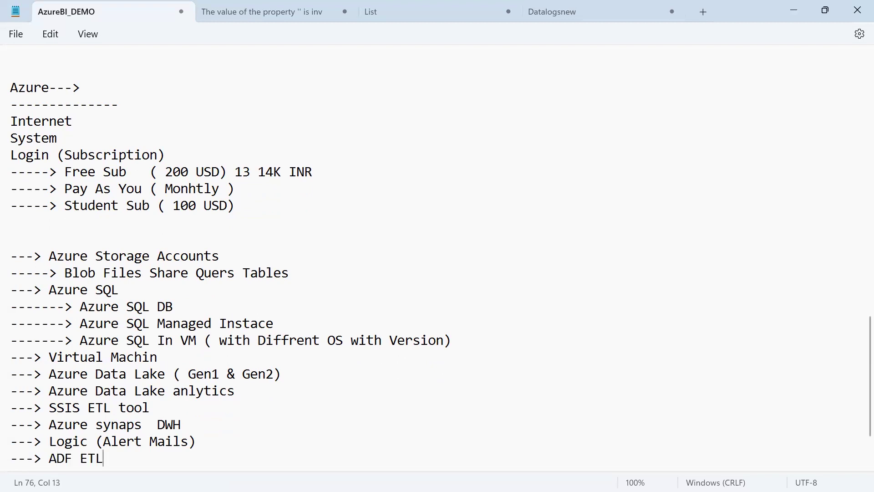
pyautogui.write(' ( Key)')
pyautogui.press('Return')
# Add 'Data Bricks', 'Migration' and 'Other topic' lines to finish the list.
pyautogui.write('---> A')
pyautogui.press('BackSpace')
pyautogui.write('Data Brick')
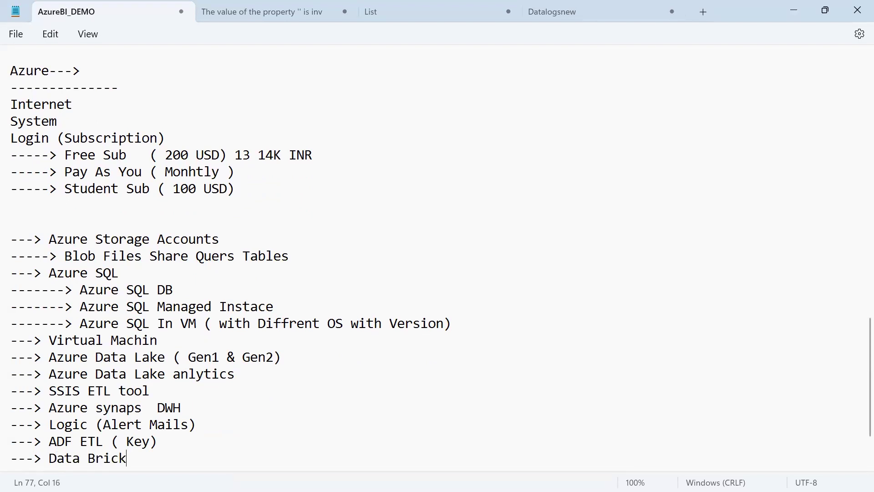
pyautogui.write('s')
pyautogui.press('Return')
pyautogui.write('---> A')
pyautogui.press('BackSpace')
pyautogui.write('Migration')
pyautogui.press('Return')
pyautogui.write('---> Other topic')
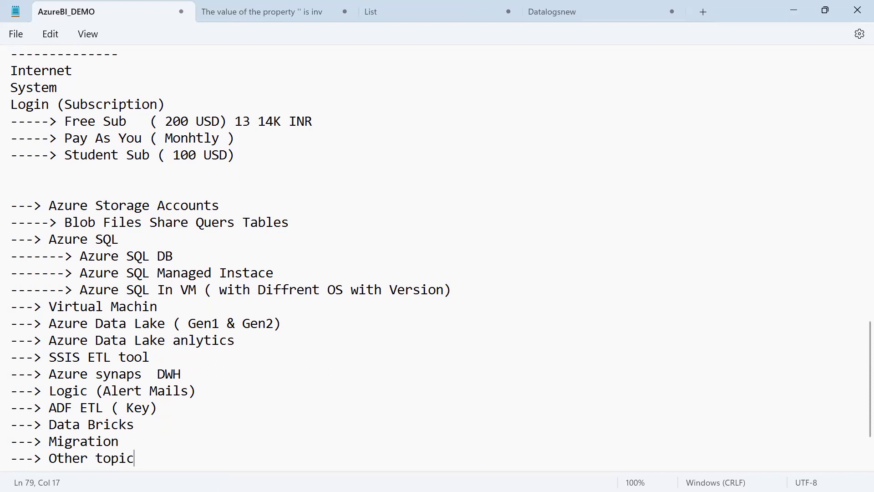
# Switch to the ADF_Flow.png diagram in Photos.
pyautogui.hotkey('alt', 'Tab')
pyautogui.hotkey('alt', 'Tab')
pyautogui.press('Down')
pyautogui.press('Down')
pyautogui.press('Down')
pyautogui.press('Down')
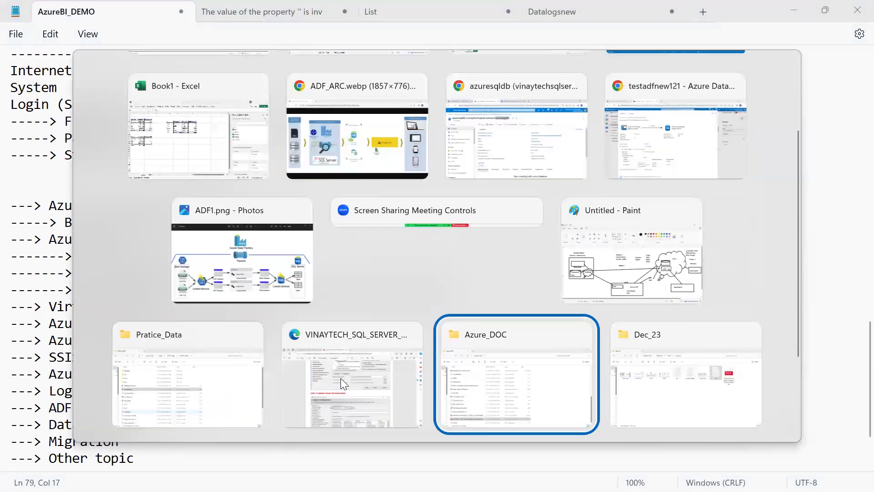
pyautogui.press('Right')
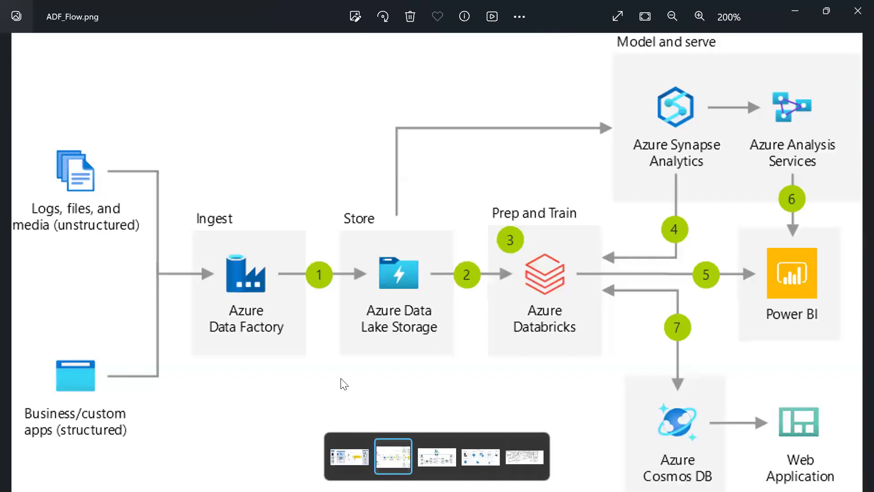